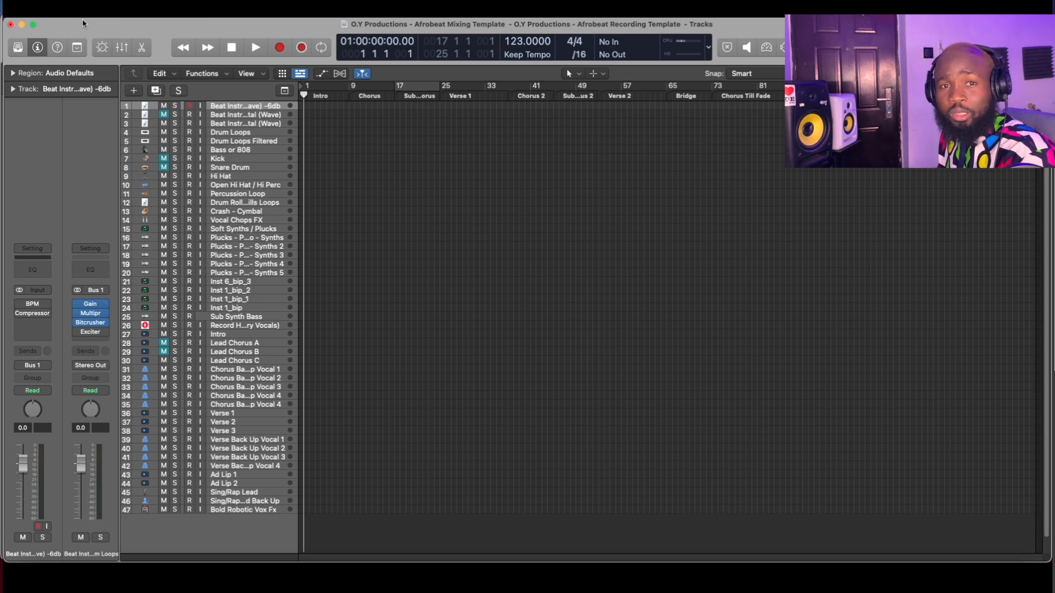
pyautogui.click(86, 20)
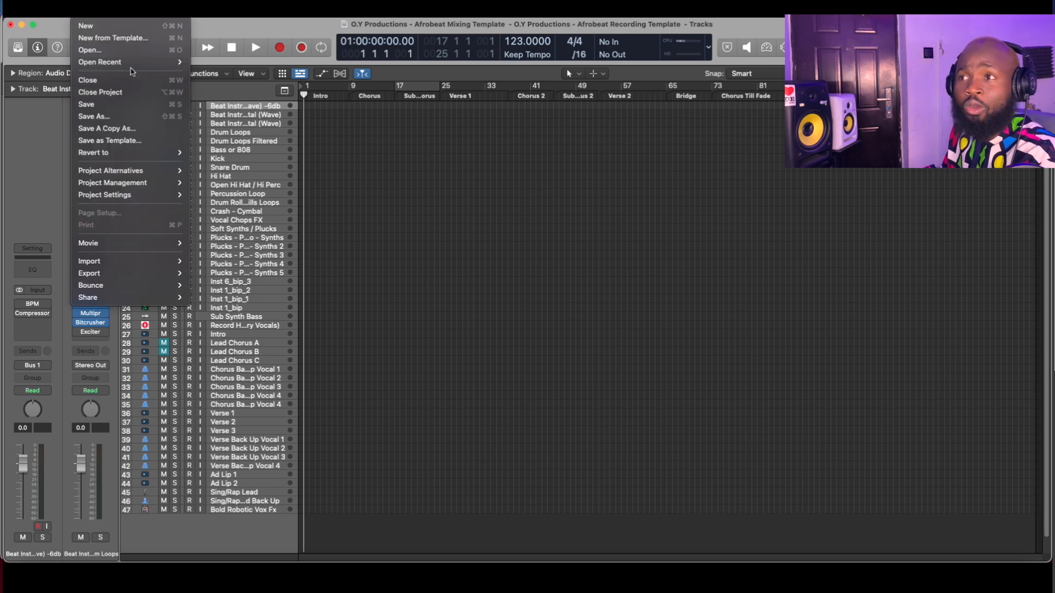
pyautogui.click(130, 141)
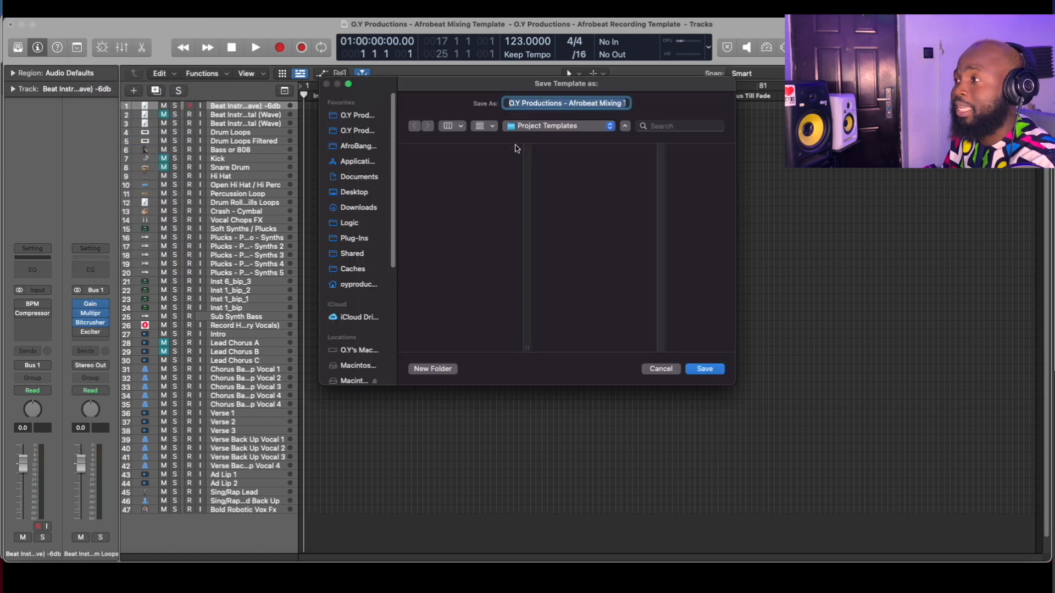
pyautogui.click(665, 369)
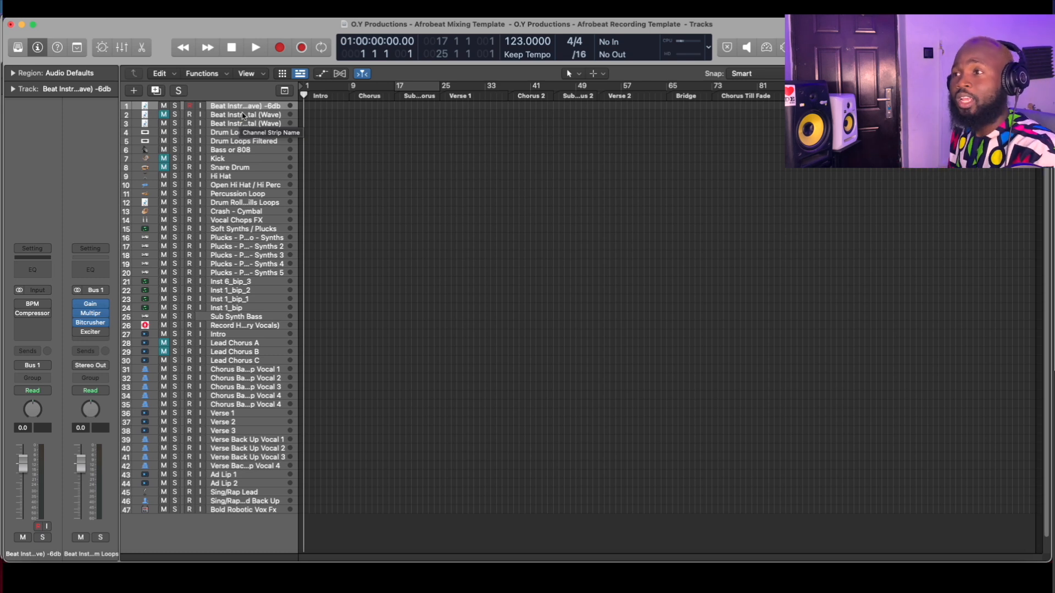
# Enlarge the track rows vertically until each header shows its volume and pan controls, keeping the arrangement's overview from Intro to Chorus Till Fade.
pyautogui.press('super+Down')
pyautogui.press('super+Down')
pyautogui.press('super+Down')
pyautogui.press('super+Down')
pyautogui.press('super+Down')
pyautogui.press('super+Down')
pyautogui.press('super+Down')
pyautogui.press('super+Right')
pyautogui.press('super+Right')
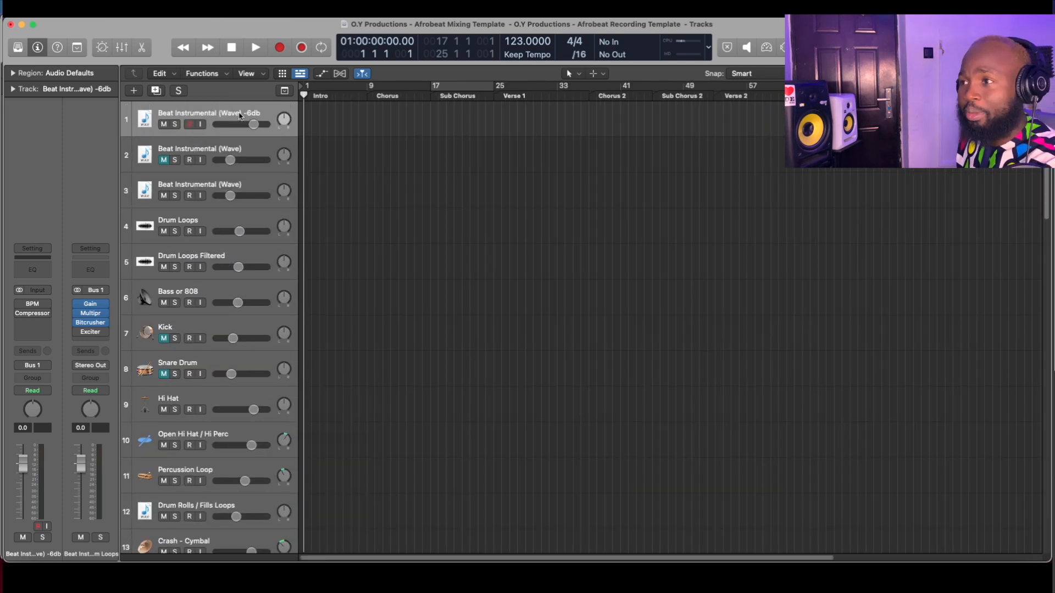
pyautogui.press('super+Left')
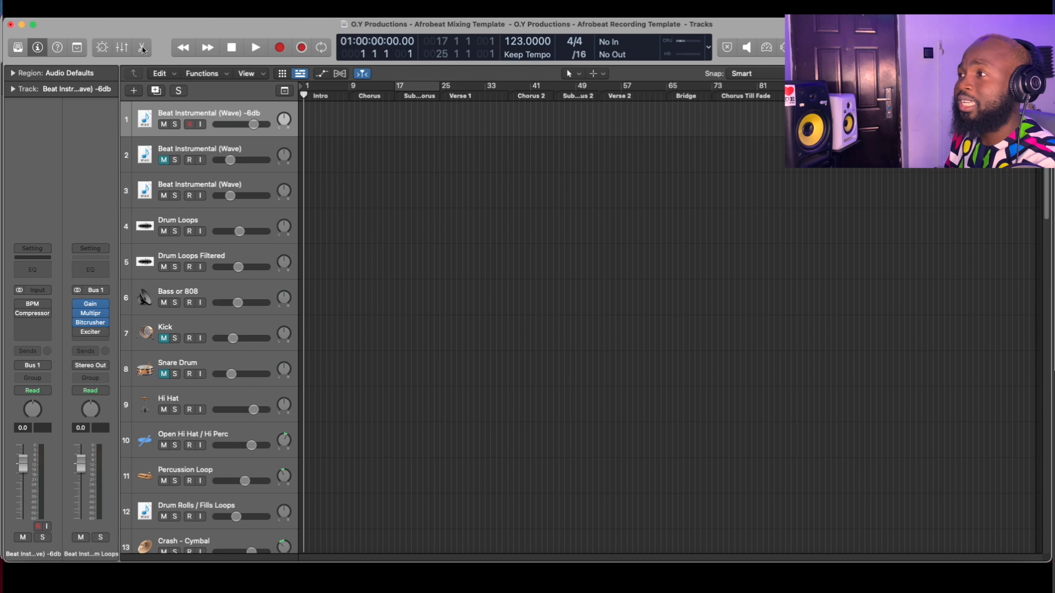
# Go through the arrangement markers from Intro to Chorus Till Fade, moving the playhead to bar 75.
pyautogui.click(331, 95)
pyautogui.moveTo(332, 95); pyautogui.dragTo(468, 96)
pyautogui.moveTo(556, 94); pyautogui.dragTo(723, 96)
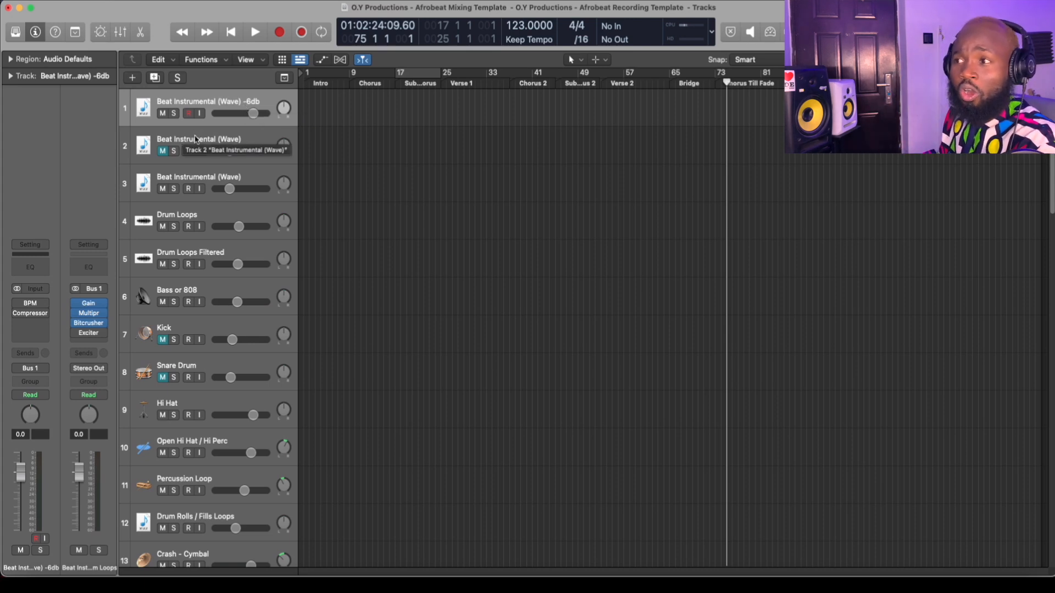
# Review the channel strips of the Beat Instrumental (Wave), Drum Loops and Drum Loops Filtered tracks.
pyautogui.click(225, 142)
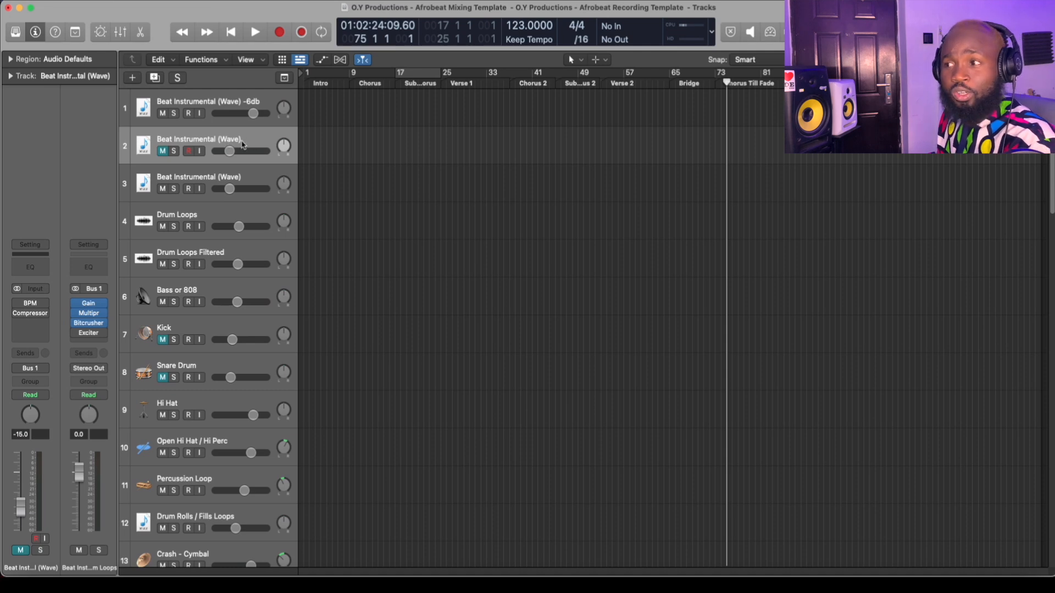
pyautogui.click(234, 182)
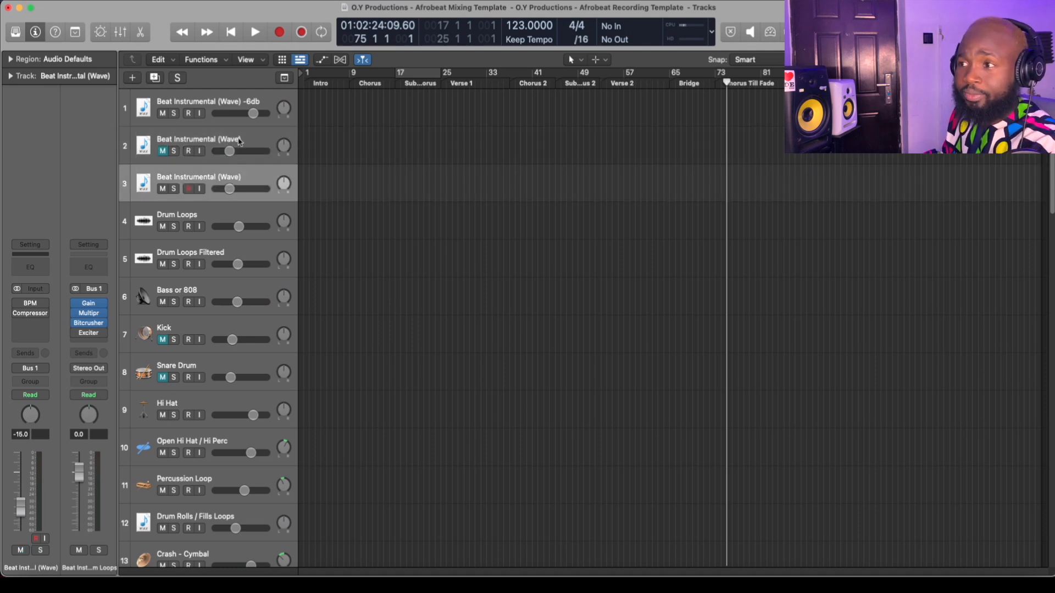
pyautogui.click(237, 145)
pyautogui.click(219, 106)
pyautogui.click(218, 141)
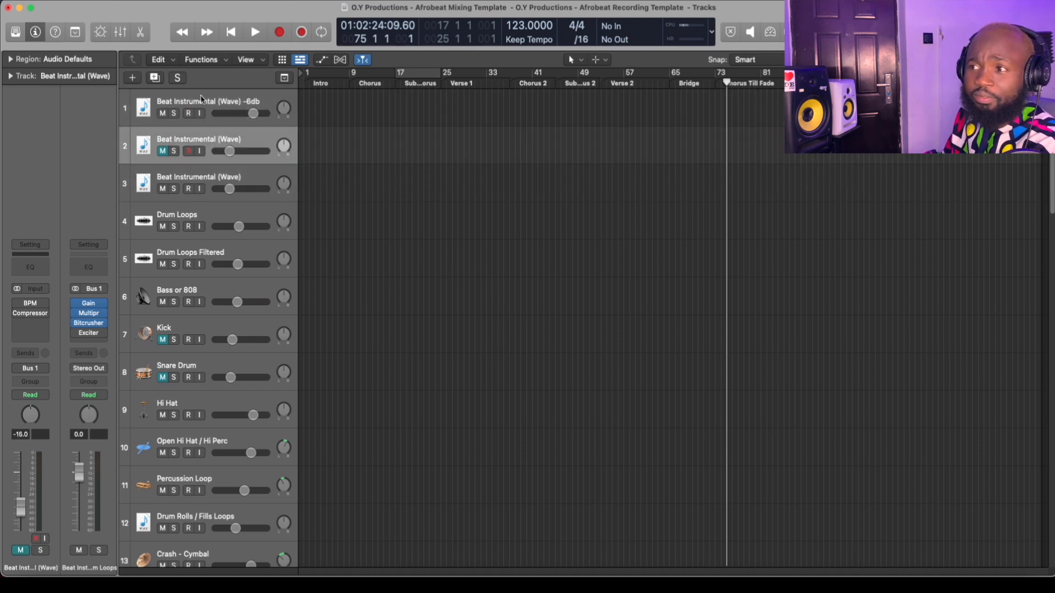
pyautogui.click(202, 109)
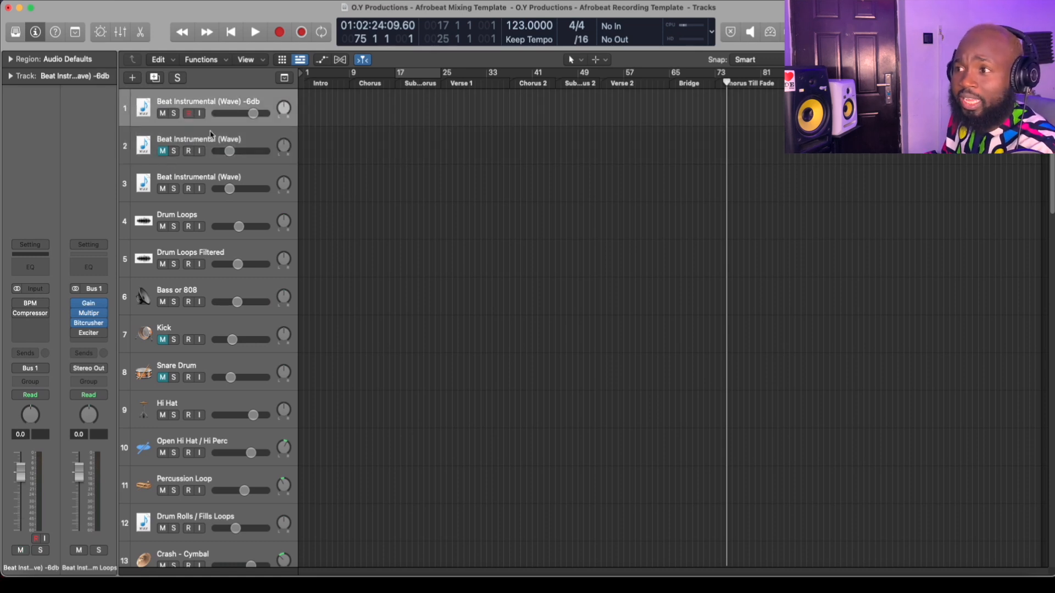
pyautogui.click(211, 141)
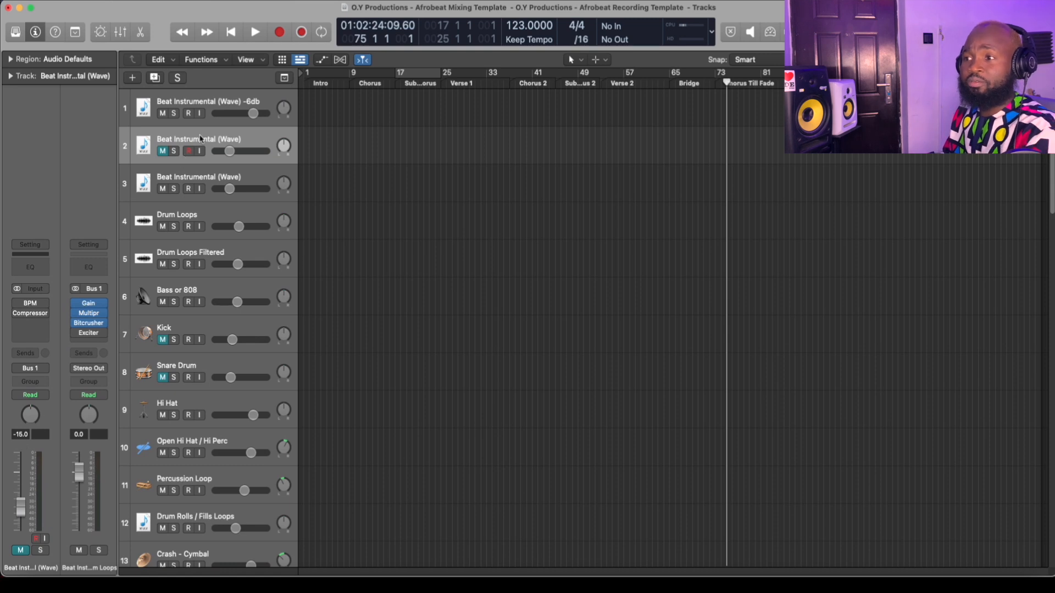
pyautogui.click(211, 221)
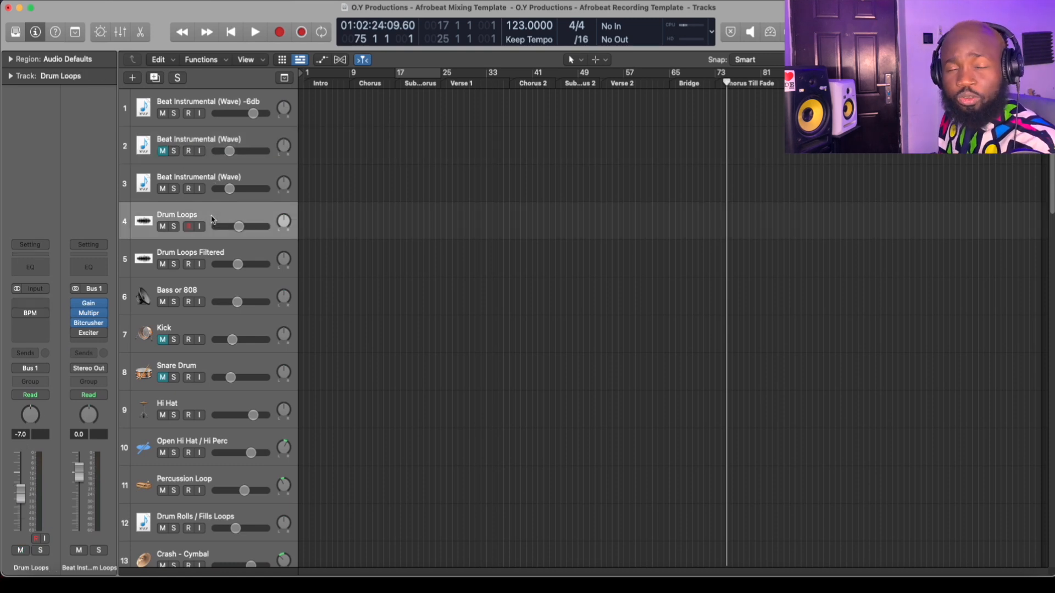
pyautogui.click(214, 253)
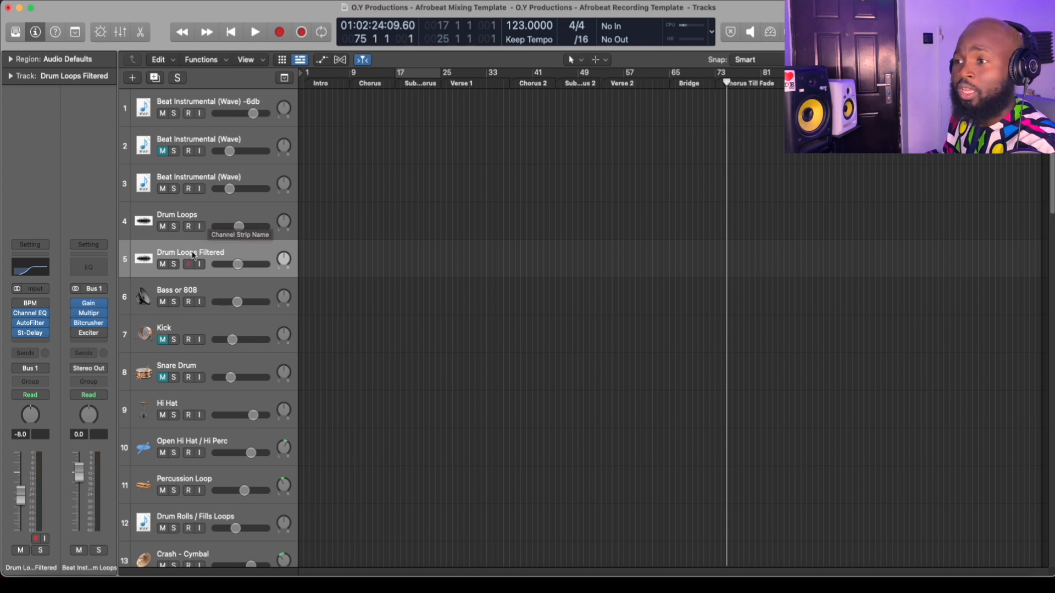
# Duplicate the Drum Loops track so that exactly one copy with the same settings sits below it.
pyautogui.click(211, 216)
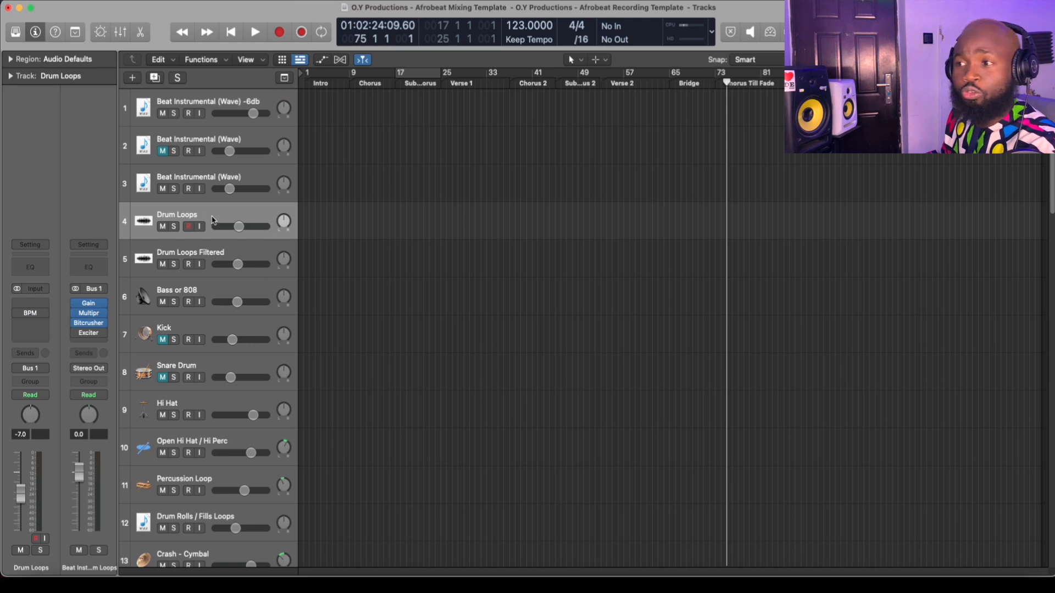
pyautogui.press('super+d')
pyautogui.press('super+d')
pyautogui.press('super+z')
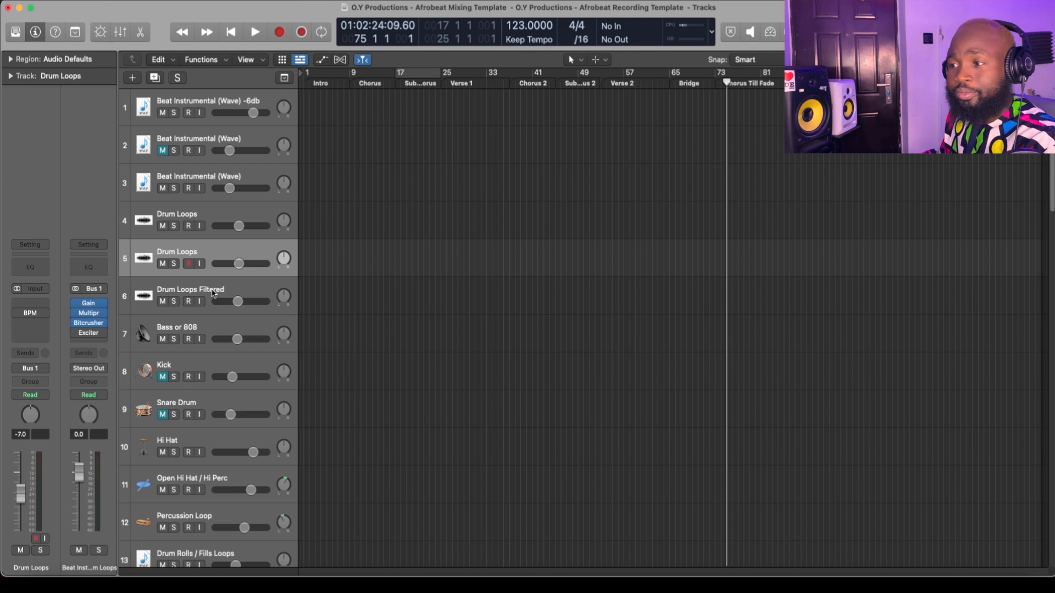
# Bypass the Stereo Delay plug-in on the Drum Loops Filtered track.
pyautogui.click(214, 295)
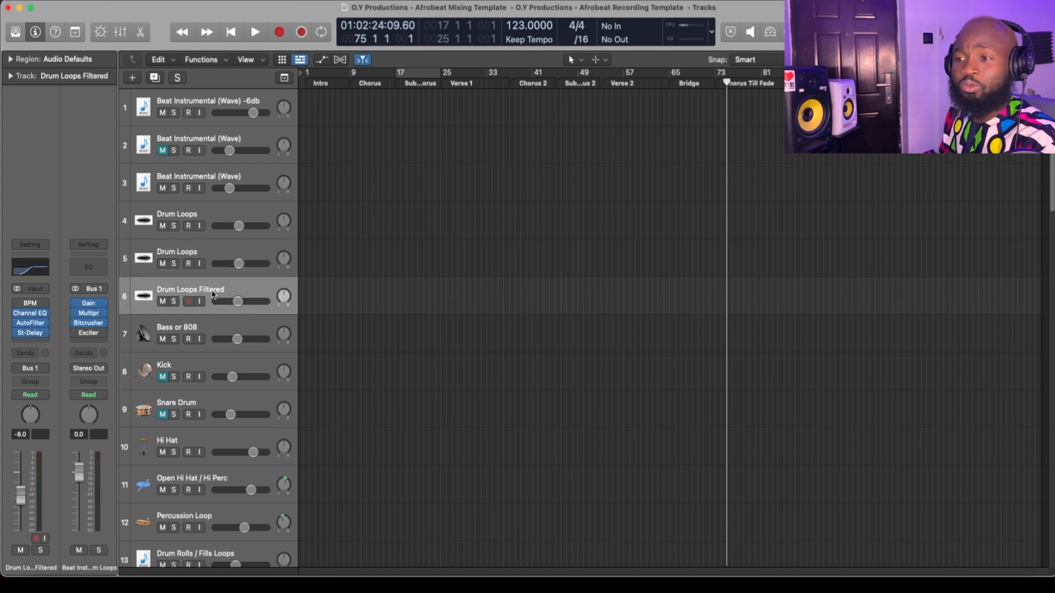
pyautogui.moveTo(17, 335)
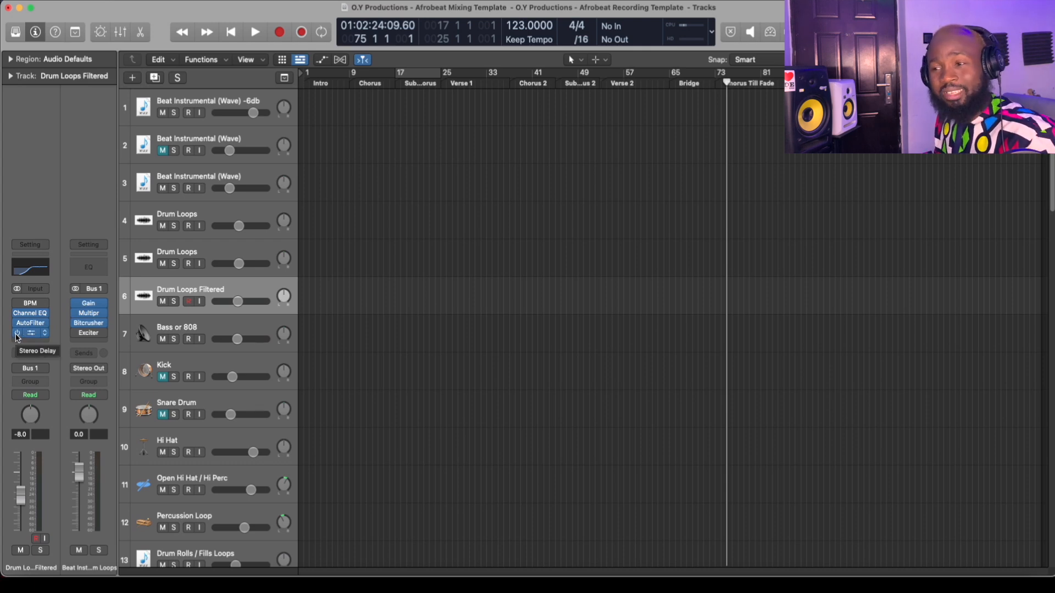
pyautogui.click(17, 333)
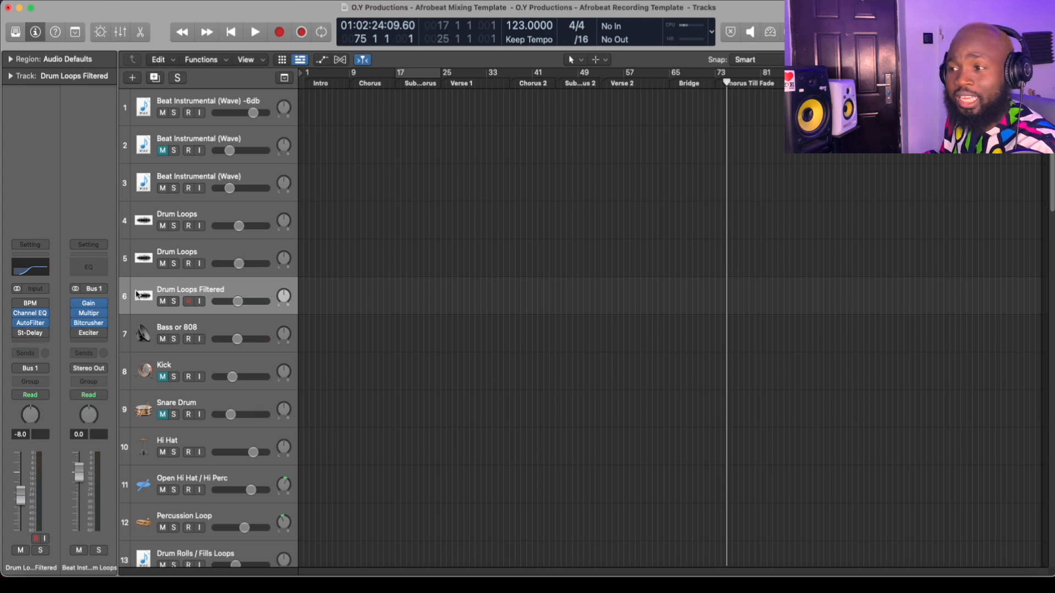
# Look at the Bass or 808 channel strip and unmute the Kick track.
pyautogui.click(154, 327)
pyautogui.scroll(-2, 214, 306)
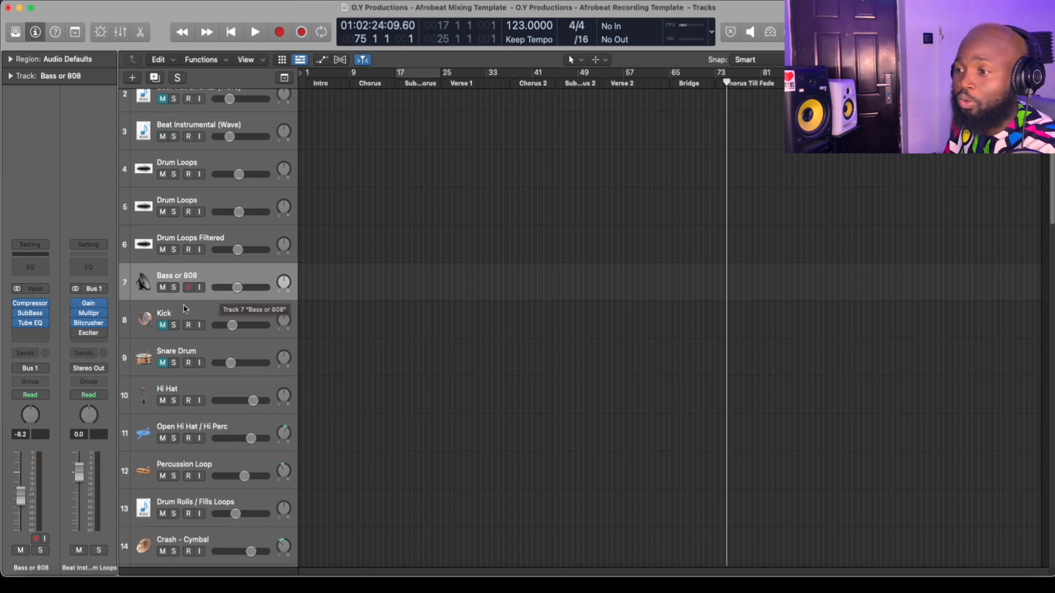
pyautogui.click(185, 313)
pyautogui.click(163, 325)
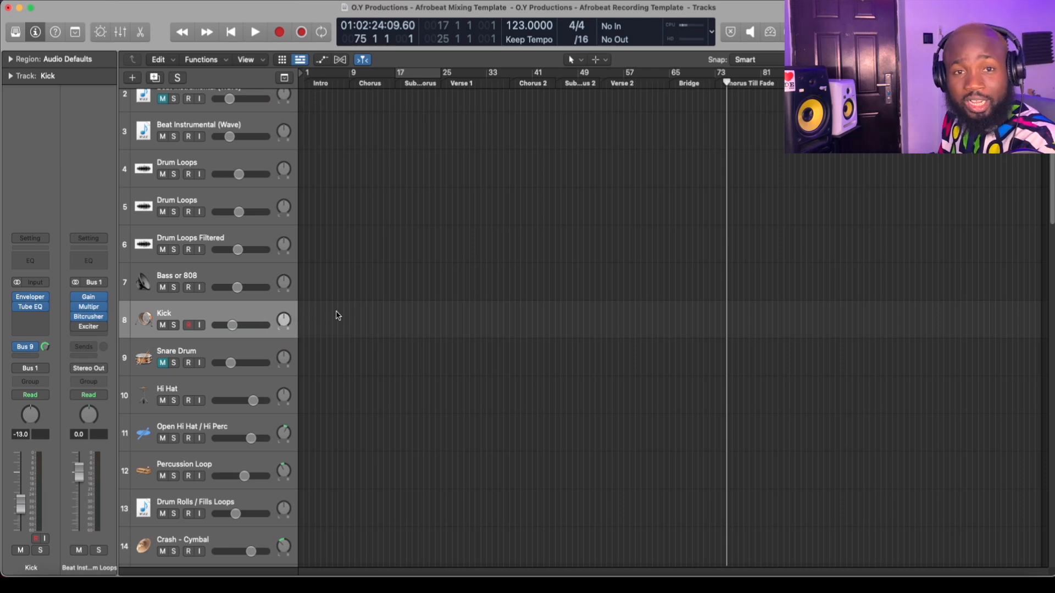
# Compare the Kick and Bass or 808 channel strips and examine the side-chain settings of the bass track's Compressor.
pyautogui.scroll(-1, 322, 319)
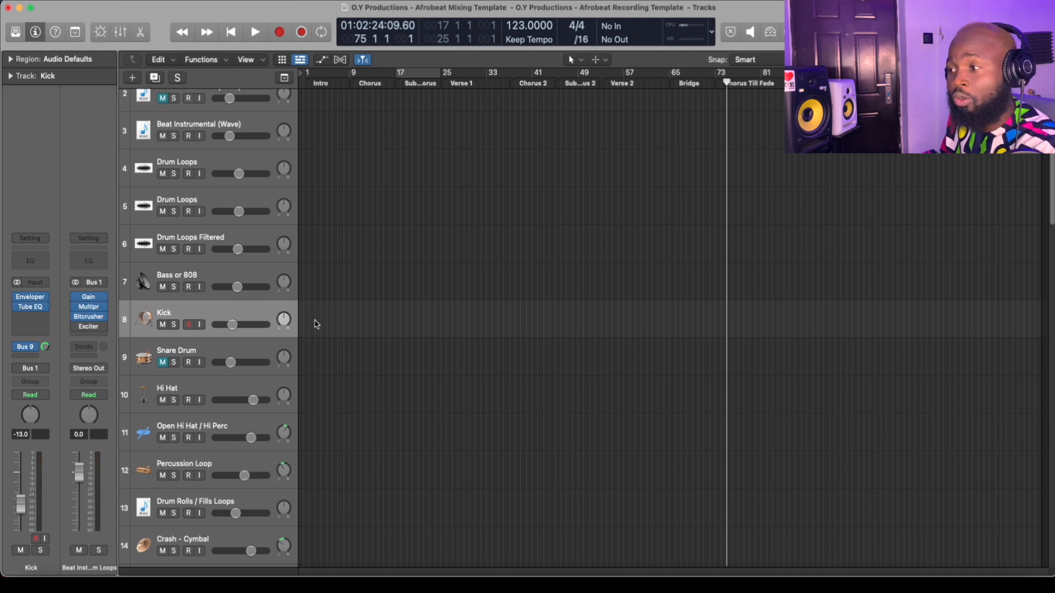
pyautogui.scroll(-2, 297, 267)
pyautogui.scroll(3, 301, 278)
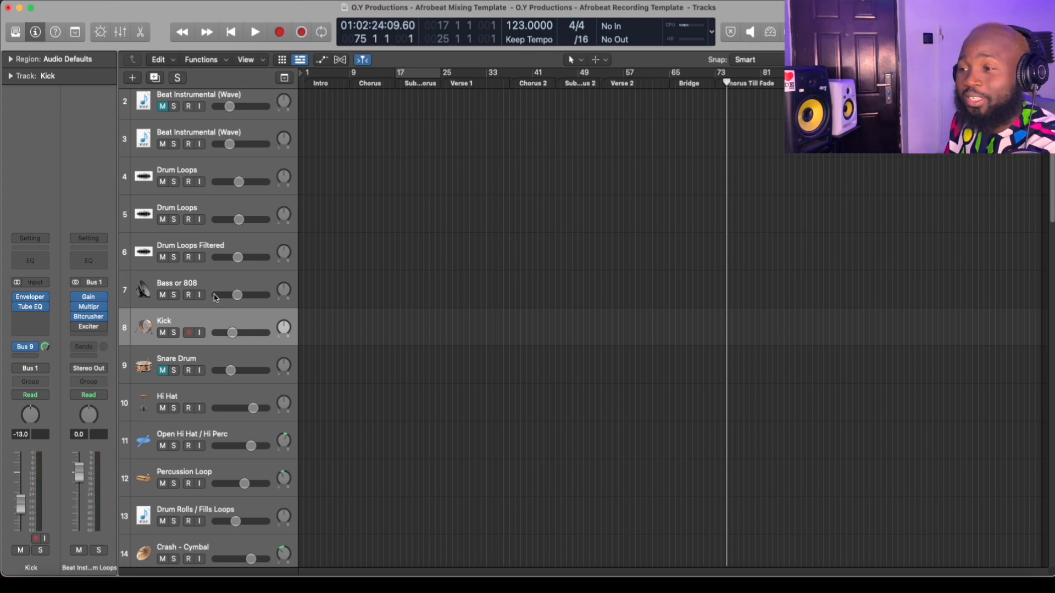
pyautogui.click(215, 290)
pyautogui.click(206, 319)
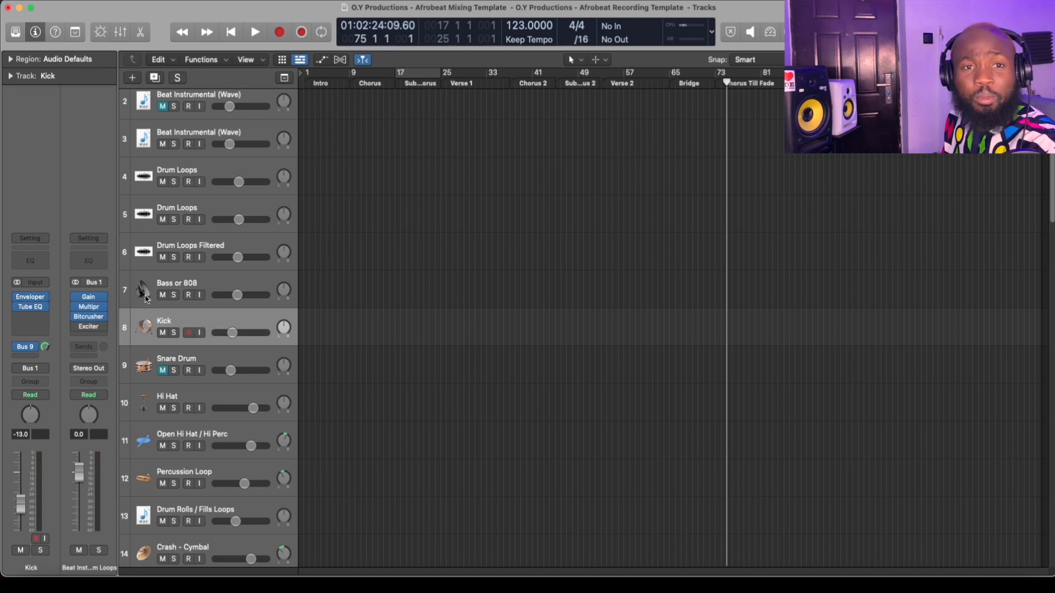
pyautogui.click(147, 298)
pyautogui.click(30, 303)
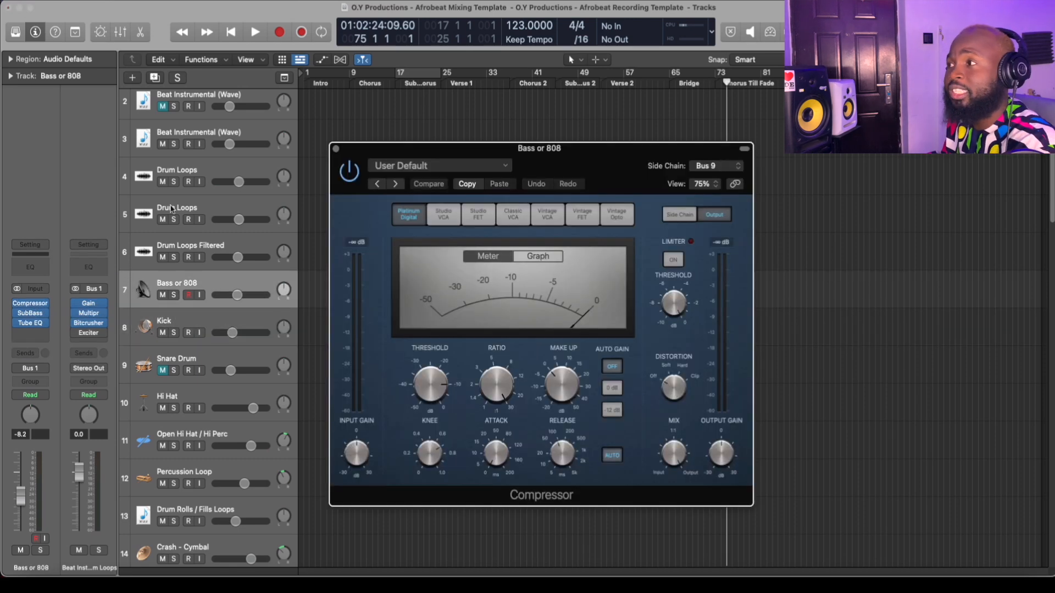
pyautogui.moveTo(654, 161); pyautogui.dragTo(555, 178)
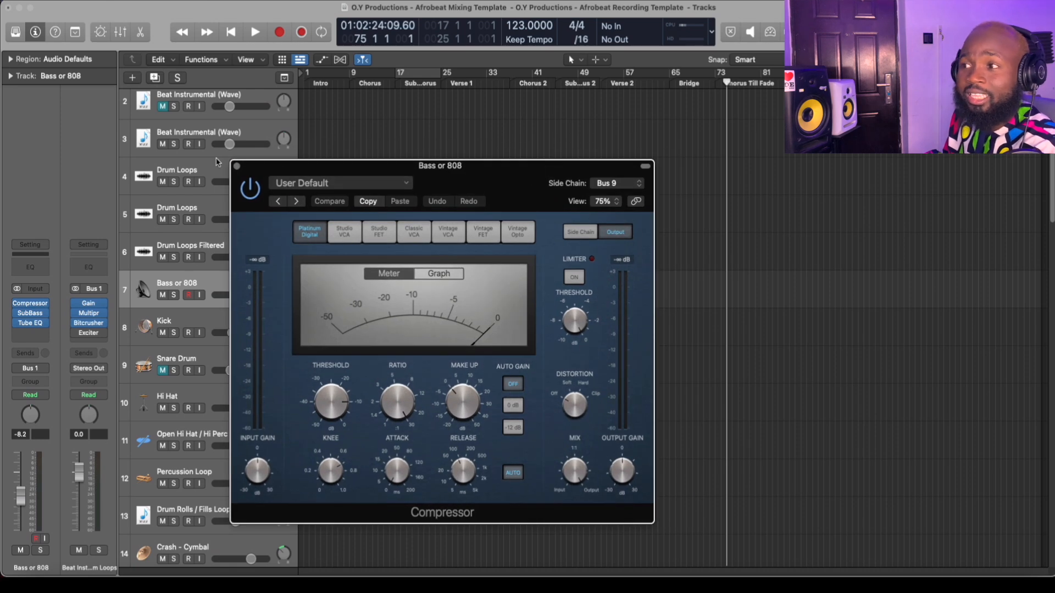
pyautogui.press('x')
pyautogui.press('x')
# Review the channel strips of the Drum Rolls / Fills Loops, Crash - Cymbal, Vocal Chops FX and Soft Synths / Plucks tracks.
pyautogui.scroll(-5, 247, 300)
pyautogui.click(248, 314)
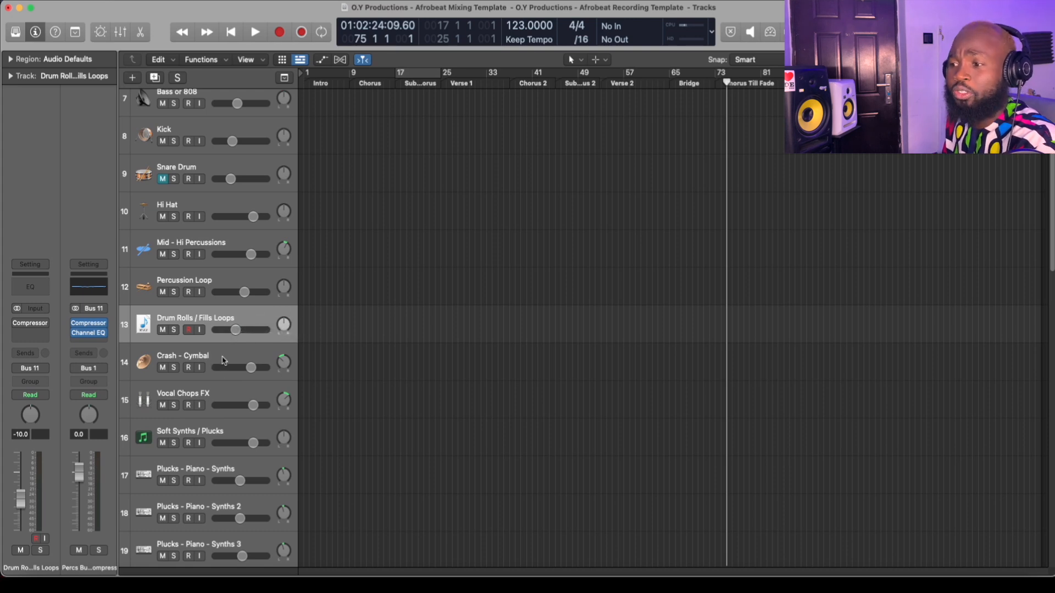
pyautogui.click(221, 360)
pyautogui.click(217, 393)
pyautogui.scroll(-1, 224, 381)
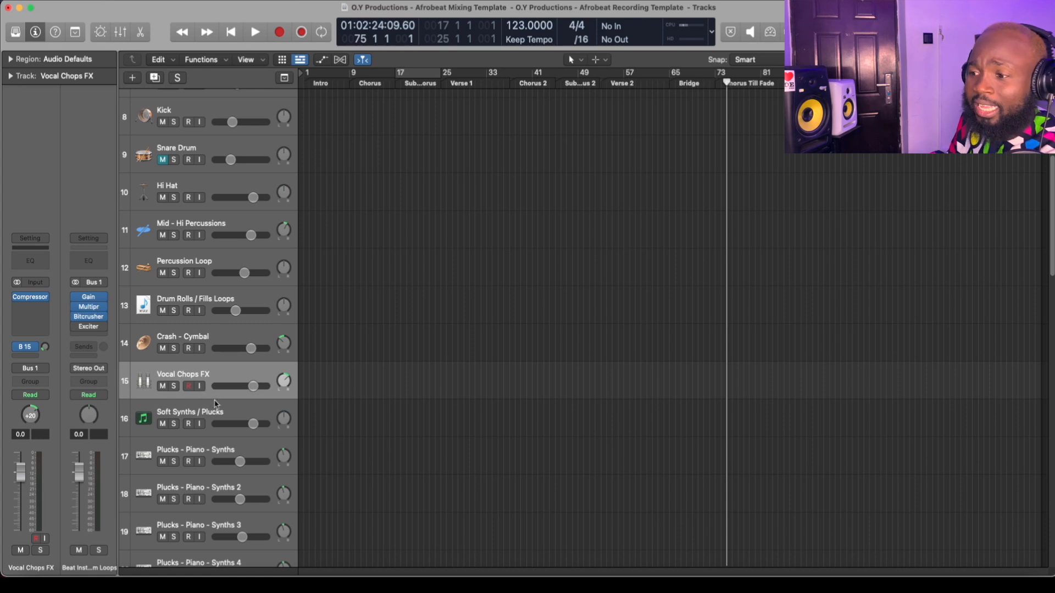
pyautogui.click(219, 409)
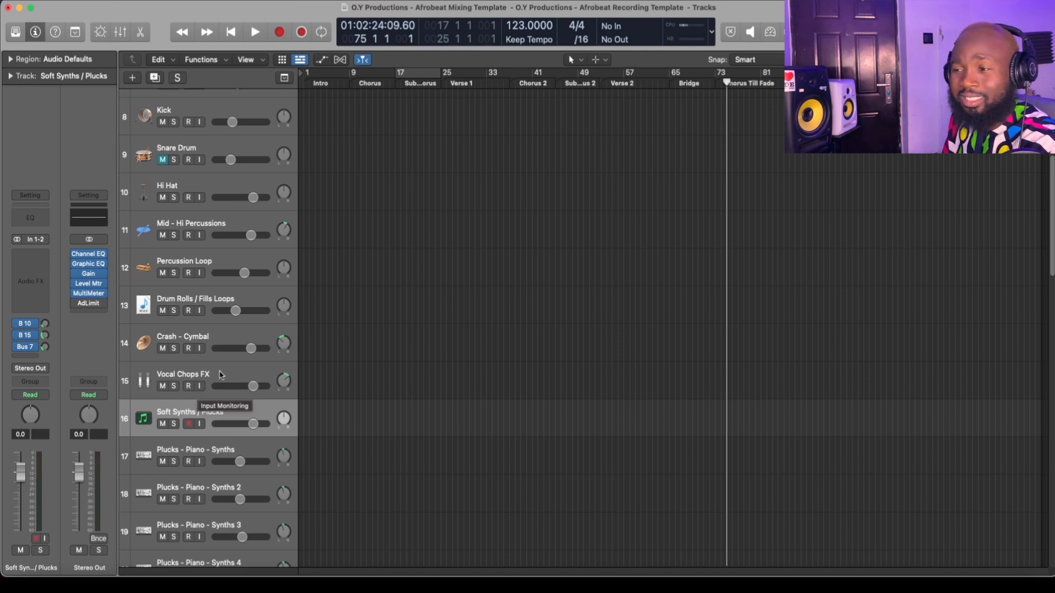
# Review the channel strips of the Plucks - Piano - Synths tracks and the tracks below them down to Lead Chorus C.
pyautogui.scroll(-1, 218, 375)
pyautogui.scroll(-1, 219, 375)
pyautogui.click(215, 415)
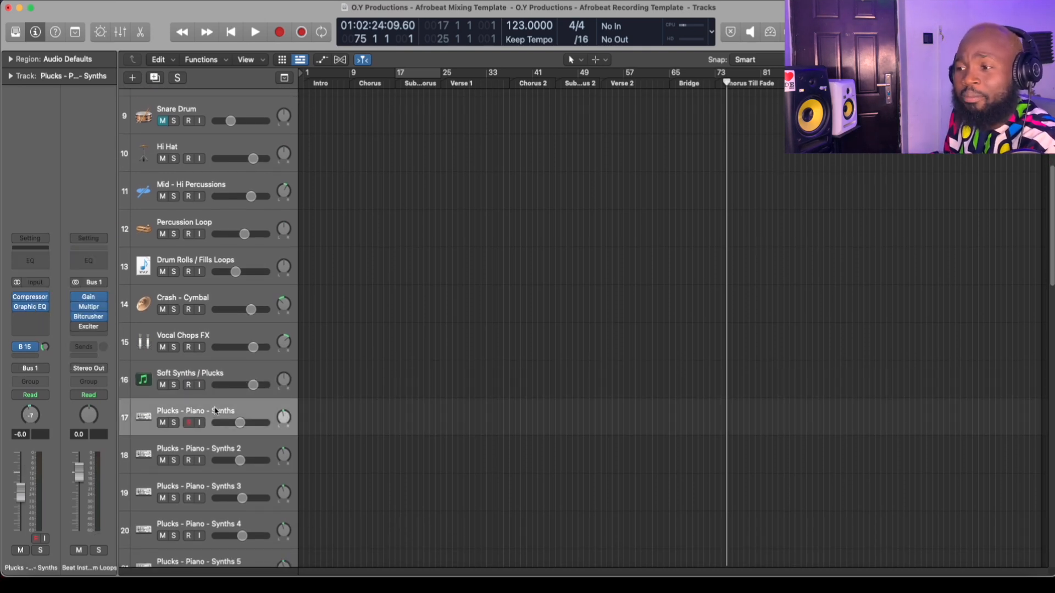
pyautogui.scroll(-2, 214, 393)
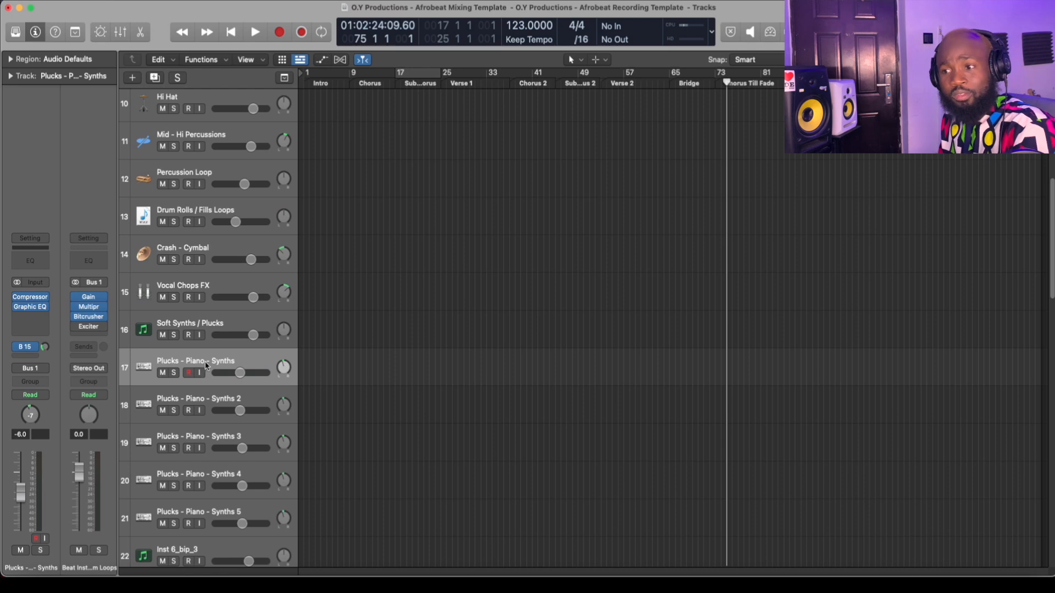
pyautogui.scroll(-2, 211, 371)
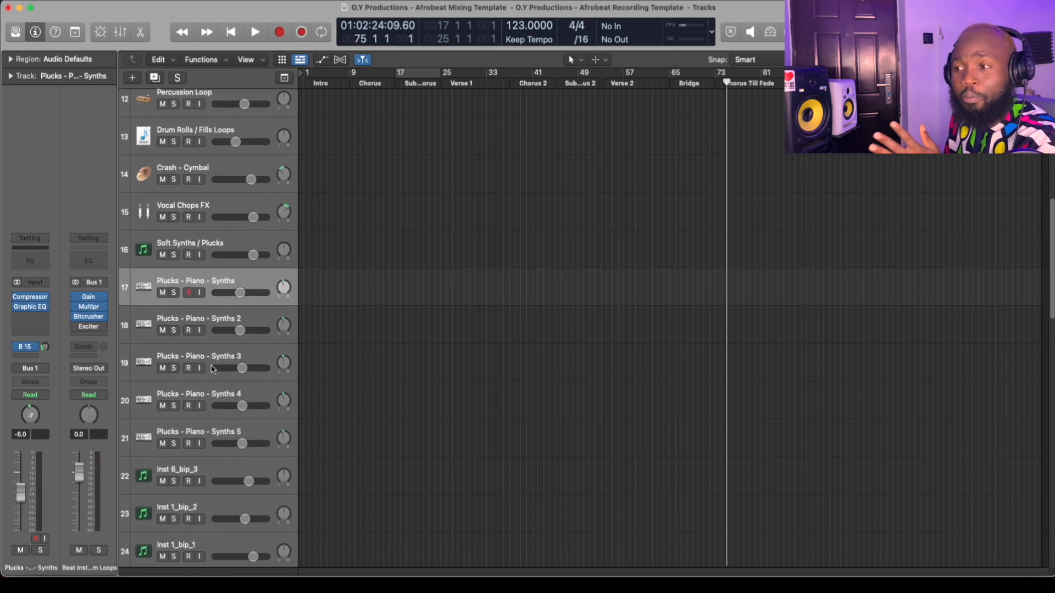
pyautogui.click(216, 329)
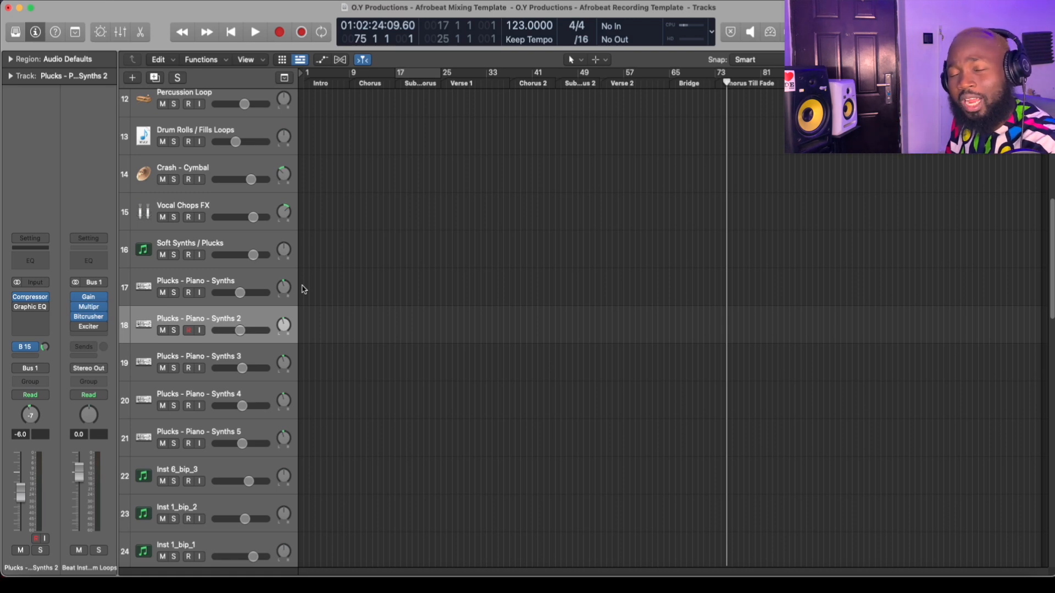
pyautogui.scroll(-2, 220, 320)
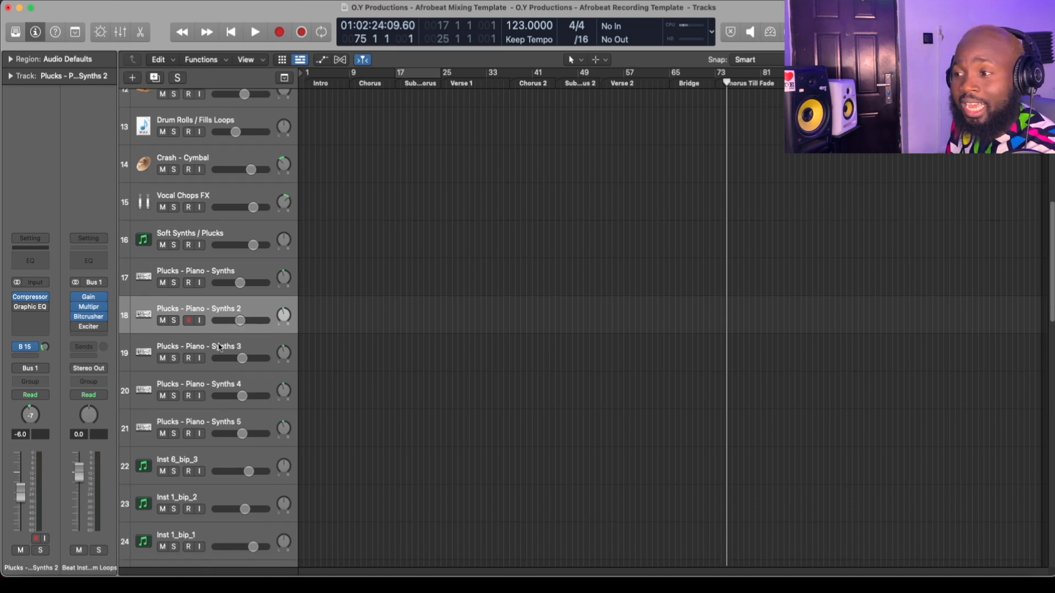
pyautogui.click(215, 331)
pyautogui.scroll(-2, 215, 332)
pyautogui.click(217, 332)
pyautogui.scroll(4, 369, 219)
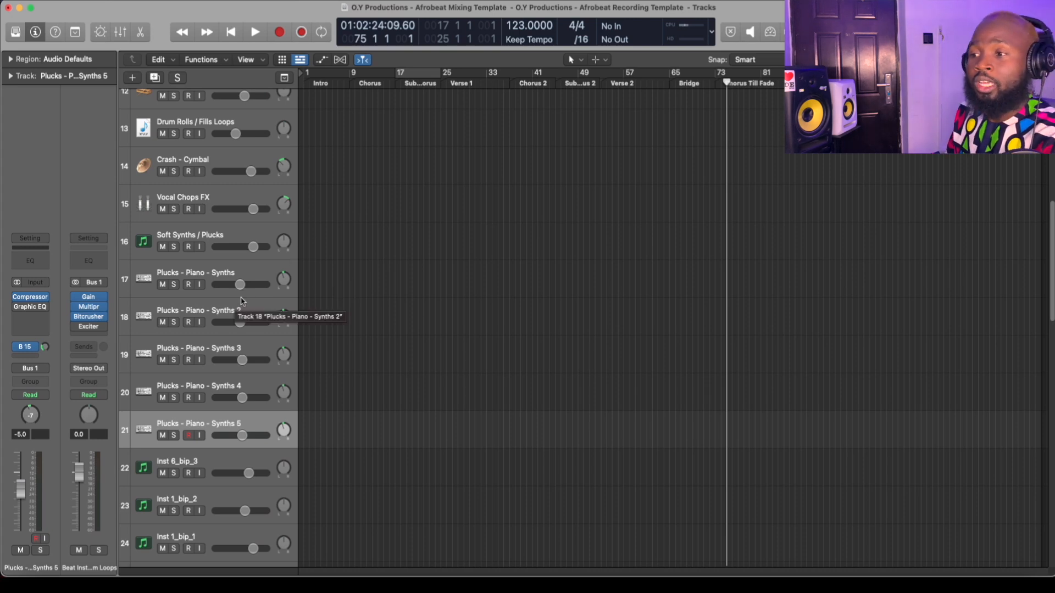
pyautogui.scroll(-1, 220, 345)
pyautogui.scroll(-10, 220, 345)
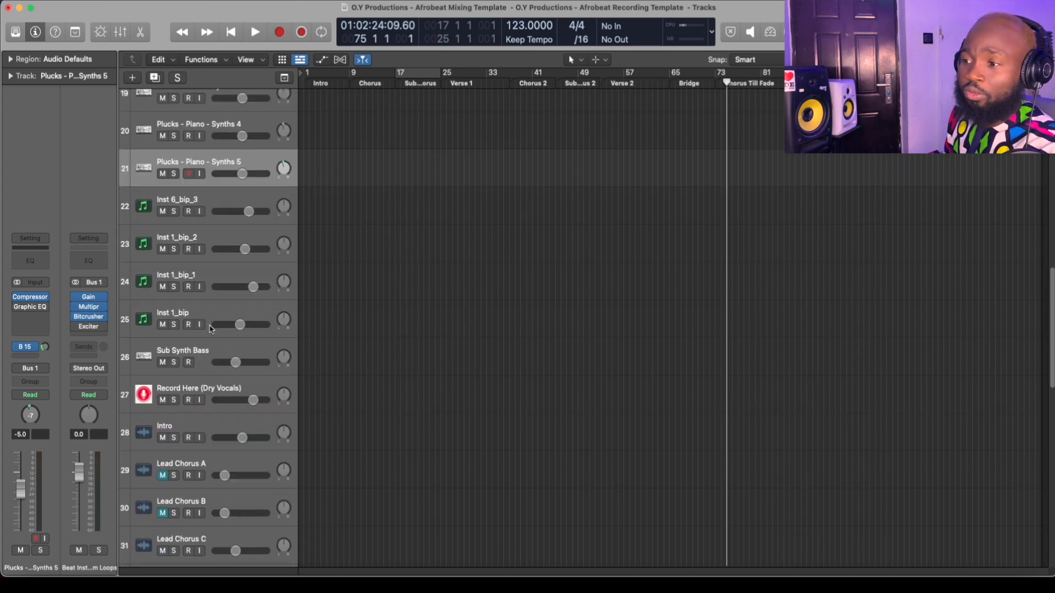
# Review the channel strips of the Sub Synth Bass, Record Here (Dry Vocals) and Intro tracks.
pyautogui.click(207, 357)
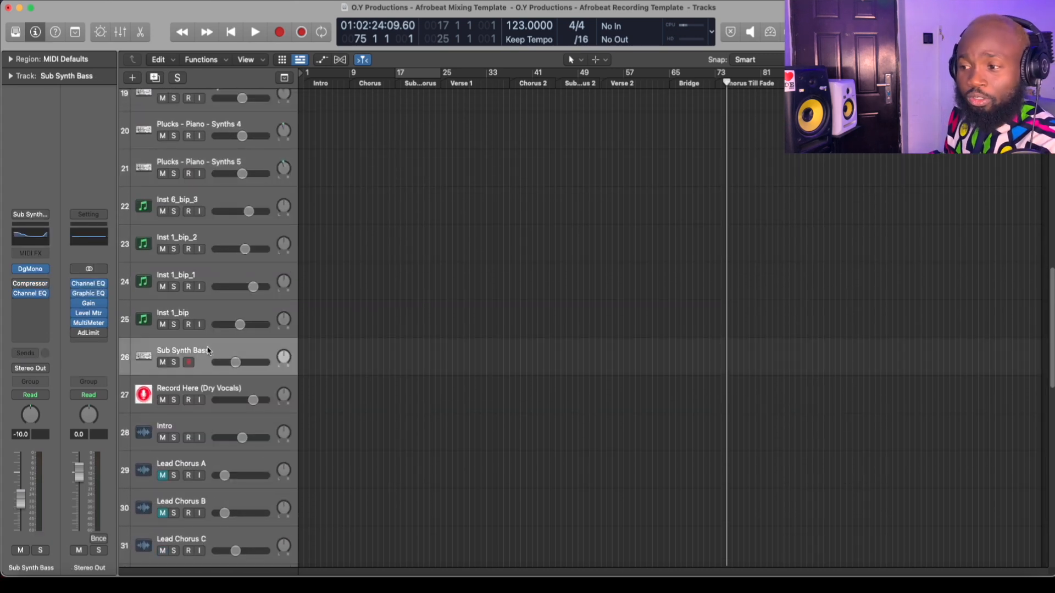
pyautogui.scroll(-8, 212, 351)
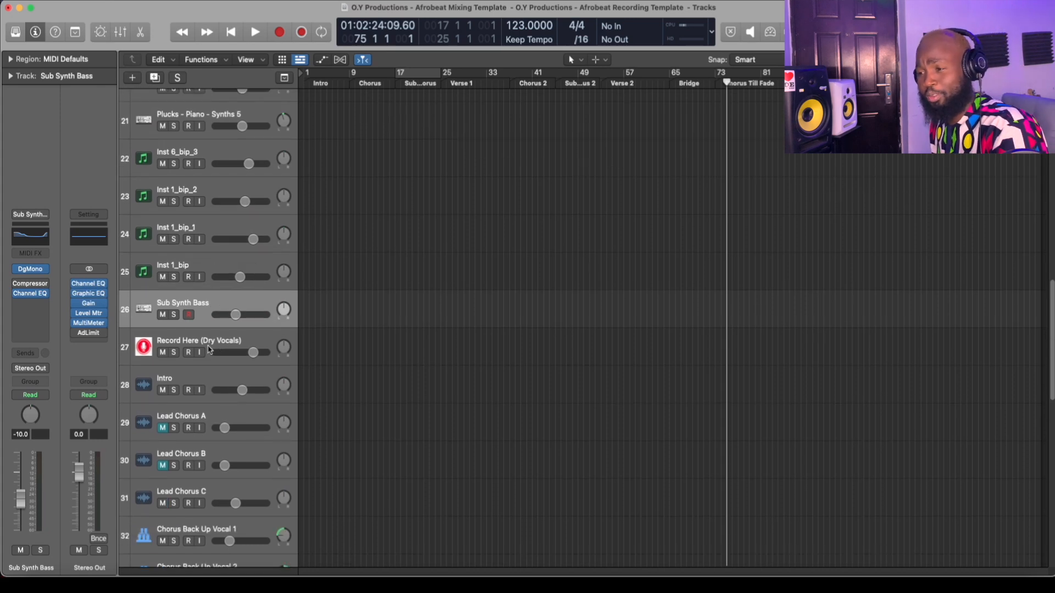
pyautogui.click(242, 208)
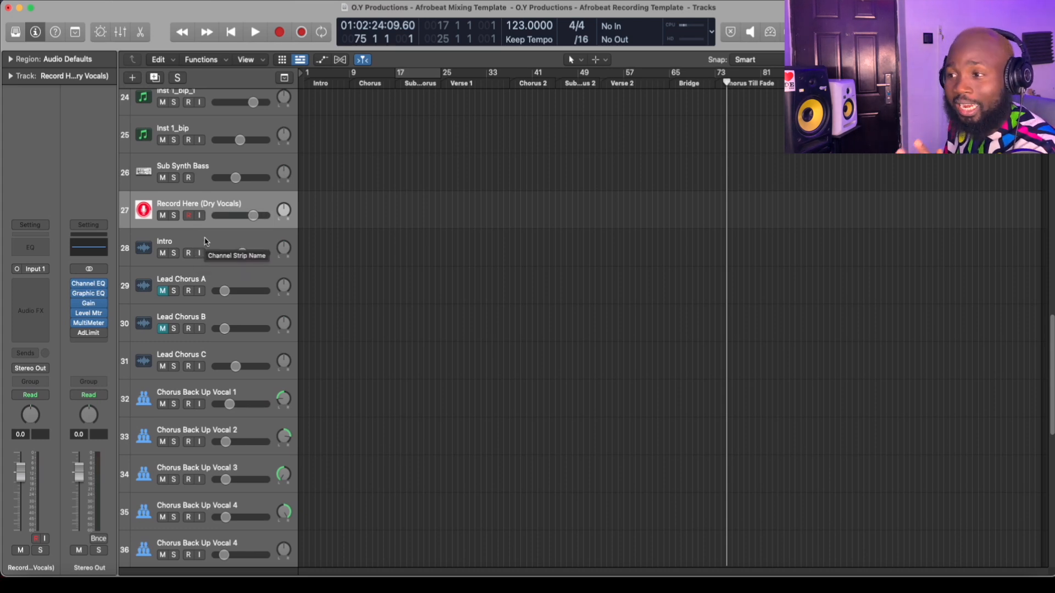
pyautogui.click(205, 241)
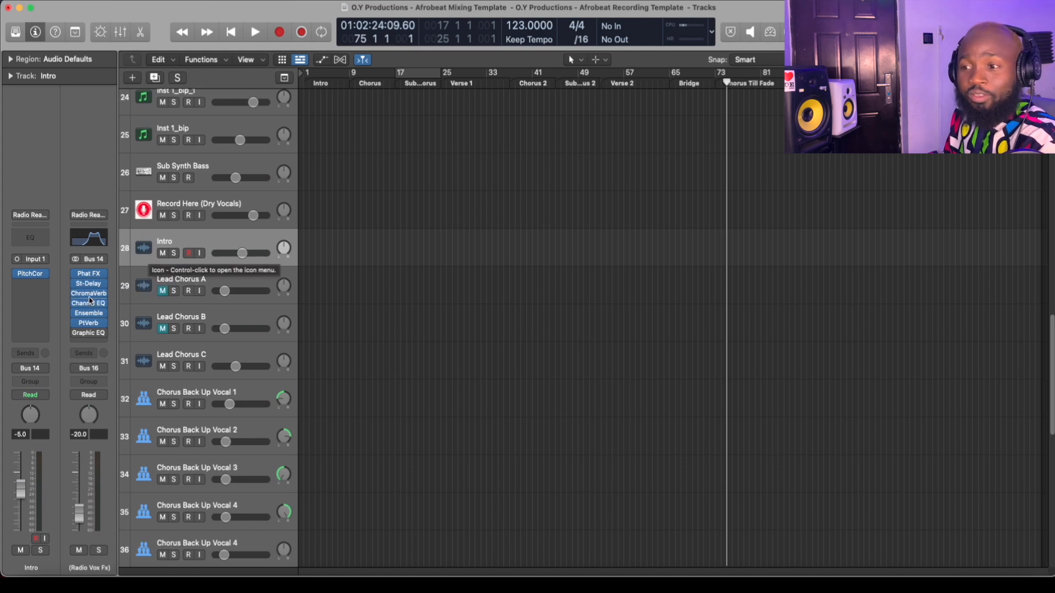
# Inspect the output buses available for the Intro track's channel strip.
pyautogui.click(35, 371)
pyautogui.click(50, 298)
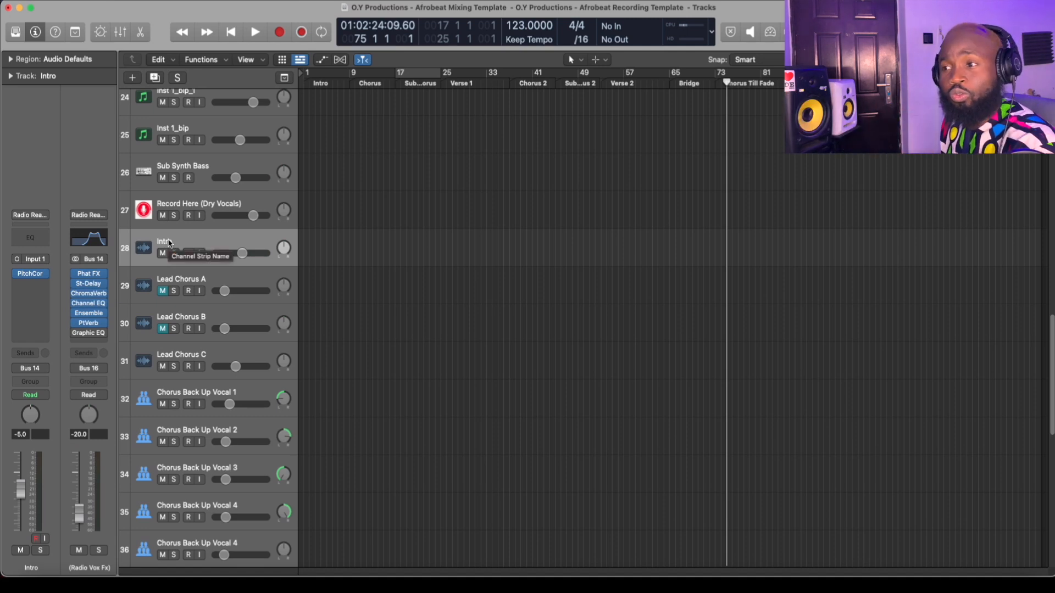
pyautogui.click(25, 369)
pyautogui.moveTo(99, 418)
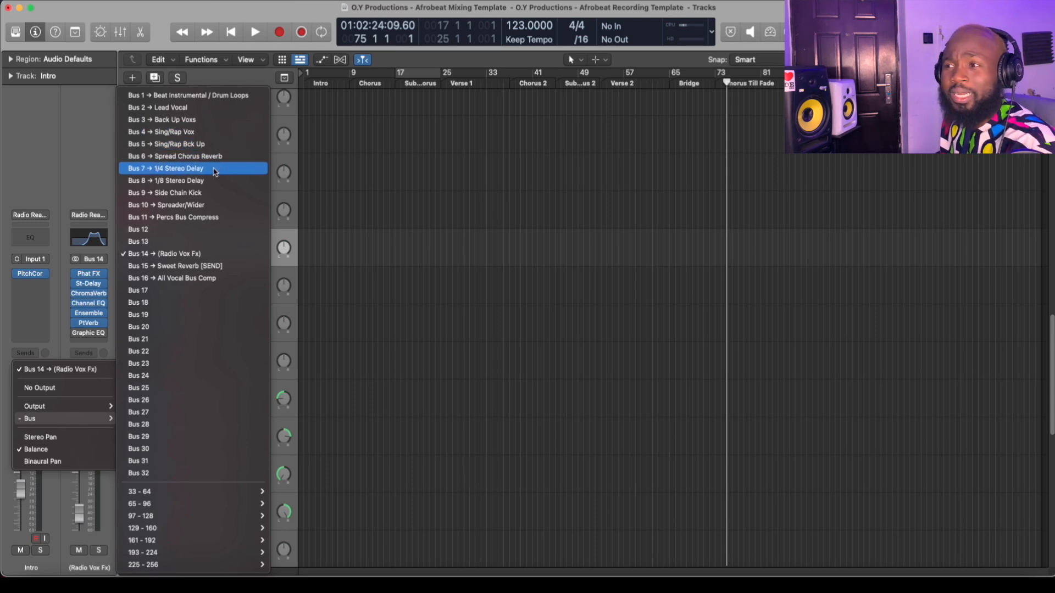
pyautogui.click(216, 70)
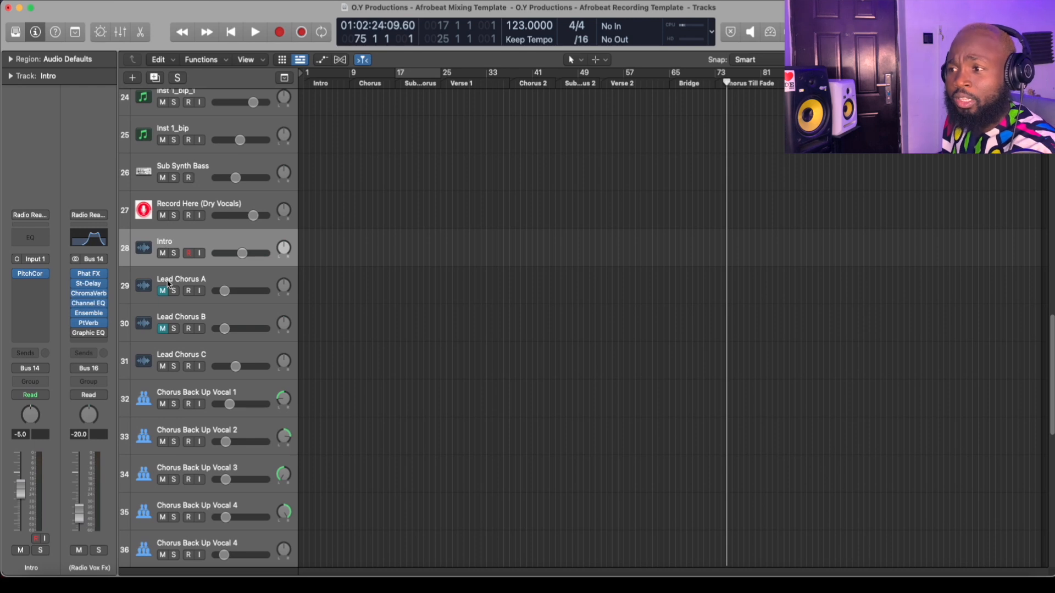
# Unmute the Lead Chorus A and Lead Chorus B tracks.
pyautogui.click(168, 280)
pyautogui.click(162, 290)
pyautogui.click(162, 328)
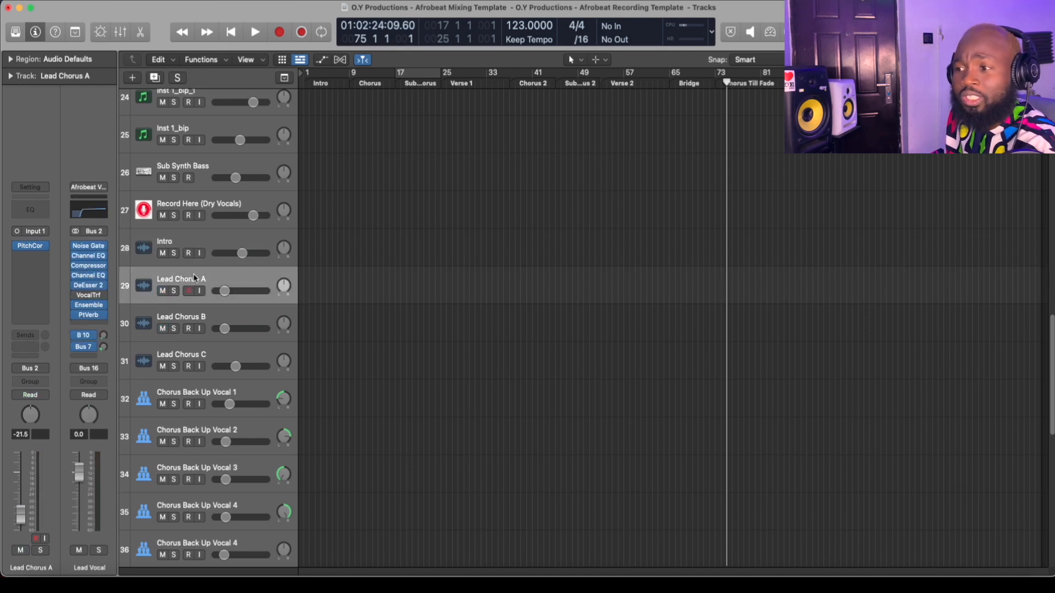
# Check the Lead Chorus B channel strip and set the Lead Chorus C volume to -9.2 dB.
pyautogui.click(181, 311)
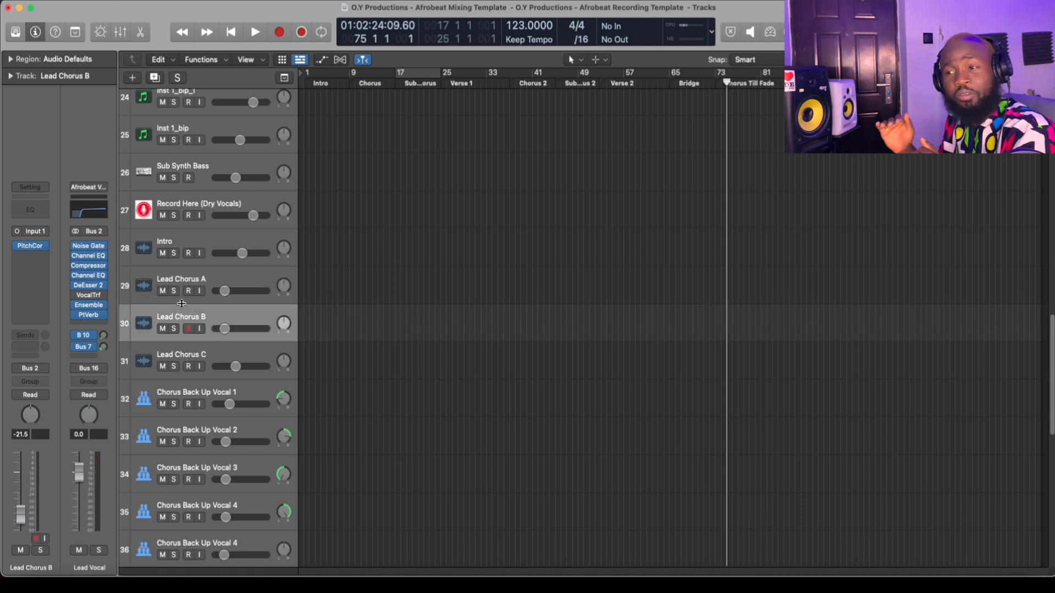
pyautogui.press('Down')
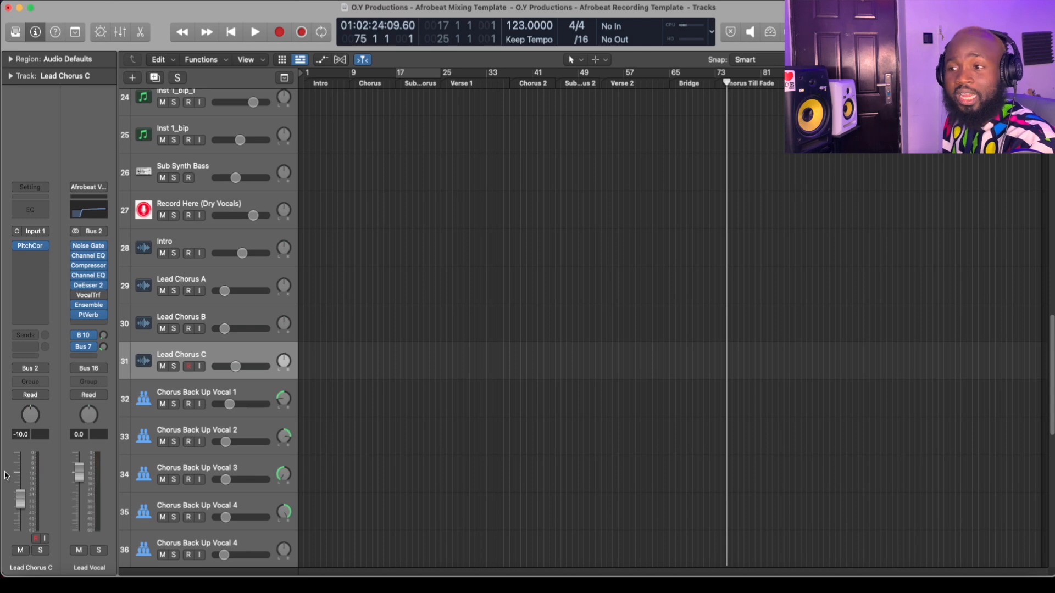
pyautogui.moveTo(30, 494); pyautogui.dragTo(28, 492)
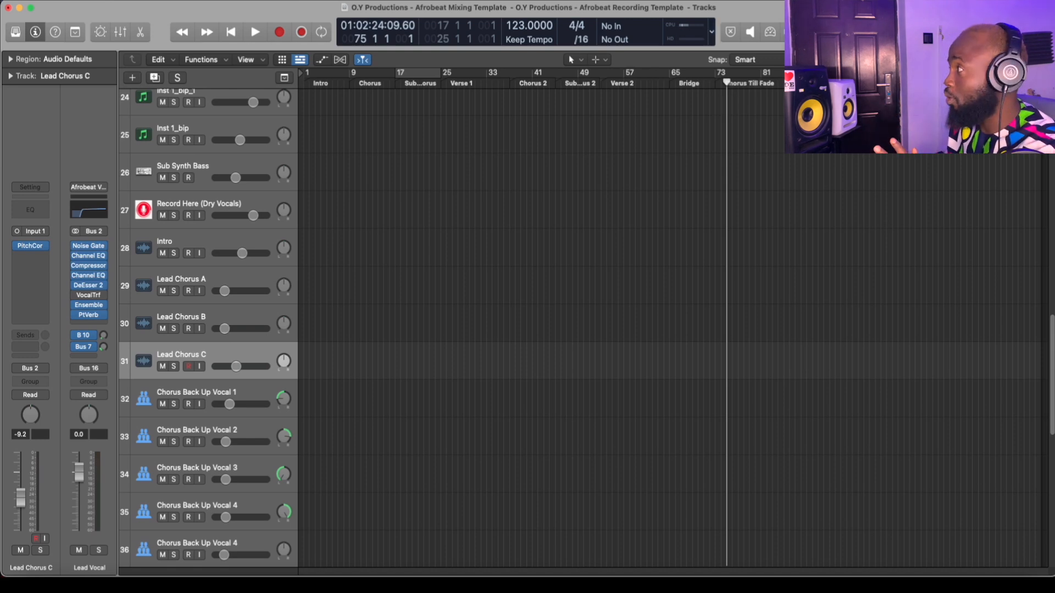
# Open the notes to read the recommended recording and mixing levels, and compare the Lead Chorus A and C channel strips.
pyautogui.press('f')
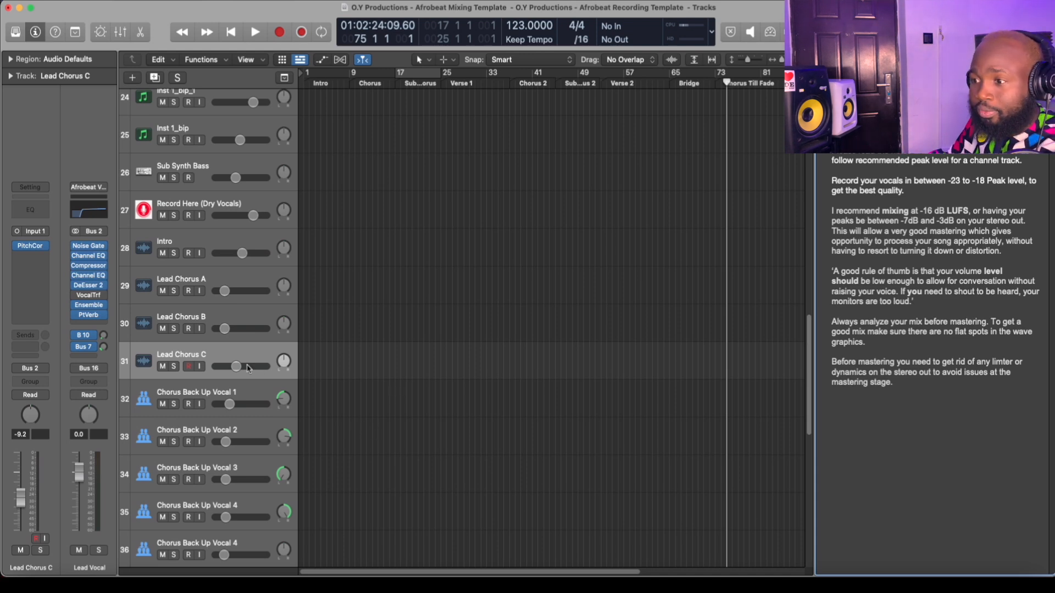
pyautogui.click(219, 278)
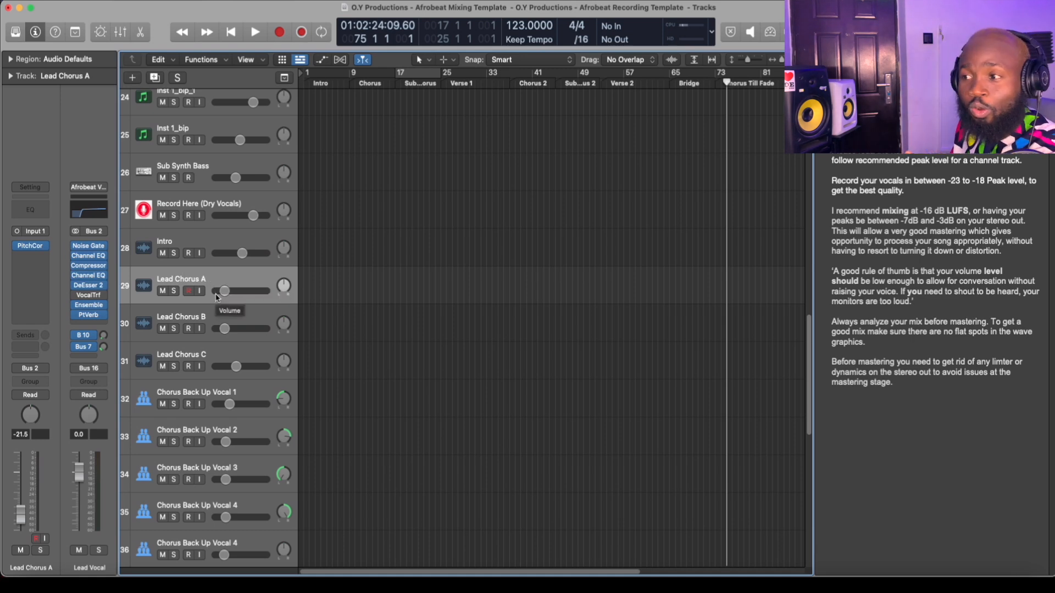
pyautogui.click(205, 336)
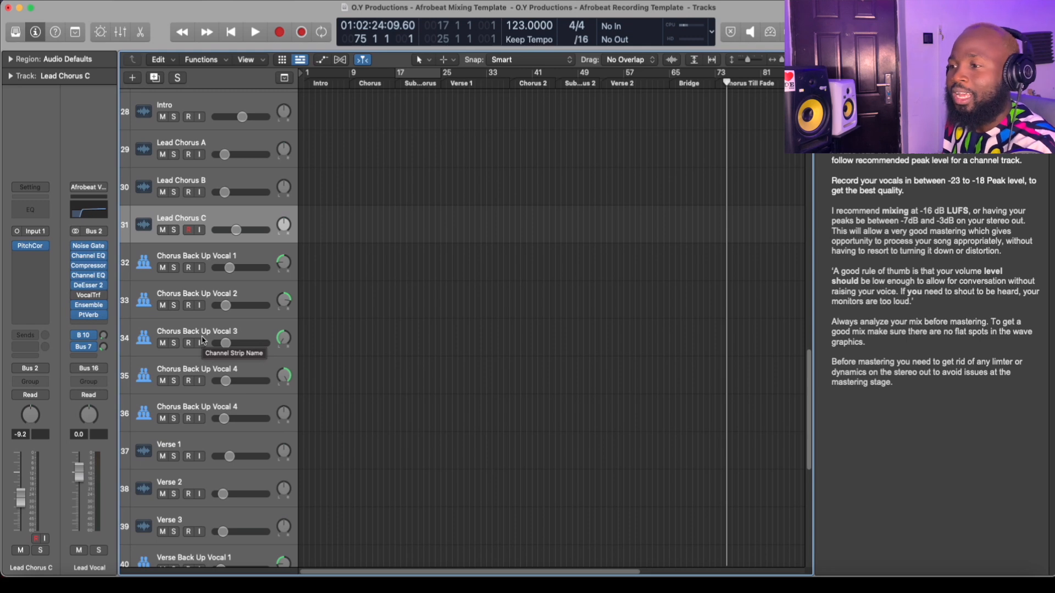
# Review the channel strips of the Chorus Back Up Vocal 4, Verse 1, Verse 2 and Verse Back Up Vocal 1 tracks.
pyautogui.click(201, 371)
pyautogui.click(201, 408)
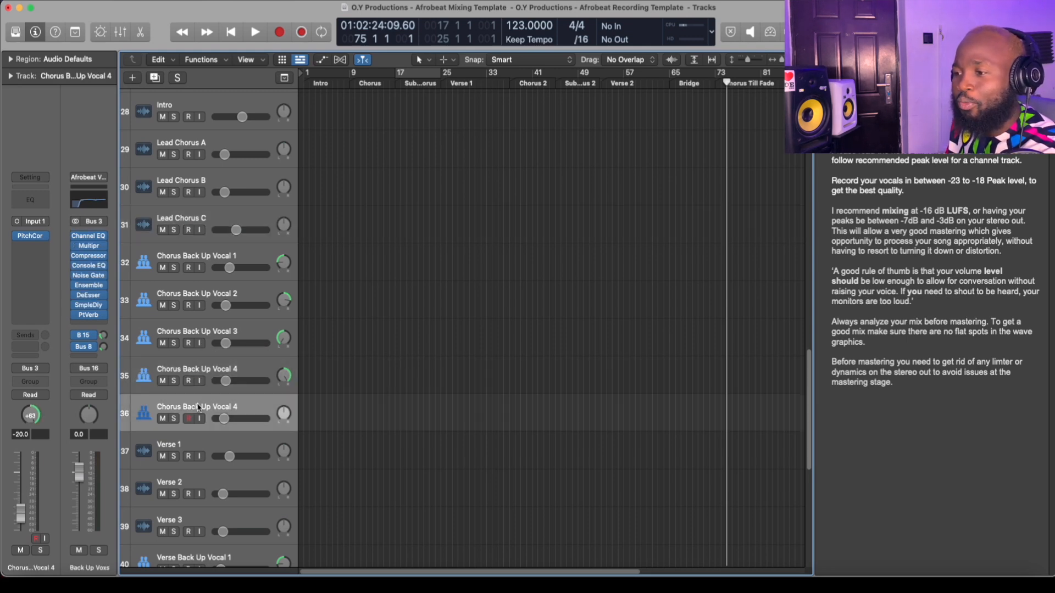
pyautogui.scroll(-3, 203, 410)
pyautogui.click(199, 393)
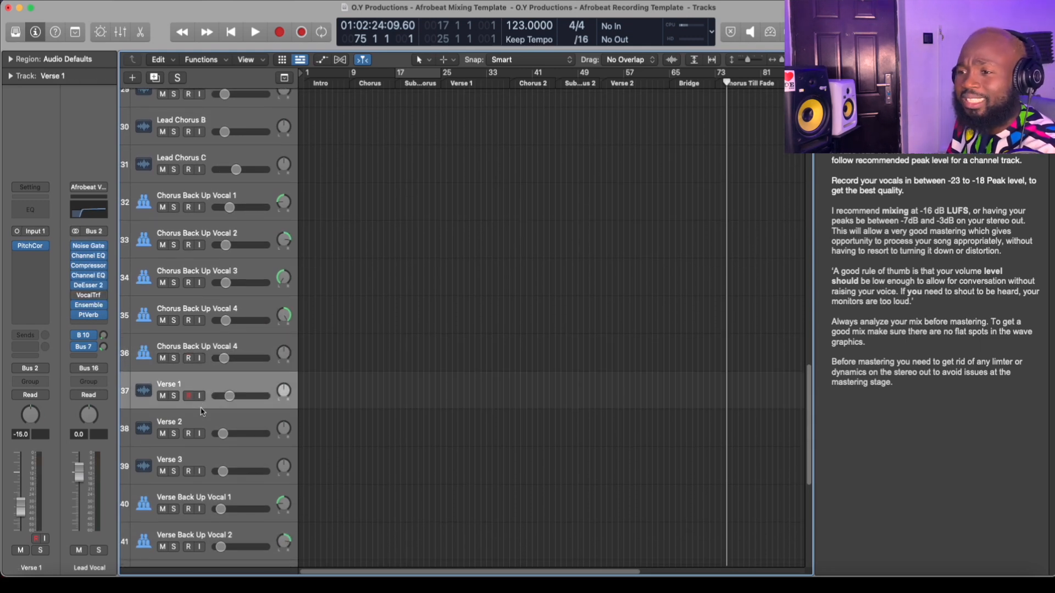
pyautogui.click(194, 416)
pyautogui.scroll(-6, 194, 416)
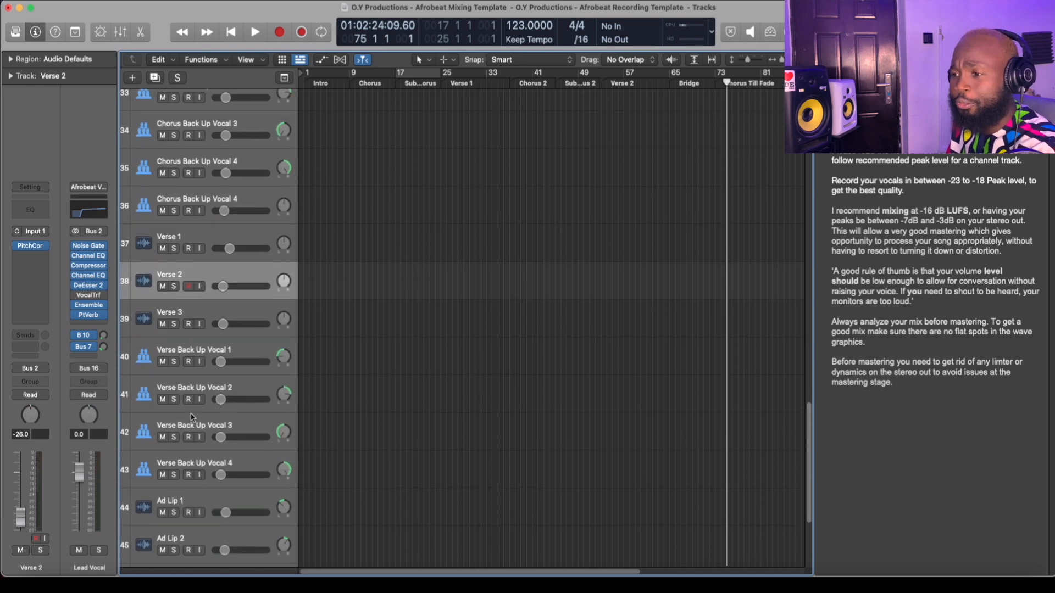
pyautogui.click(184, 347)
pyautogui.scroll(8, 204, 228)
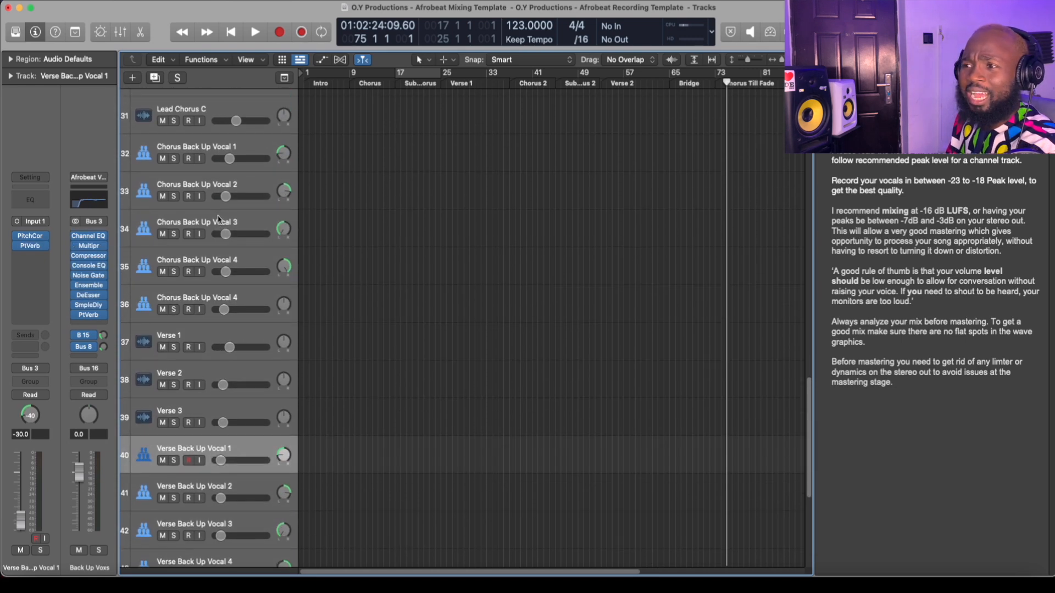
# Look through the remaining verse back-up tracks and examine the Ad Lip 1 channel strip.
pyautogui.scroll(-3, 213, 281)
pyautogui.scroll(-3, 212, 280)
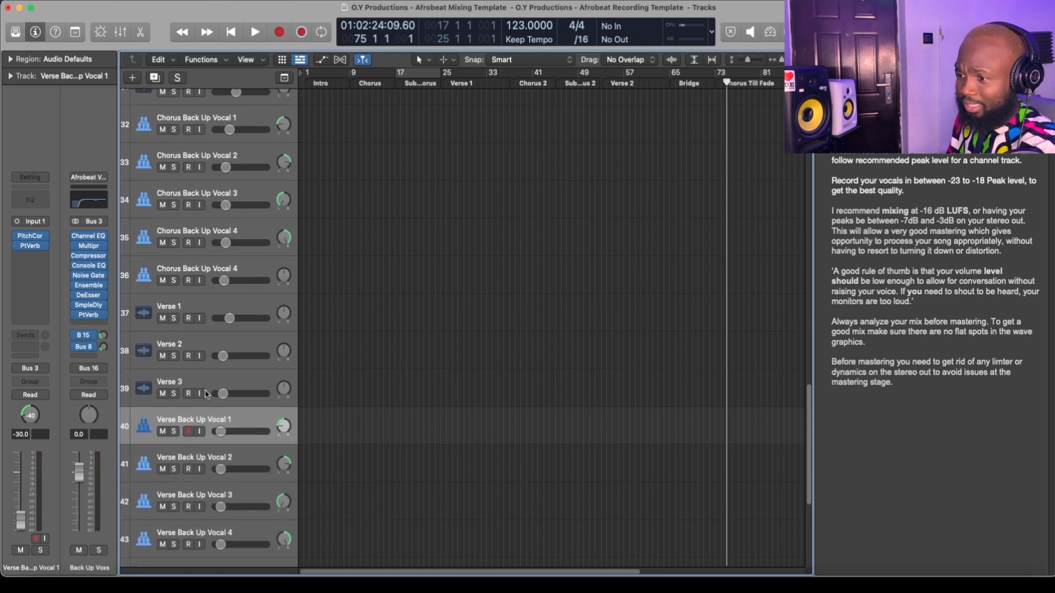
pyautogui.scroll(-2, 207, 394)
pyautogui.scroll(-1, 206, 395)
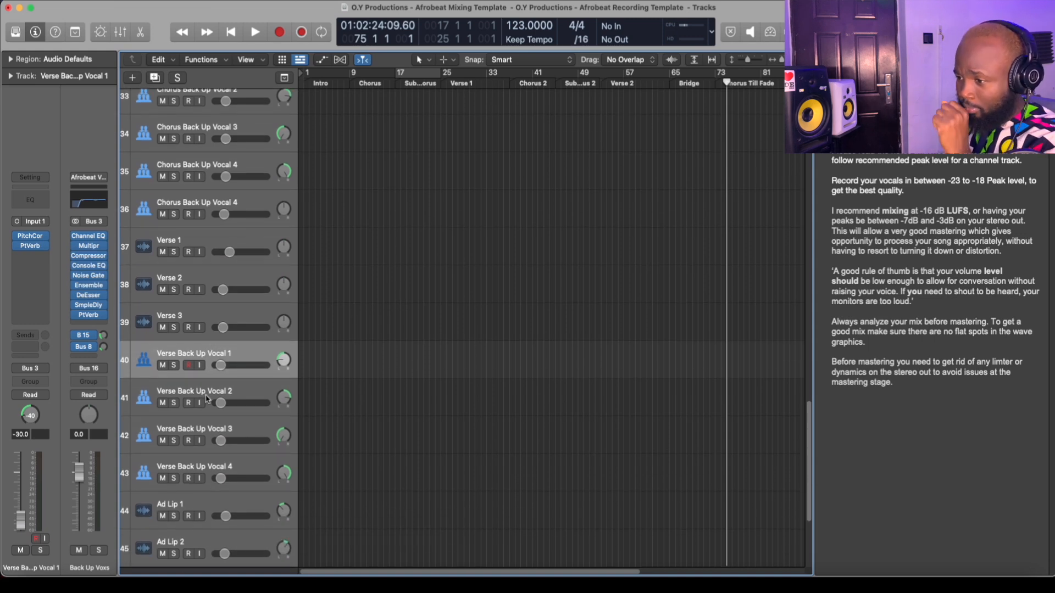
pyautogui.scroll(-2, 207, 400)
pyautogui.click(194, 446)
pyautogui.scroll(-3, 229, 415)
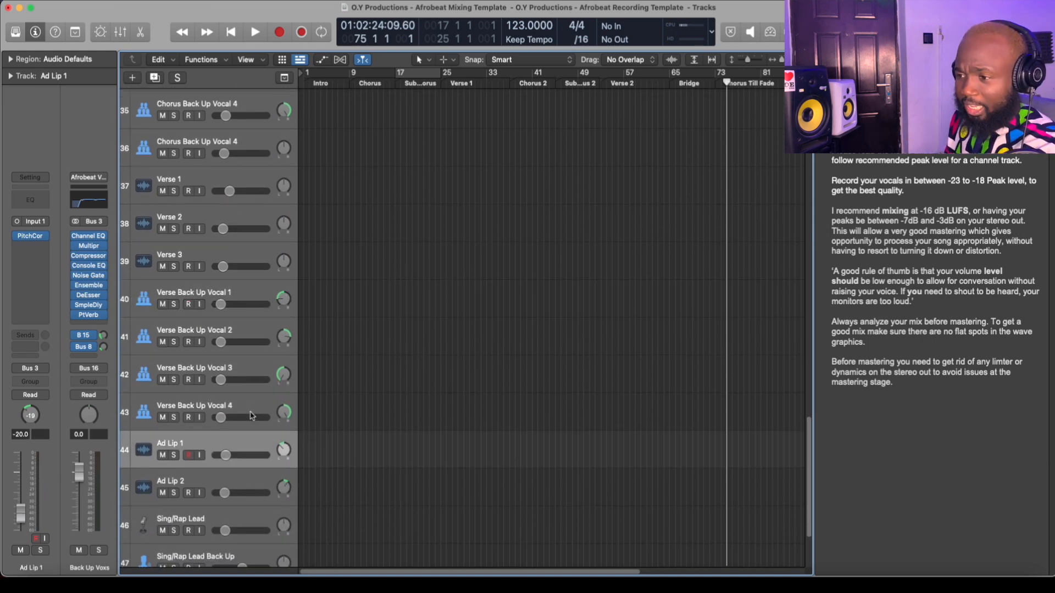
# Review the channel strips from Sing/Rap Lead down to Bold Robotic Vox Fx and close the notes.
pyautogui.click(198, 435)
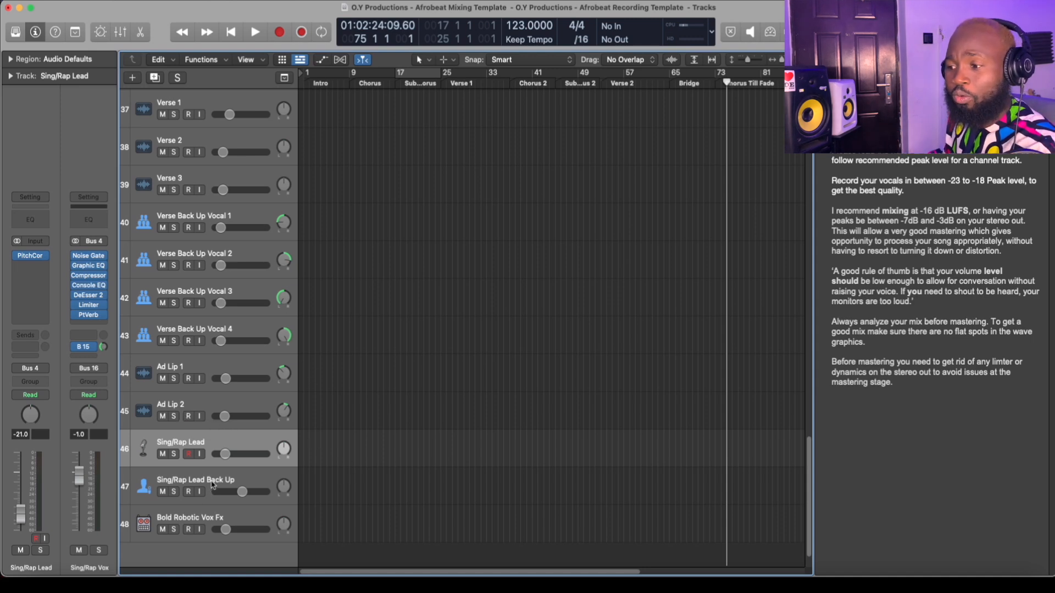
pyautogui.click(211, 484)
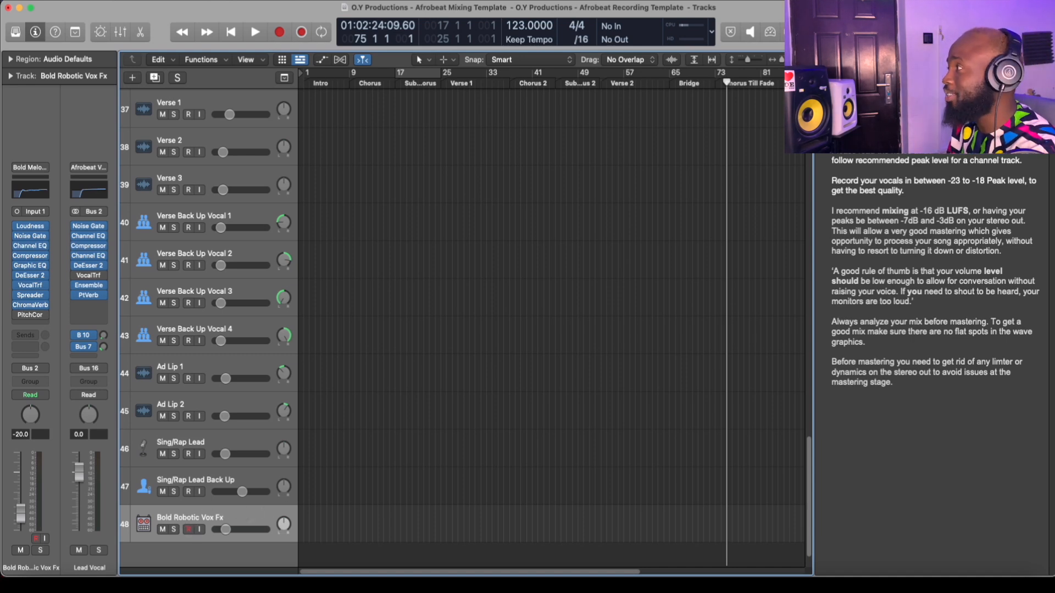
pyautogui.click(901, 99)
pyautogui.click(1000, 32)
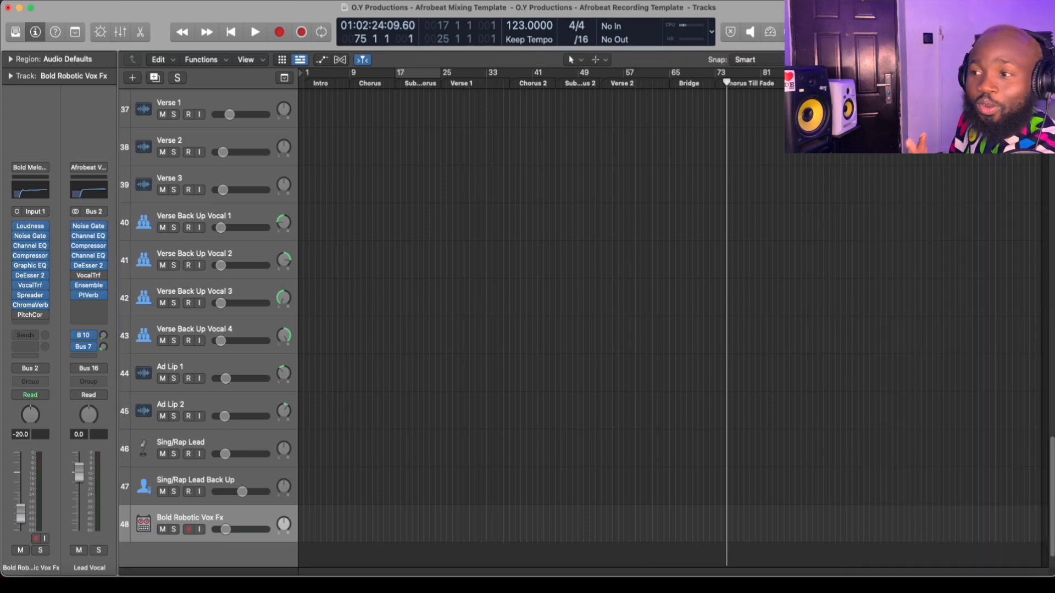
# Open the mixer, examine the track, bus and Stereo Out channel strips, and close the mixer.
pyautogui.scroll(8, 459, 367)
pyautogui.scroll(15, 400, 333)
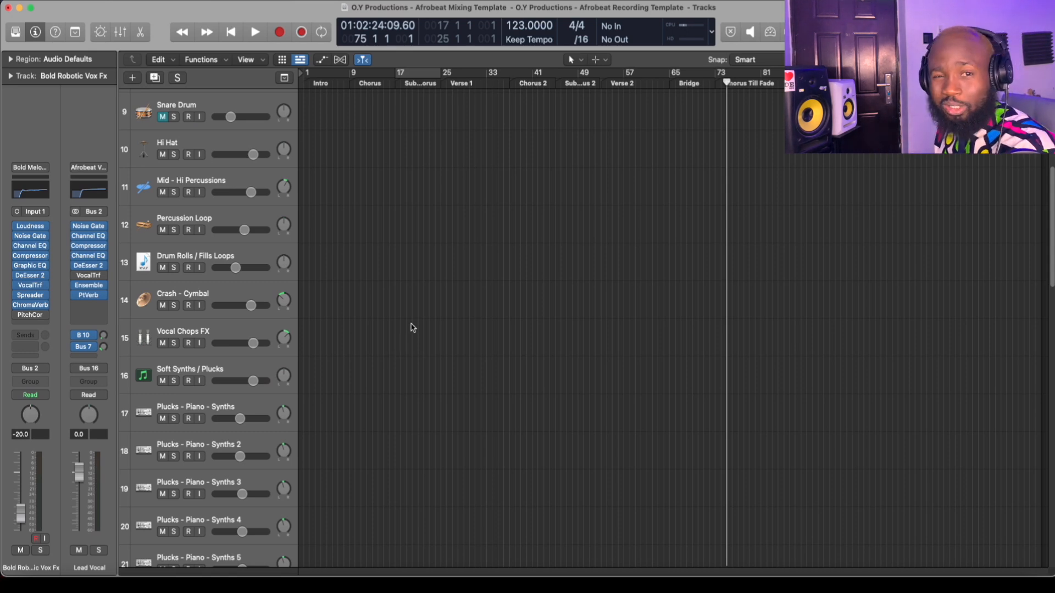
pyautogui.press('x')
pyautogui.hscroll(2, 605, 363)
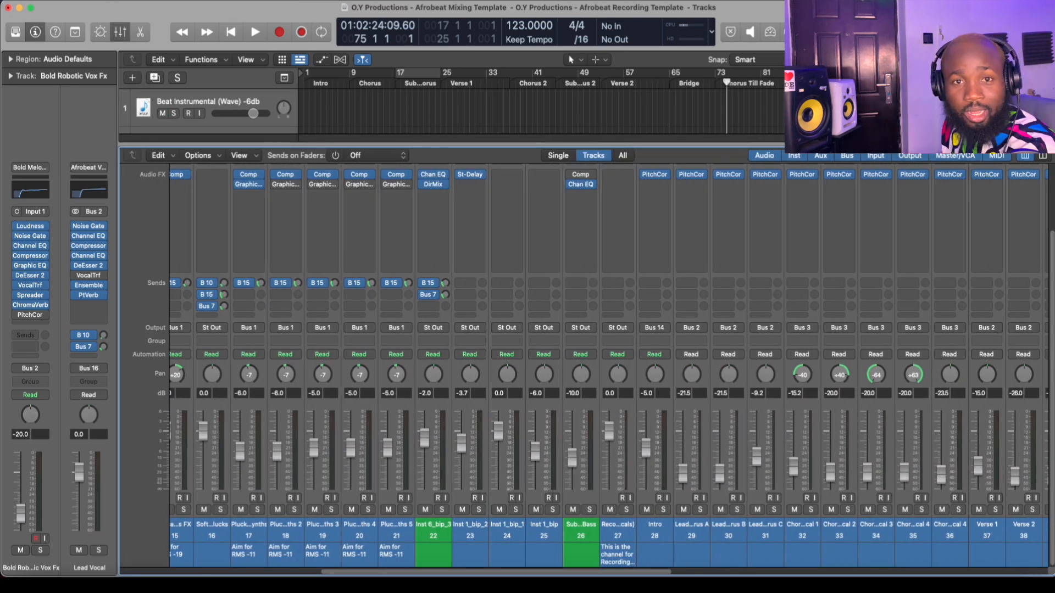
pyautogui.hscroll(5, 604, 363)
pyautogui.hscroll(2, 396, 566)
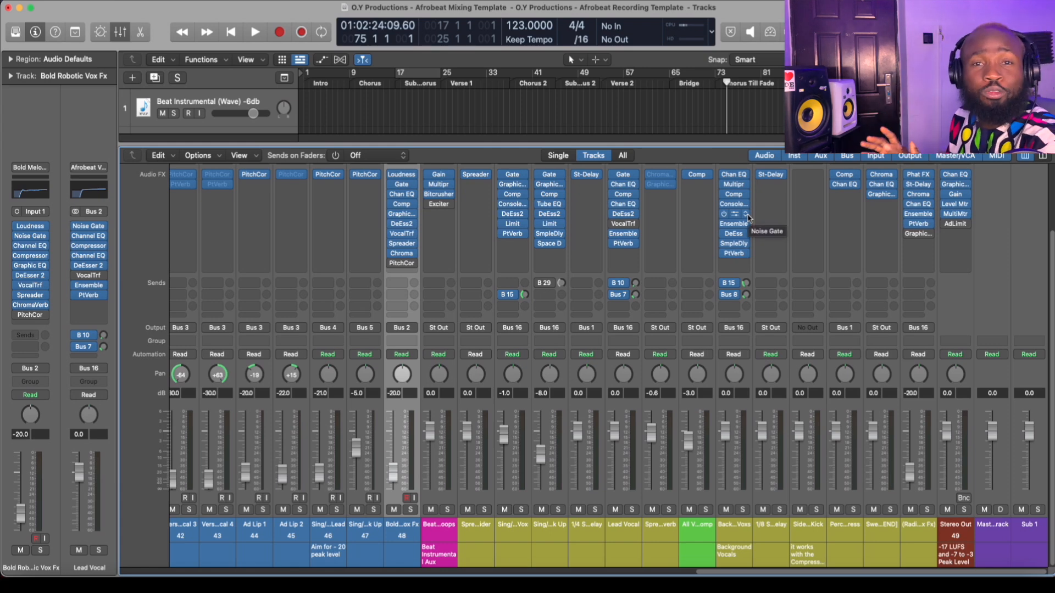
pyautogui.press('x')
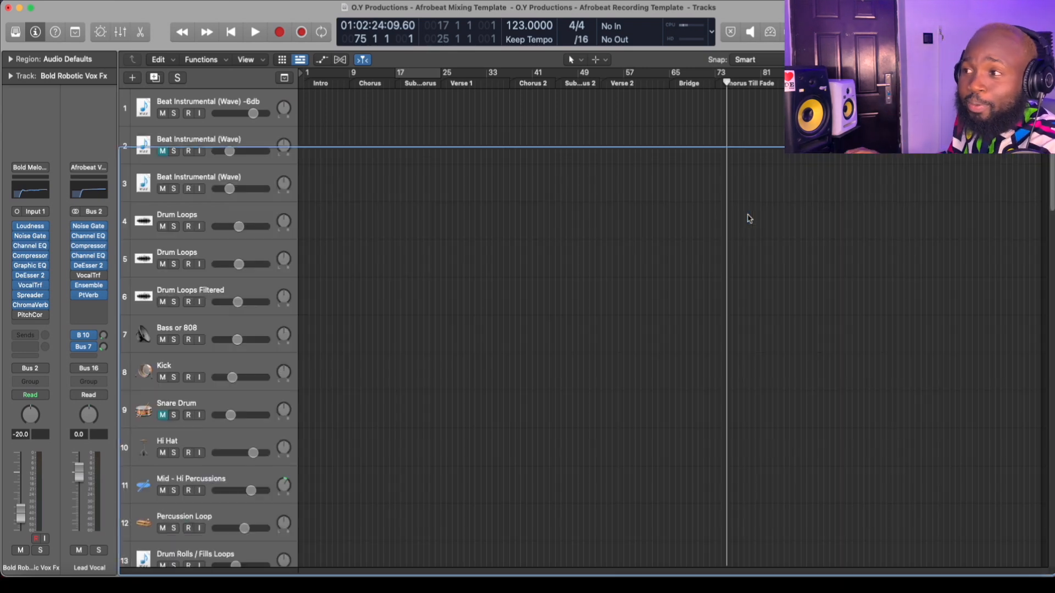
# Look at the Beat Instrumental (Wave) -6db channel strip and browse the track list down to the vocal tracks.
pyautogui.click(230, 106)
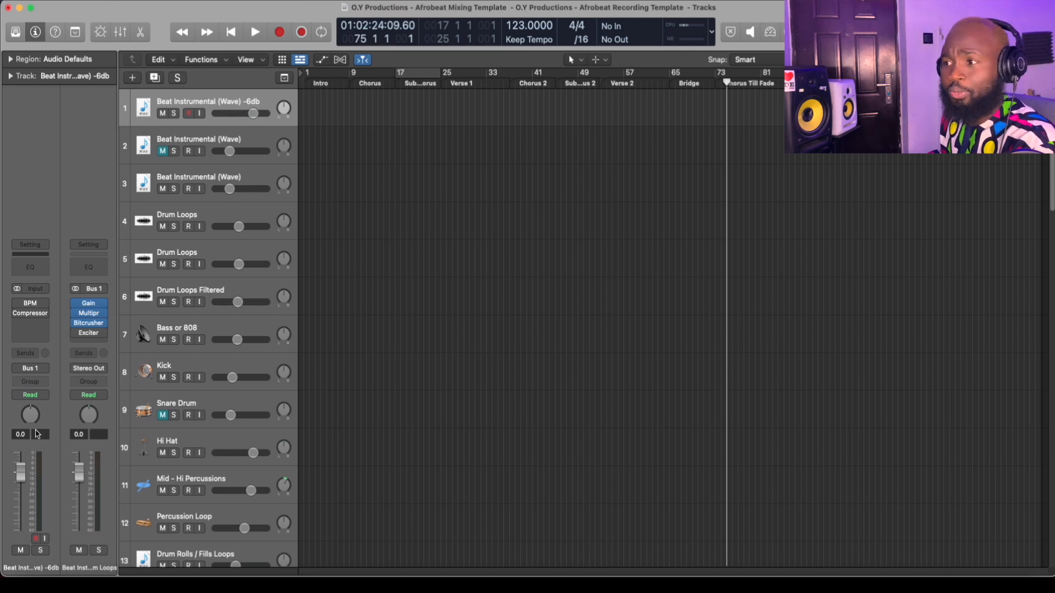
pyautogui.scroll(-8, 201, 378)
pyautogui.scroll(-11, 202, 378)
pyautogui.scroll(-5, 205, 344)
pyautogui.scroll(2, 192, 274)
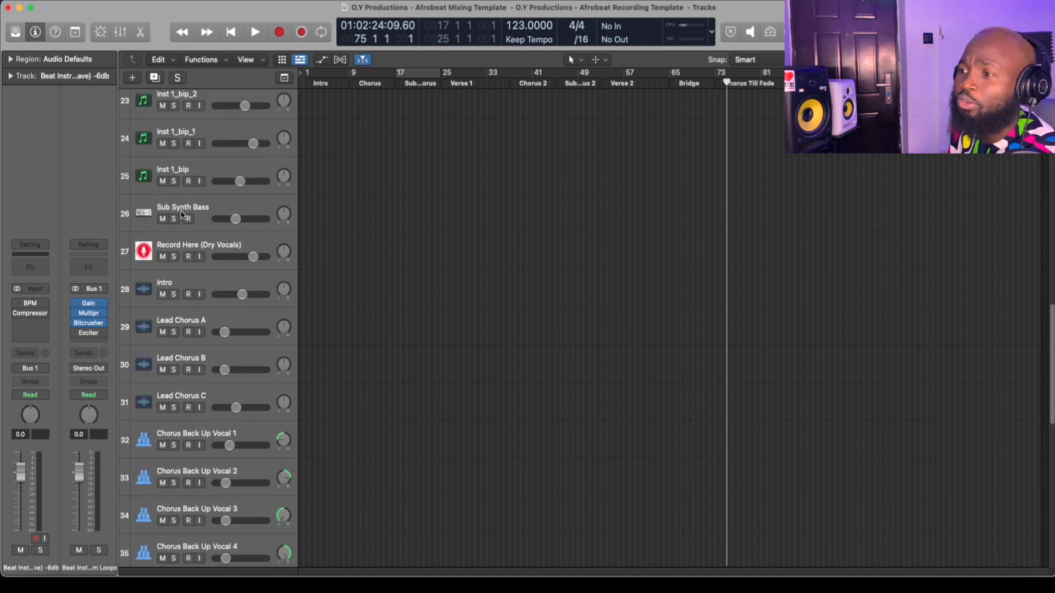
# Mute the Intro track and unmute it again.
pyautogui.click(170, 284)
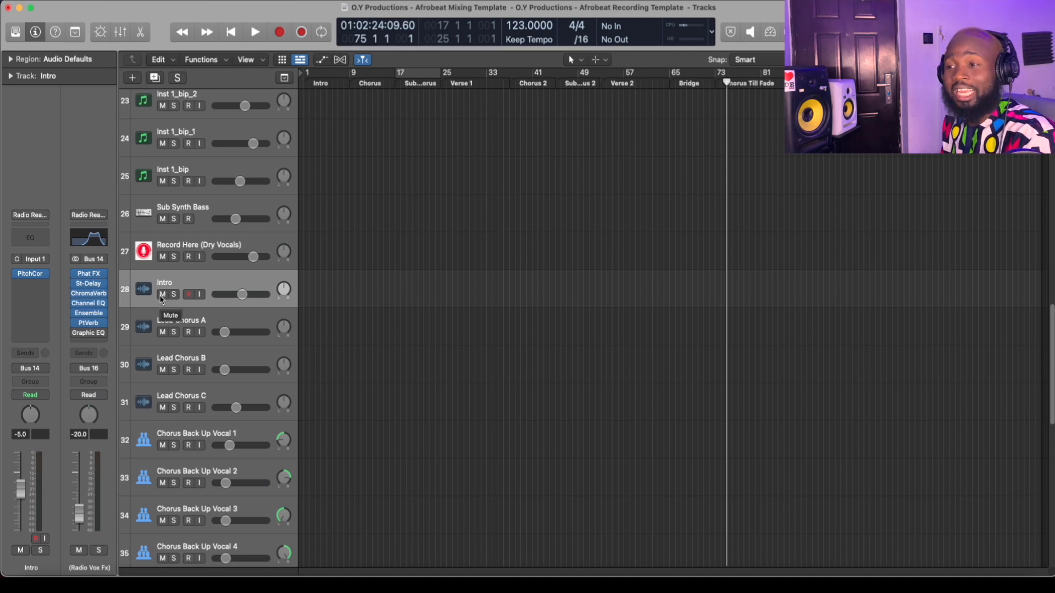
pyautogui.click(162, 295)
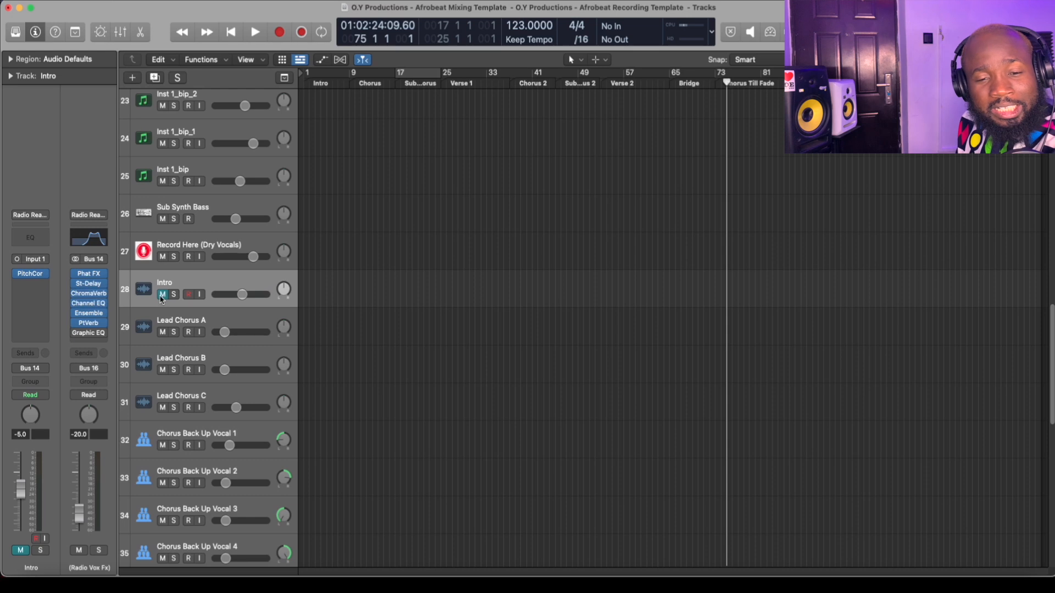
pyautogui.click(162, 296)
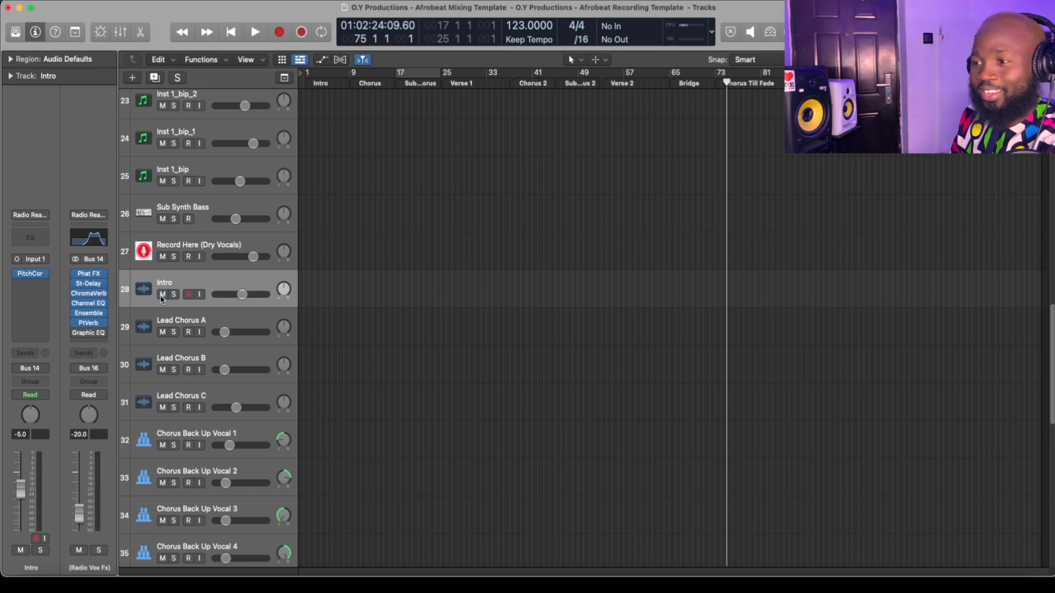
# Browse the vocal tracks from Lead Chorus A down to Bold Robotic Vox Fx, looking at the Lead Chorus A and Verse 3 channel strips.
pyautogui.click(161, 328)
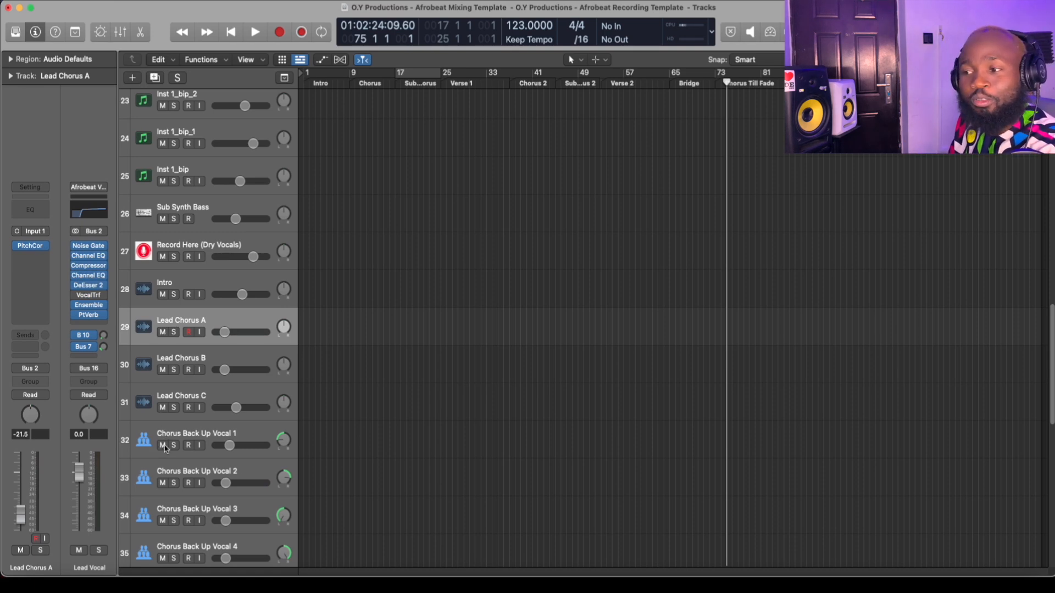
pyautogui.scroll(-3, 165, 449)
pyautogui.scroll(-3, 165, 449)
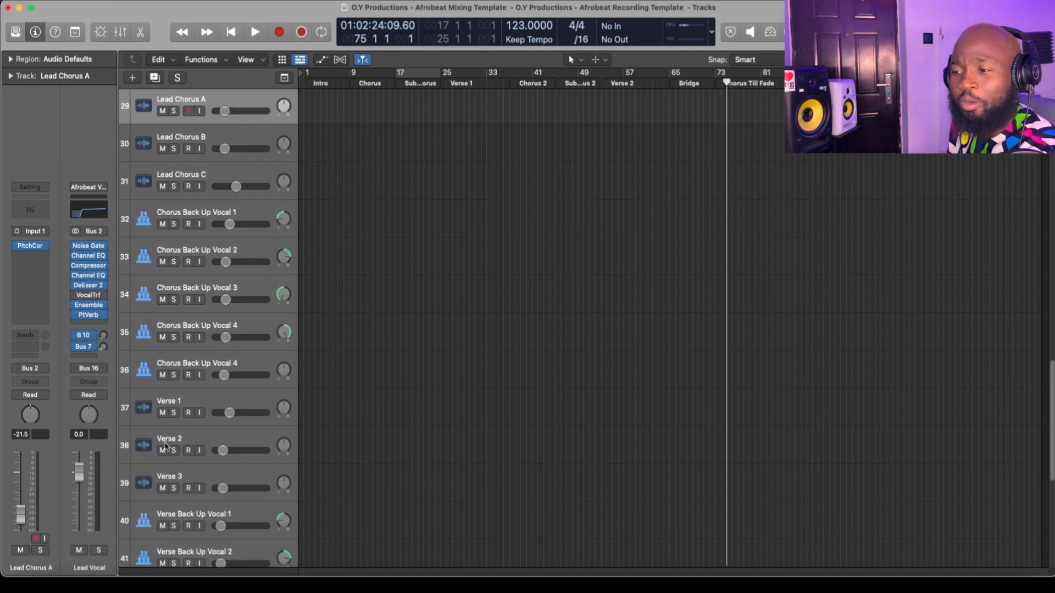
pyautogui.scroll(-6, 168, 419)
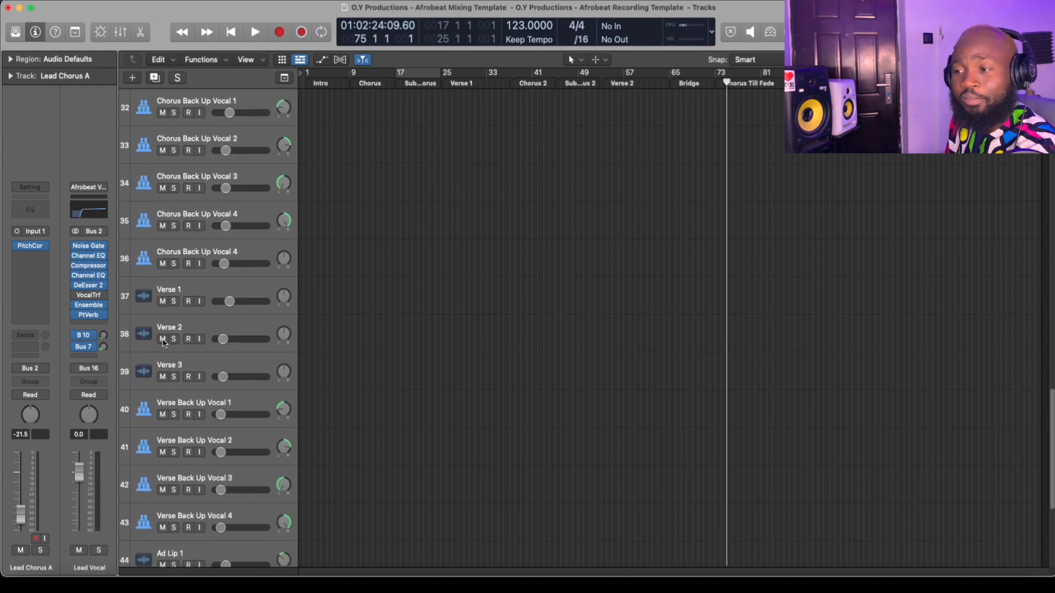
pyautogui.click(168, 363)
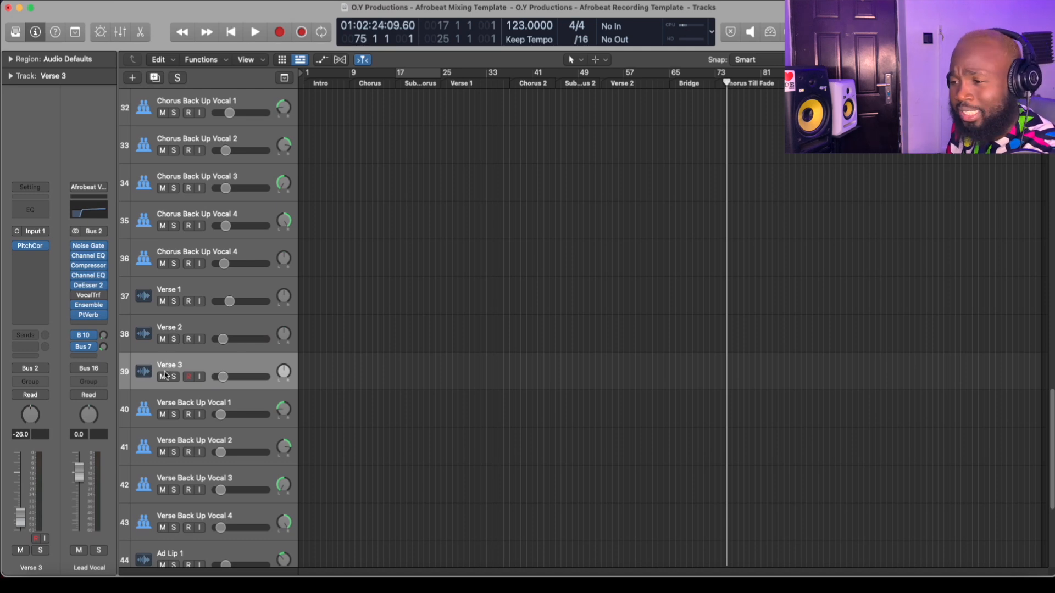
pyautogui.scroll(-3, 165, 385)
pyautogui.scroll(5, 173, 379)
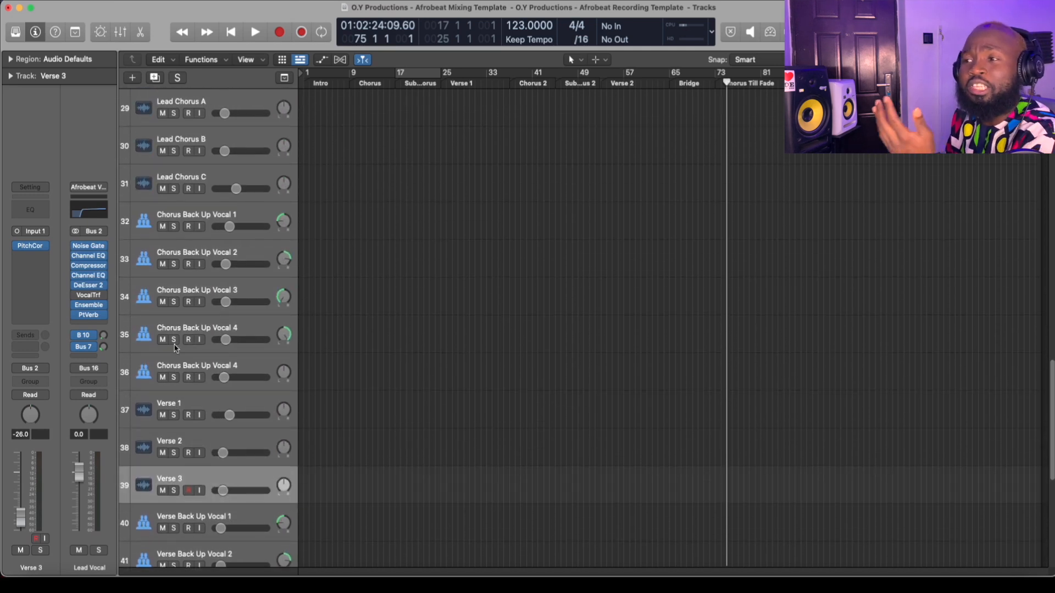
pyautogui.scroll(2, 175, 351)
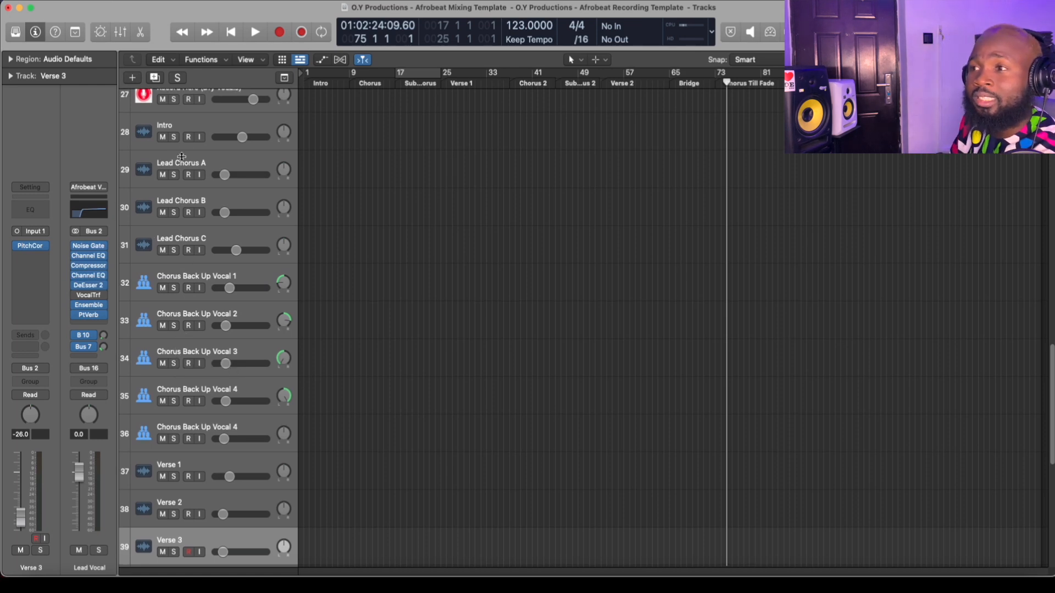
pyautogui.scroll(-8, 209, 210)
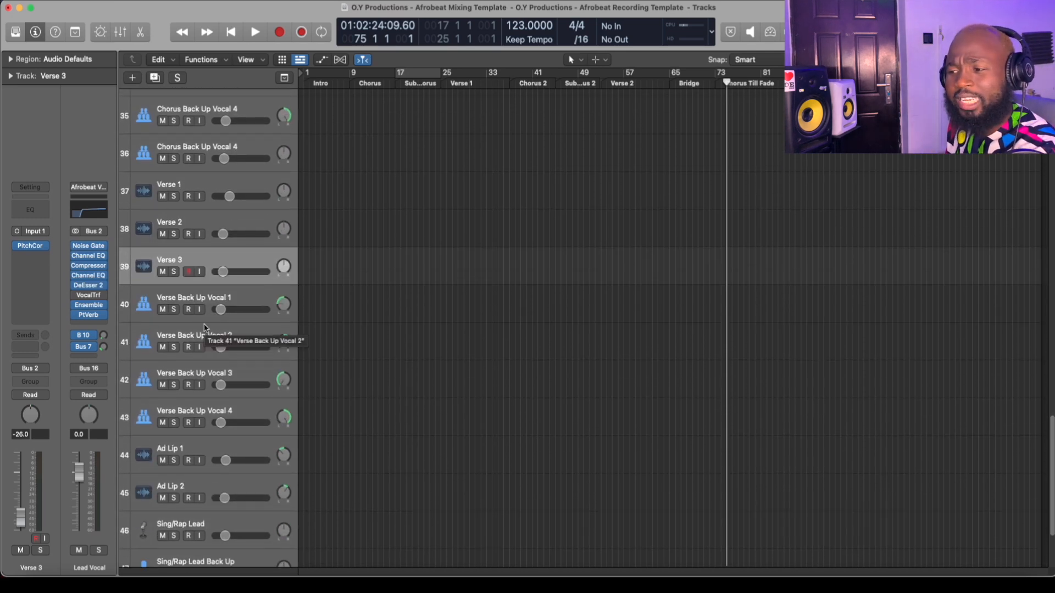
pyautogui.scroll(-3, 205, 370)
pyautogui.scroll(-1, 205, 369)
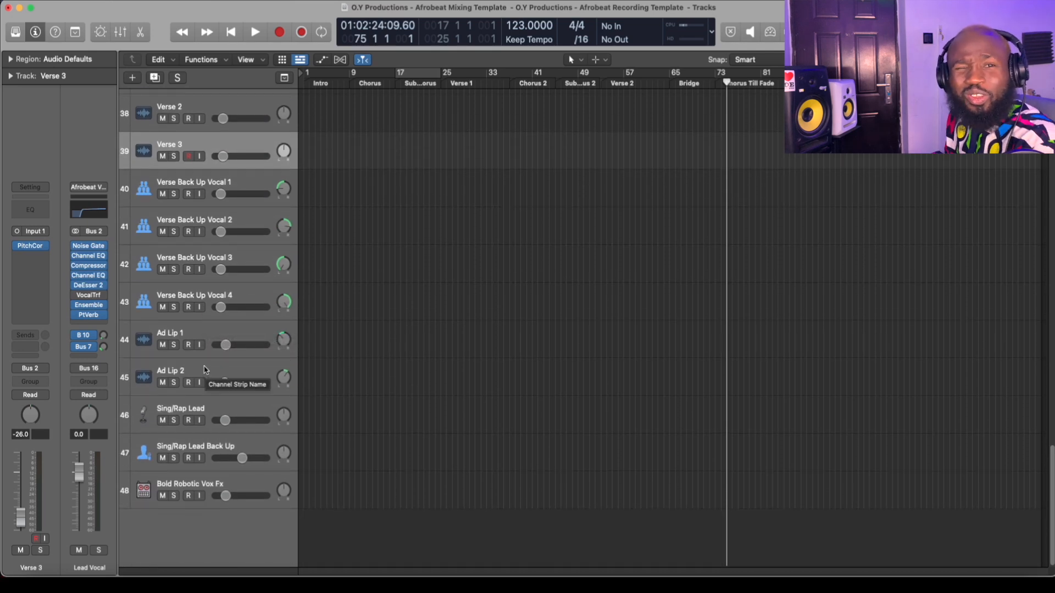
# Select the Beat Instrumental (Wave) -6db track and look through the arrangement's regions down the track list and back to the first track.
pyautogui.scroll(15, 204, 369)
pyautogui.scroll(7, 253, 326)
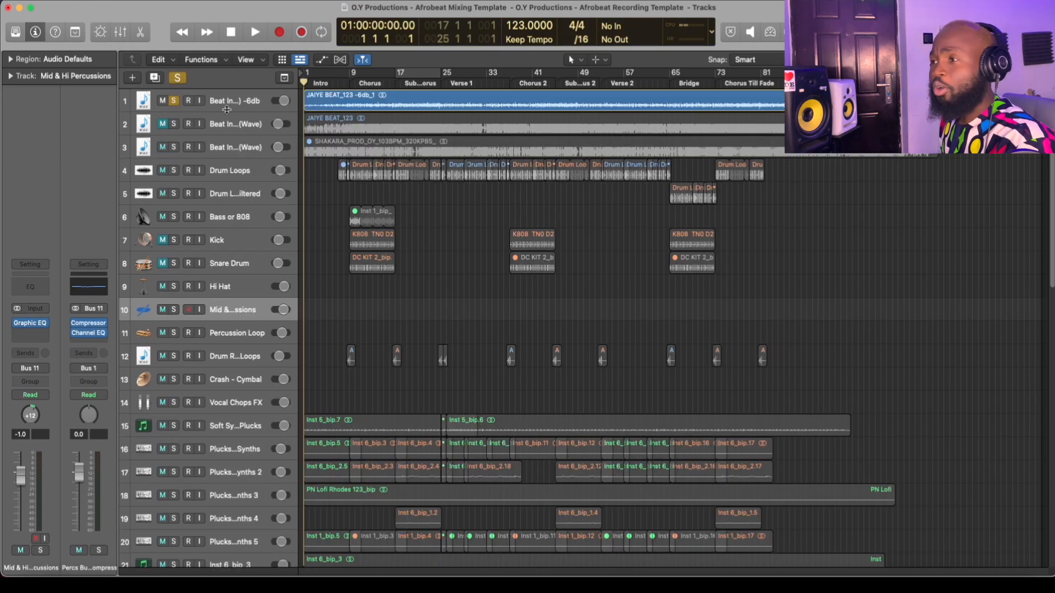
pyautogui.scroll(-3, 230, 114)
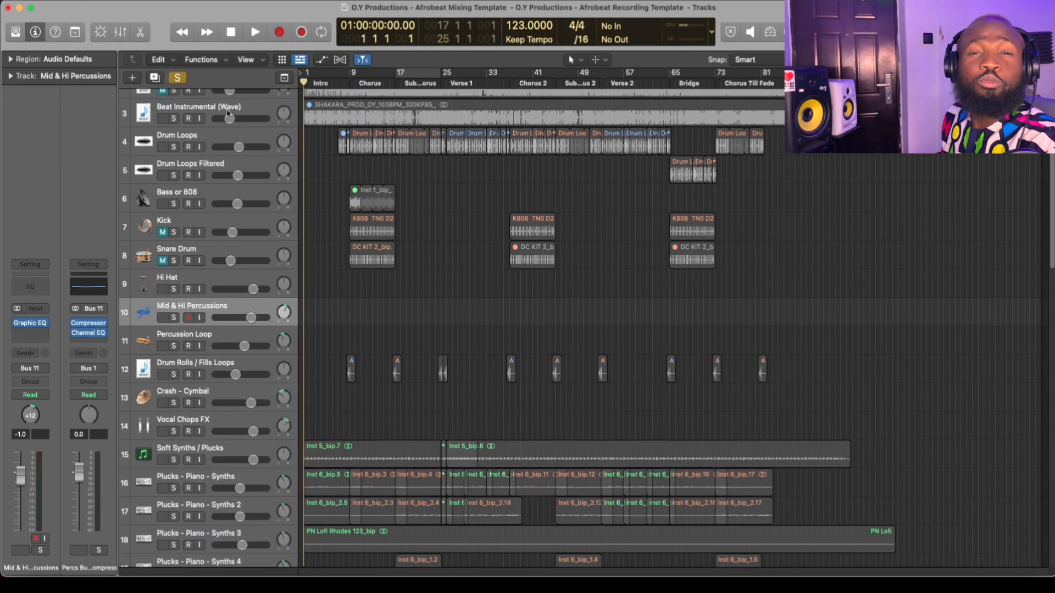
pyautogui.scroll(3, 242, 143)
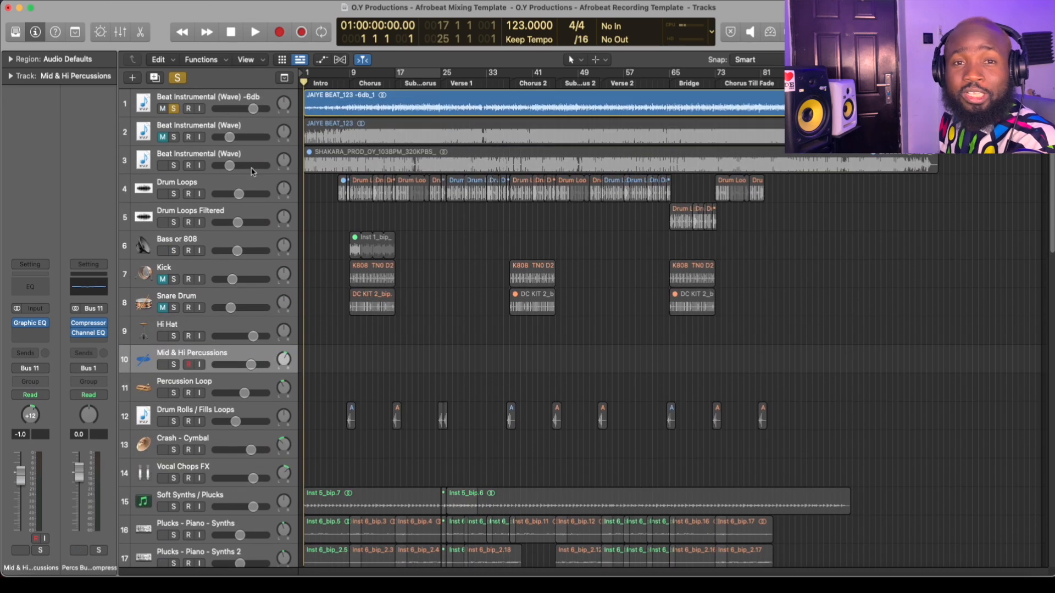
pyautogui.click(231, 99)
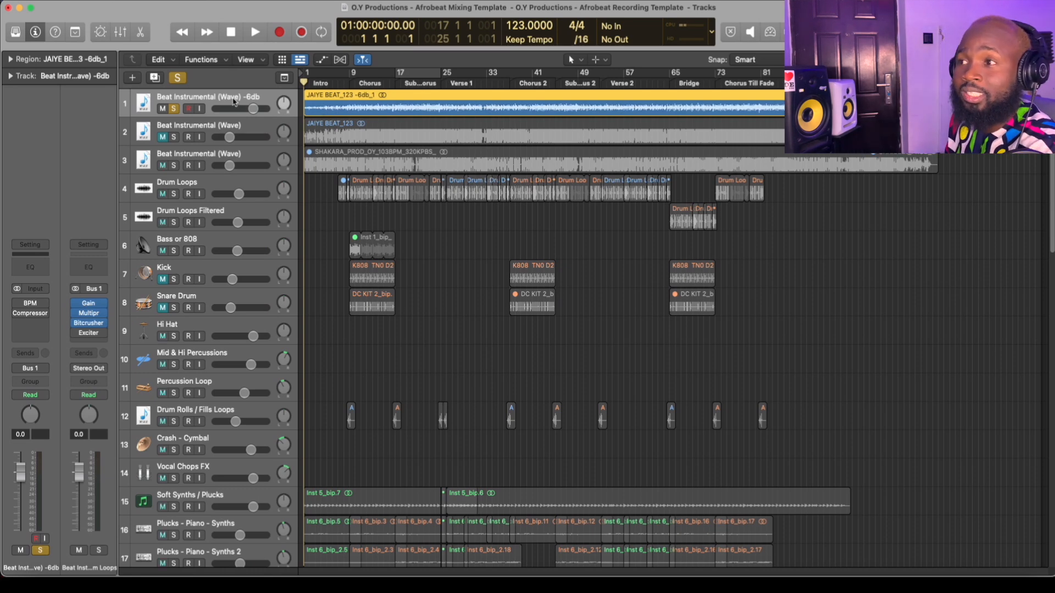
pyautogui.scroll(-2, 360, 322)
pyautogui.scroll(-15, 360, 323)
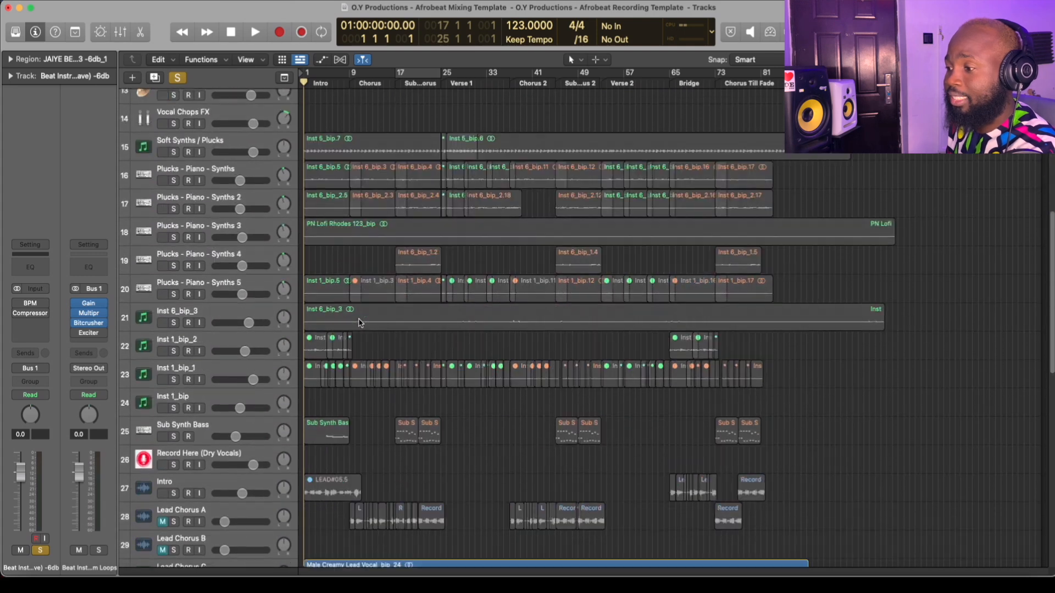
pyautogui.moveTo(172, 324); pyautogui.dragTo(174, 492)
pyautogui.scroll(-4, 296, 227)
pyautogui.scroll(-5, 296, 228)
pyautogui.scroll(20, 315, 189)
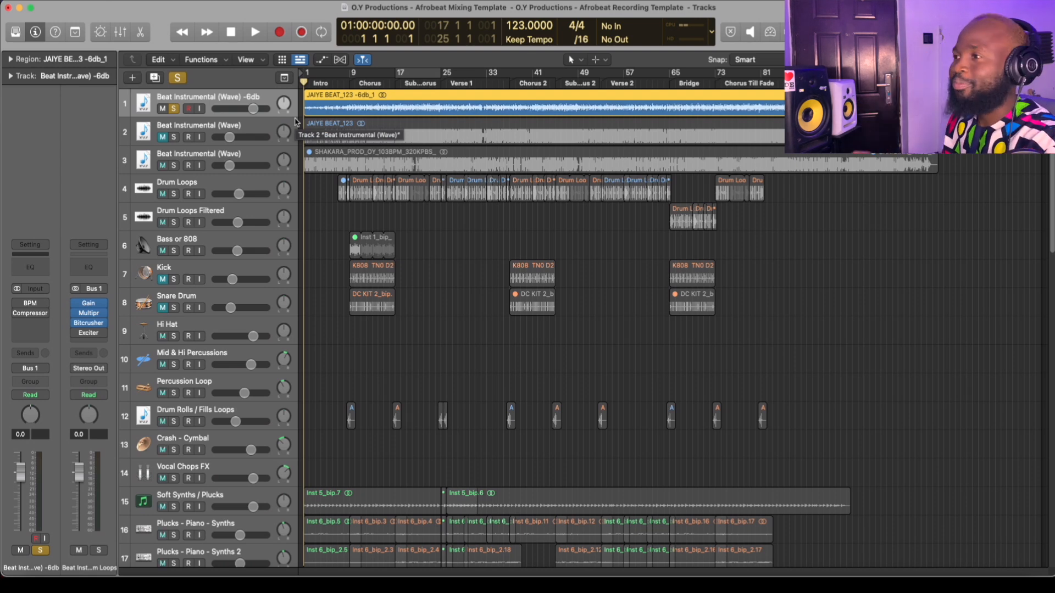
# Play the soloed Beat Instrumental (Wave) -6db track from the project start and check its peak level.
pyautogui.press('space')
pyautogui.press('space')
pyautogui.press('Return')
pyautogui.press('space')
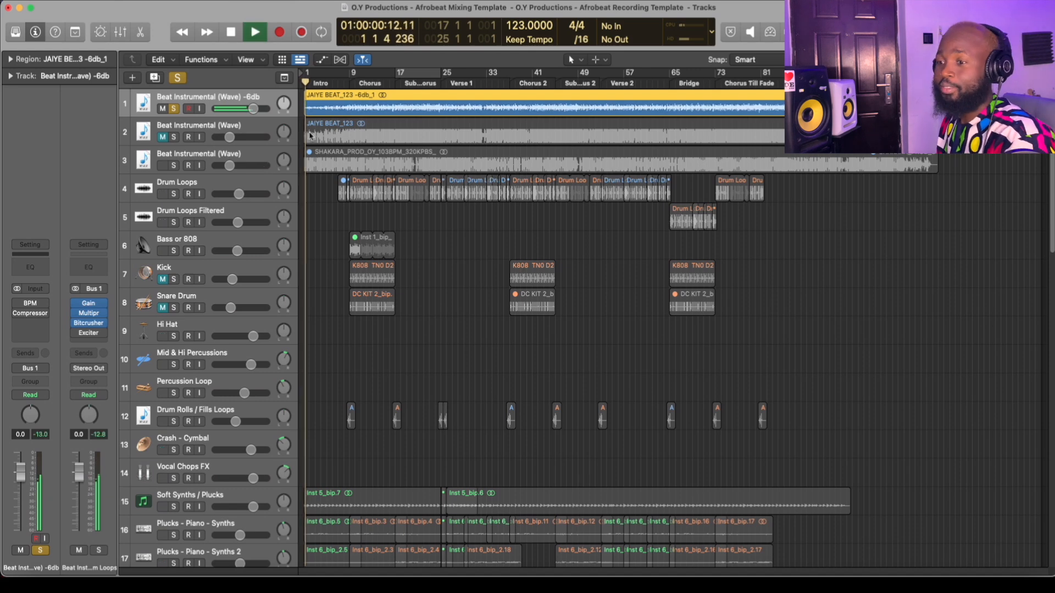
pyautogui.press('space')
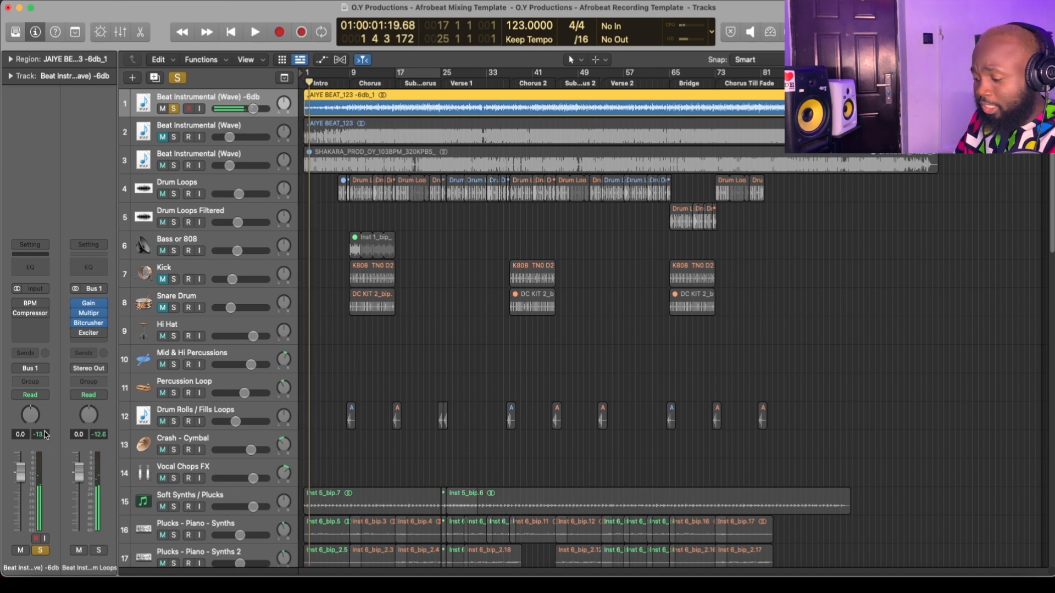
# Open the mixer, play the beat on briefly to check its level, and bring the Stereo Out channel strip into view.
pyautogui.press('x')
pyautogui.press('space')
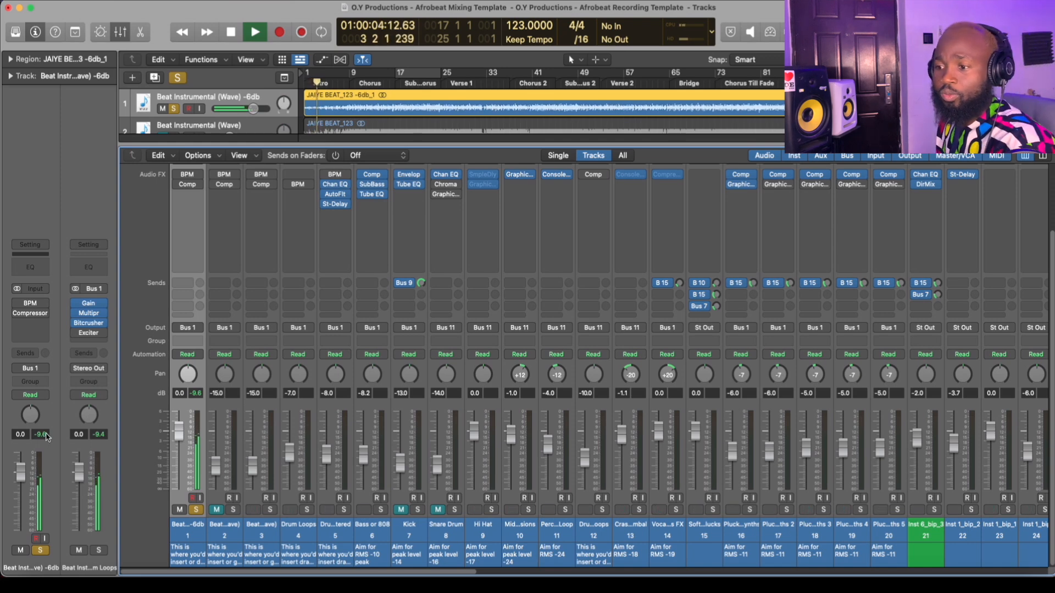
pyautogui.press('space')
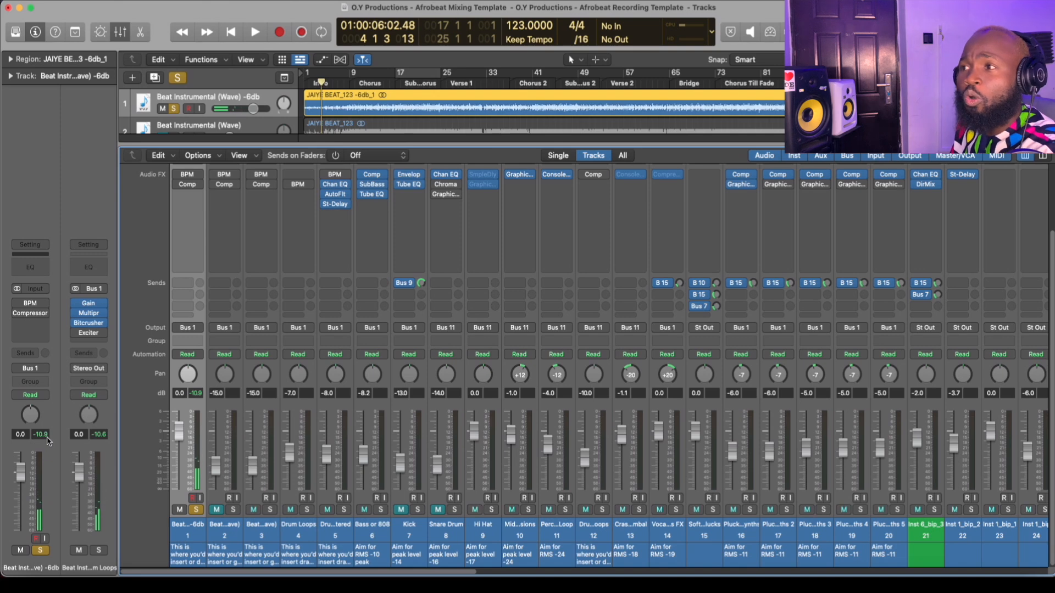
pyautogui.moveTo(223, 573); pyautogui.dragTo(819, 546)
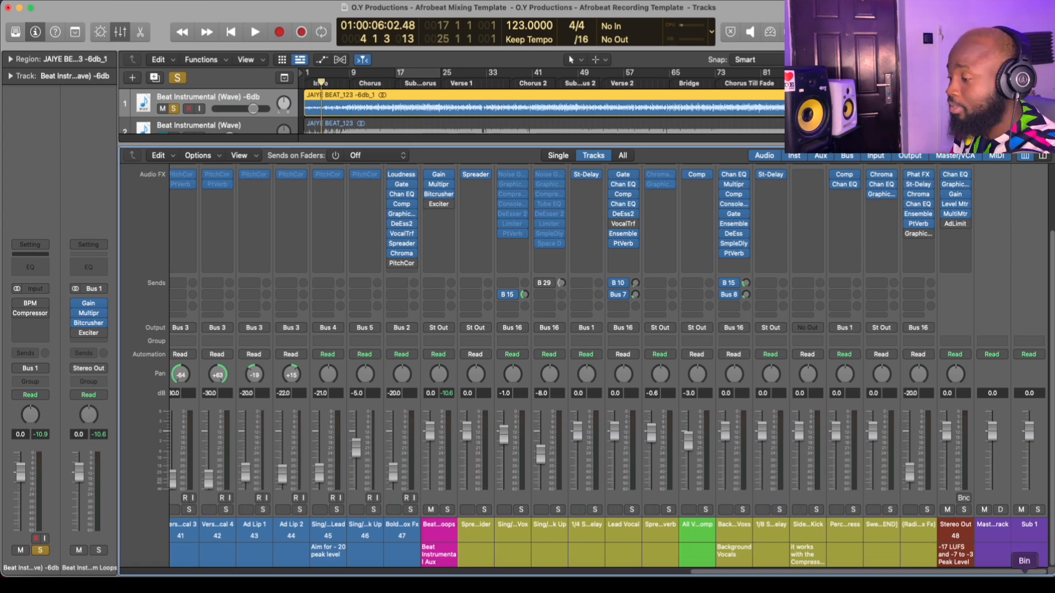
# Open the MultiMeter and Level Meter plug-ins on Stereo Out during playback and place their windows side by side.
pyautogui.press('space')
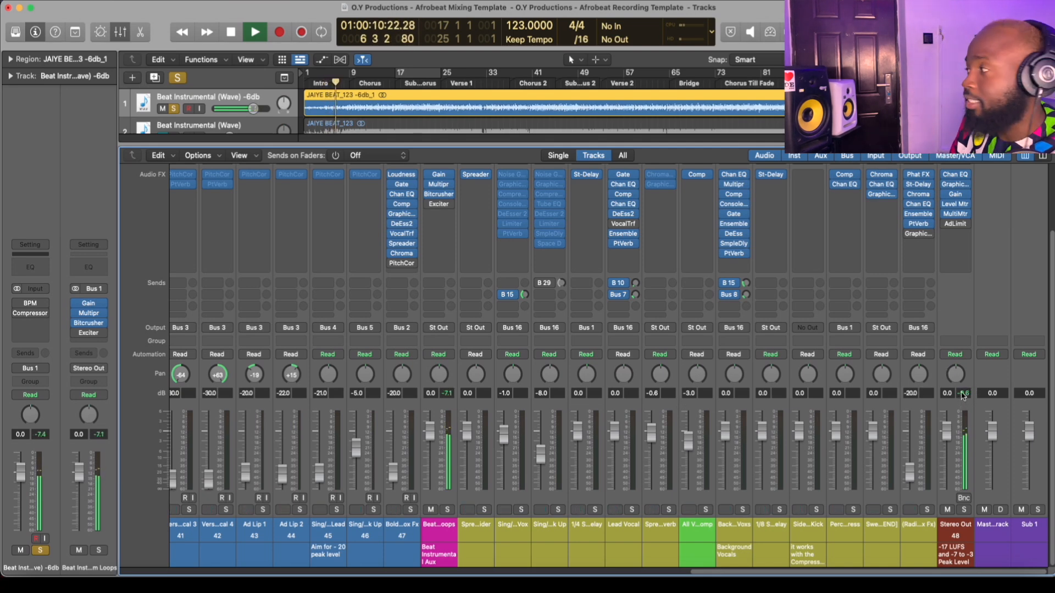
pyautogui.click(955, 214)
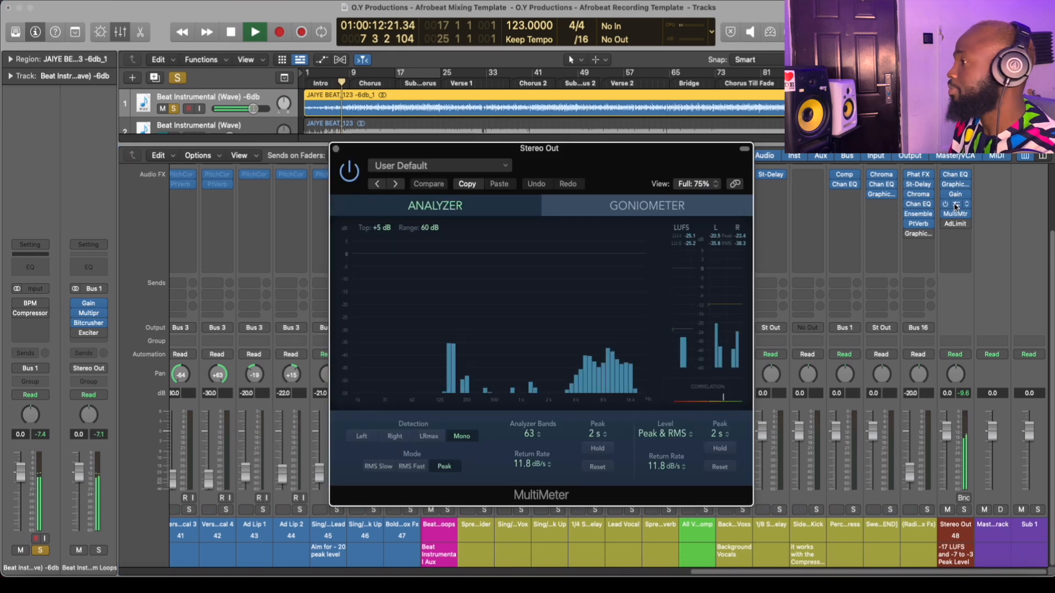
pyautogui.click(955, 204)
pyautogui.moveTo(509, 158); pyautogui.dragTo(574, 140)
pyautogui.press('space')
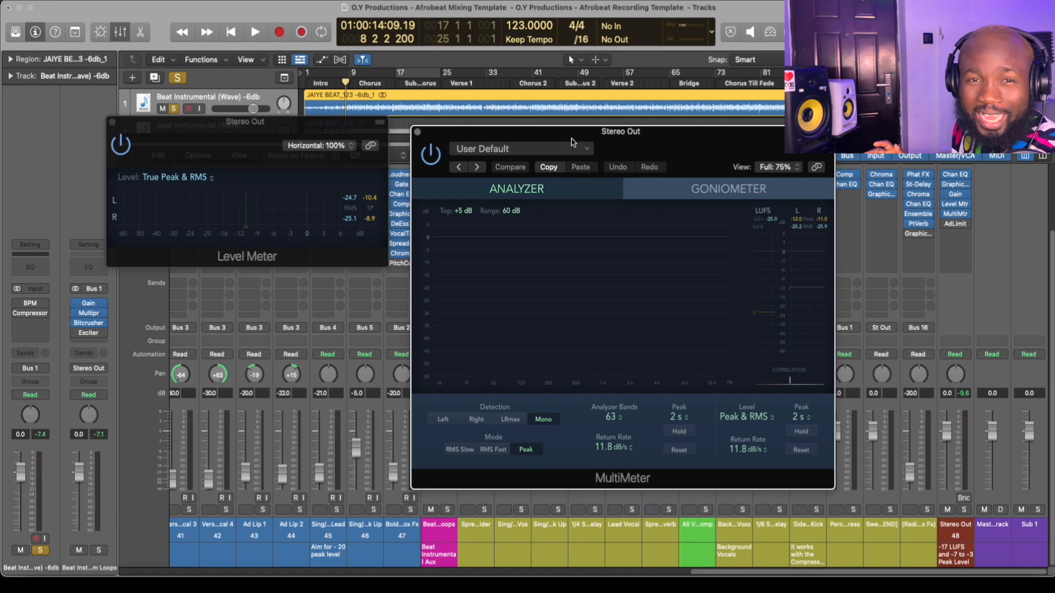
# Play the beat through to Verse 1 while watching the Stereo Out meters, resetting the Stereo Out peak display on the way.
pyautogui.press('space')
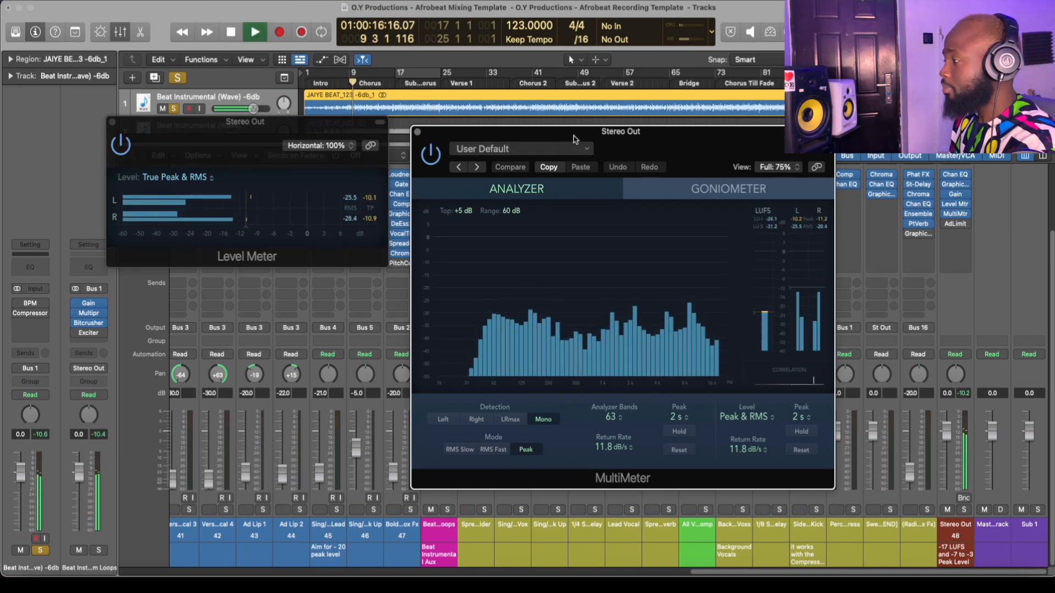
pyautogui.moveTo(574, 136); pyautogui.dragTo(600, 134)
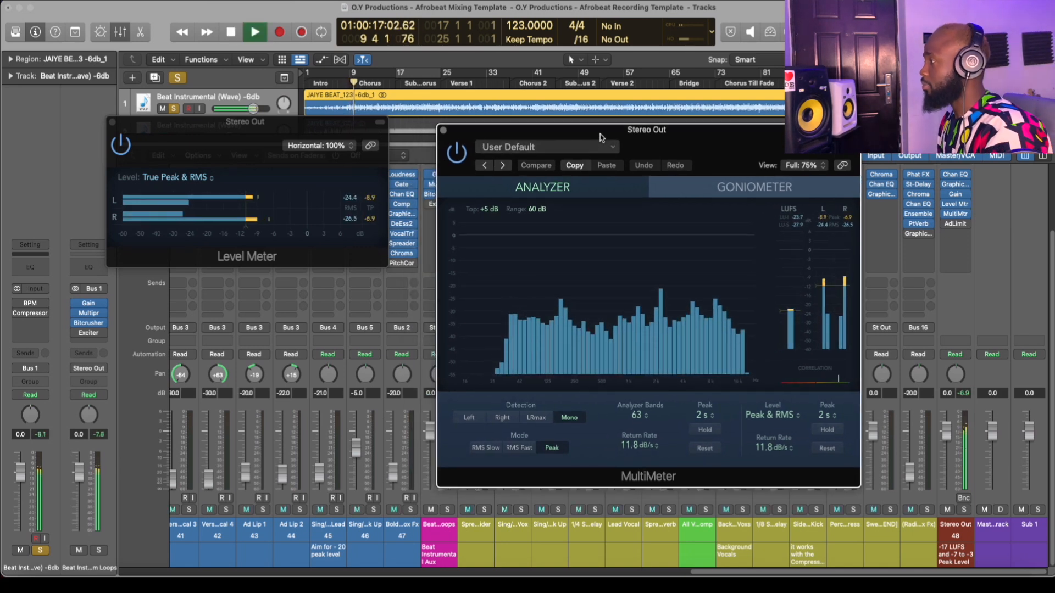
pyautogui.click(965, 393)
pyautogui.press('space')
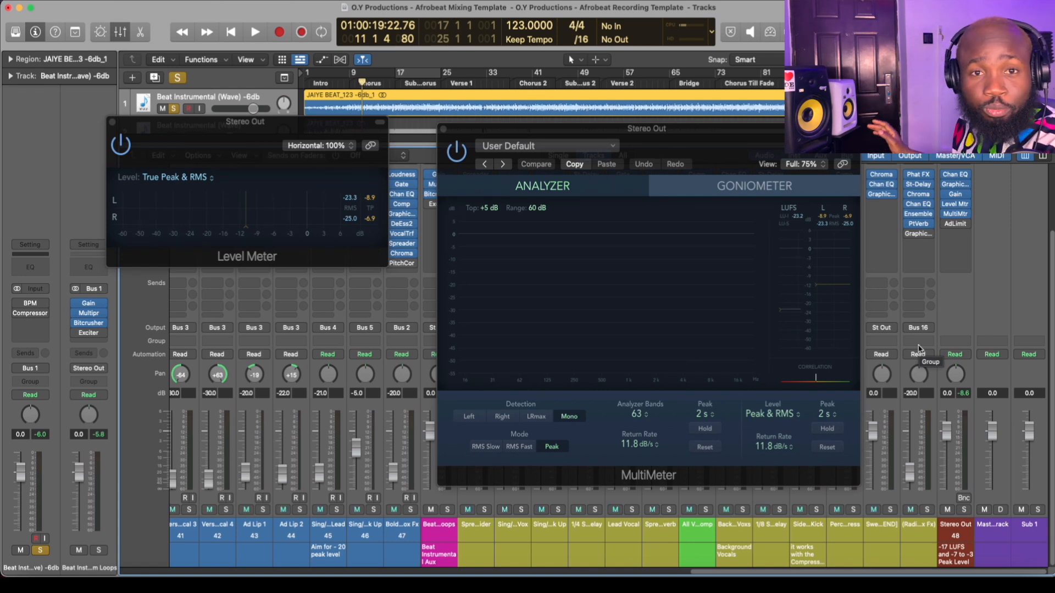
pyautogui.press('space')
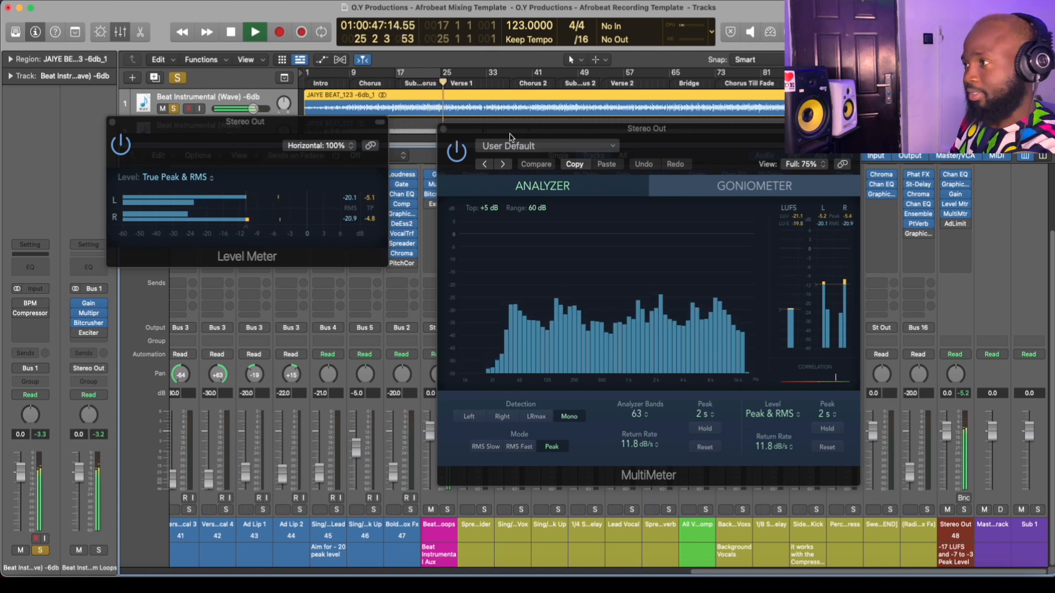
pyautogui.press('space')
# Move the Level Meter and MultiMeter windows aside to uncover the mixer's channel strips.
pyautogui.moveTo(151, 126); pyautogui.dragTo(872, 83)
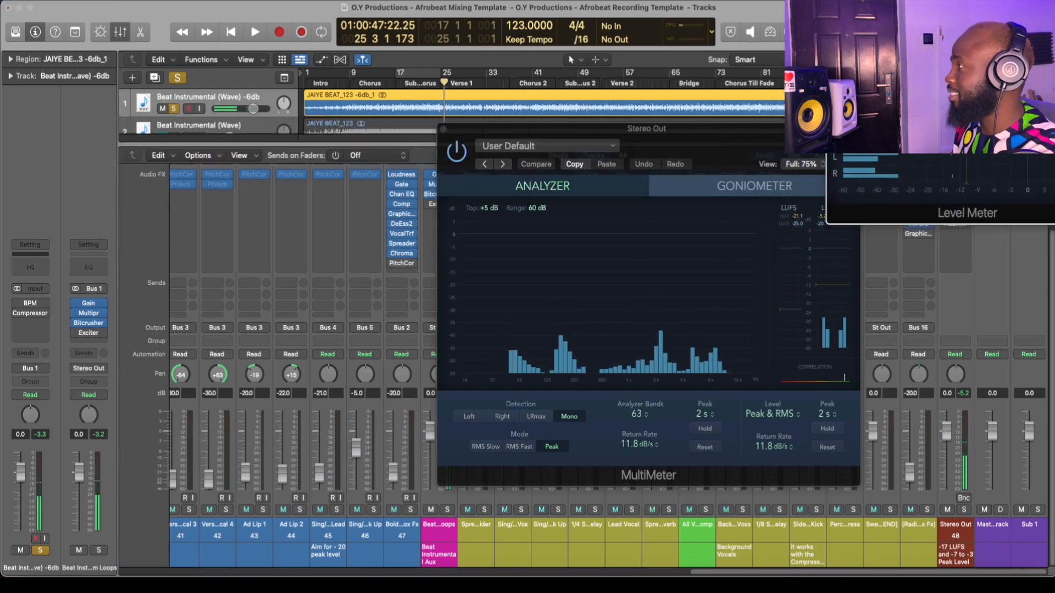
pyautogui.moveTo(549, 128); pyautogui.dragTo(741, 191)
pyautogui.moveTo(873, 78); pyautogui.dragTo(813, 23)
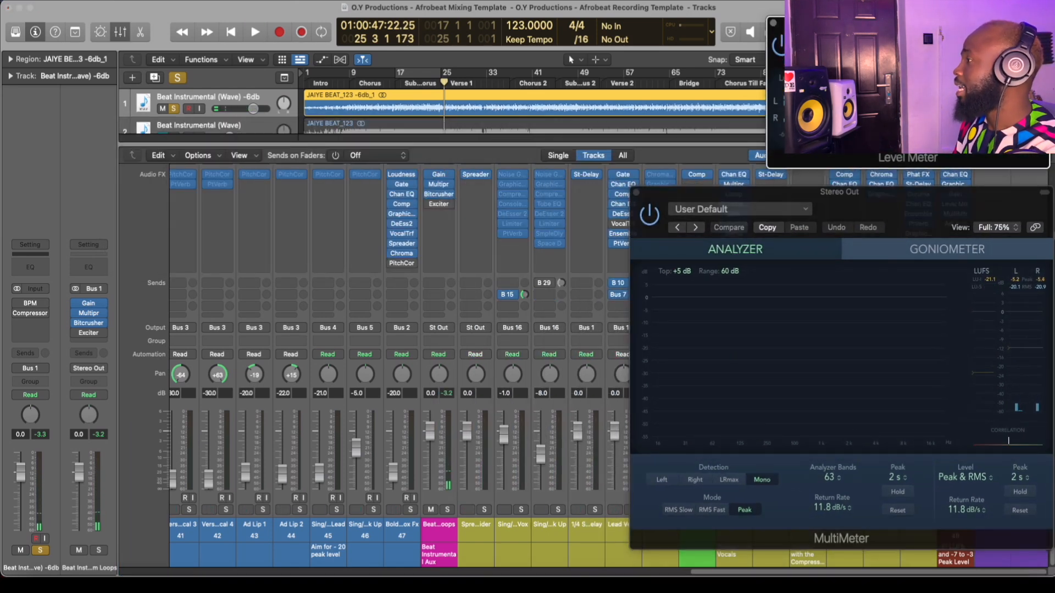
pyautogui.moveTo(731, 197); pyautogui.dragTo(767, 111)
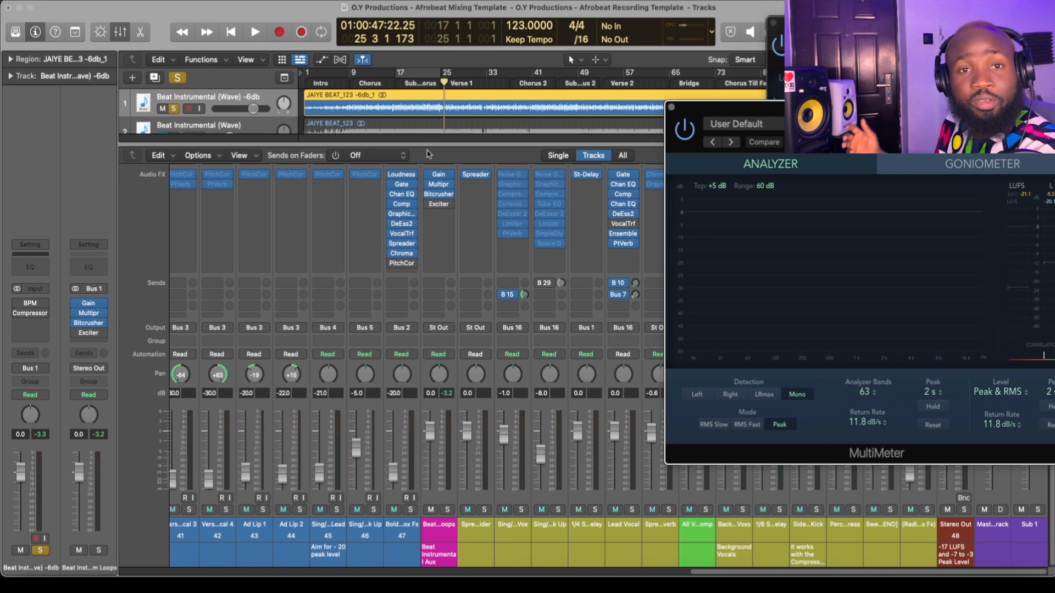
# Close the mixer, unsolo the -6db beat track and solo the second Beat Instrumental (Wave) track containing JAIYE BEAT_123.
pyautogui.press('x')
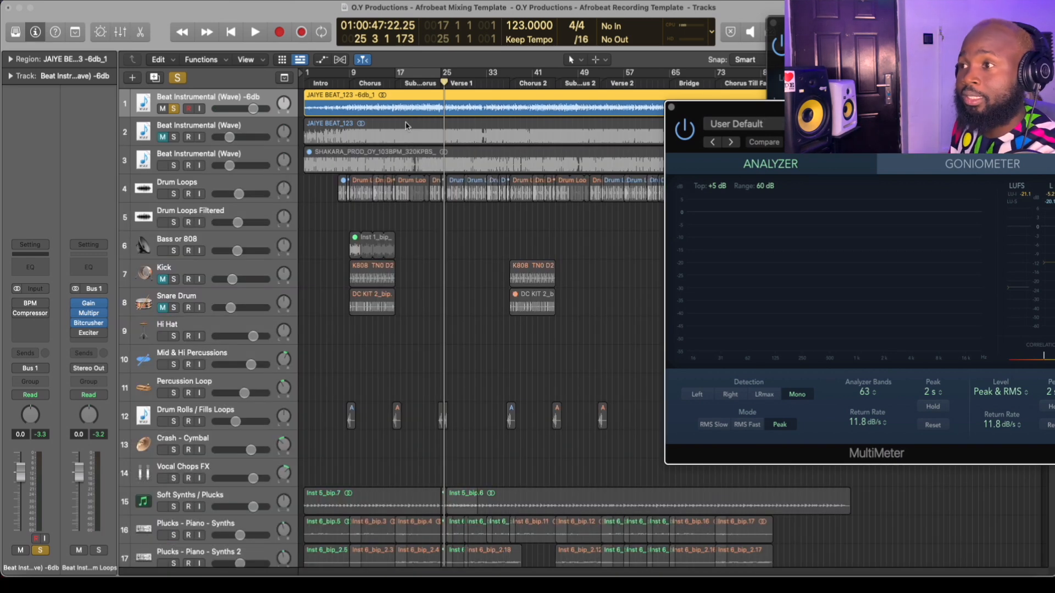
pyautogui.click(176, 109)
pyautogui.click(184, 125)
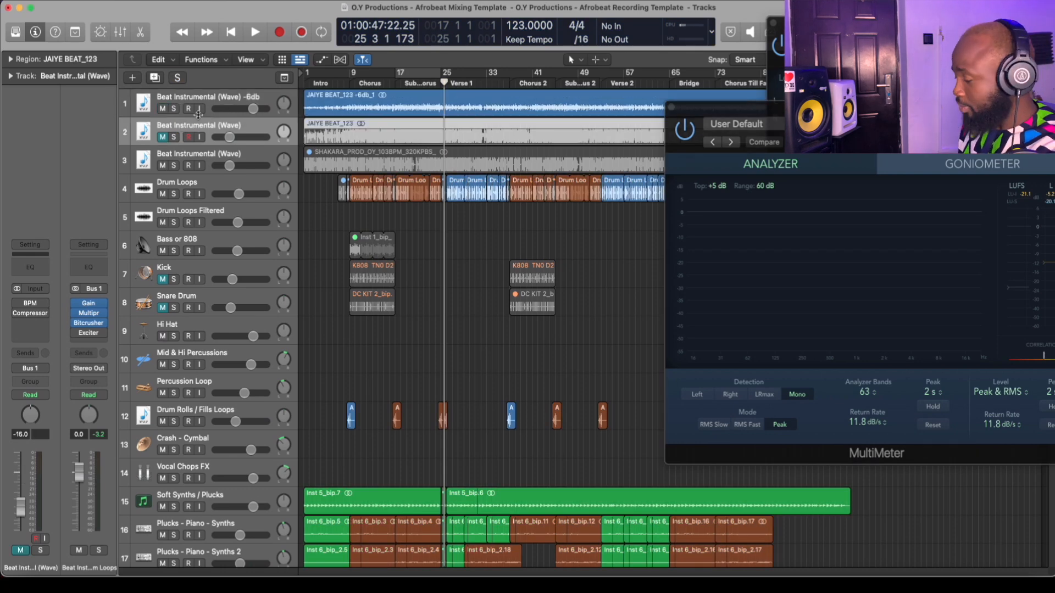
pyautogui.click(175, 137)
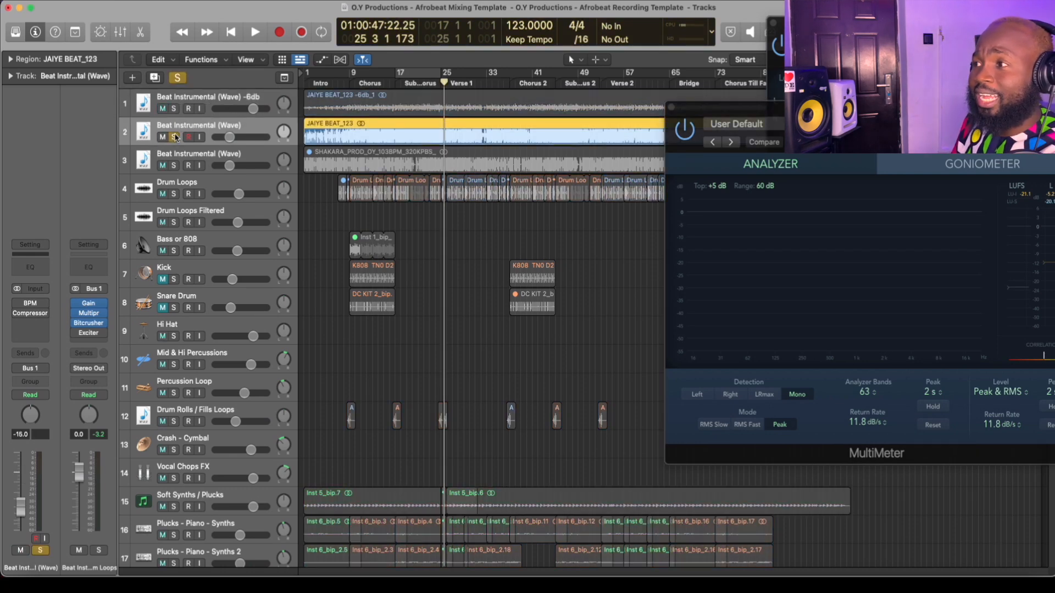
# Zoom in on the arrangement around Verse 1 and reposition the MultiMeter window so the start of the soloed waveform stays uncovered.
pyautogui.press('super+Down')
pyautogui.press('super+Down')
pyautogui.press('super+Down')
pyautogui.press('super+Right')
pyautogui.press('super+Right')
pyautogui.press('super+Right')
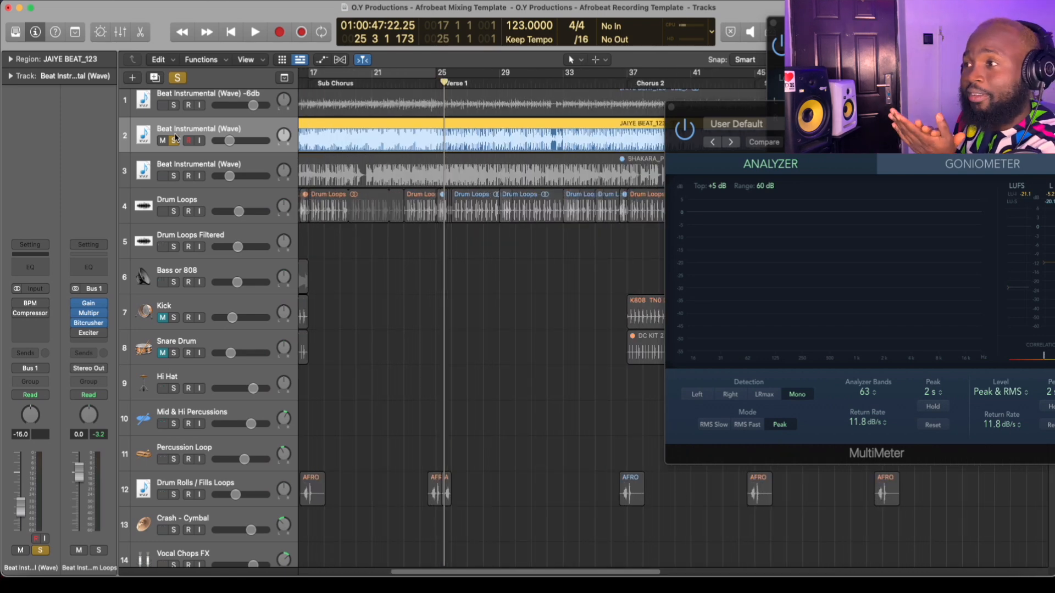
pyautogui.moveTo(687, 110); pyautogui.dragTo(324, 141)
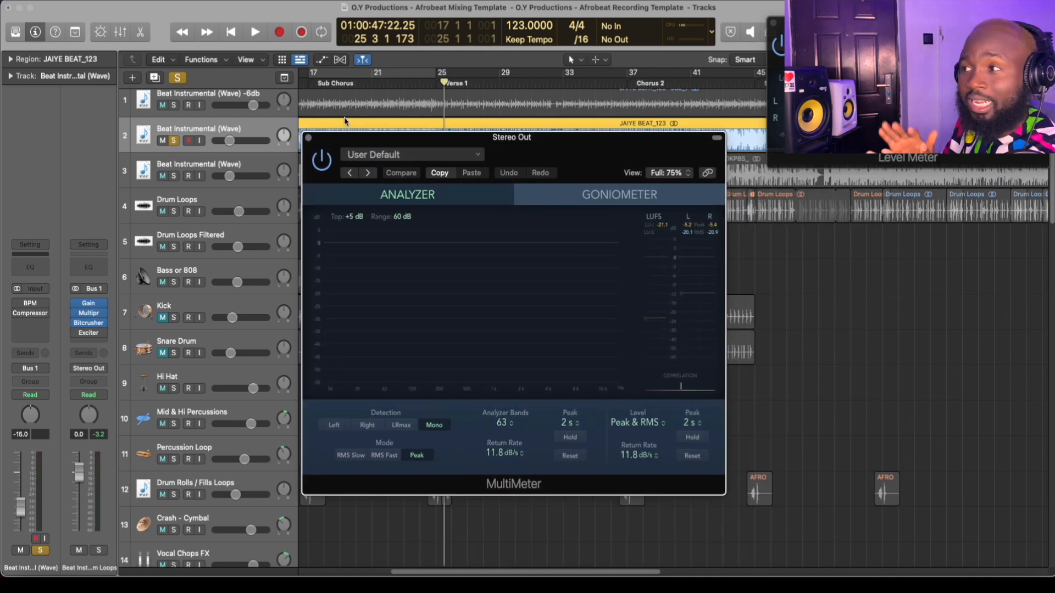
pyautogui.moveTo(364, 144); pyautogui.dragTo(539, 132)
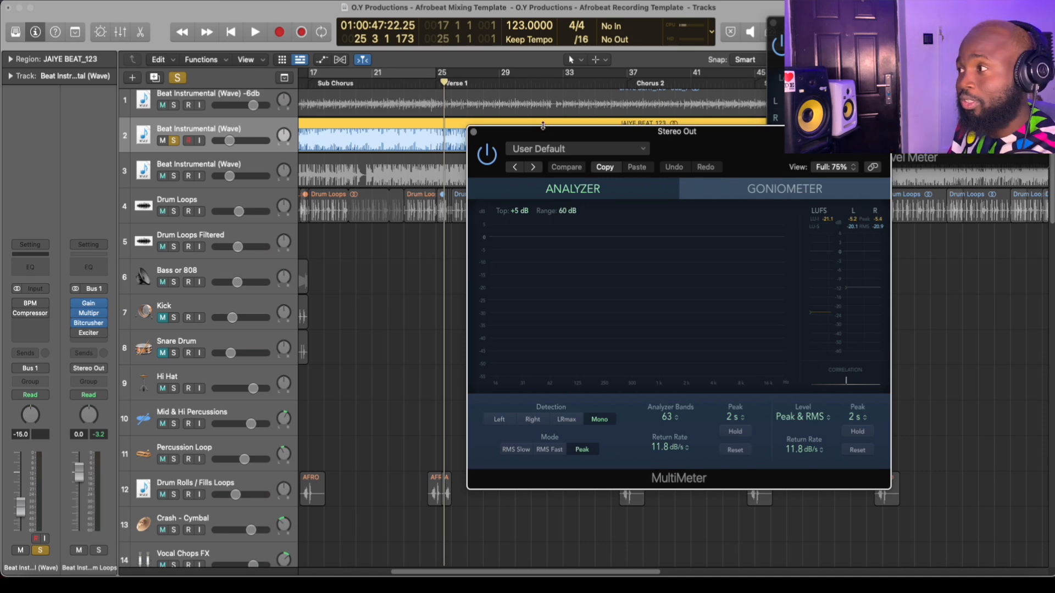
# Move the MultiMeter window off the arrangement and examine the JAIYE BEAT_123 waveform around Verse 1 in close-up and in overview.
pyautogui.moveTo(529, 144); pyautogui.dragTo(694, 132)
pyautogui.press('super+Right')
pyautogui.press('super+Right')
pyautogui.press('super+Right')
pyautogui.press('super+Right')
pyautogui.press('super+Right')
pyautogui.press('super+Right')
pyautogui.press('super+Right')
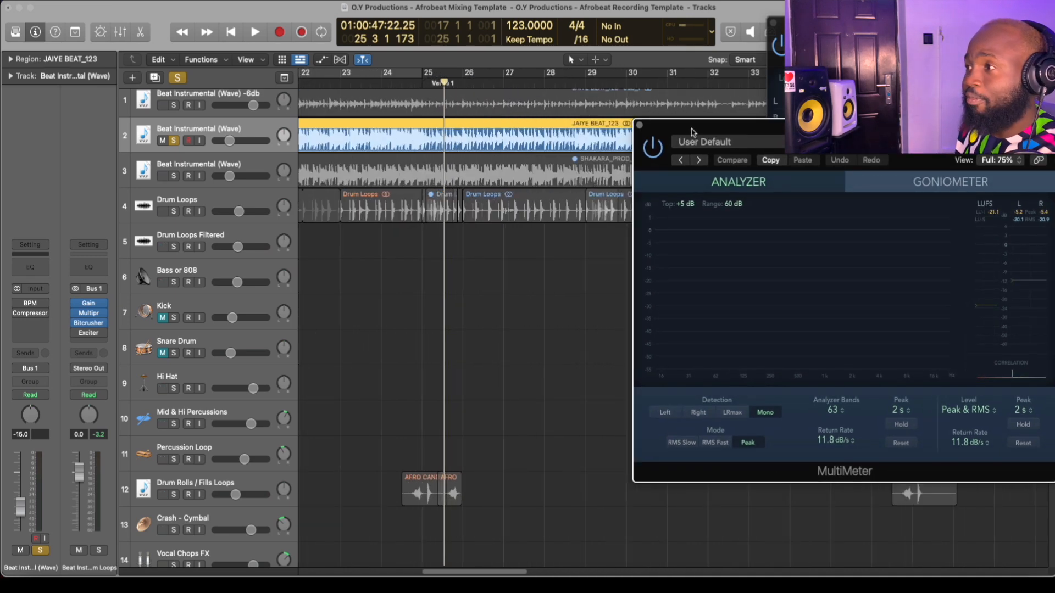
pyautogui.press('super+Left')
pyautogui.press('super+Left')
pyautogui.press('super+Left')
pyautogui.press('super+Left')
pyautogui.press('super+Left')
pyautogui.press('super+Left')
pyautogui.press('super+Left')
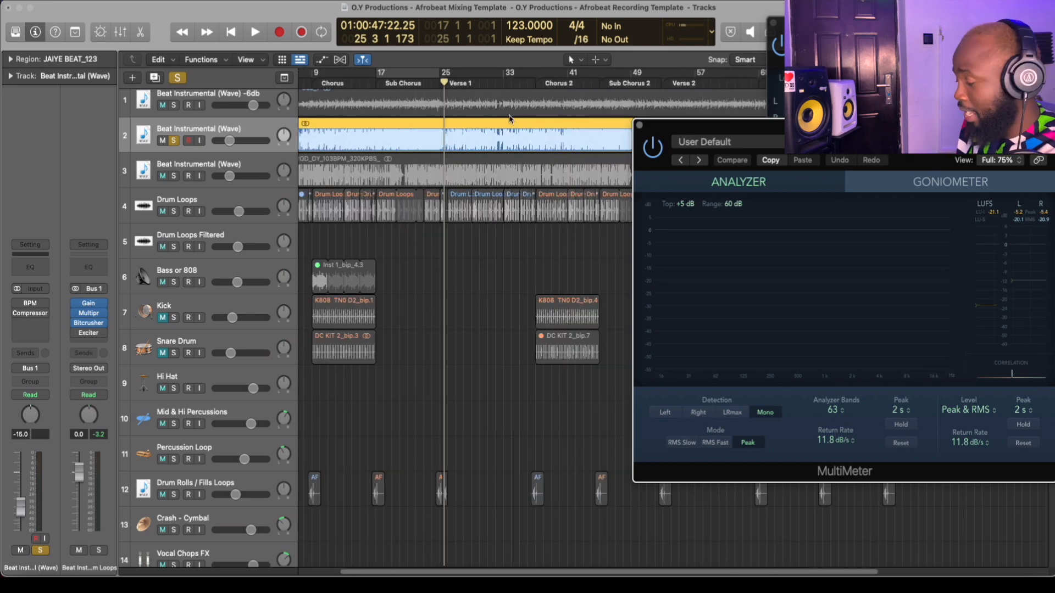
# Play the soloed beat from the start of the song, then continue in short passages from bar 6 of the Intro.
pyautogui.press('Return')
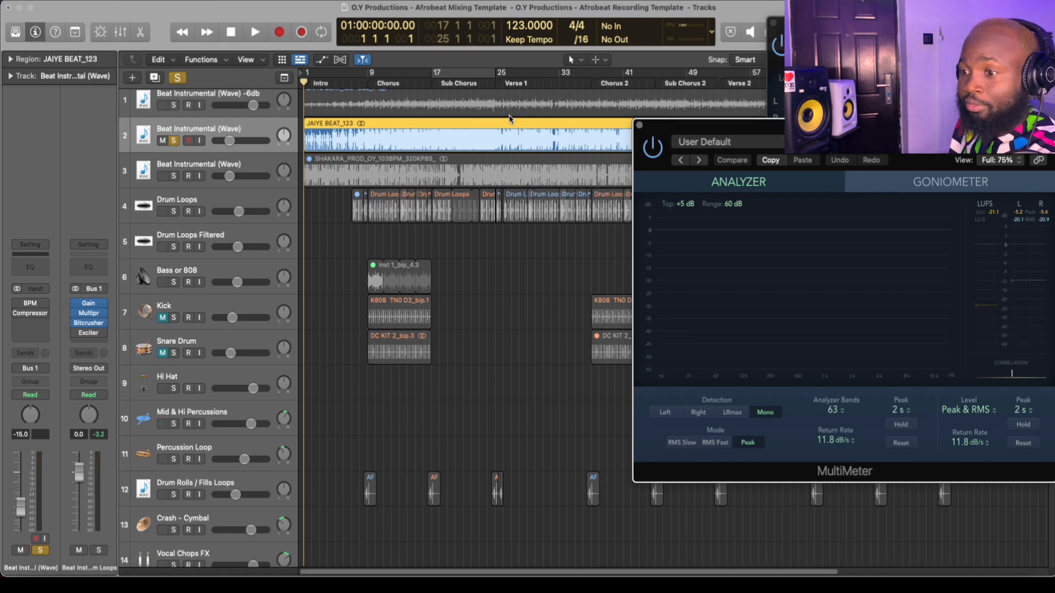
pyautogui.press('space')
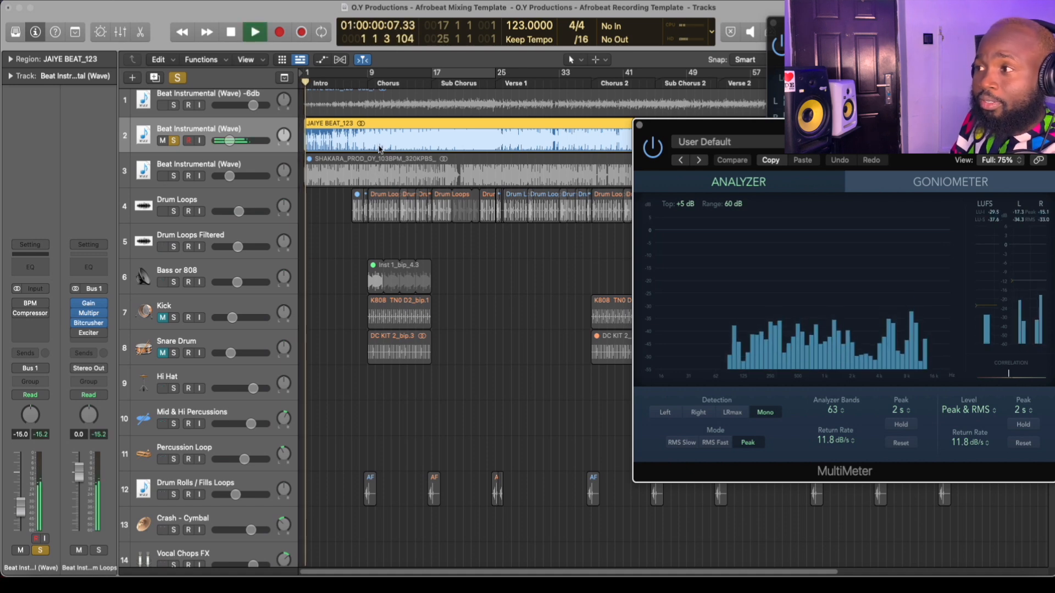
pyautogui.press('space')
pyautogui.click(343, 82)
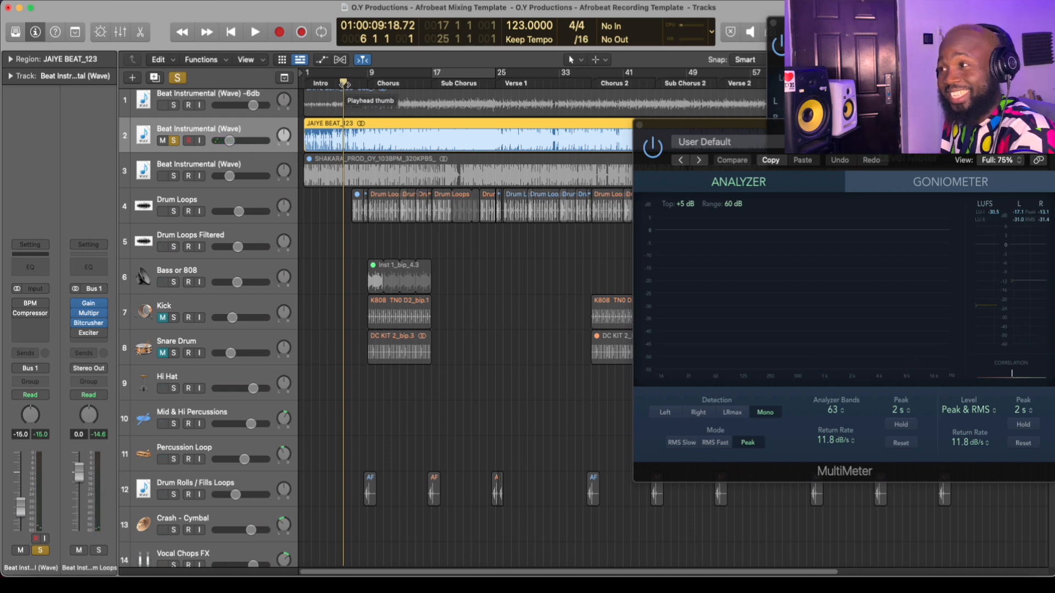
pyautogui.press('space')
pyautogui.press('space')
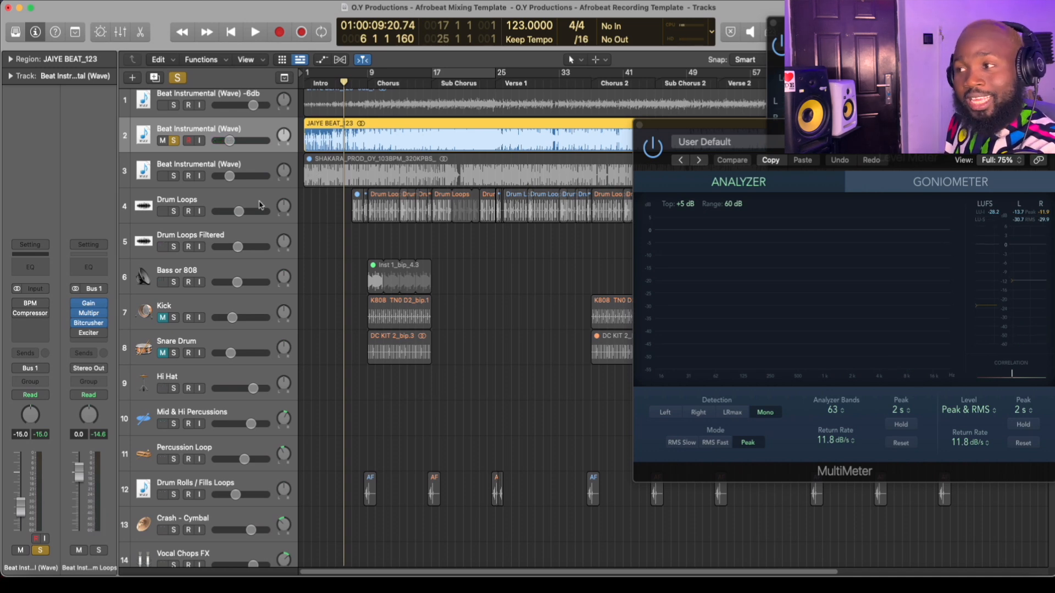
pyautogui.press('space')
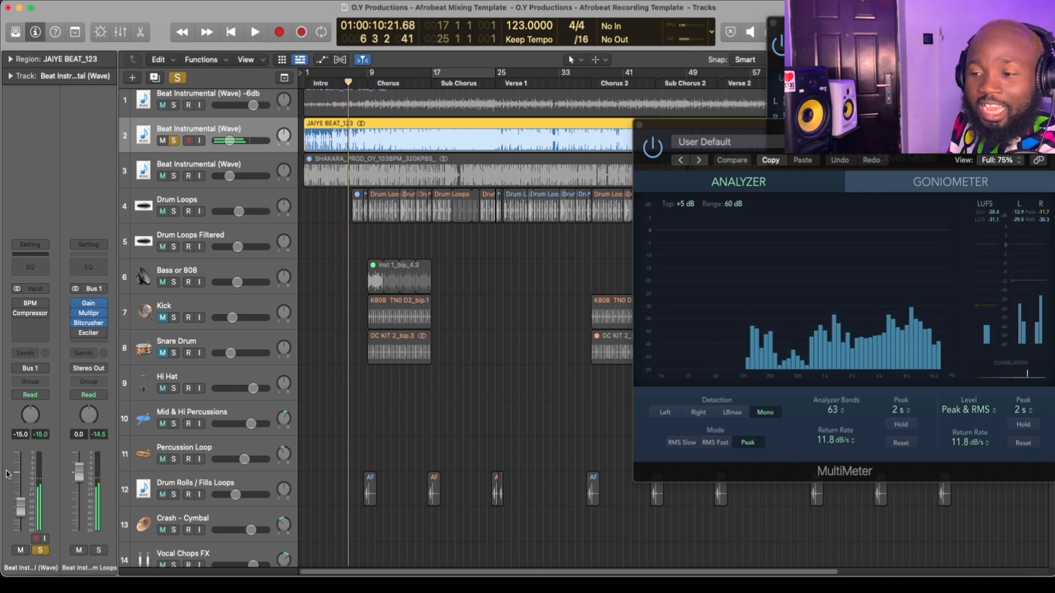
pyautogui.press('space')
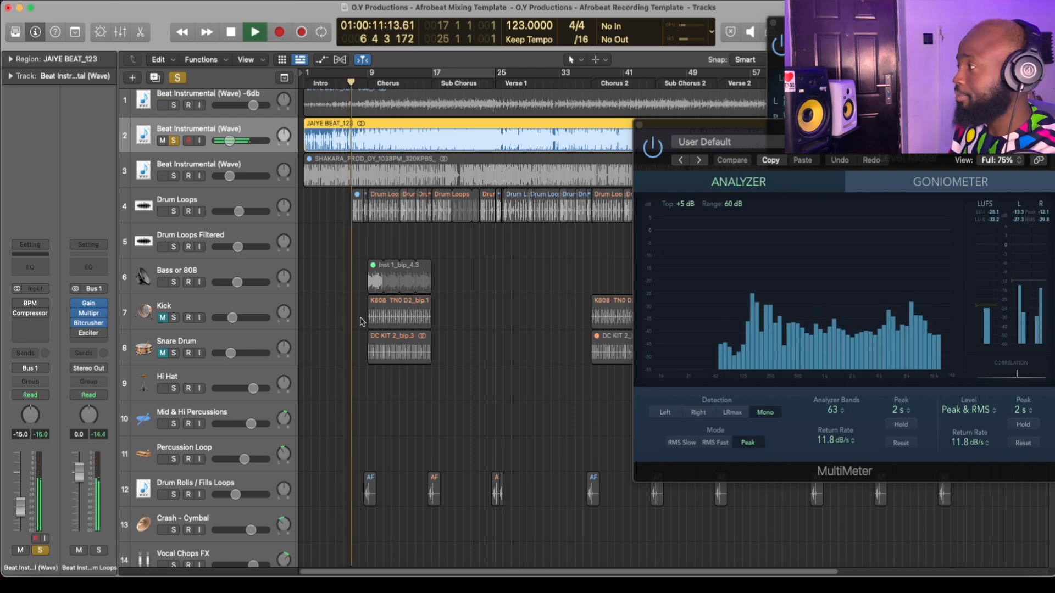
# Place the MultiMeter over the arrangement, show the Stereo Out strip in the mixer and reset its peak level while the beat plays.
pyautogui.moveTo(709, 125); pyautogui.dragTo(389, 93)
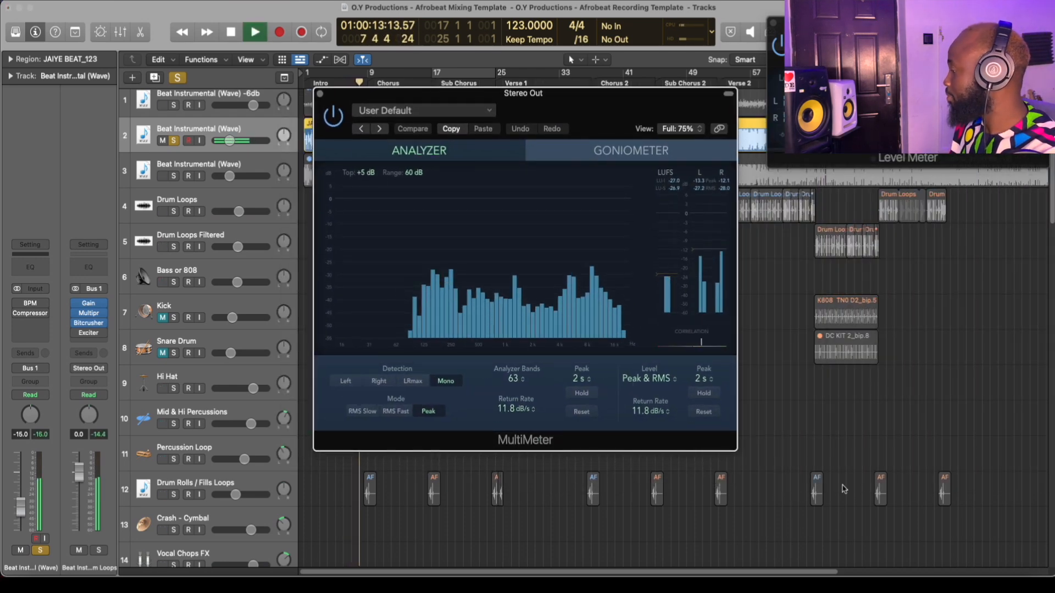
pyautogui.press('x')
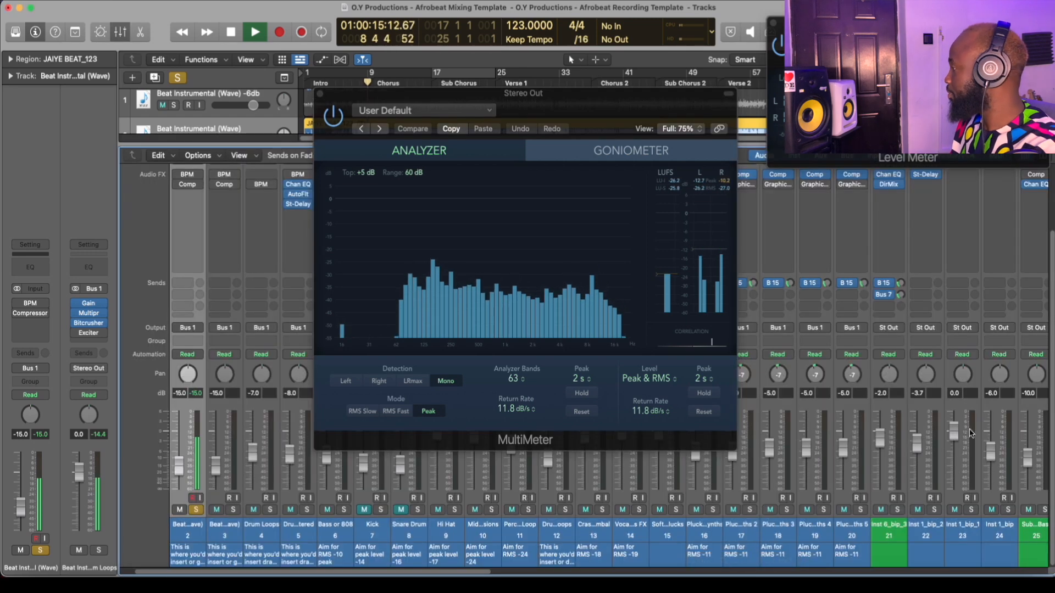
pyautogui.moveTo(486, 572); pyautogui.dragTo(1044, 574)
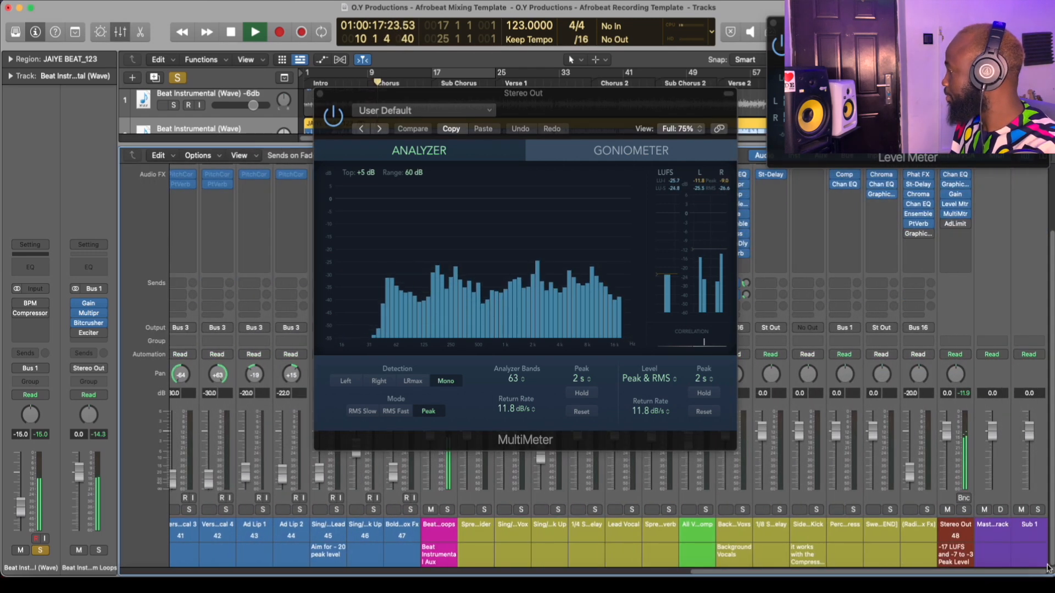
pyautogui.click(961, 394)
pyautogui.press('space')
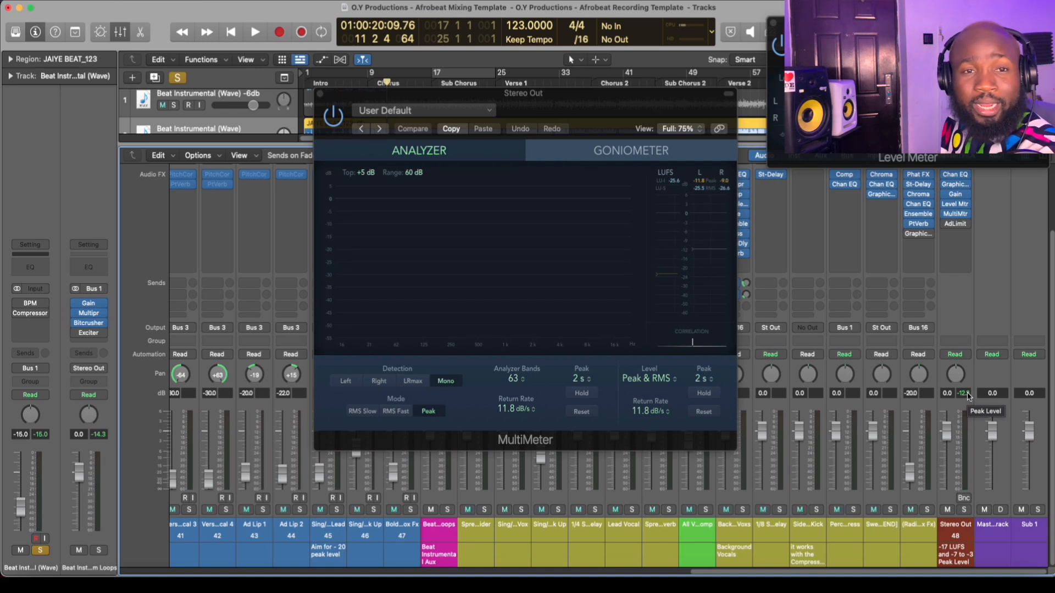
# Play the JAIYE BEAT_123 chorus in short bursts from bar 11 to check its level on the Stereo Out and MultiMeter meters.
pyautogui.press('space')
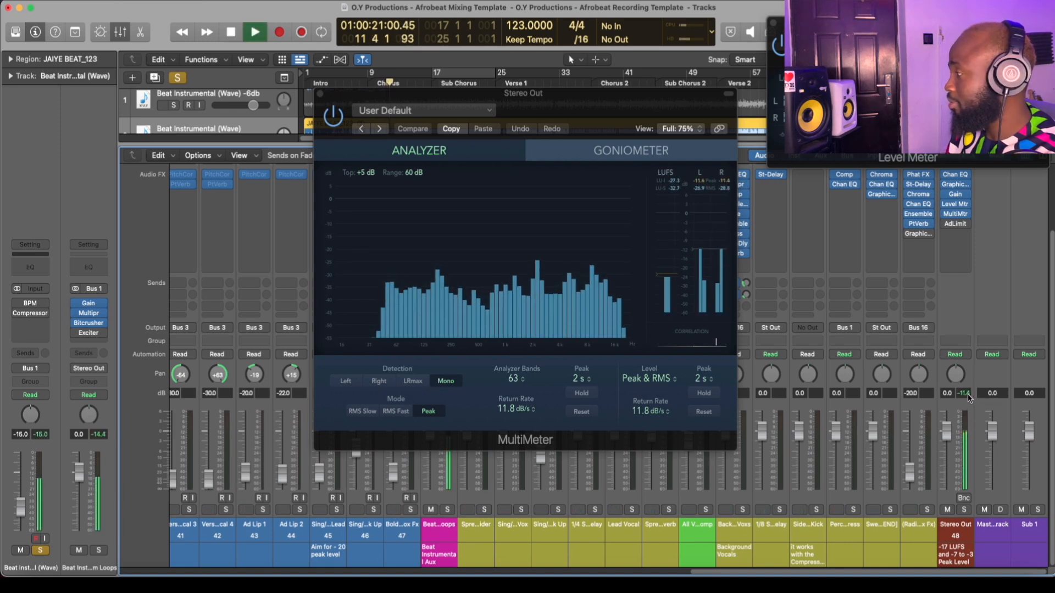
pyautogui.press('space')
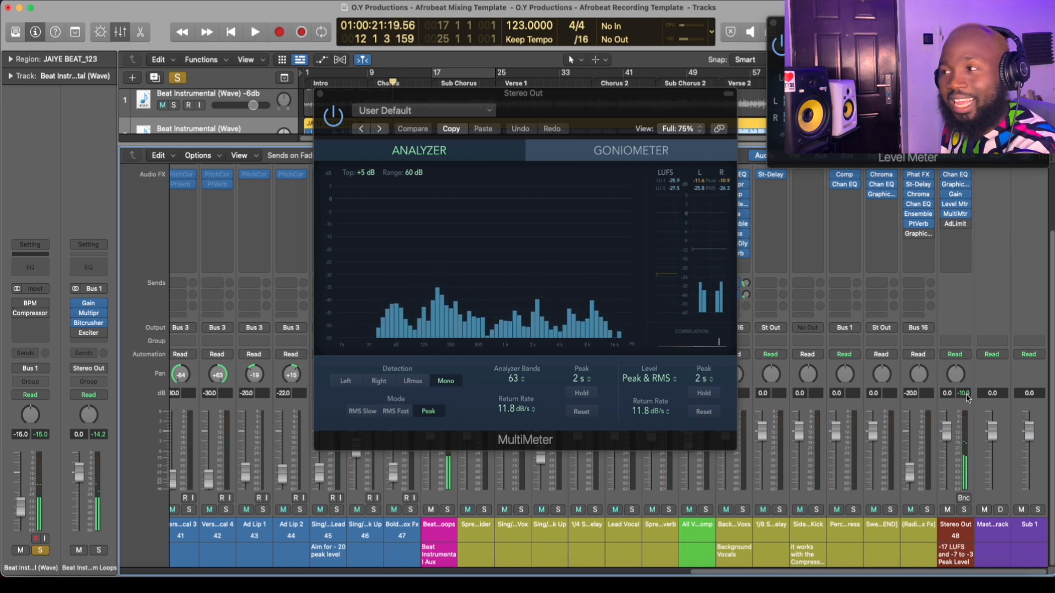
pyautogui.press('space')
pyautogui.press('space')
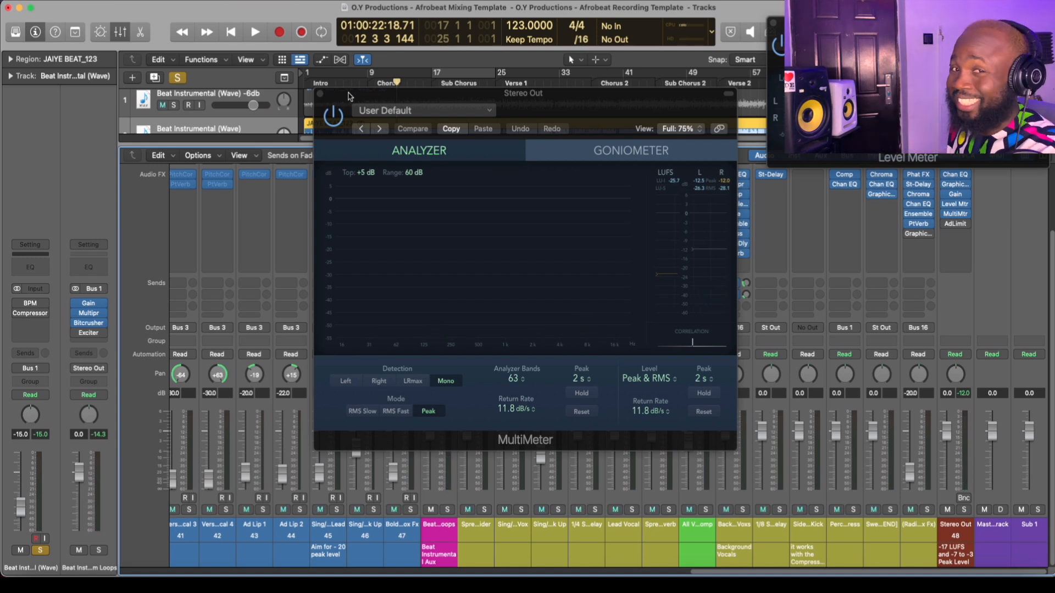
pyautogui.press('space')
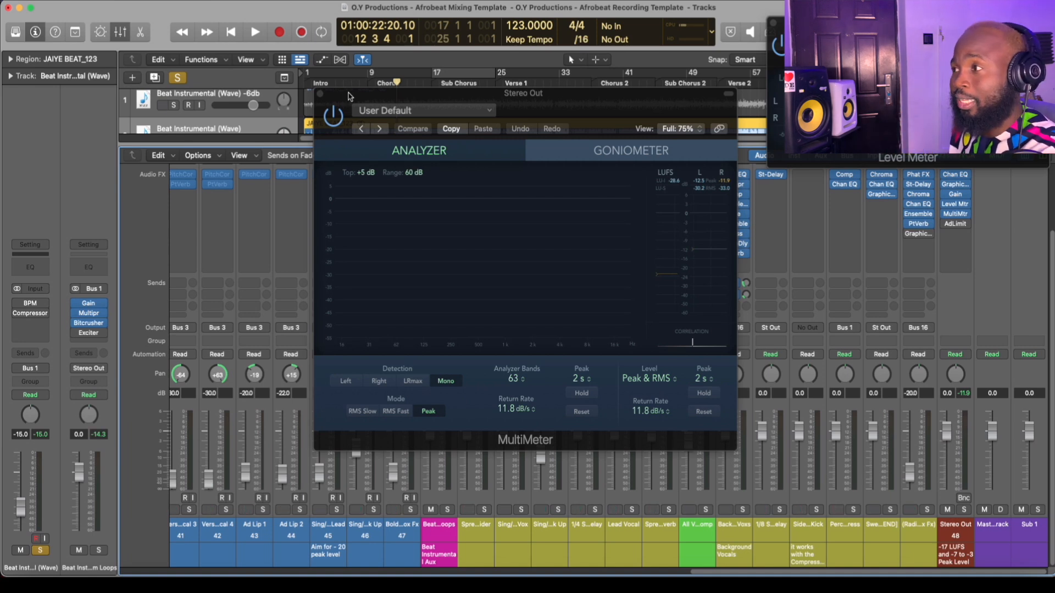
pyautogui.press('space')
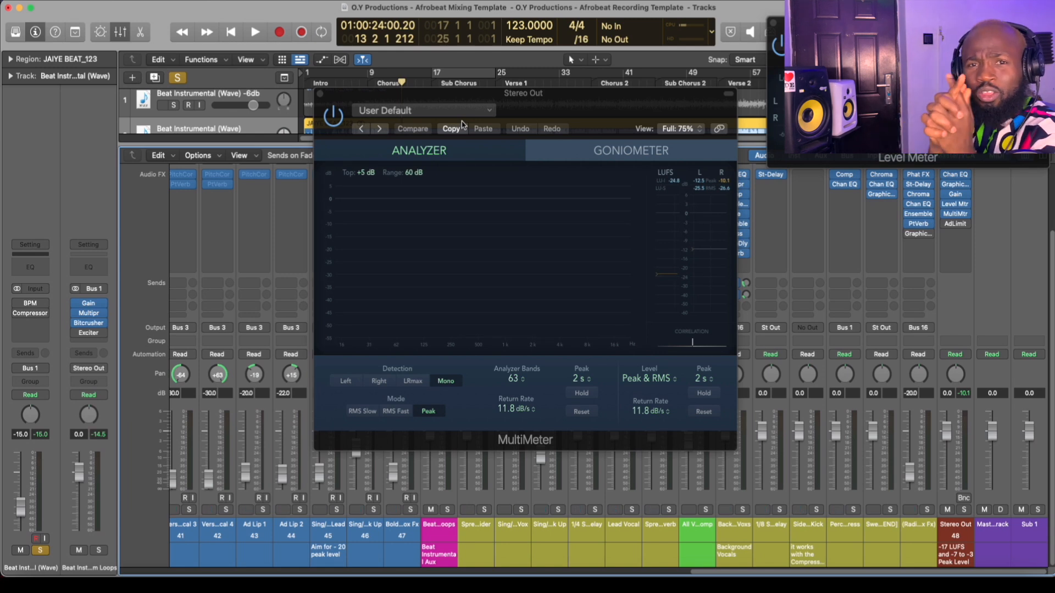
pyautogui.press('space')
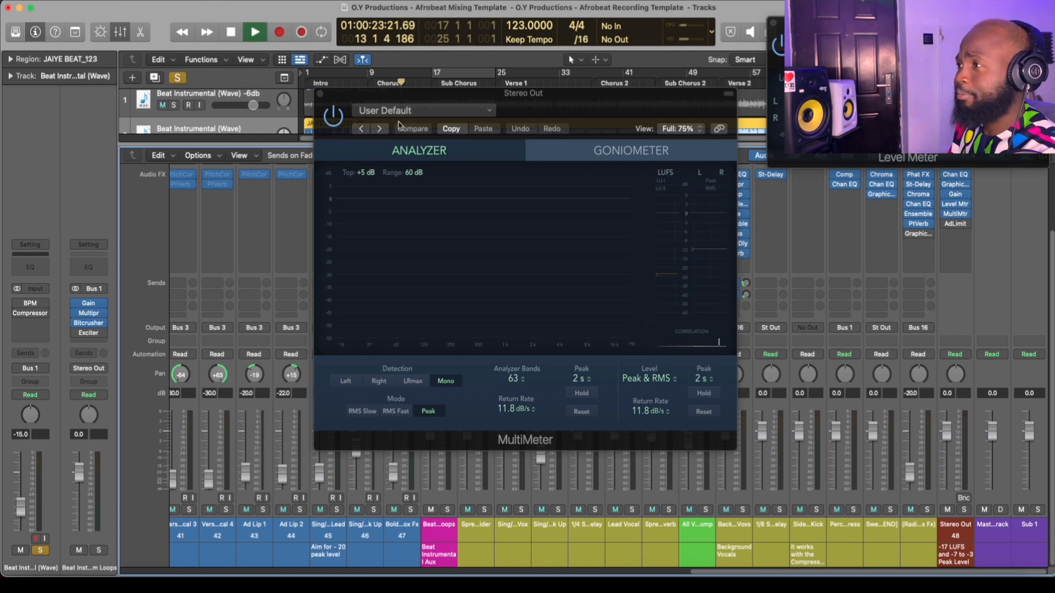
# Stop playback, move the MultiMeter aside, hide the open plug-in windows and close the mixer.
pyautogui.moveTo(355, 100); pyautogui.dragTo(749, 165)
pyautogui.press('space')
pyautogui.press('v')
pyautogui.press('x')
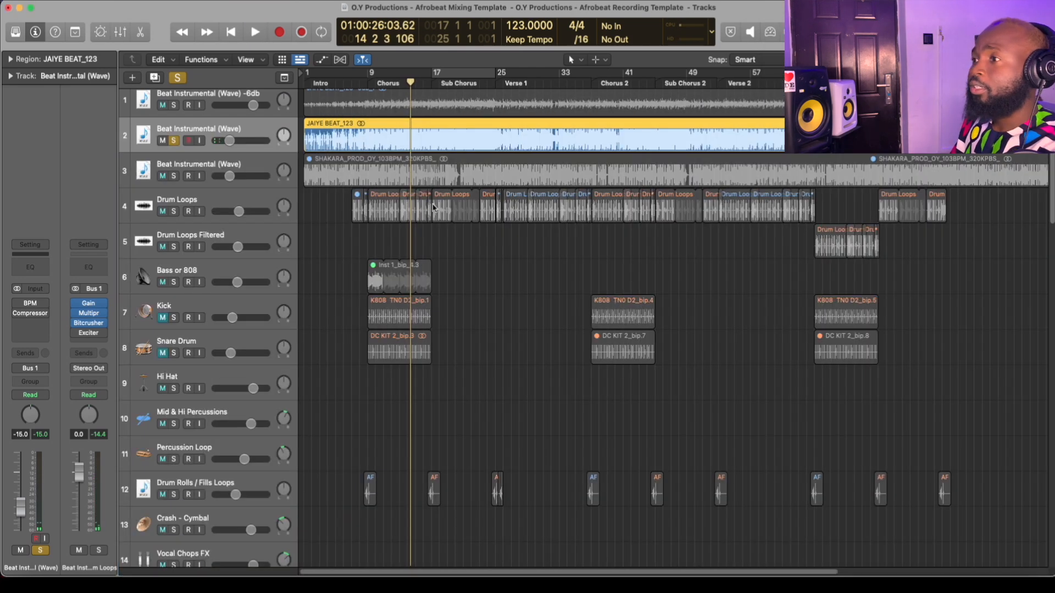
# Solo the Beat Instrumental (Wave) -6db track instead of the second Beat Instrumental (Wave) track and select it.
pyautogui.click(173, 105)
pyautogui.click(173, 141)
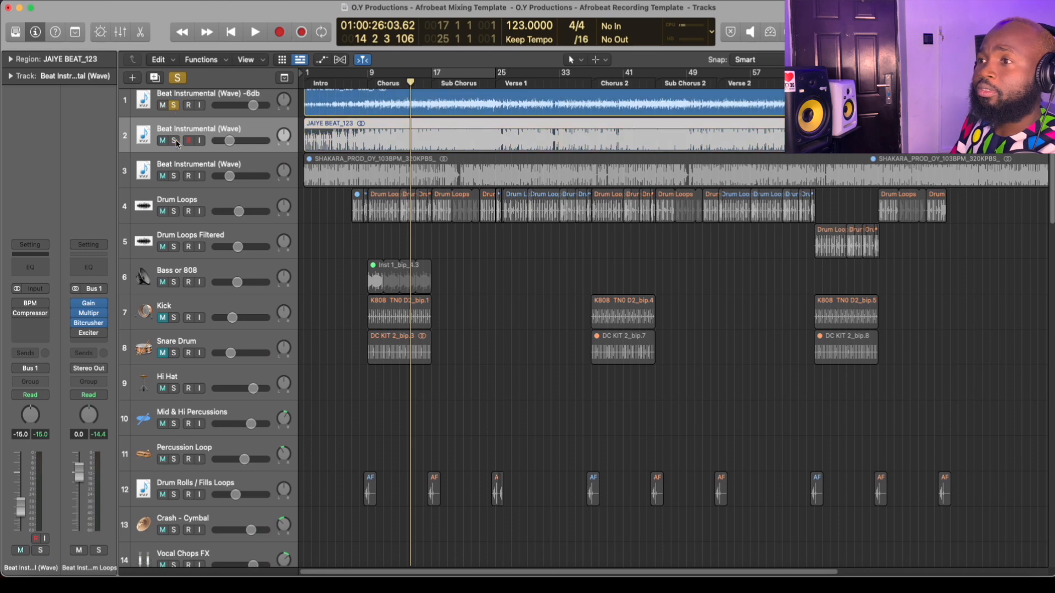
pyautogui.click(198, 98)
# Solo the Lead Chorus C vocal track together with the -6db beat.
pyautogui.scroll(-15, 357, 274)
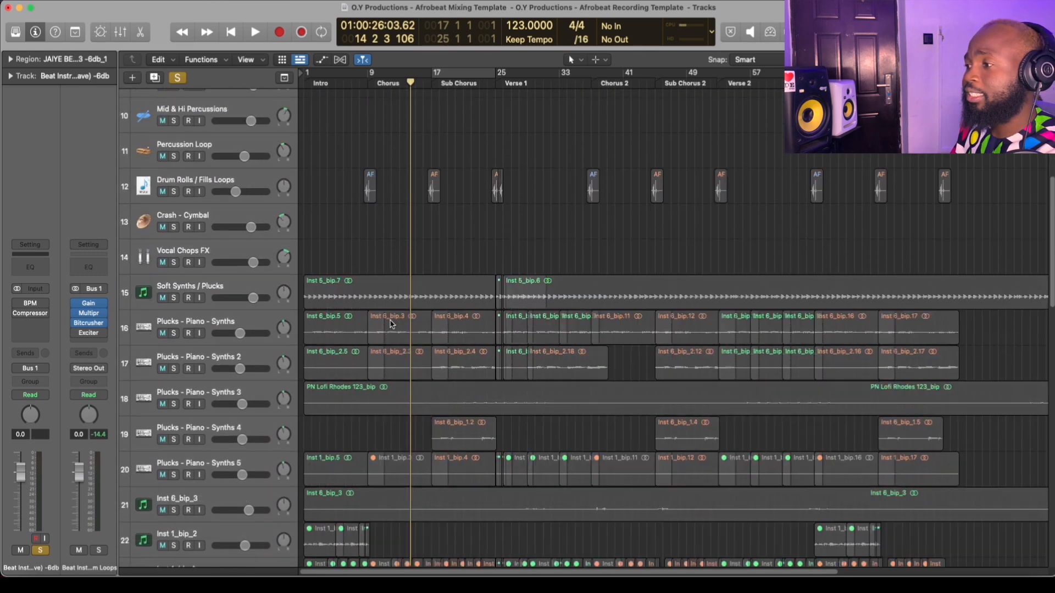
pyautogui.scroll(-2, 384, 318)
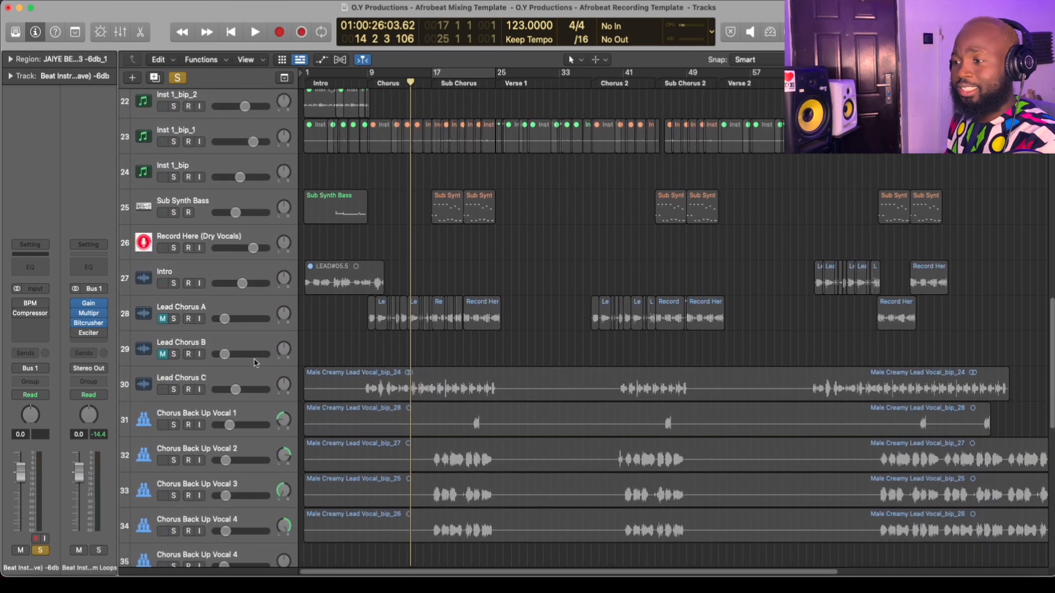
pyautogui.click(174, 391)
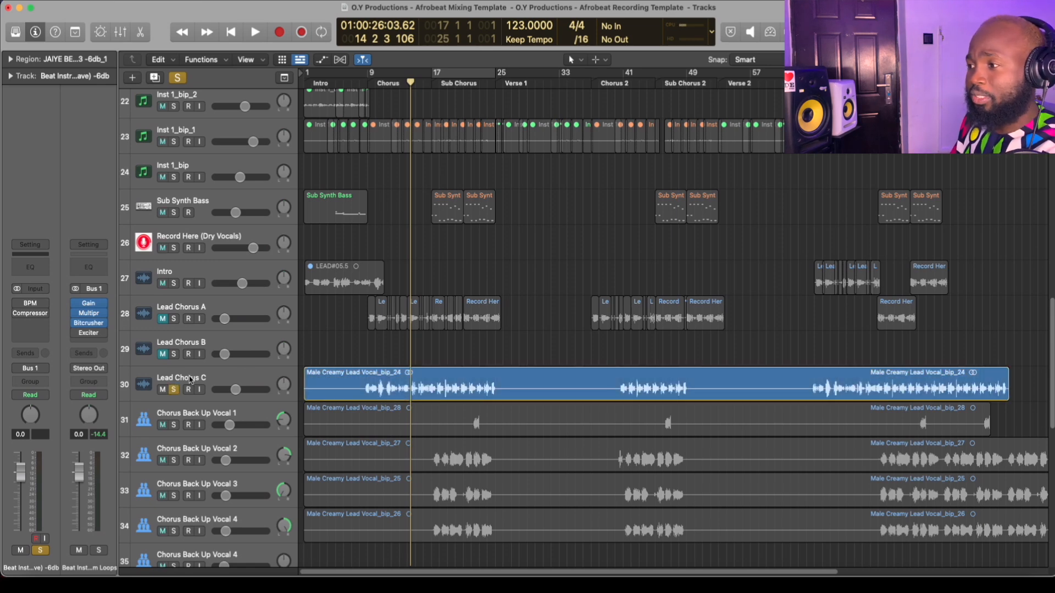
pyautogui.scroll(-6, 322, 345)
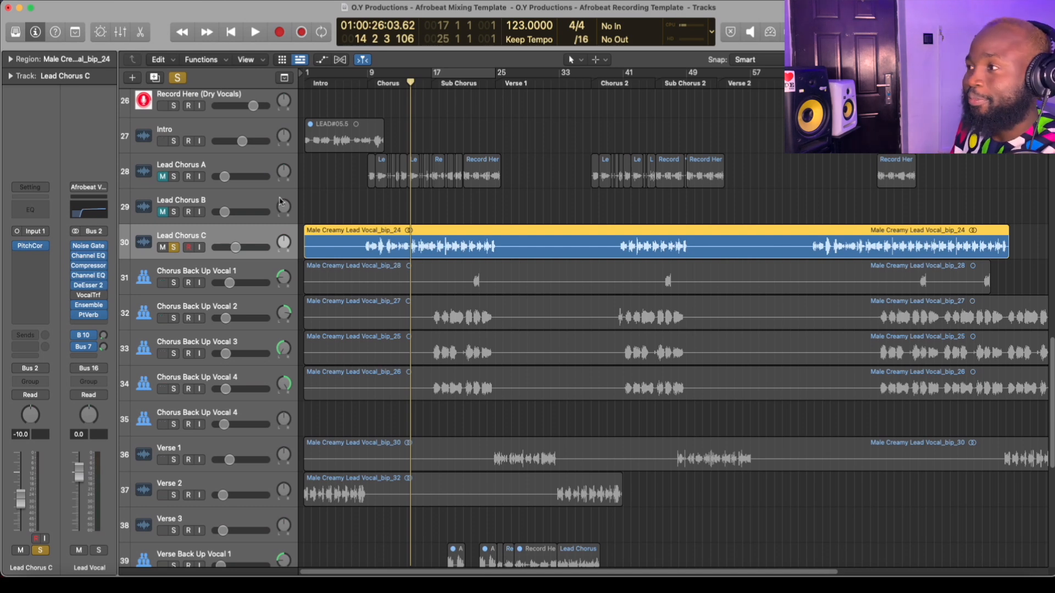
# View the Pitch Correction plug-in on Lead Chorus C while starting playback from bar 8, then close its window.
pyautogui.click(359, 77)
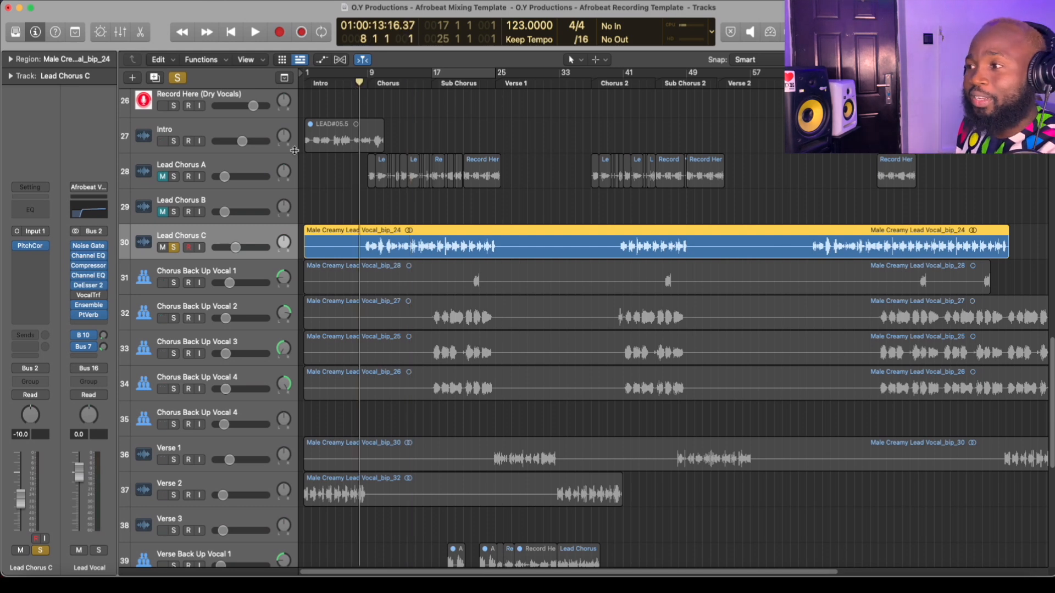
pyautogui.click(32, 246)
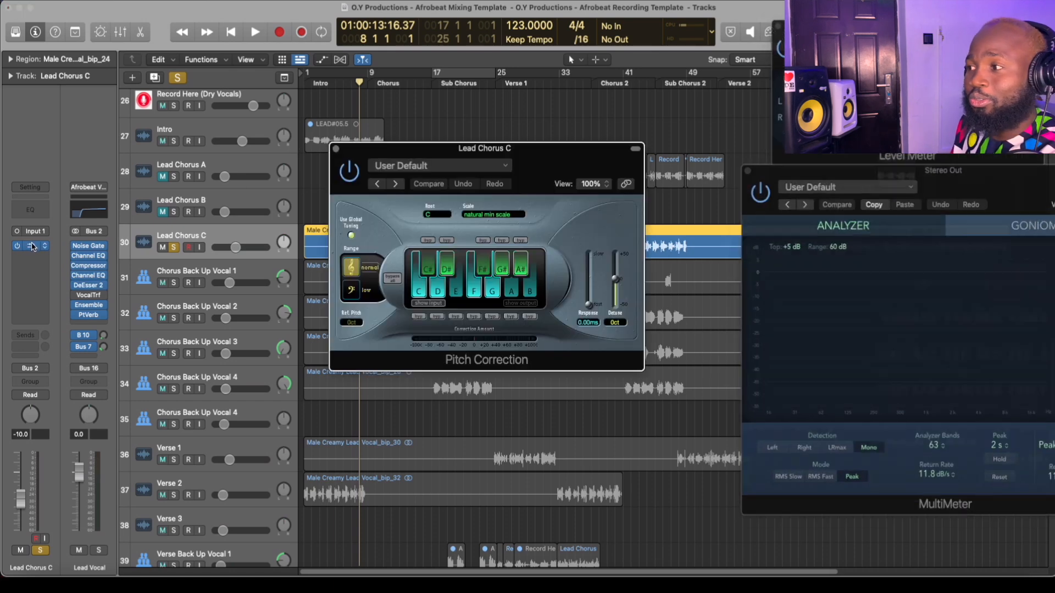
pyautogui.moveTo(391, 155); pyautogui.dragTo(94, 139)
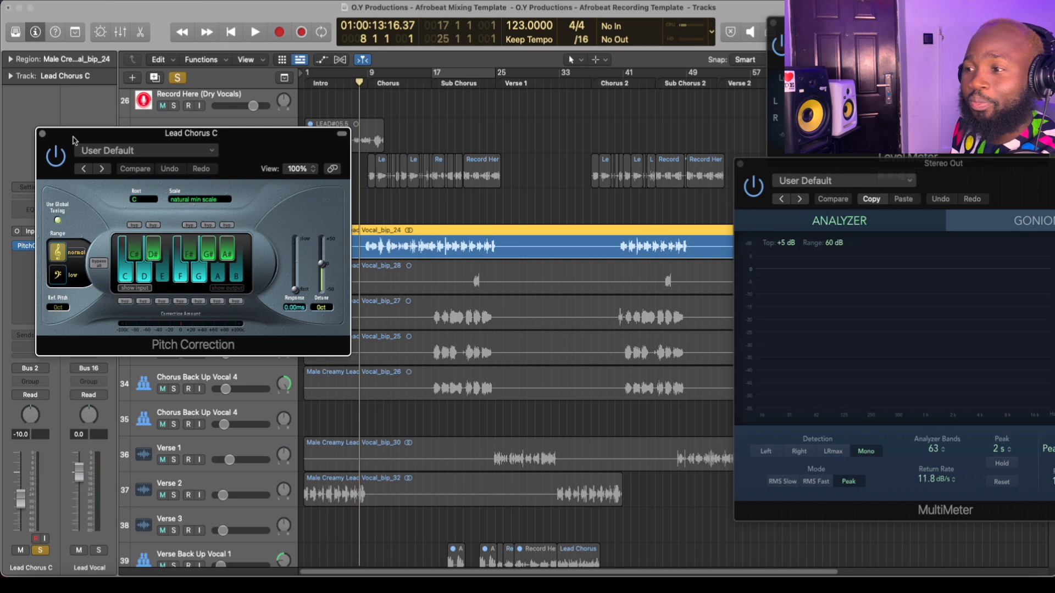
pyautogui.moveTo(75, 141); pyautogui.dragTo(72, 136)
pyautogui.press('space')
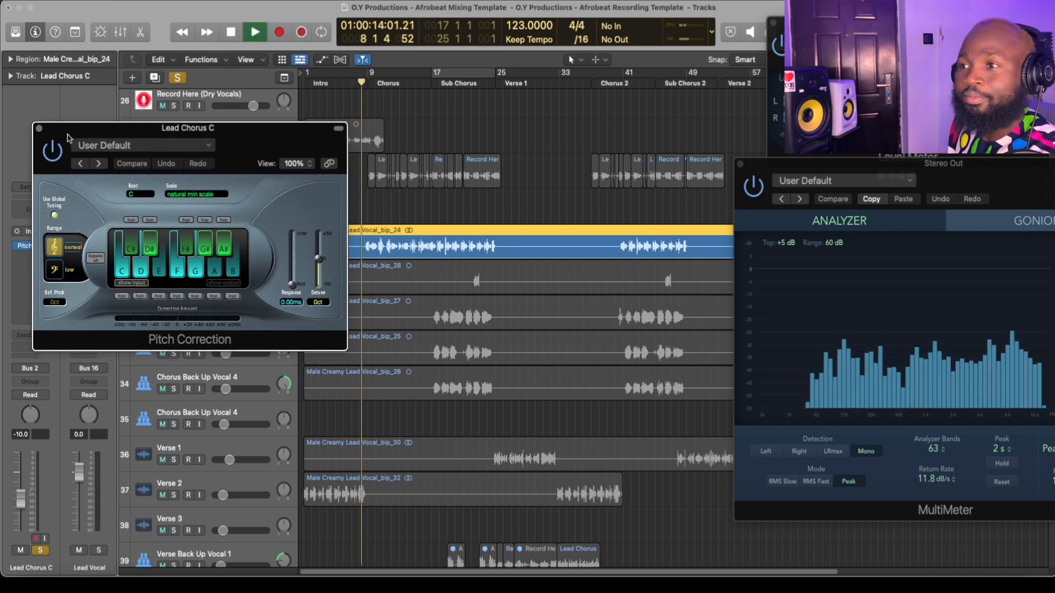
pyautogui.click(38, 129)
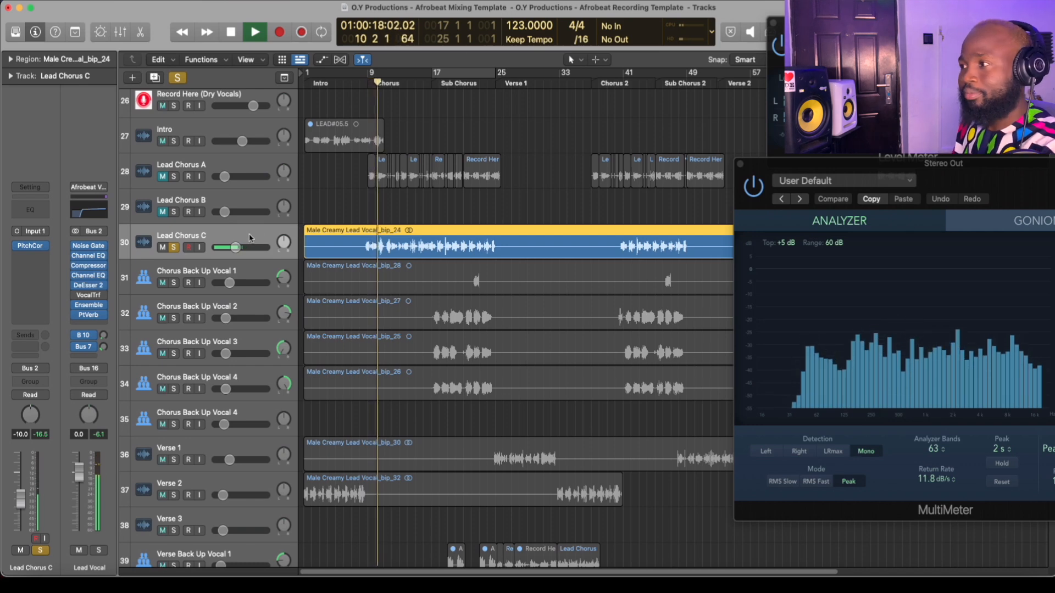
# Show the Stereo Out strip in the mixer and play the chorus vocal over the beat, arranging the MultiMeter window above the faders.
pyautogui.moveTo(810, 165); pyautogui.dragTo(426, 59)
pyautogui.press('space')
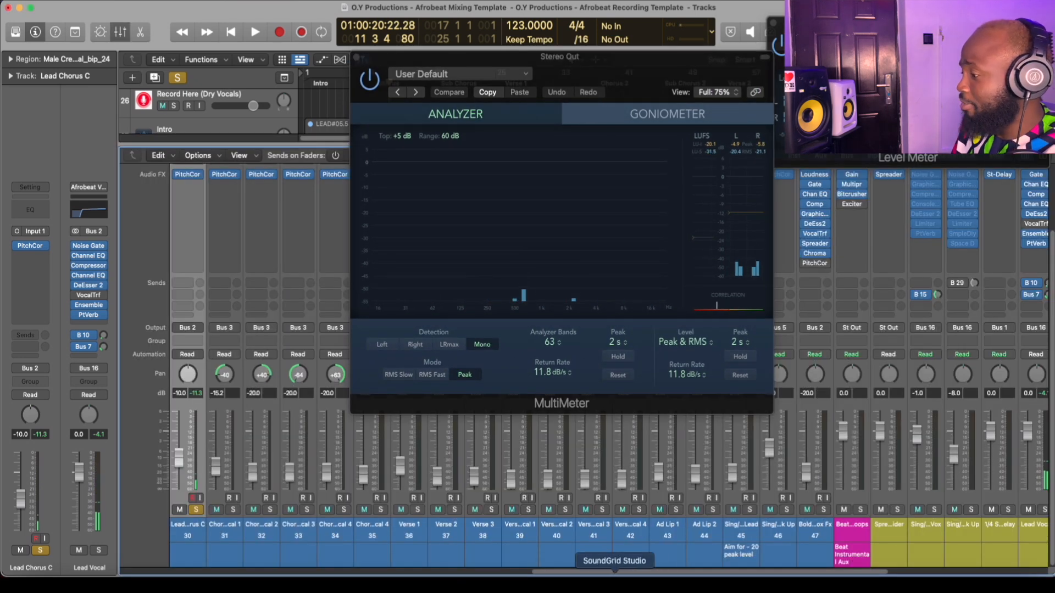
pyautogui.hscroll(10, 913, 551)
pyautogui.press('space')
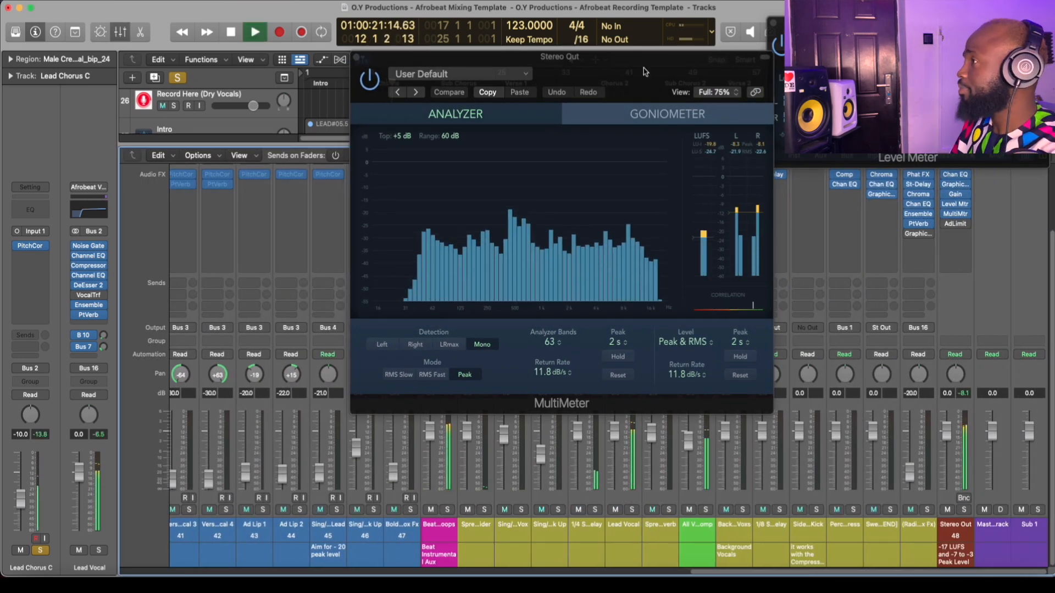
pyautogui.moveTo(642, 57); pyautogui.dragTo(709, 7)
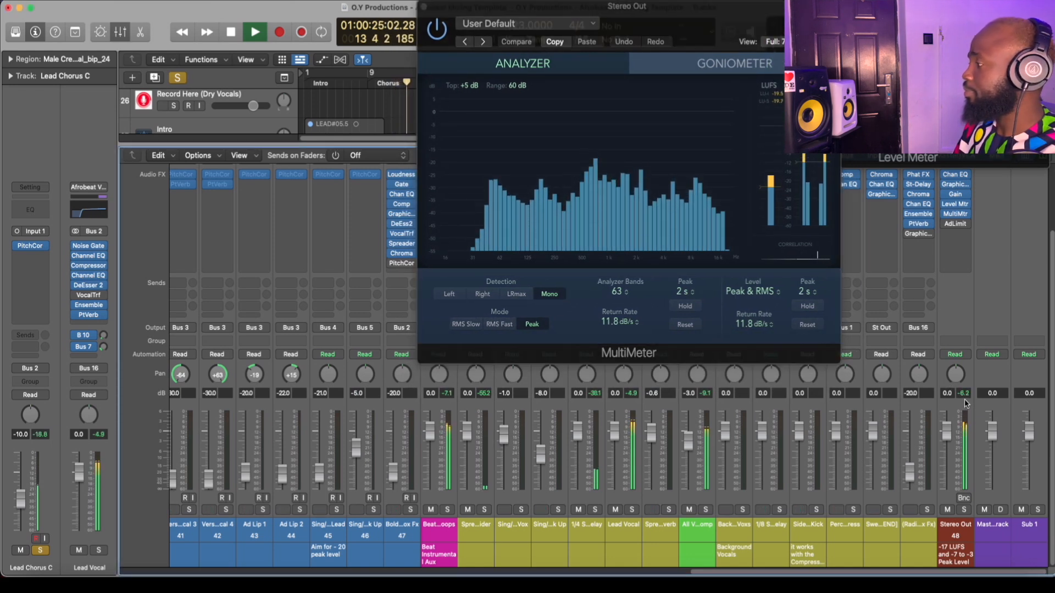
# Restart playback from bar 14 and shift the MultiMeter aside to watch the combined vocal and beat level through to the Sub Chorus.
pyautogui.press('space')
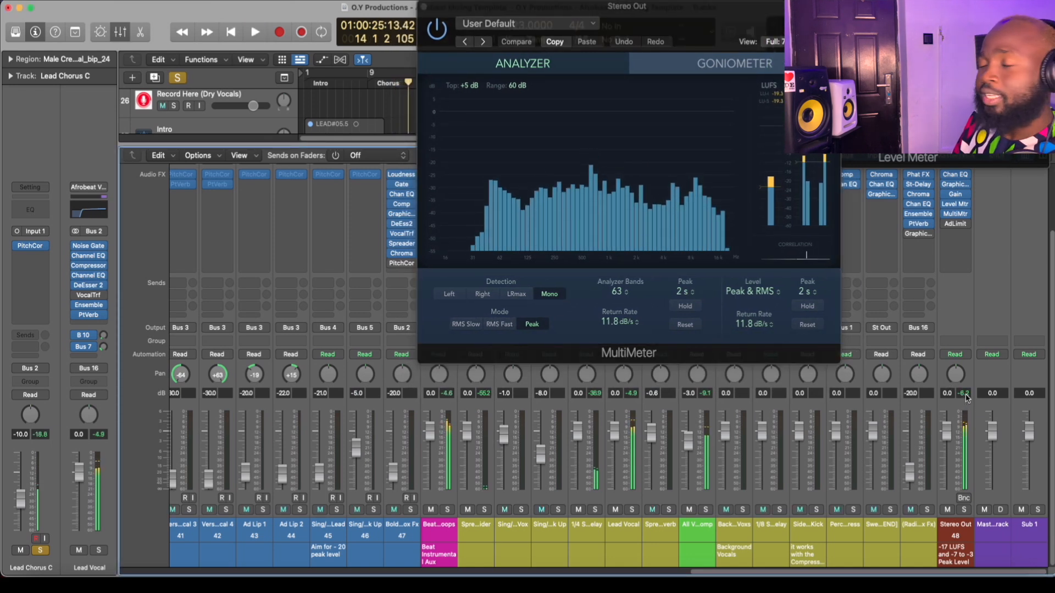
pyautogui.press('space')
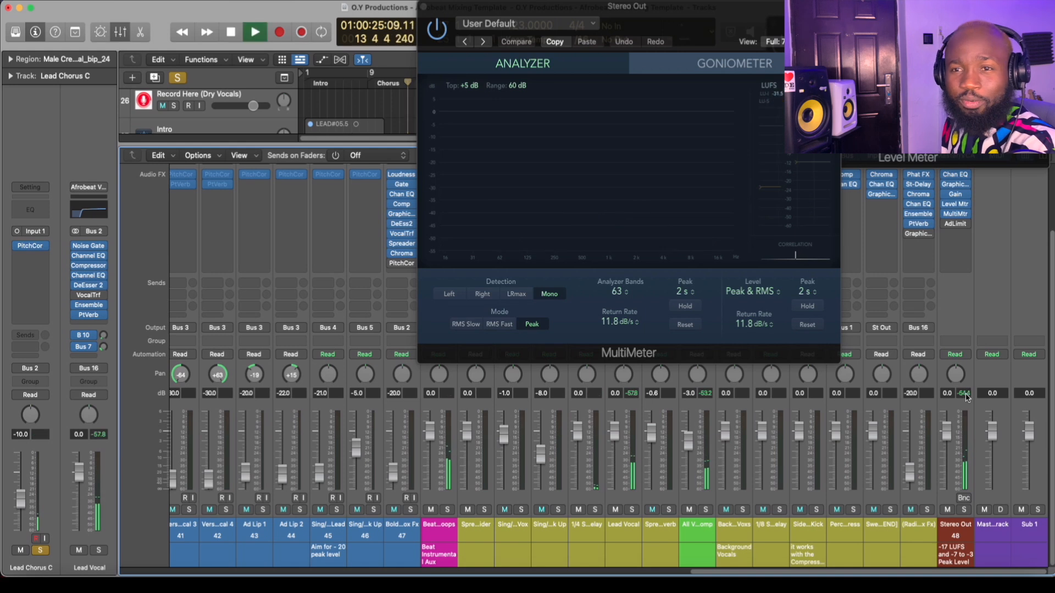
pyautogui.moveTo(616, 12); pyautogui.dragTo(663, 13)
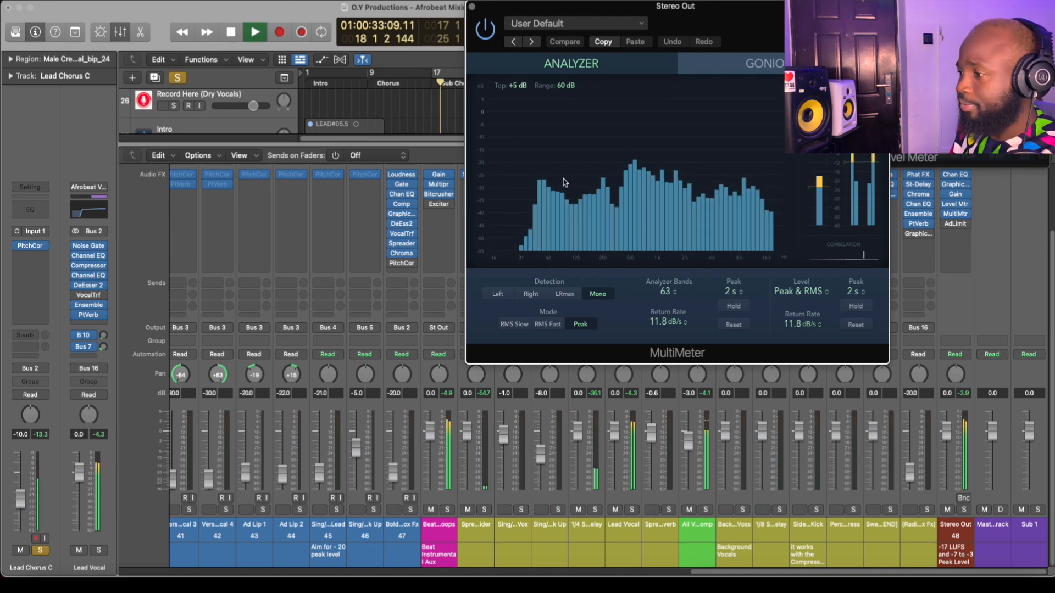
# Stop playback, show the Stereo Out strip in the mixer and move the MultiMeter window clear of the vocal bus channels.
pyautogui.press('x')
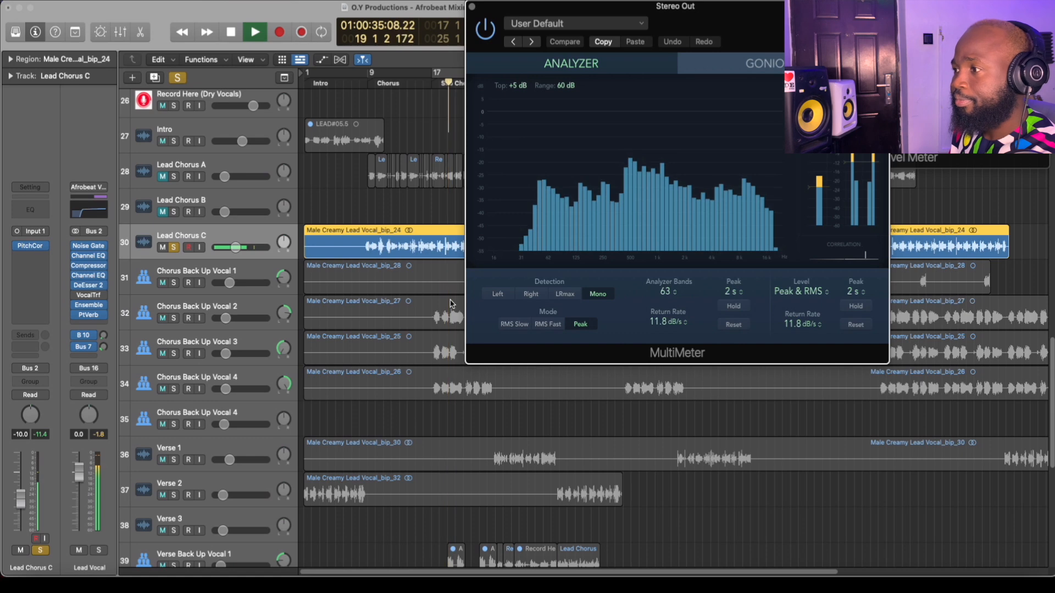
pyautogui.press('x')
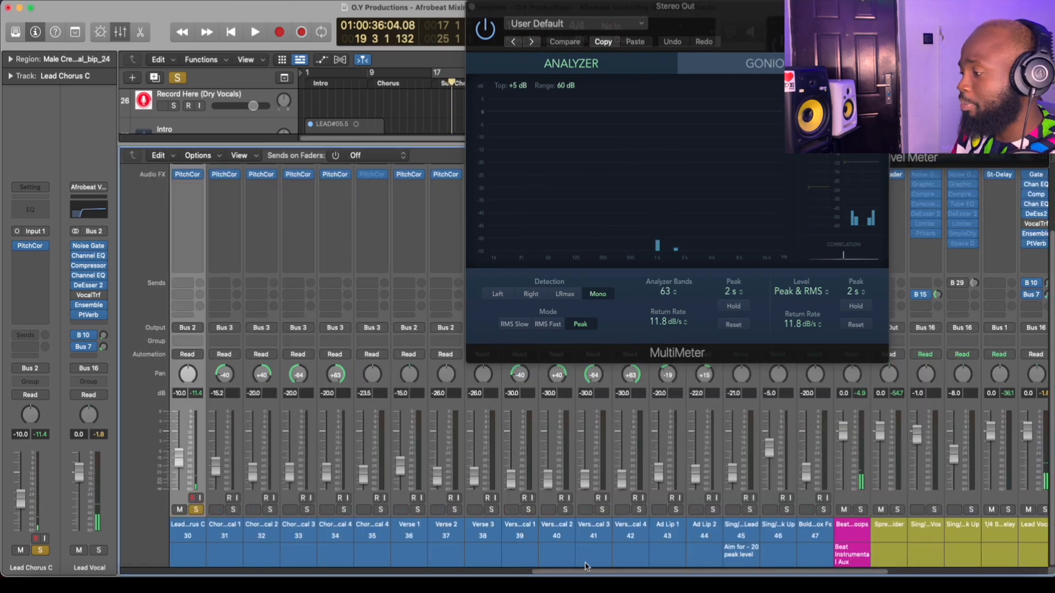
pyautogui.hscroll(10, 578, 385)
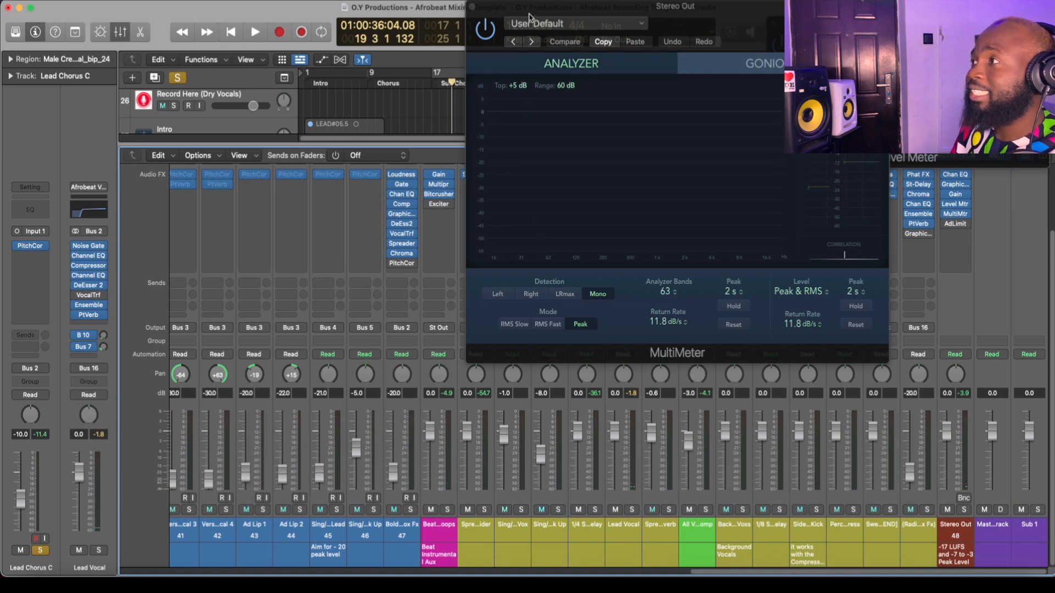
pyautogui.moveTo(530, 12); pyautogui.dragTo(560, 12)
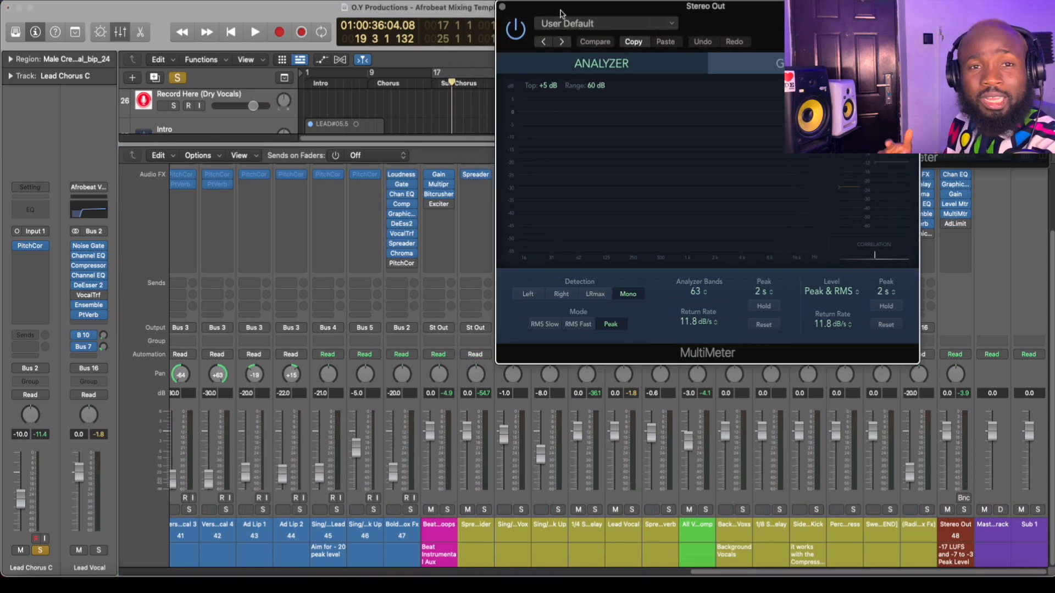
pyautogui.moveTo(560, 12); pyautogui.dragTo(806, 10)
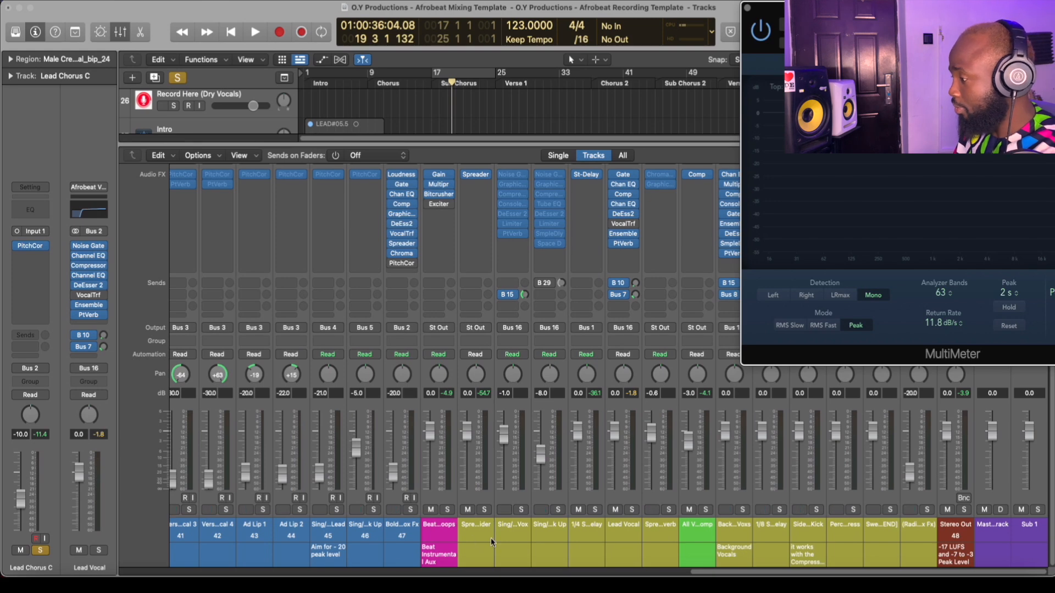
# View the Compressor on the All Vocal Bus Comp channel, then close its window.
pyautogui.click(694, 531)
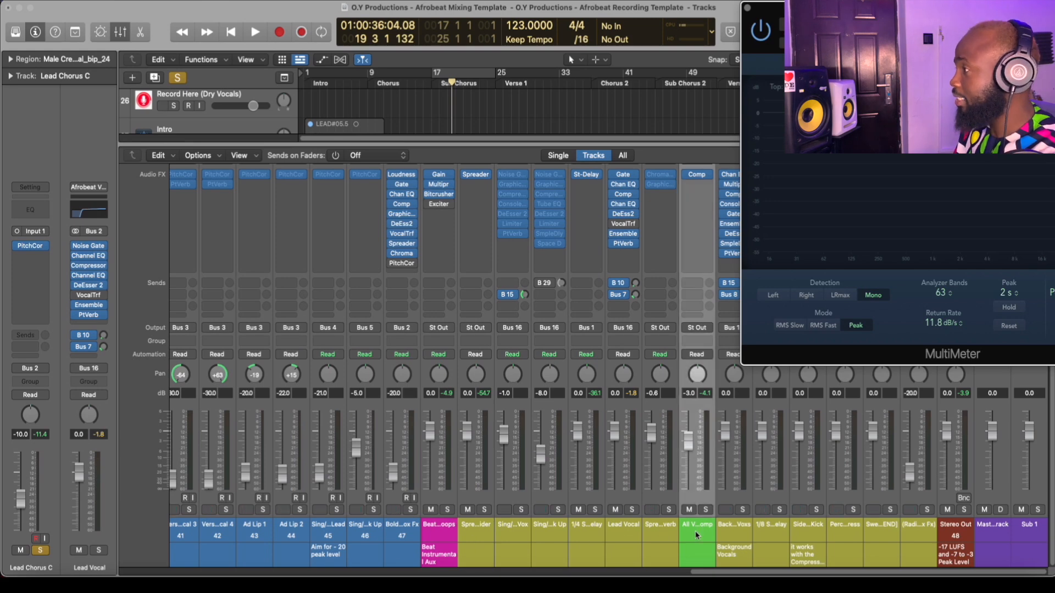
pyautogui.click(699, 175)
pyautogui.moveTo(442, 101); pyautogui.dragTo(278, 101)
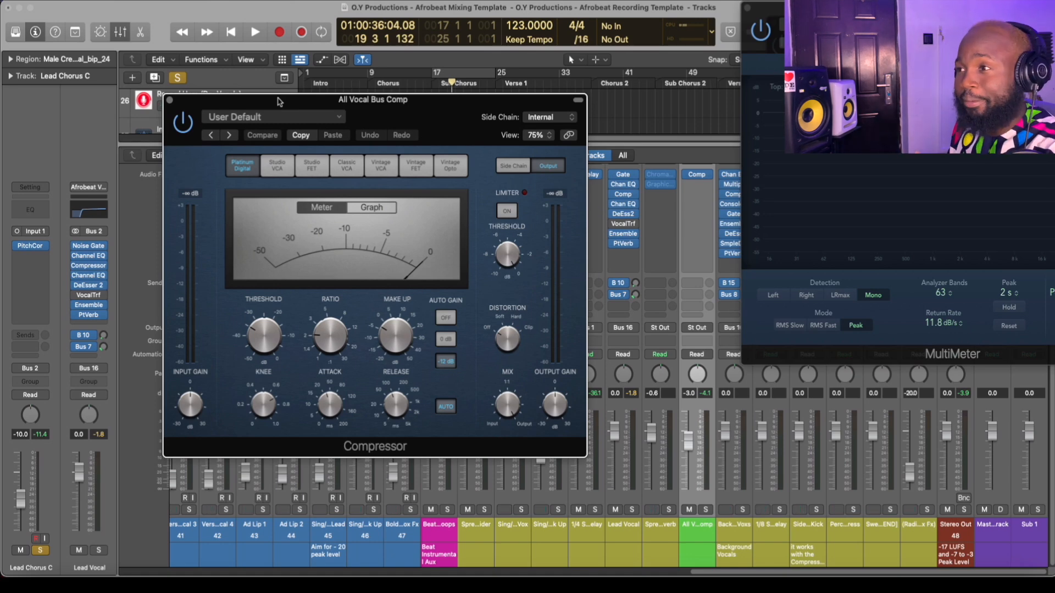
pyautogui.click(170, 100)
# Hide the mixer, briefly play the soloed chorus vocal, and return the playhead to bar 14.
pyautogui.press('x')
pyautogui.press('space')
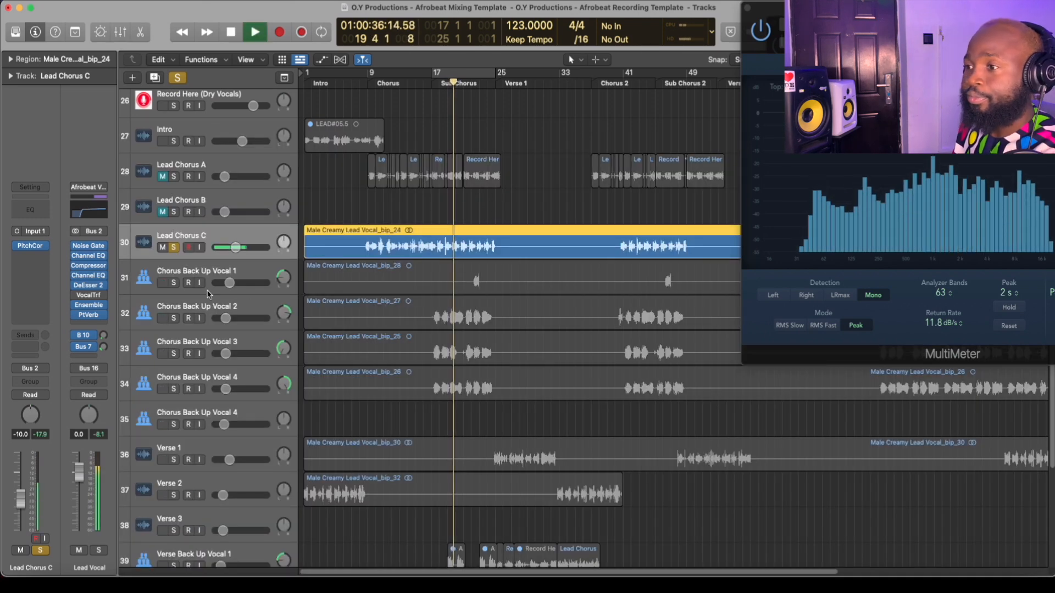
pyautogui.press('space')
pyautogui.click(407, 83)
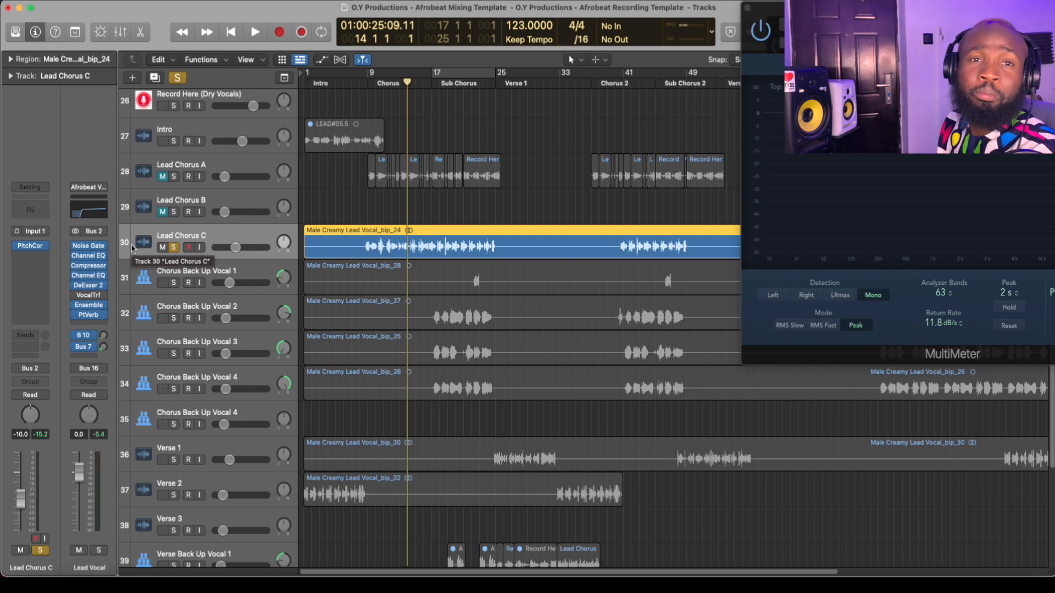
# Compare the channel strips of Lead Chorus C and Chorus Back Up Vocals 1 and 2, then close the MultiMeter window.
pyautogui.click(209, 267)
pyautogui.press('Down')
pyautogui.press('Down')
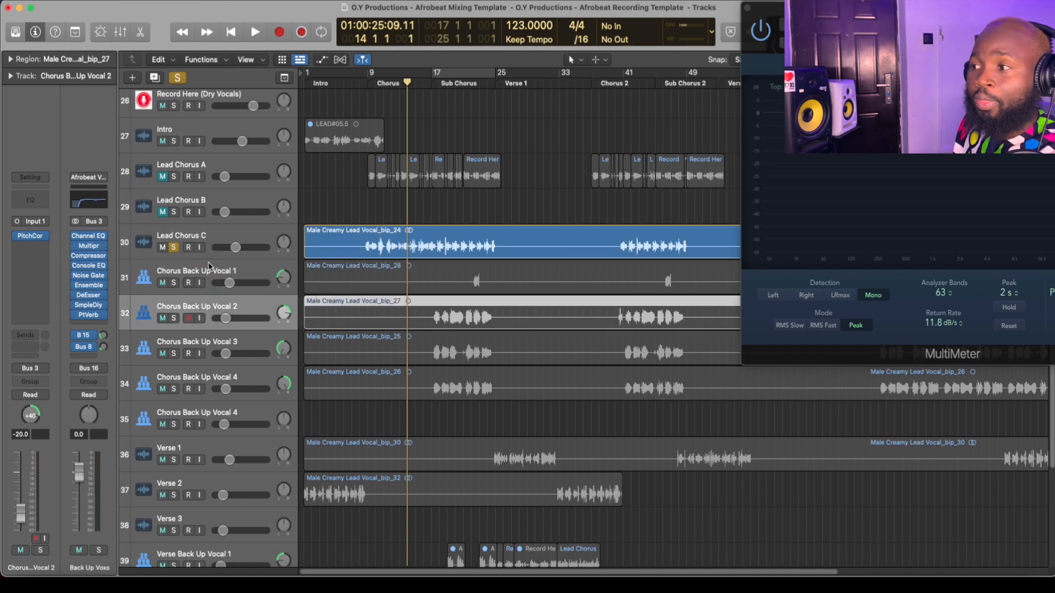
pyautogui.press('Up')
pyautogui.press('Up')
pyautogui.press('Up')
pyautogui.press('Down')
pyautogui.press('Down')
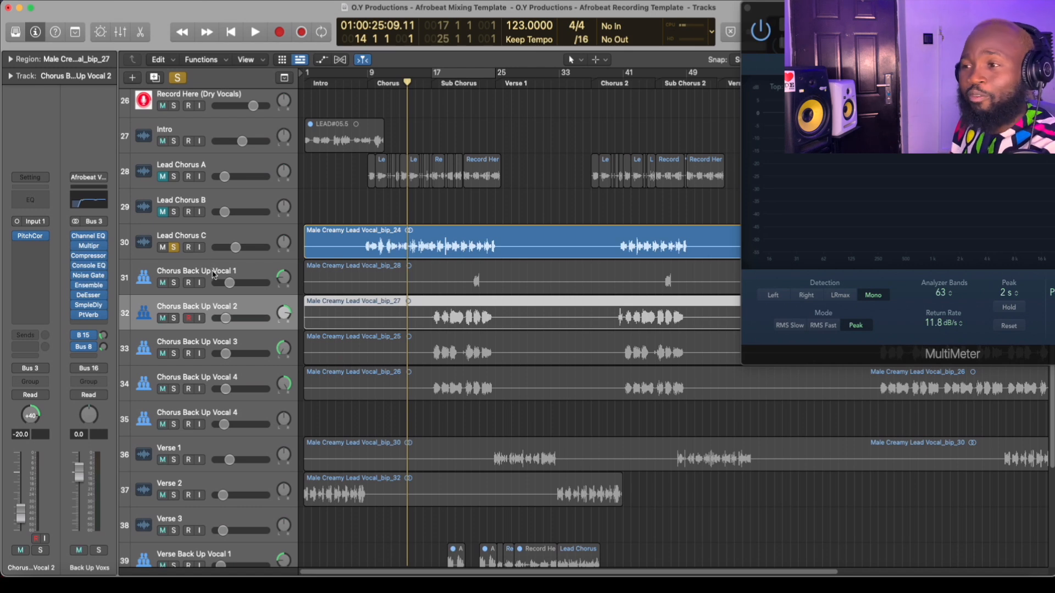
pyautogui.click(214, 273)
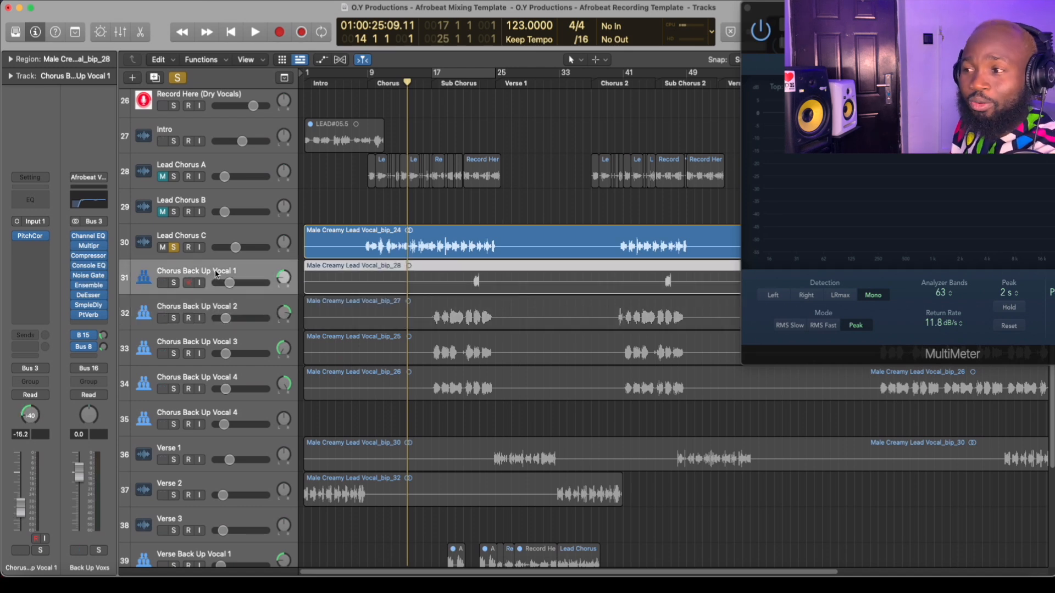
pyautogui.click(207, 237)
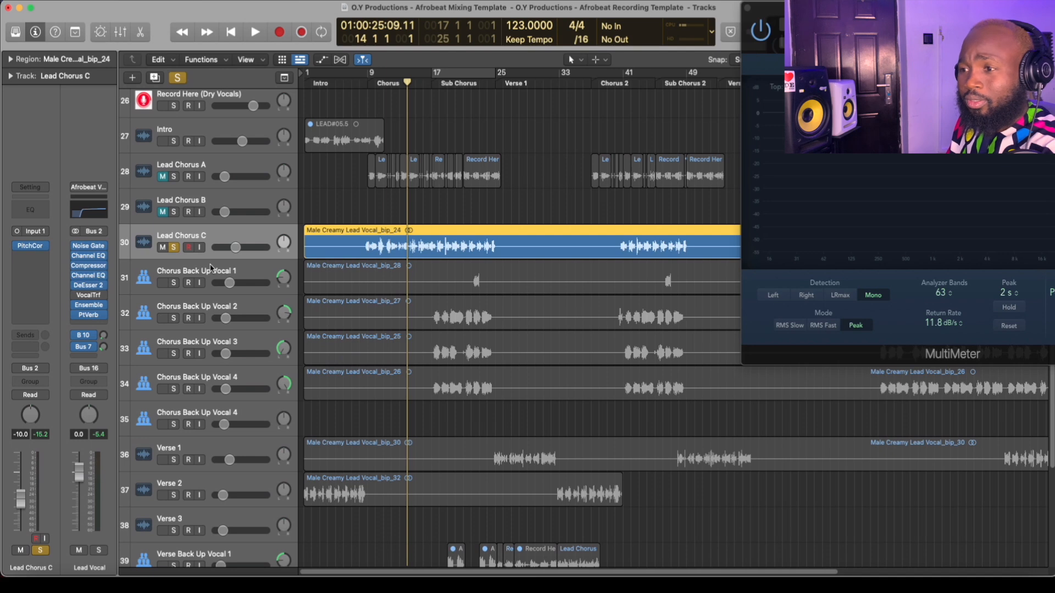
pyautogui.click(211, 269)
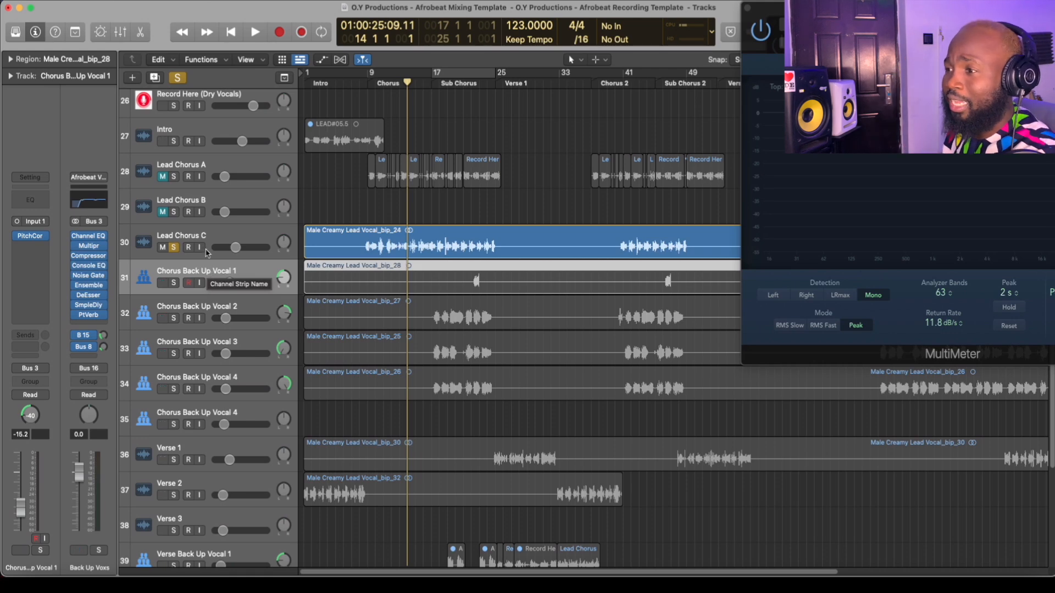
pyautogui.click(207, 255)
pyautogui.moveTo(770, 12); pyautogui.dragTo(703, 56)
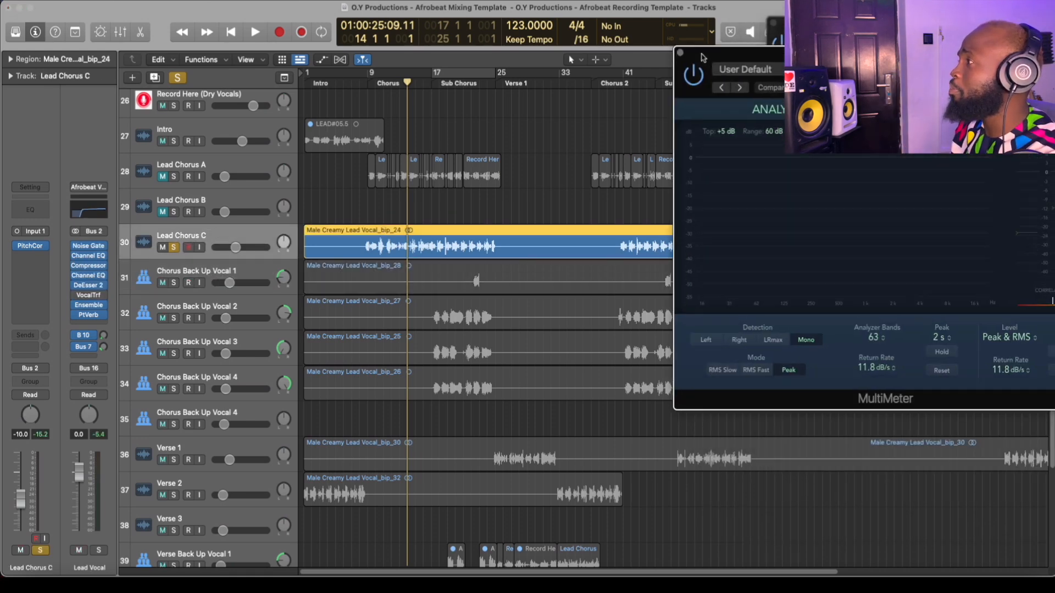
pyautogui.click(680, 53)
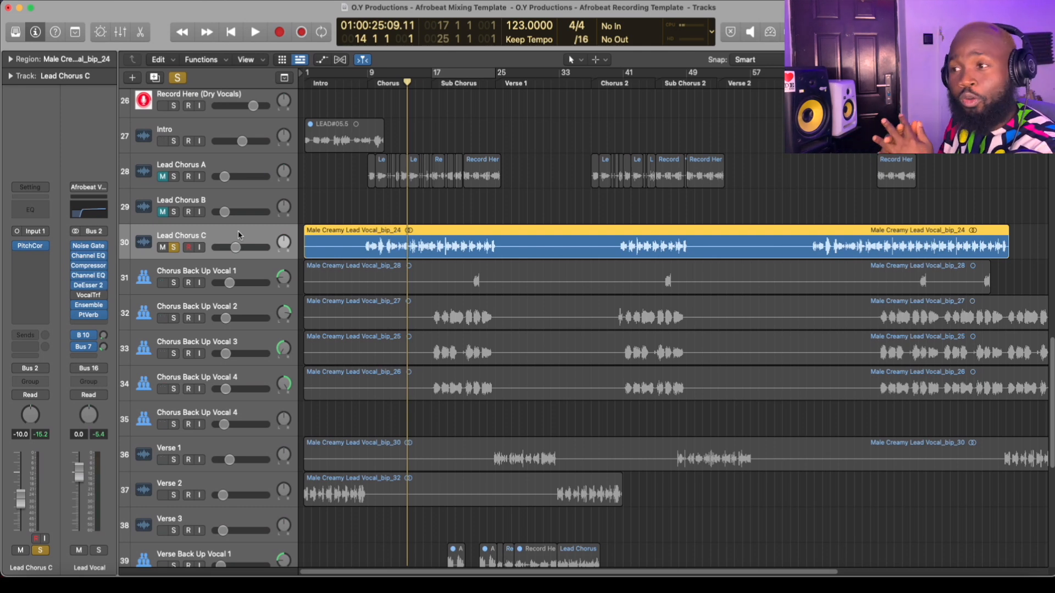
# Lower the threshold of the Lead Vocal bus Noise Gate to -50 dB and close the plug-in.
pyautogui.click(91, 247)
pyautogui.moveTo(380, 149); pyautogui.dragTo(563, 135)
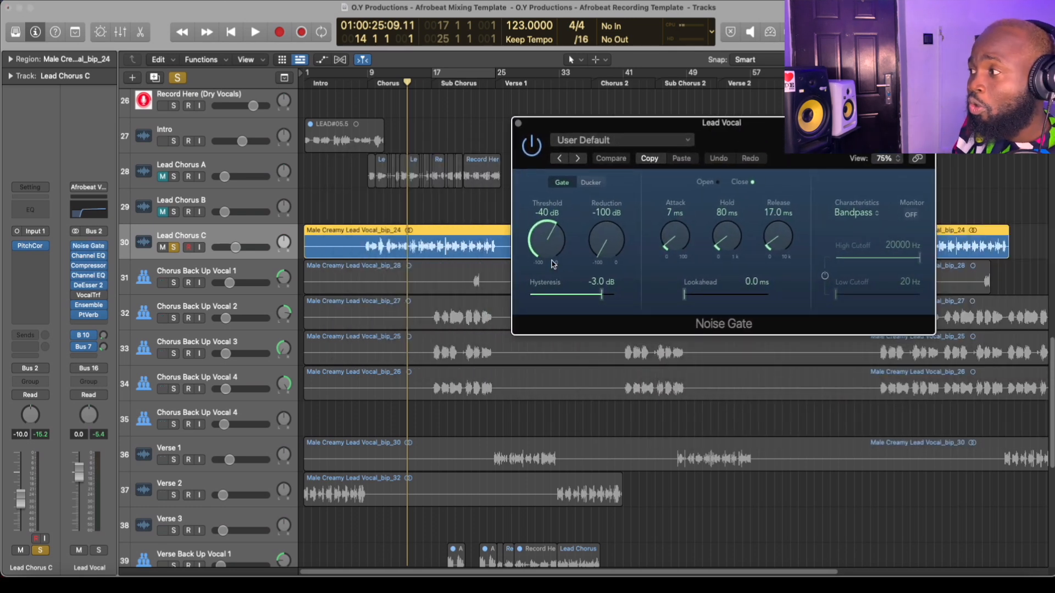
pyautogui.moveTo(541, 227); pyautogui.dragTo(544, 237)
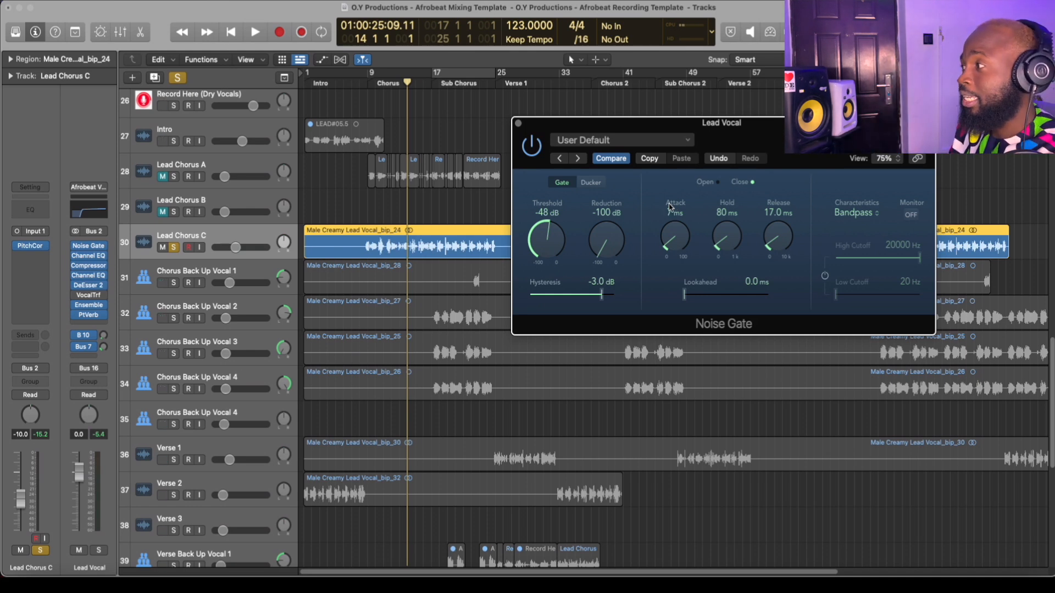
pyautogui.moveTo(536, 128); pyautogui.dragTo(464, 109)
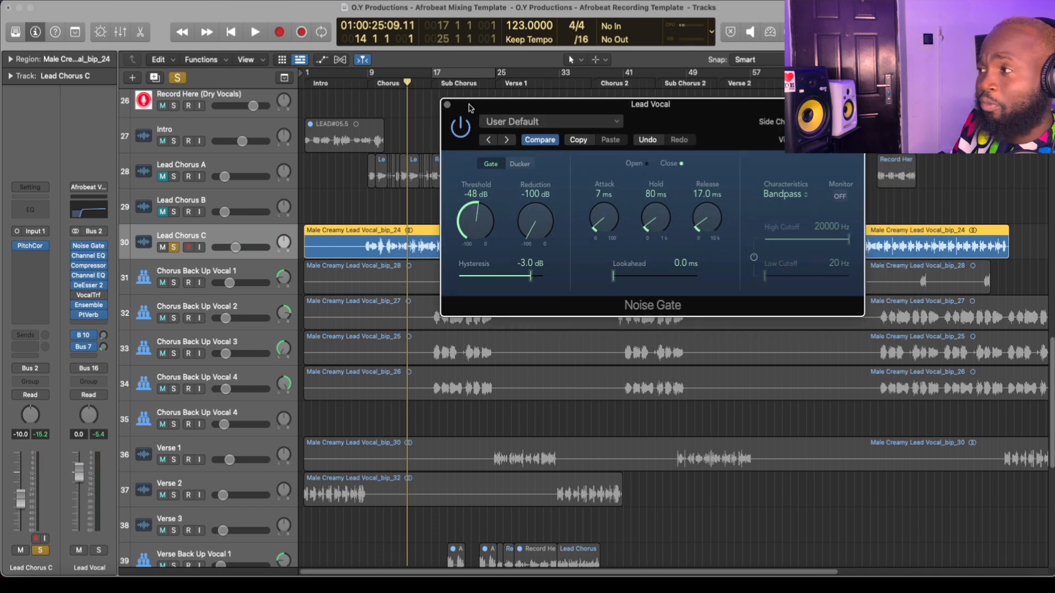
pyautogui.moveTo(486, 218); pyautogui.dragTo(480, 224)
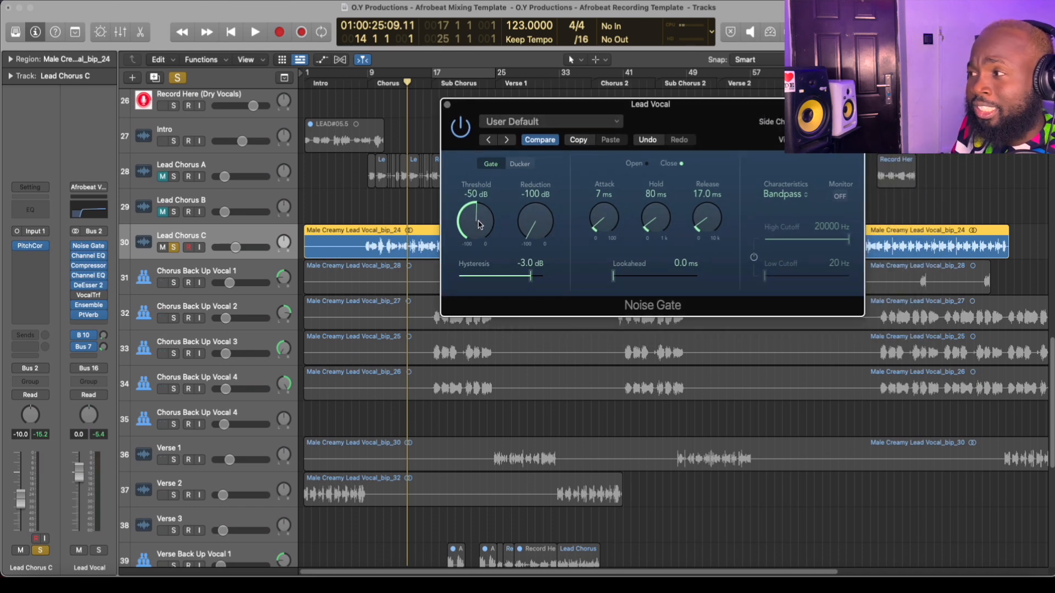
pyautogui.moveTo(498, 107); pyautogui.dragTo(619, 221)
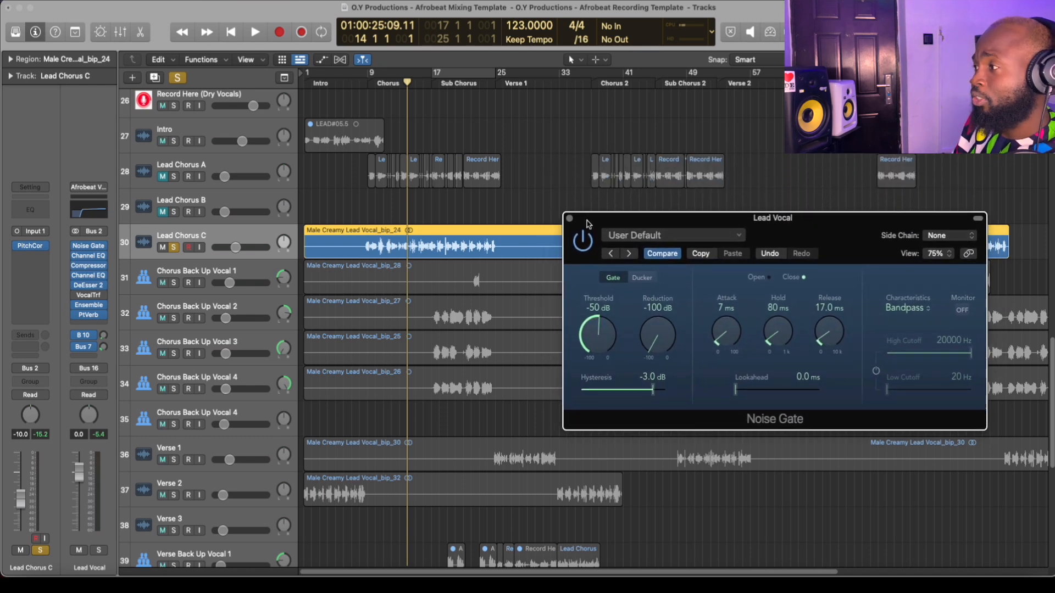
pyautogui.click(570, 219)
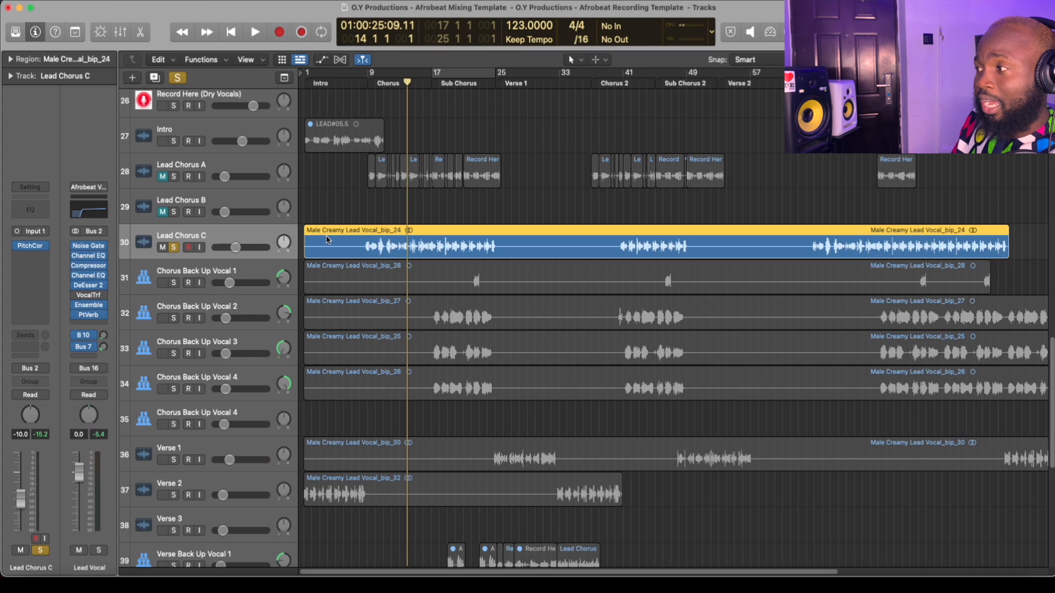
# Remove silence from the Lead Chorus C region with a -28 dB threshold and 0.1000 sec minimum time, keeping the track soloed from bar 8.
pyautogui.hotkey('ctrl', 'x')
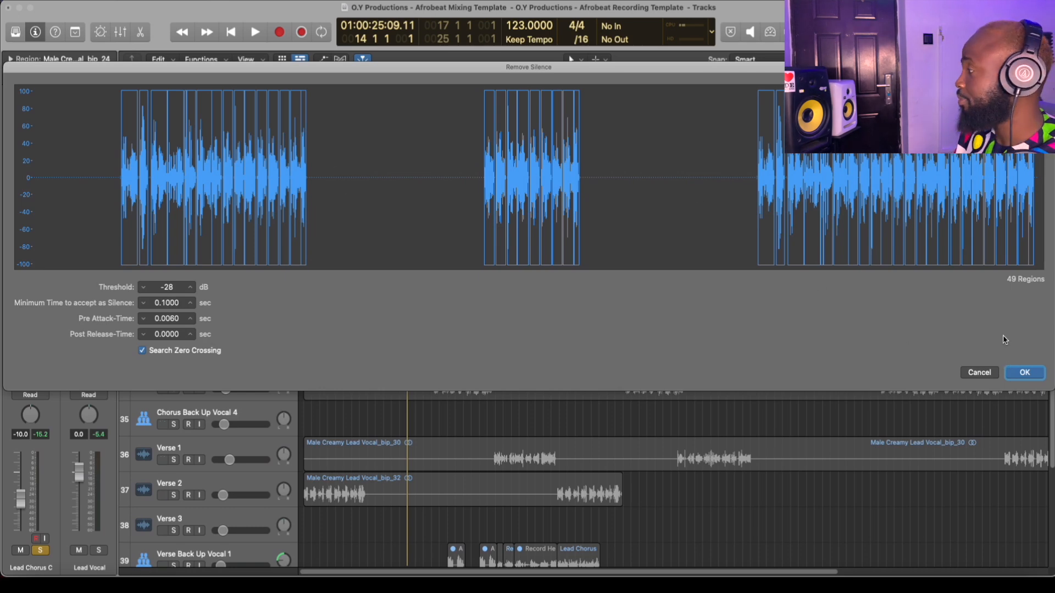
pyautogui.click(1029, 378)
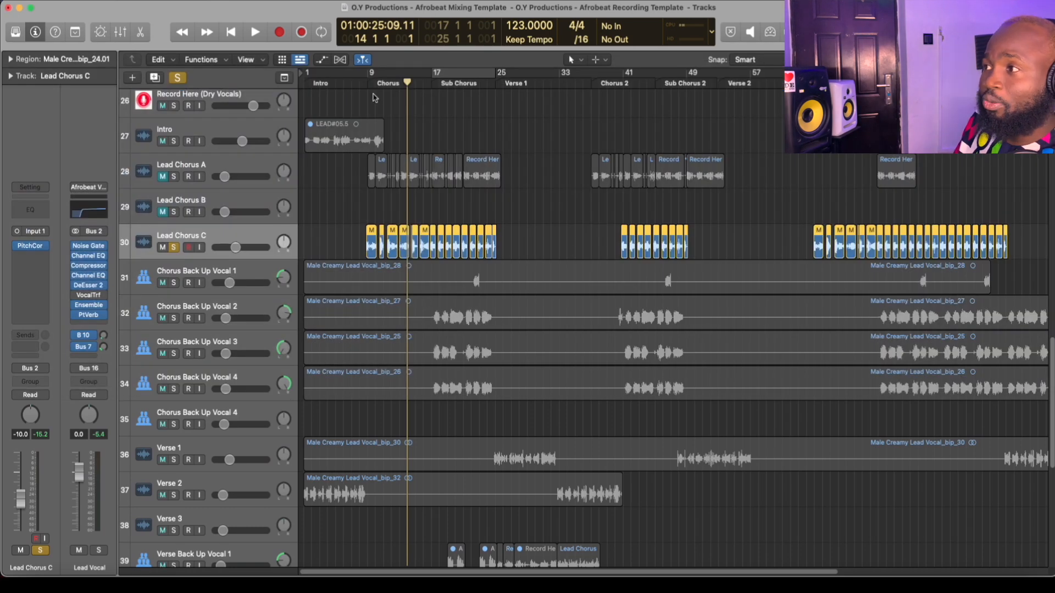
pyautogui.click(360, 77)
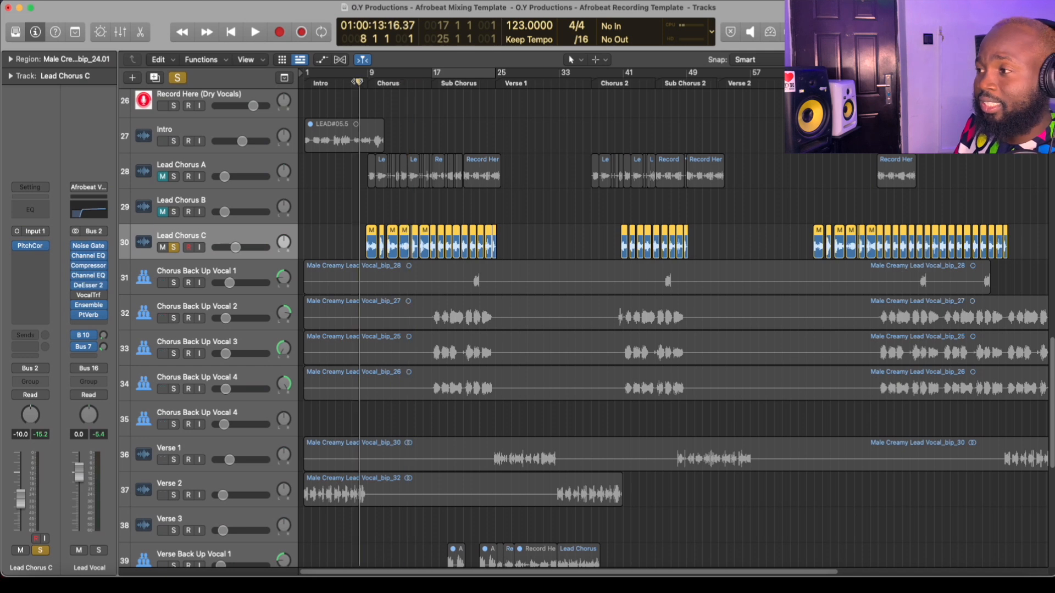
pyautogui.click(174, 248)
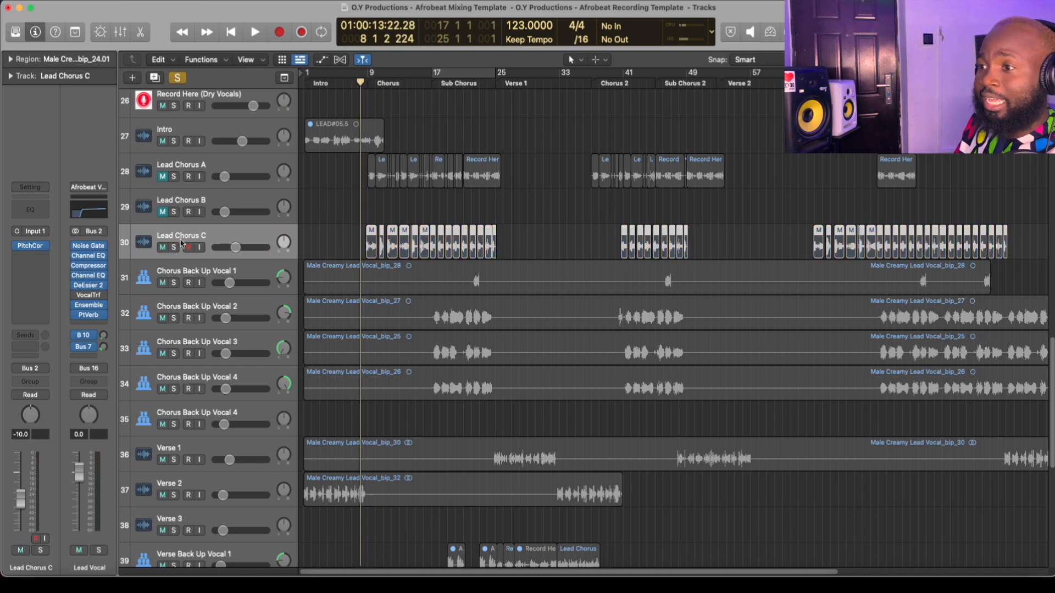
pyautogui.click(174, 248)
# Add short fade-outs to the ends of all the split Lead Chorus C regions with the Fade tool and inspect them.
pyautogui.press('super+Right')
pyautogui.press('super+Right')
pyautogui.press('super+Right')
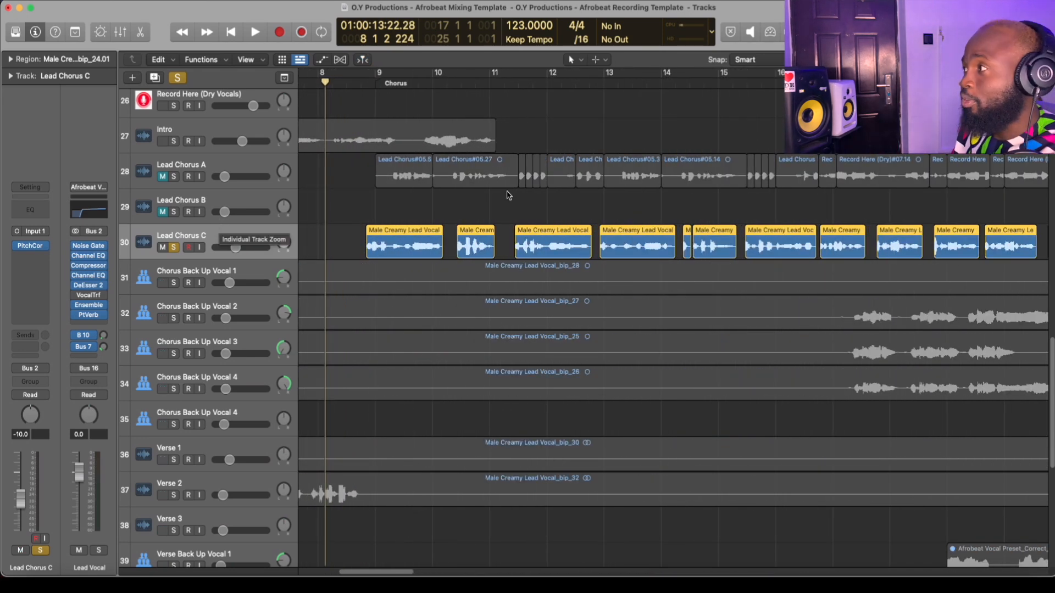
pyautogui.click(597, 60)
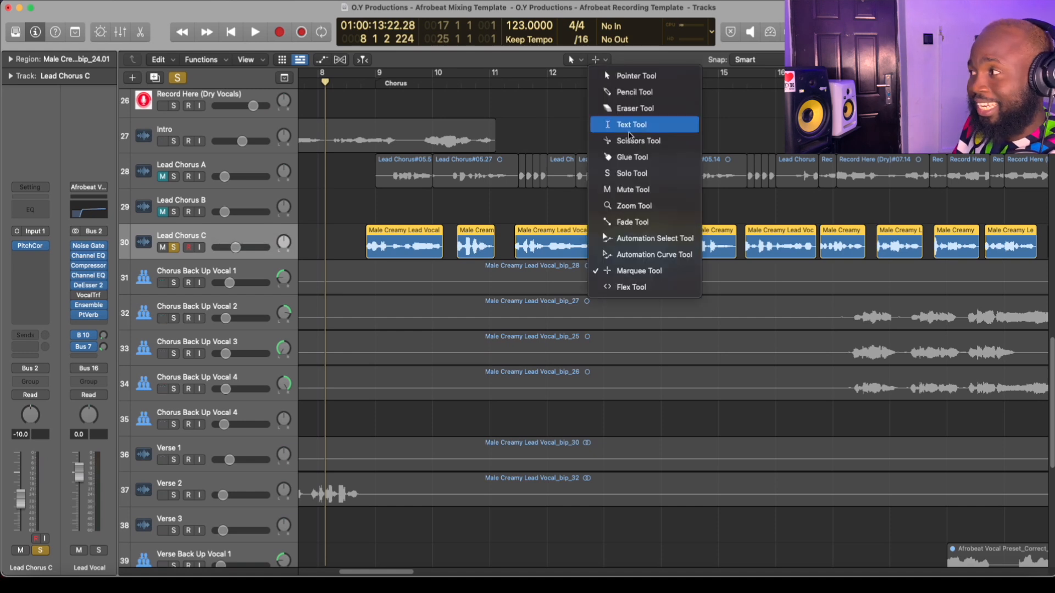
pyautogui.click(615, 219)
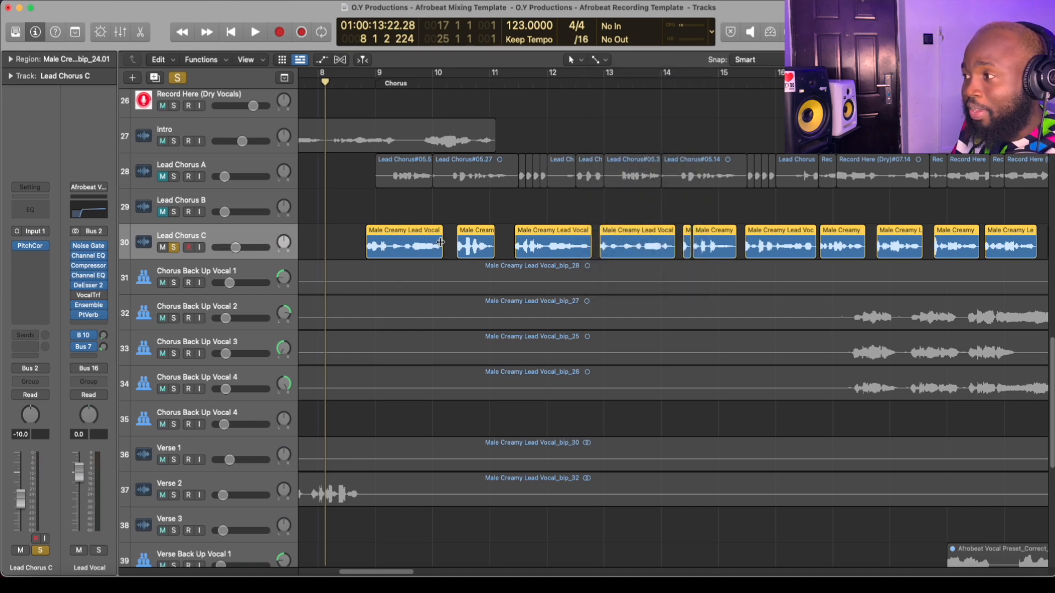
pyautogui.moveTo(440, 242); pyautogui.dragTo(436, 240)
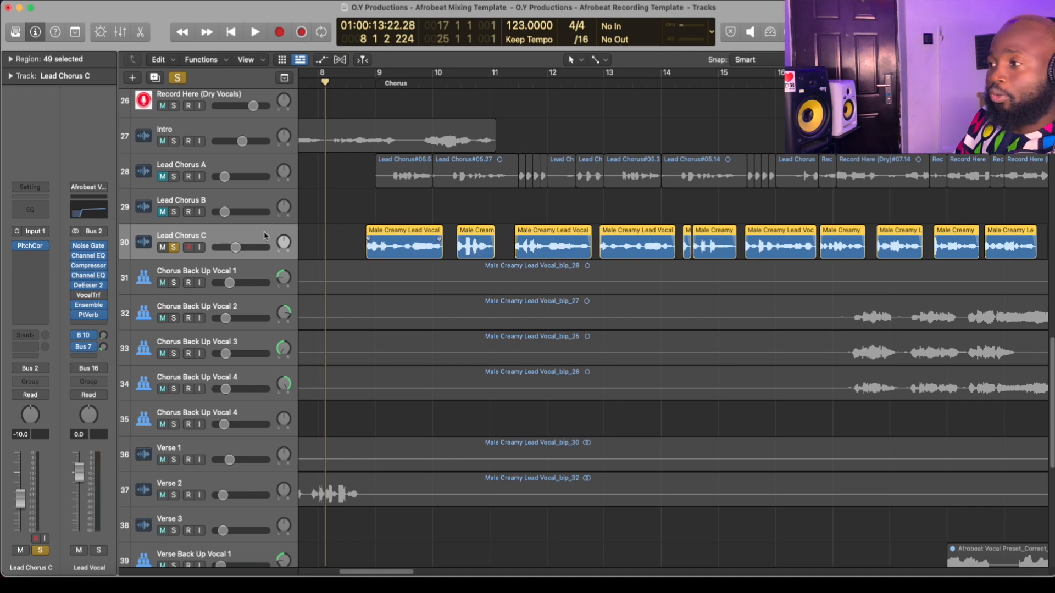
pyautogui.press('super+Right')
pyautogui.press('super+Right')
pyautogui.press('super+Right')
pyautogui.press('super+Right')
pyautogui.press('super+Right')
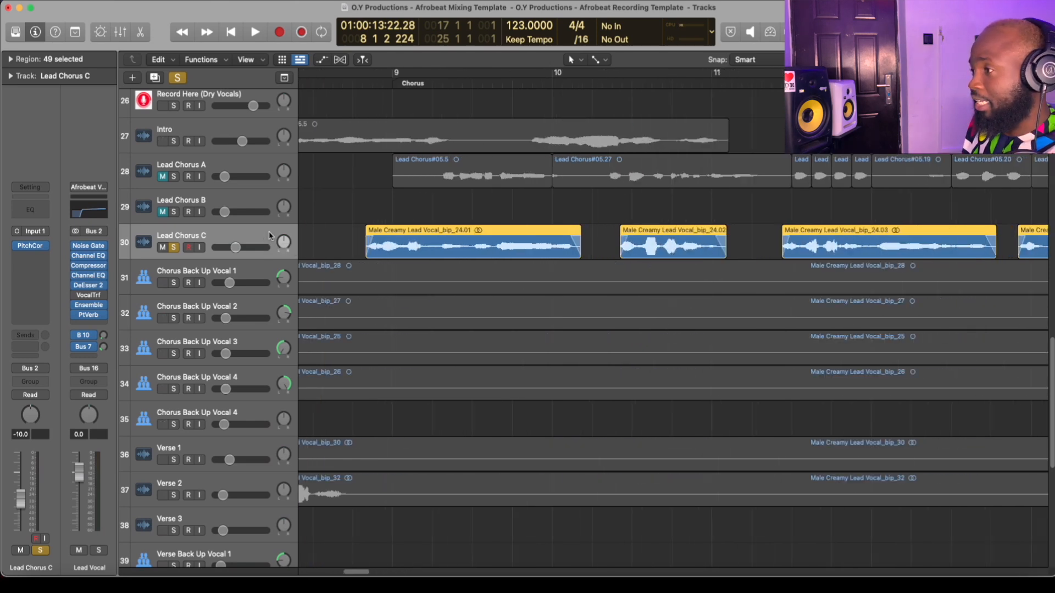
pyautogui.press('super+Left')
pyautogui.press('super+Left')
pyautogui.press('super+Left')
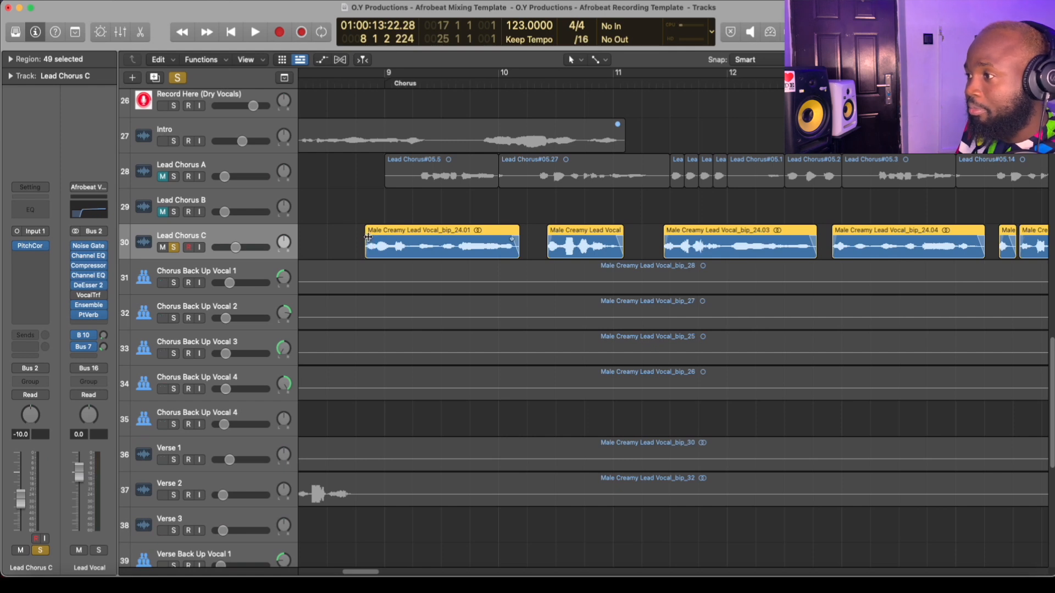
# Play the trimmed Lead Chorus C regions from bar 8, bringing the Chorus and Sub Chorus sections into view.
pyautogui.press('space')
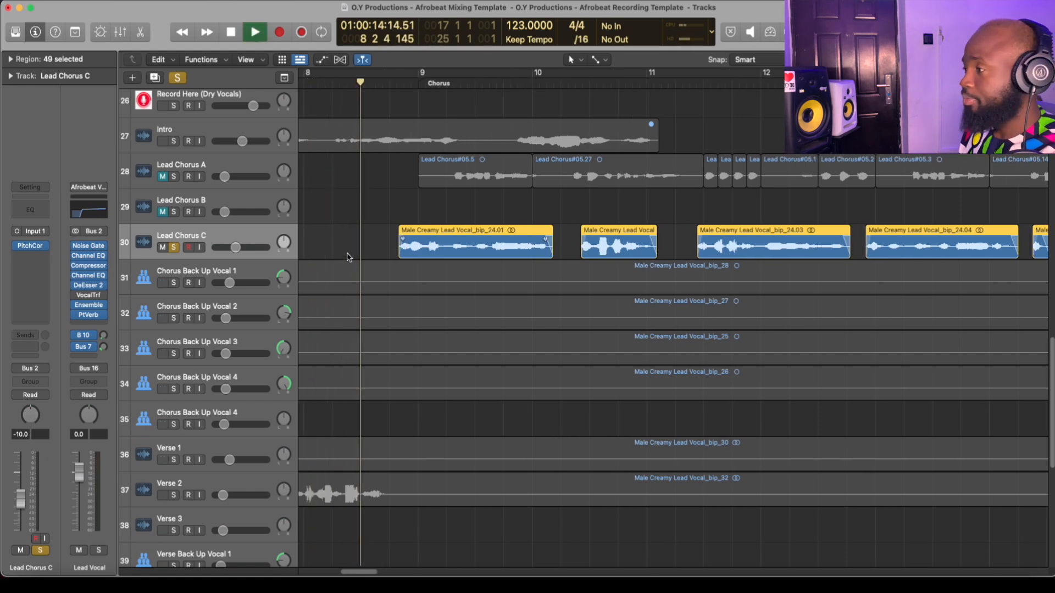
pyautogui.press('super+Left')
pyautogui.press('super+Left')
pyautogui.press('super+Left')
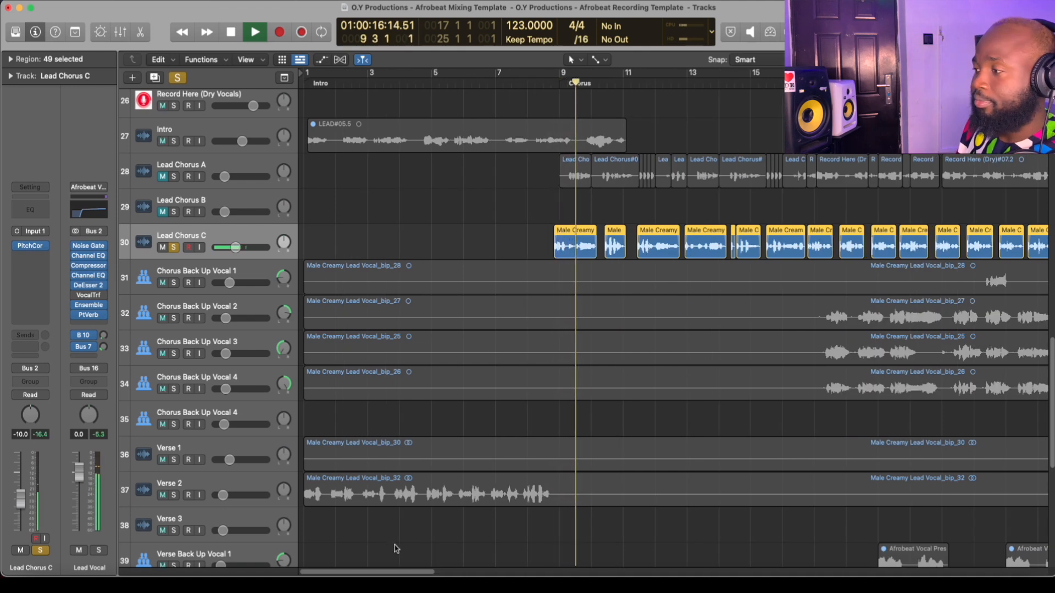
pyautogui.moveTo(378, 572); pyautogui.dragTo(426, 572)
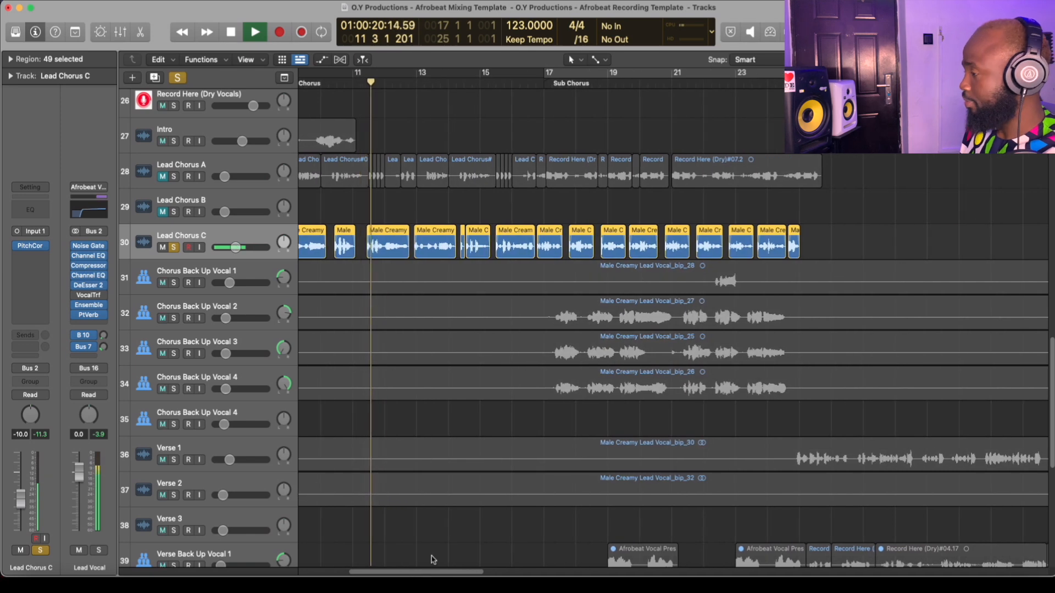
# Listen to the soloed Lead Chorus C regions into the Sub Chorus with the wider song arrangement in view.
pyautogui.press('super+Left')
pyautogui.press('super+Left')
pyautogui.press('super+Left')
pyautogui.press('super+Left')
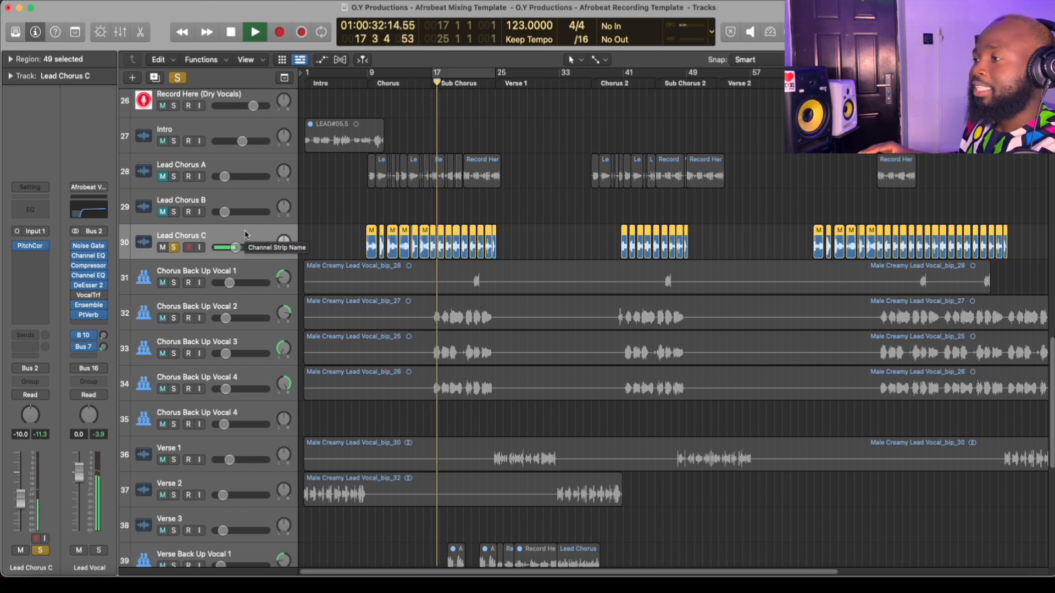
pyautogui.press('space')
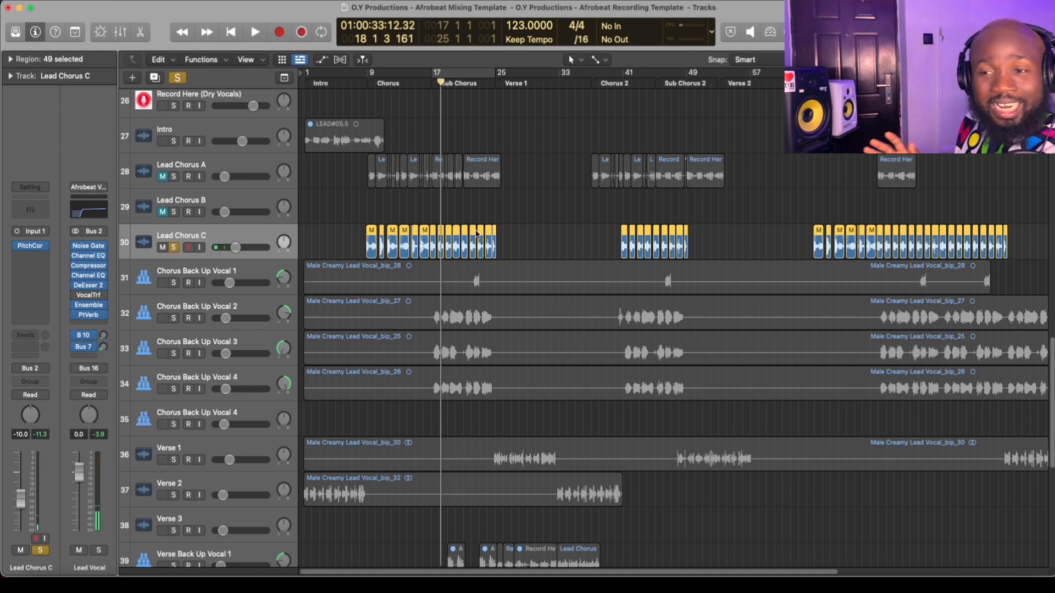
pyautogui.click(88, 246)
pyautogui.click(87, 249)
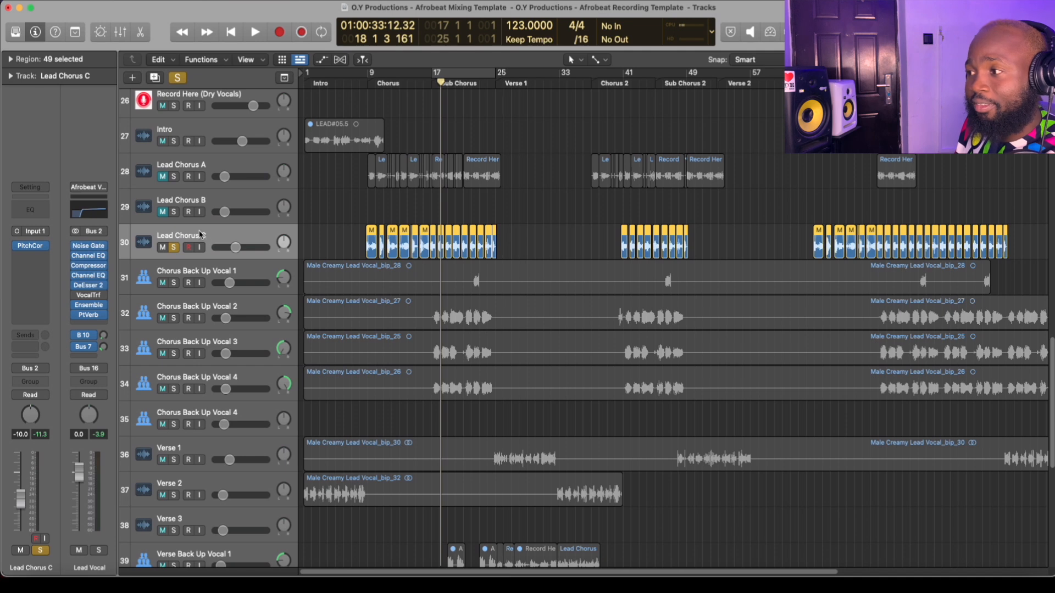
# Solo Chorus Back Up Vocal 2, 3 and 4 together with the lead and play them from around bar 14.
pyautogui.moveTo(174, 318); pyautogui.dragTo(176, 396)
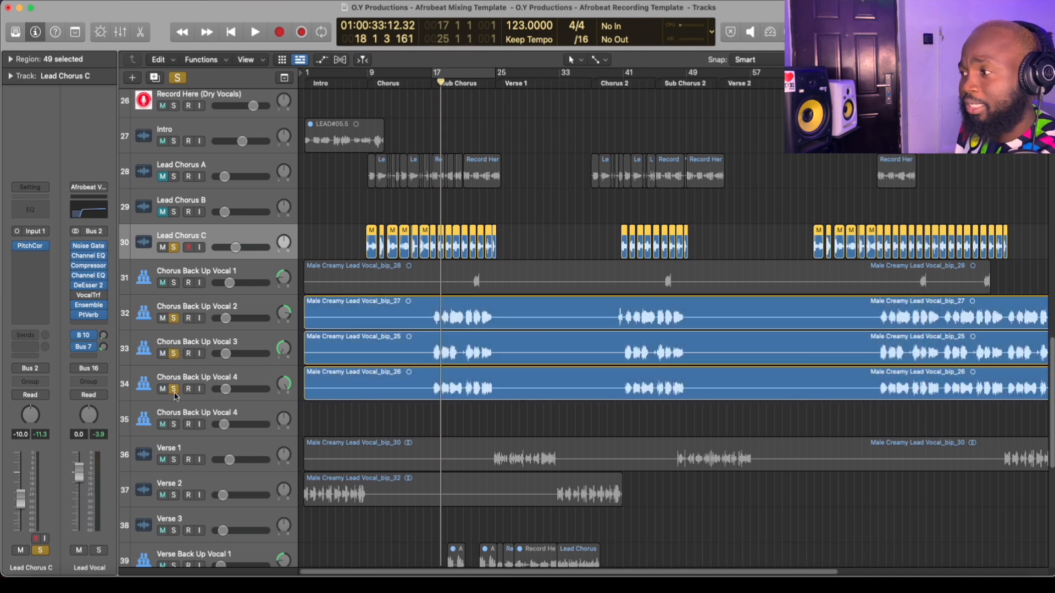
pyautogui.click(420, 81)
pyautogui.press('space')
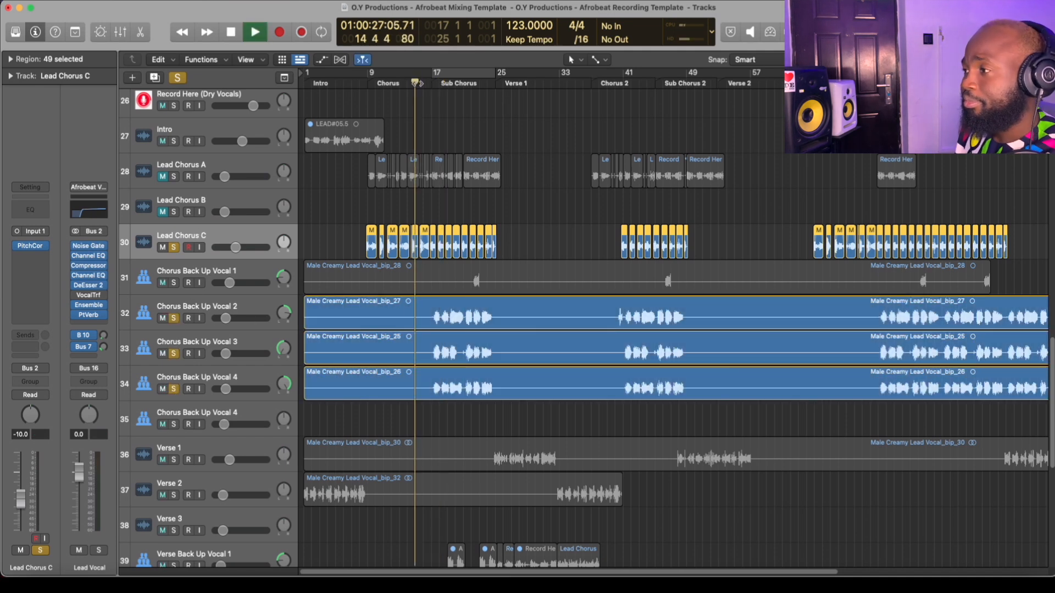
pyautogui.scroll(-2, 460, 177)
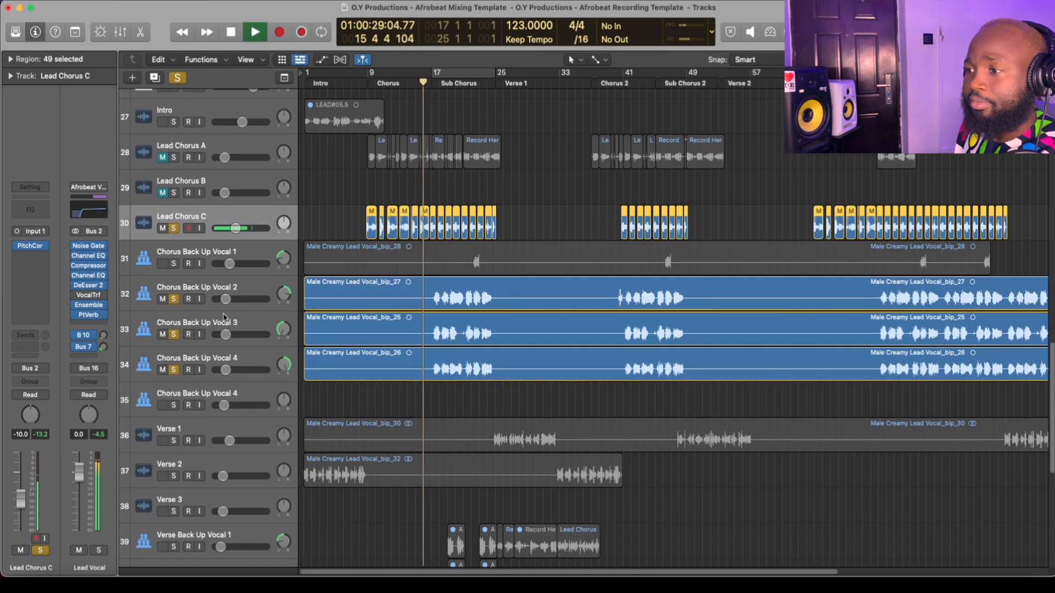
pyautogui.press('space')
pyautogui.click(209, 291)
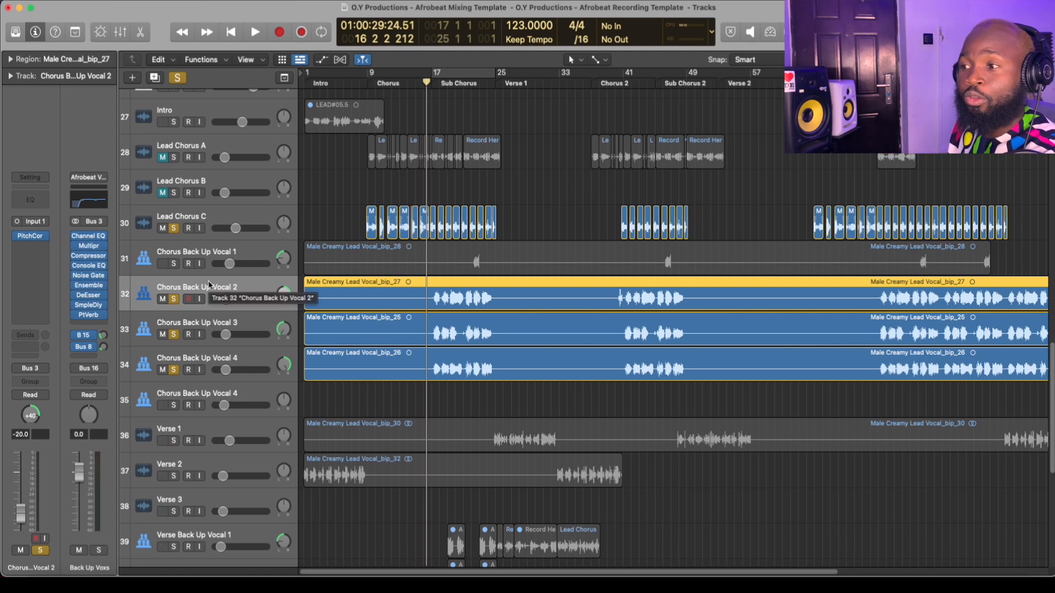
pyautogui.press('space')
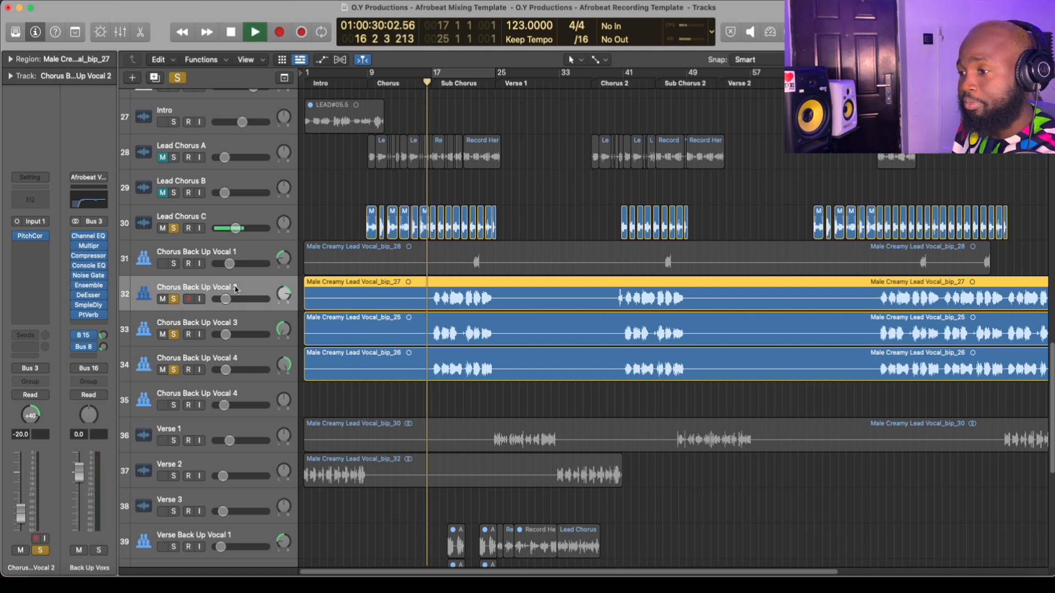
# Raise Chorus Back Up Vocal 3 to -17 dB and the soloed Chorus Back Up Vocal 4 to -12 dB while playing the Sub Chorus.
pyautogui.click(203, 327)
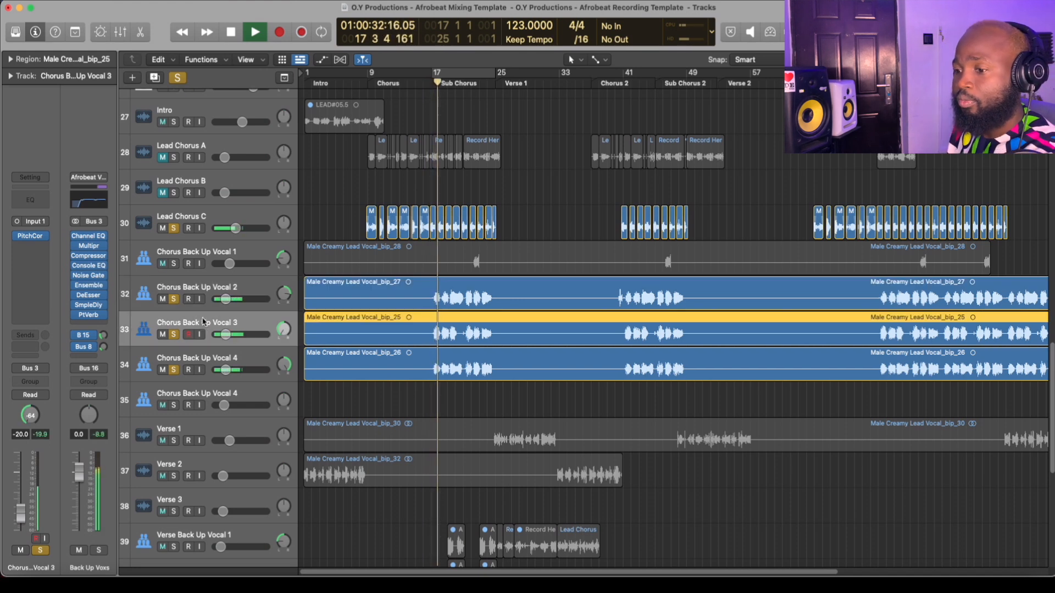
pyautogui.click(205, 290)
pyautogui.click(196, 331)
pyautogui.press('space')
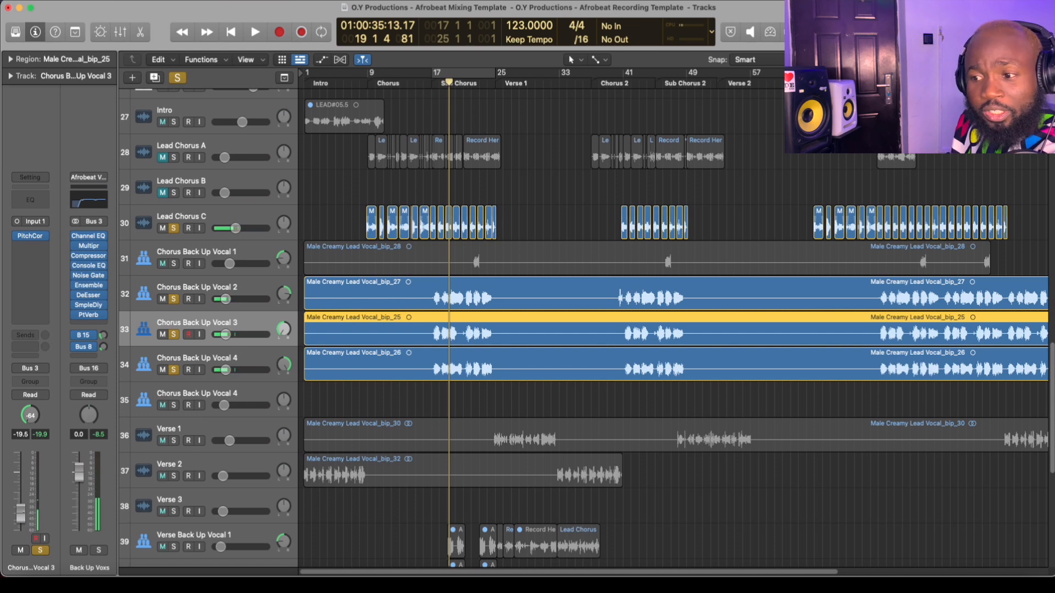
pyautogui.press('space')
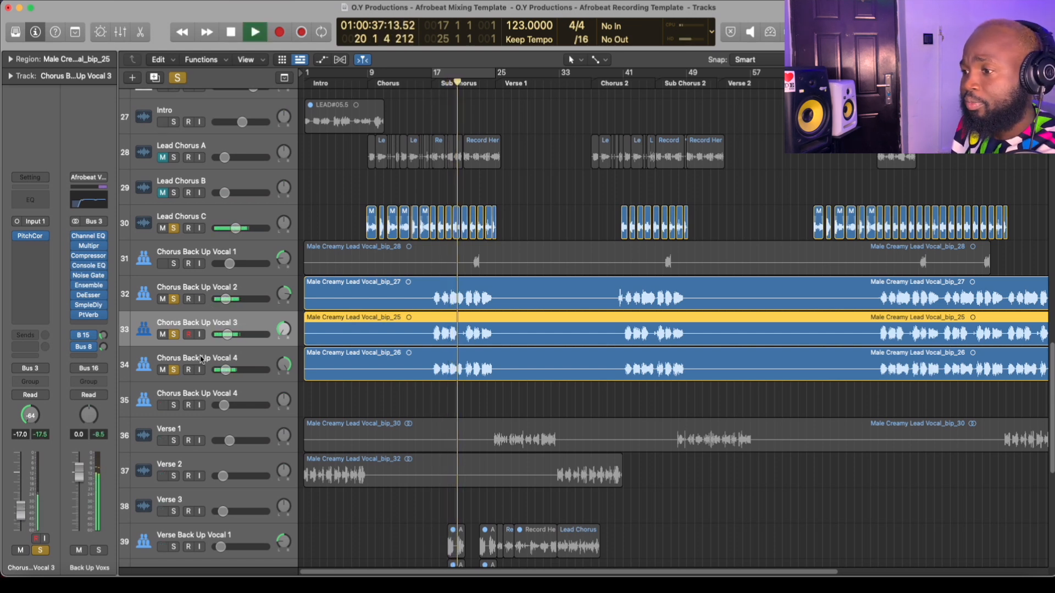
pyautogui.press('Down')
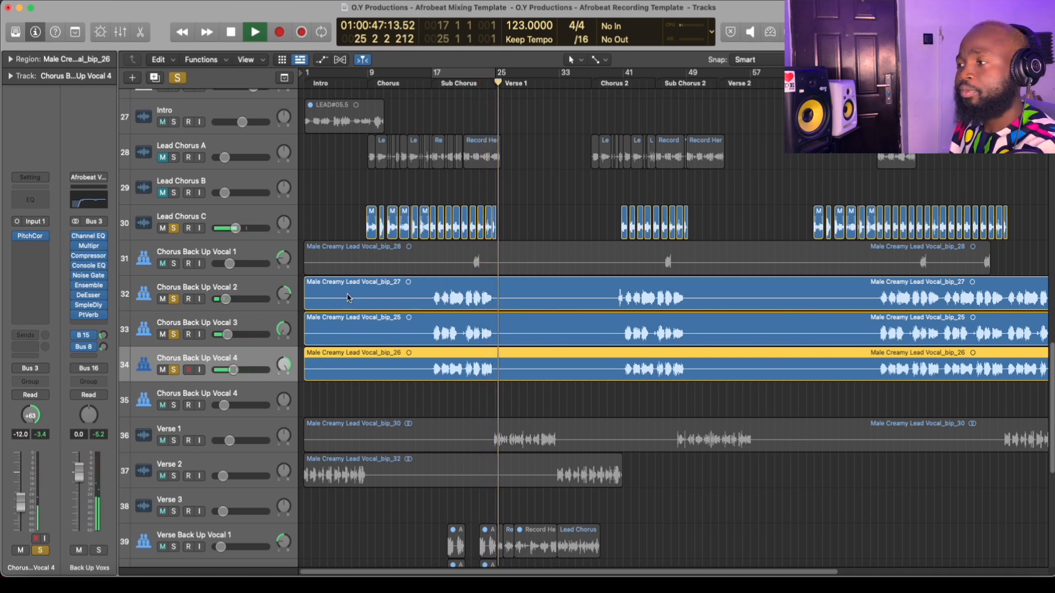
pyautogui.press('space')
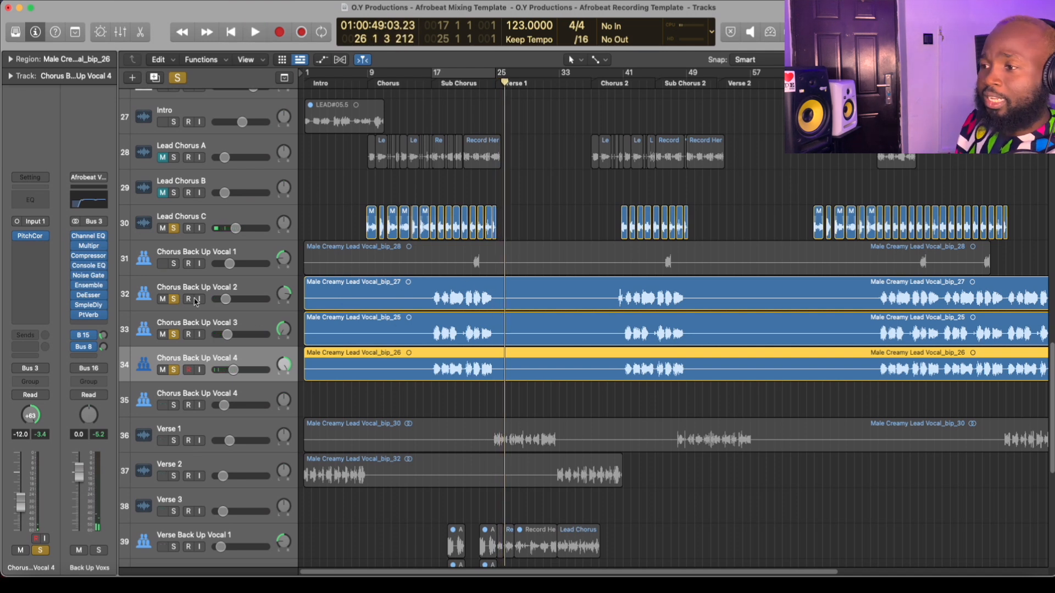
# Remove silence from the Chorus Back Up Vocal 2, 3 and 4 regions with a -28 dB threshold and 0.1000 sec minimum time.
pyautogui.click(221, 289)
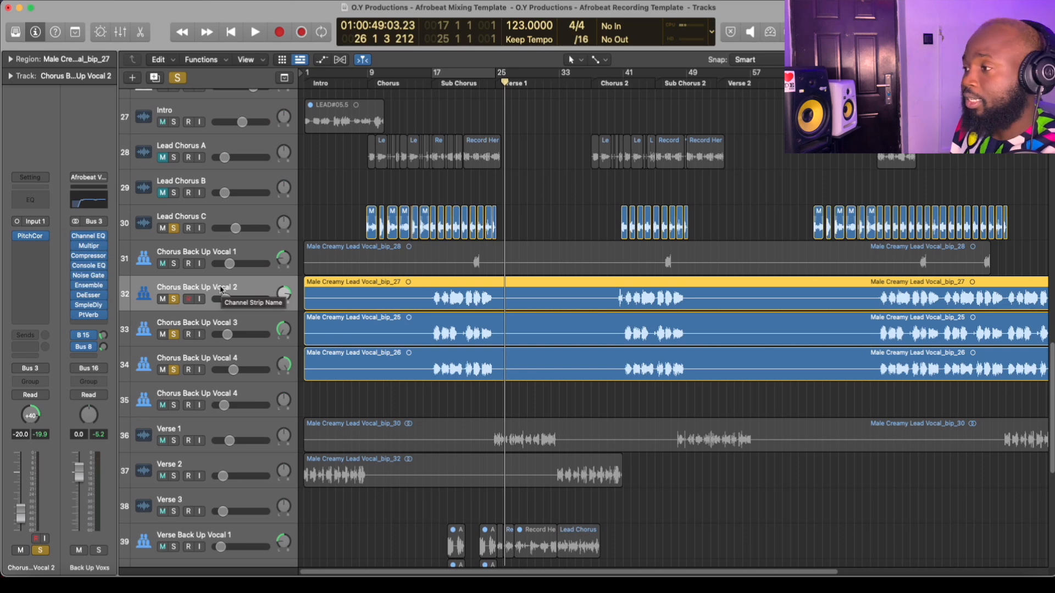
pyautogui.hotkey('ctrl', 'x')
pyautogui.press('Return')
pyautogui.click(215, 323)
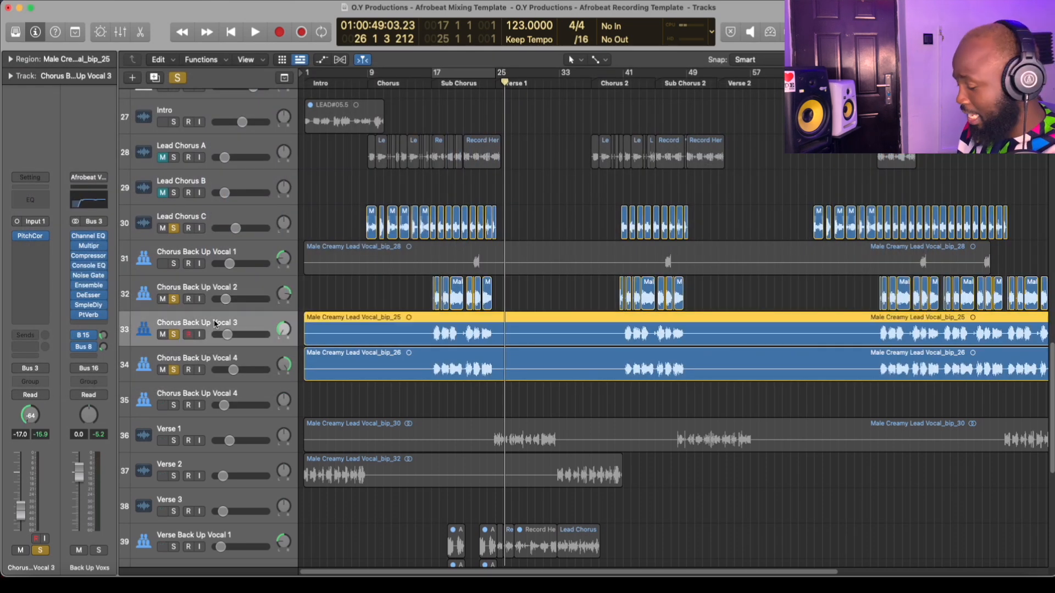
pyautogui.hotkey('ctrl', 'x')
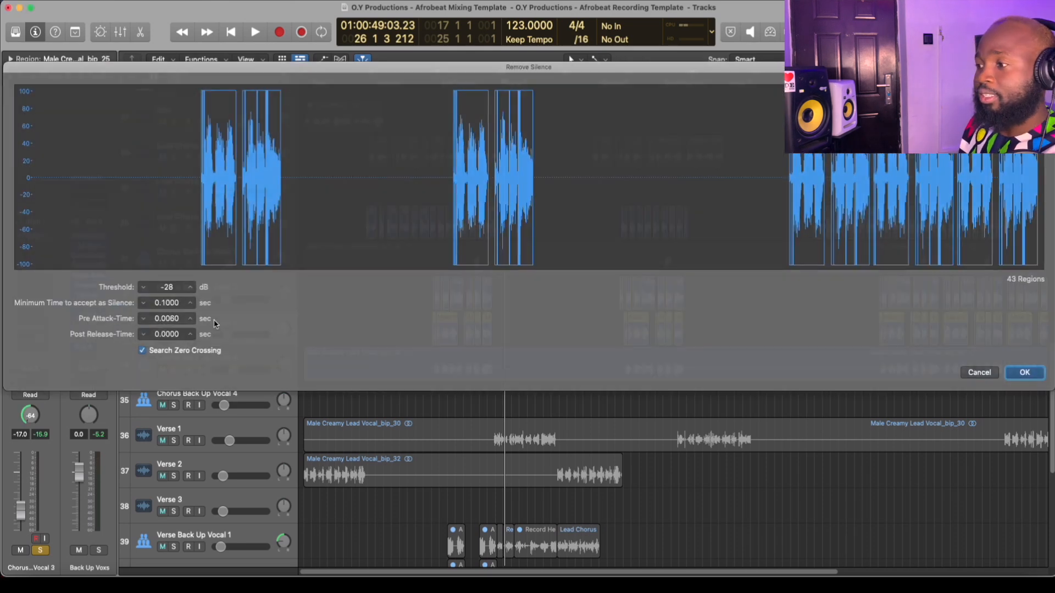
pyautogui.press('Return')
pyautogui.click(219, 352)
pyautogui.hotkey('ctrl', 'x')
pyautogui.press('Return')
# Mute and delete the four short stray regions at the start of the Sub Chorus on Chorus Back Up Vocal 2, 3 and 4.
pyautogui.press('super+Right')
pyautogui.press('super+Right')
pyautogui.press('super+Right')
pyautogui.press('super+Right')
pyautogui.press('super+Right')
pyautogui.press('super+Right')
pyautogui.press('super+Right')
pyautogui.press('super+Right')
pyautogui.press('super+Right')
pyautogui.press('super+Right')
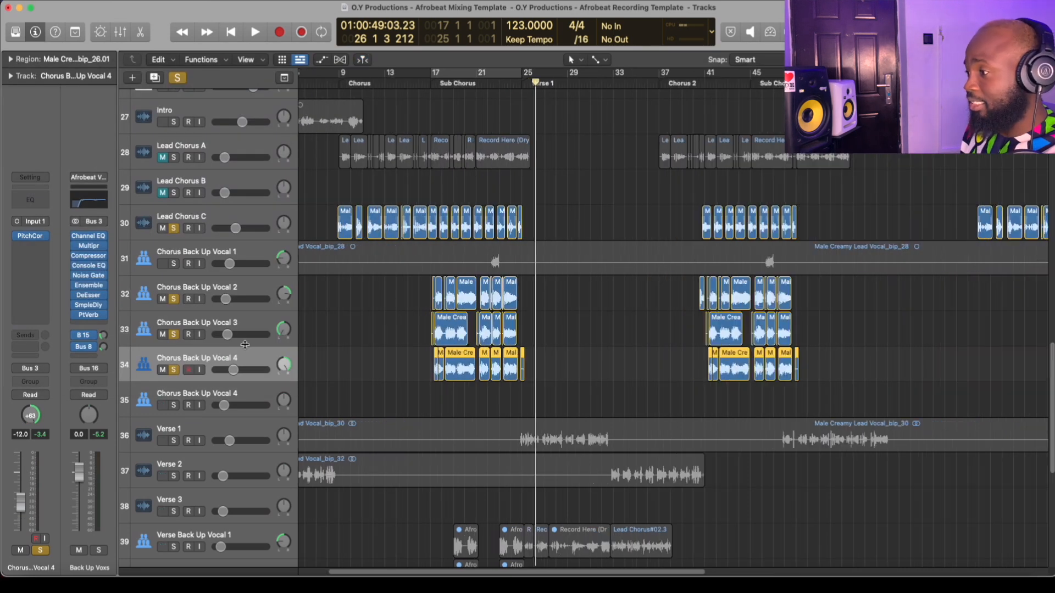
pyautogui.press('super+Right')
pyautogui.press('super+Right')
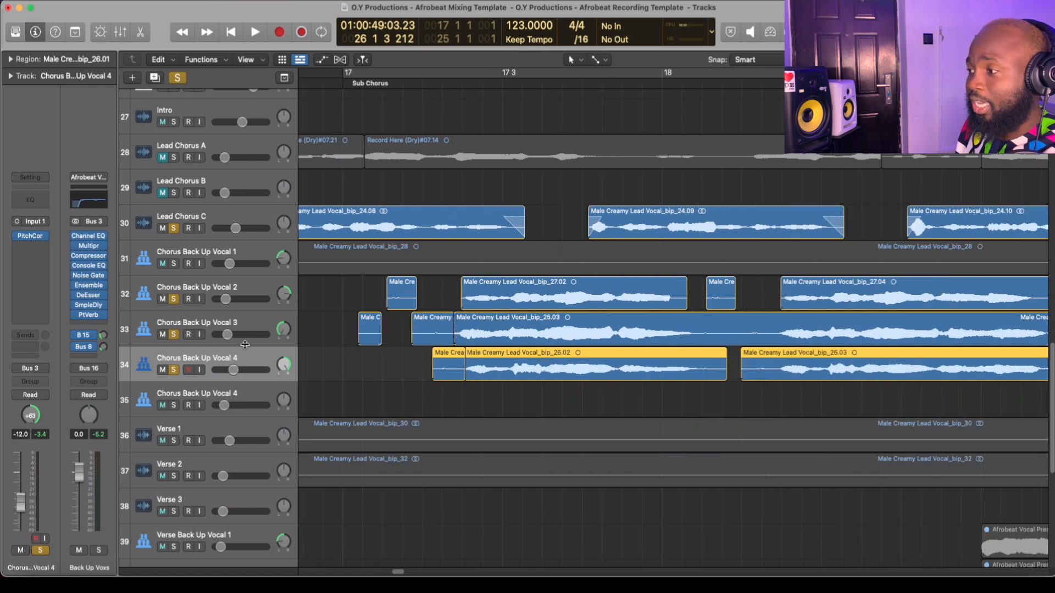
pyautogui.moveTo(437, 292); pyautogui.dragTo(361, 381)
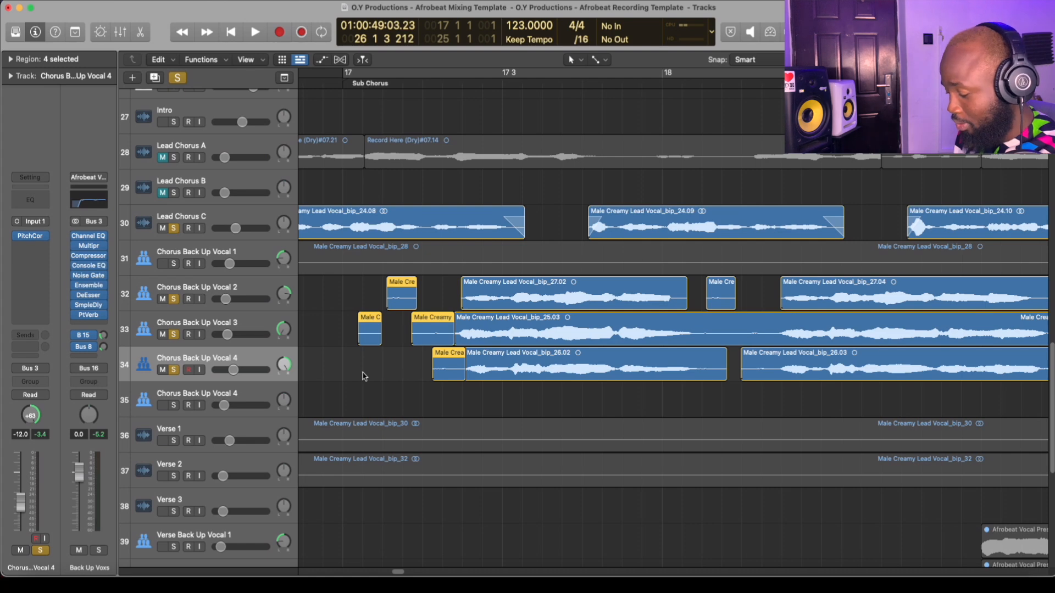
pyautogui.hotkey('ctrl', 'm')
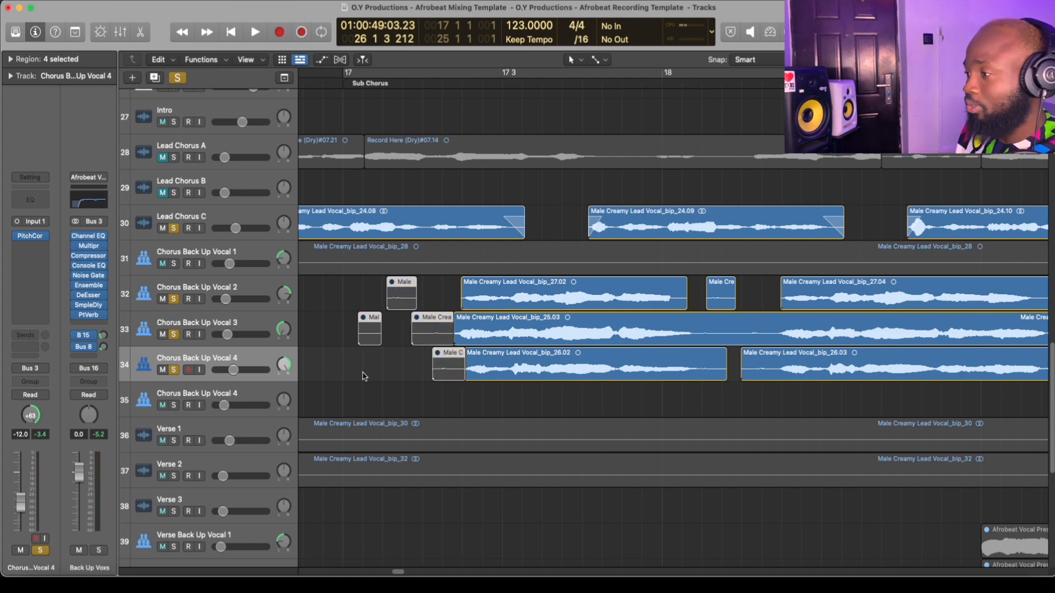
pyautogui.press('Delete')
# Examine the split lead and back-up chorus regions from the Sub Chorus out to the full song, keeping Lead Chorus C soloed.
pyautogui.press('super+Left')
pyautogui.press('super+Left')
pyautogui.press('super+Left')
pyautogui.press('super+Left')
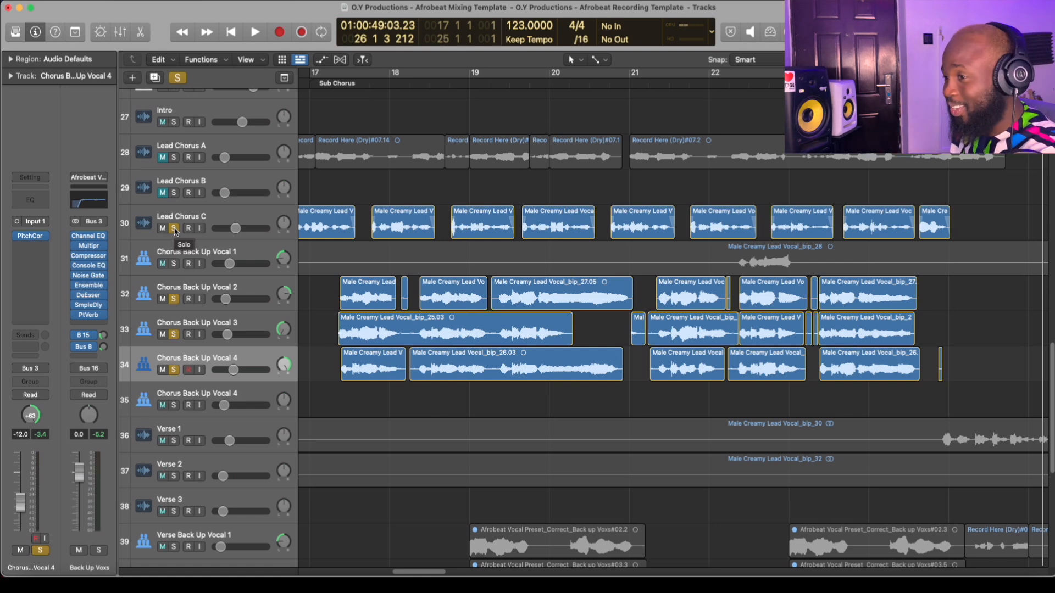
pyautogui.click(174, 229)
pyautogui.click(175, 229)
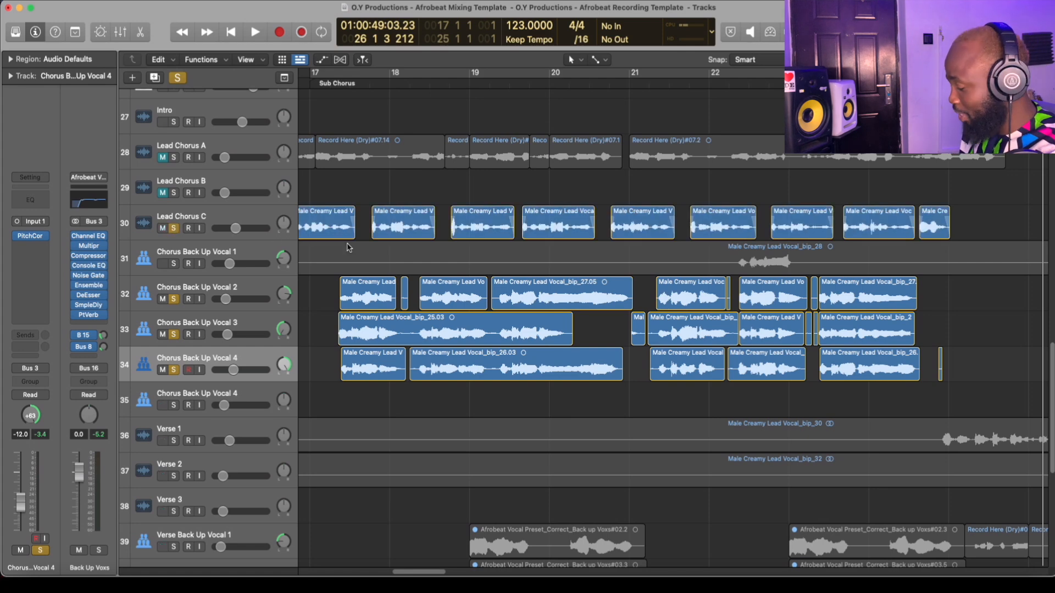
pyautogui.press('super+Left')
pyautogui.press('super+Left')
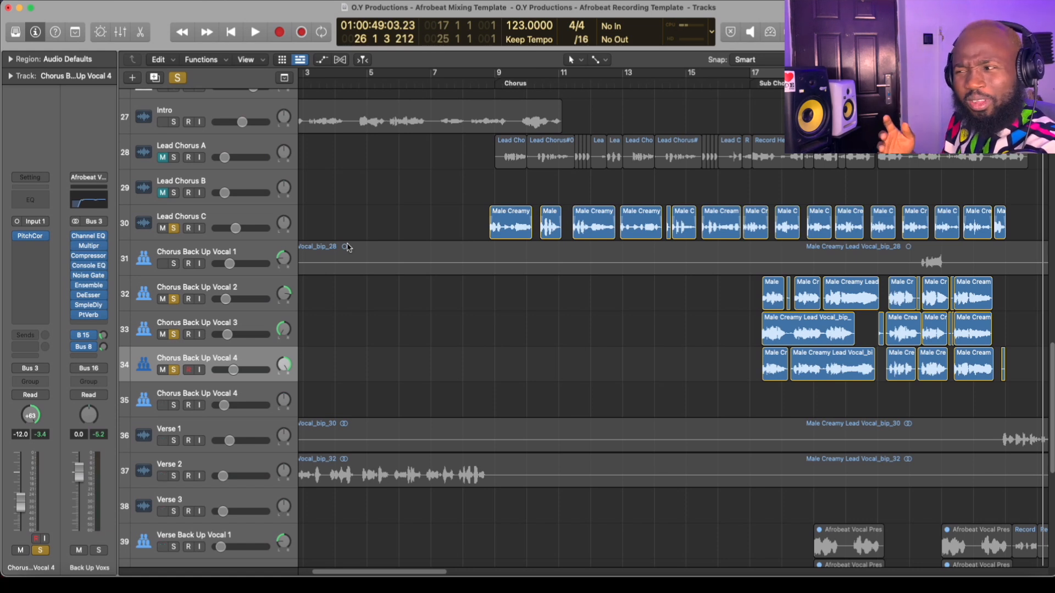
pyautogui.press('super+Left')
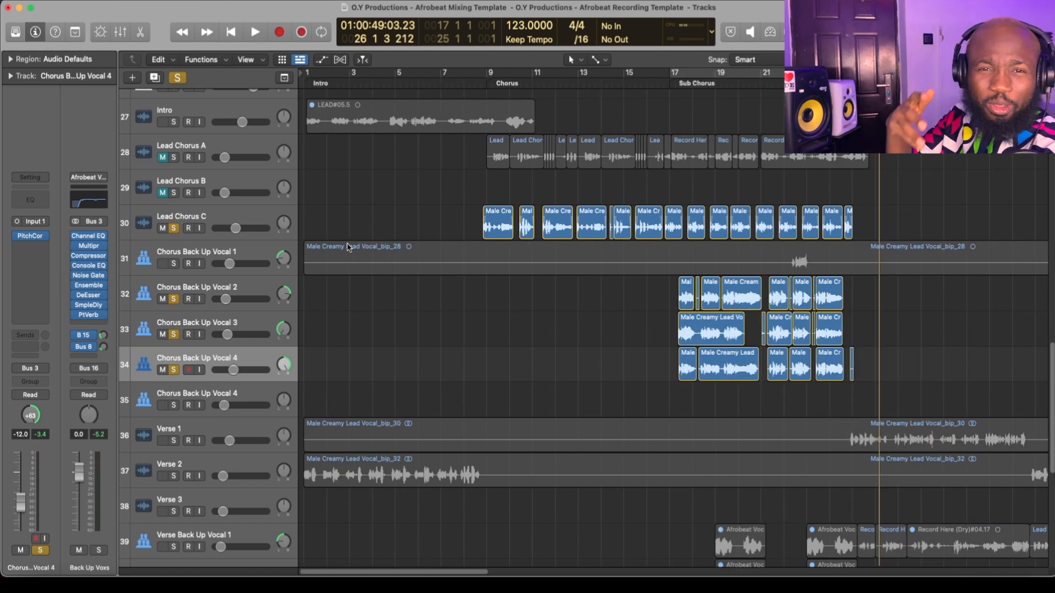
pyautogui.press('super+Left')
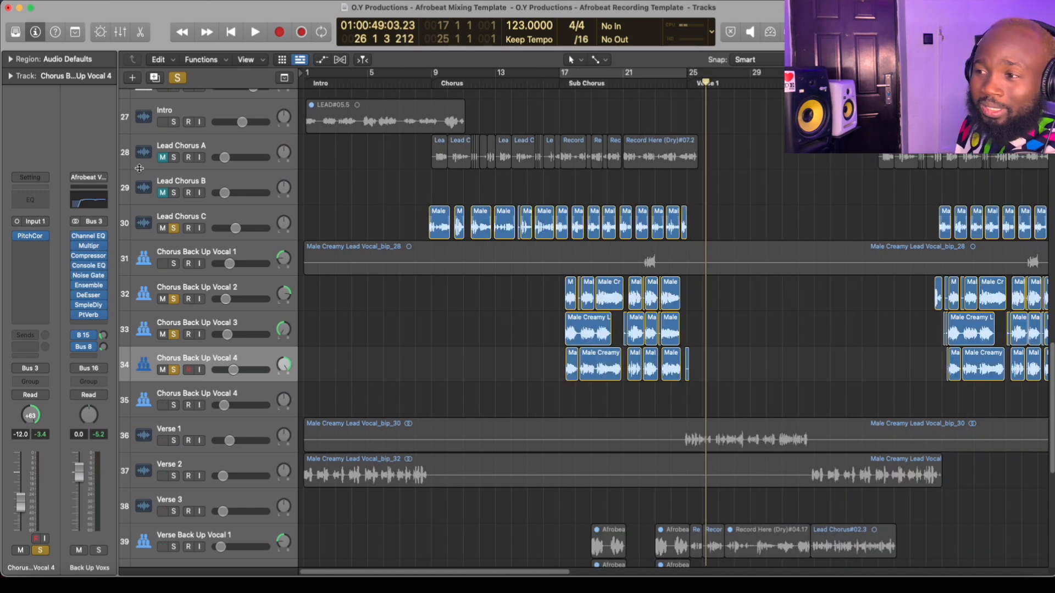
pyautogui.press('super+Left')
pyautogui.press('super+Up')
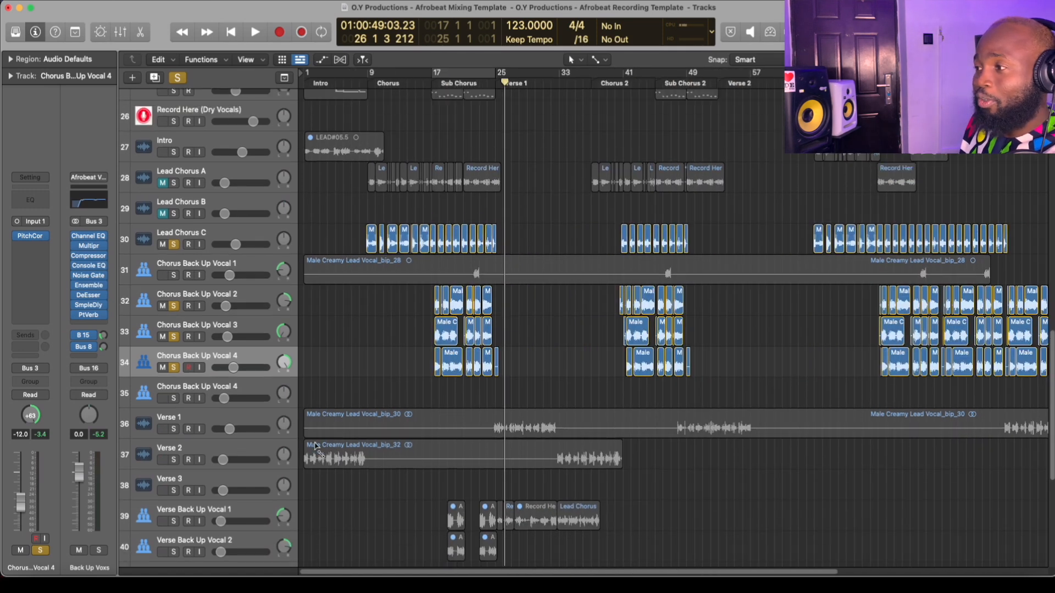
pyautogui.press('super+Left')
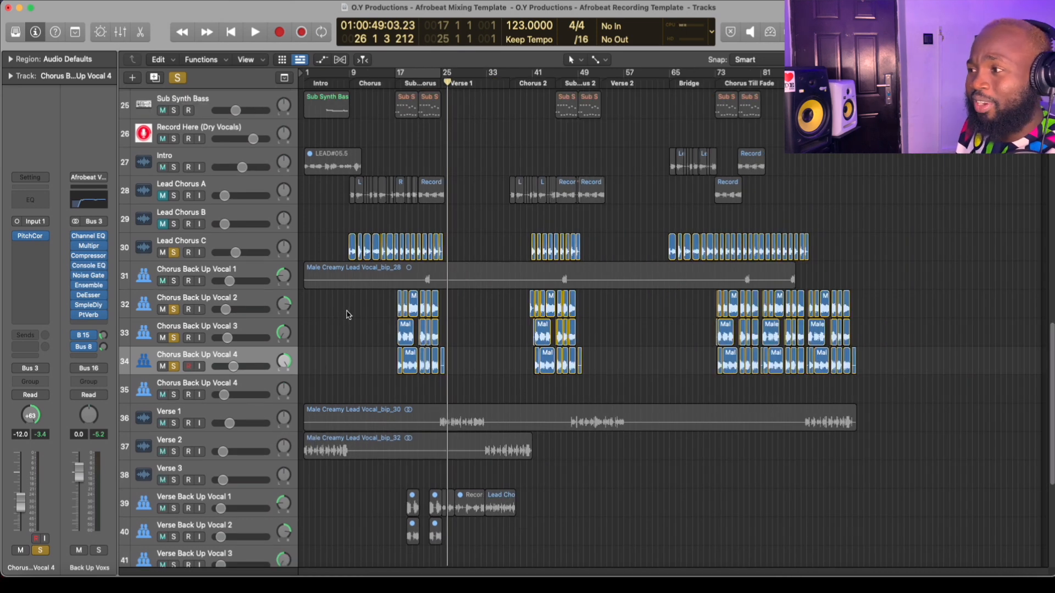
# Play the soloed vocals from bar 9 with cycling off, and solo the Verse 1 track as well.
pyautogui.click(349, 81)
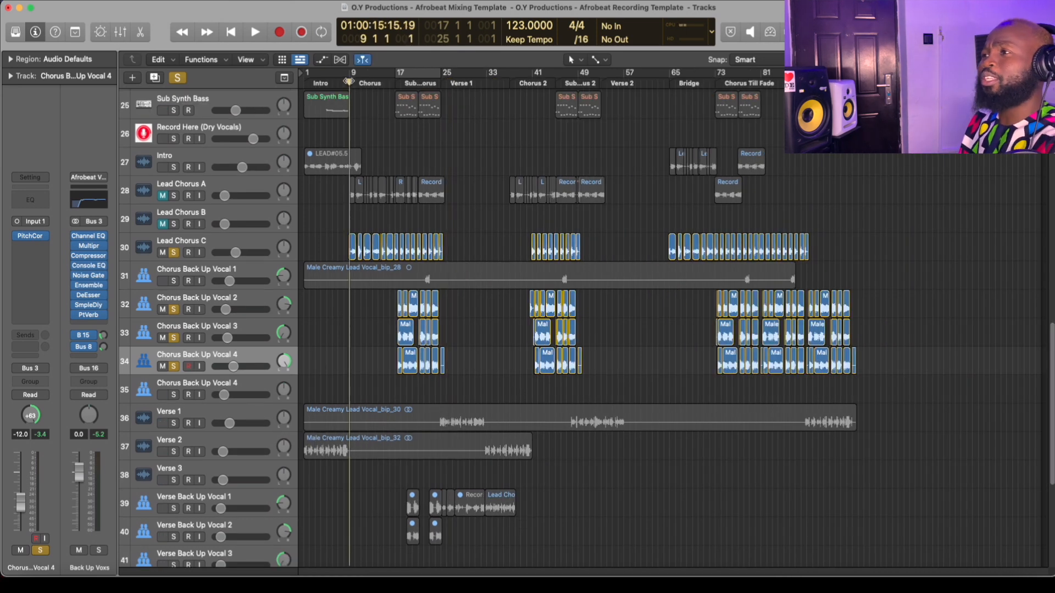
pyautogui.click(412, 73)
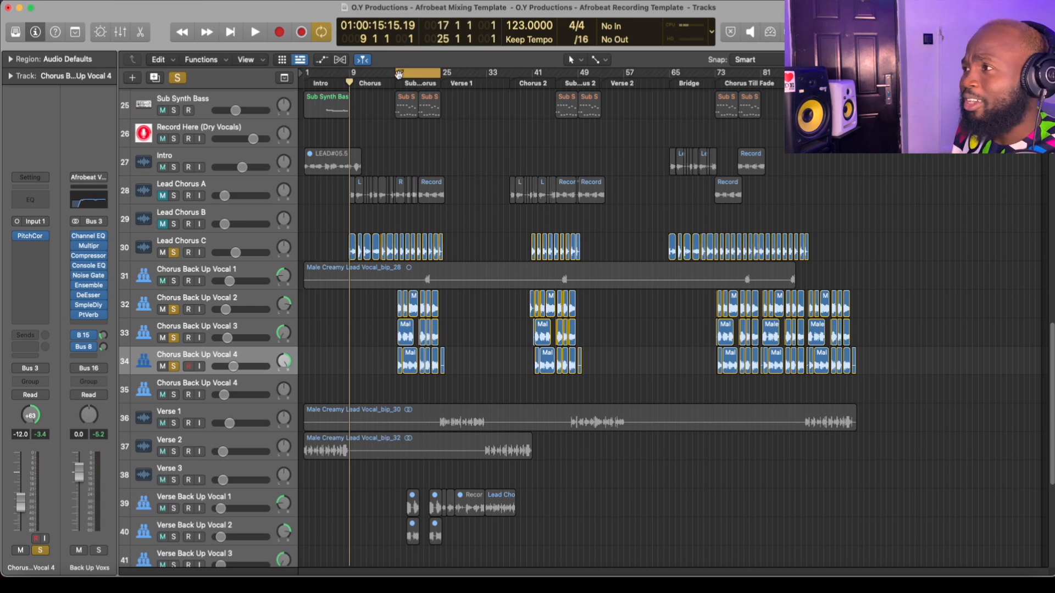
pyautogui.click(400, 73)
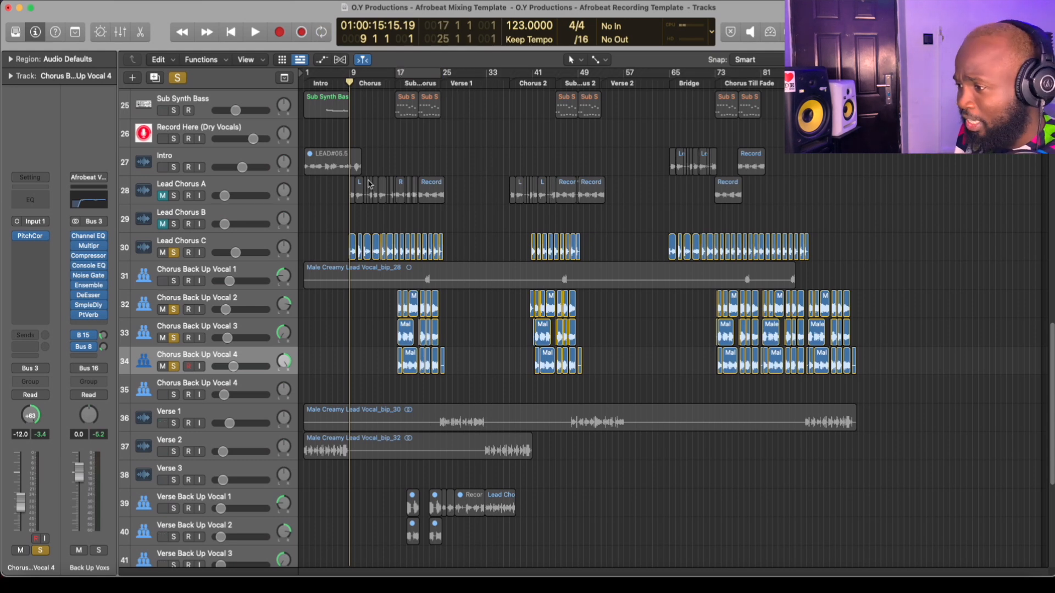
pyautogui.scroll(-3, 373, 219)
pyautogui.press('space')
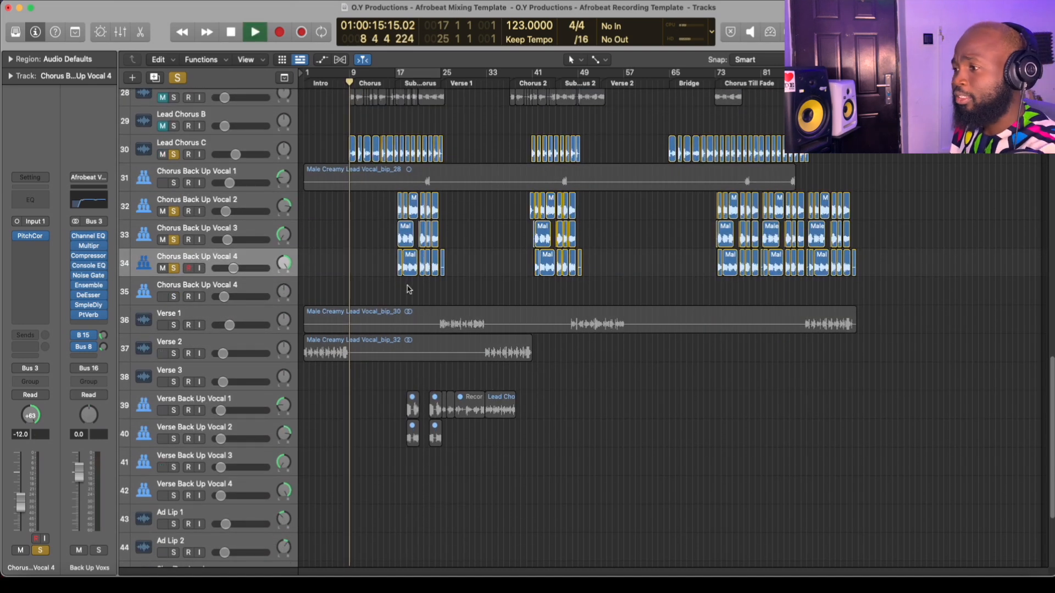
pyautogui.click(173, 324)
pyautogui.click(231, 318)
pyautogui.press('space')
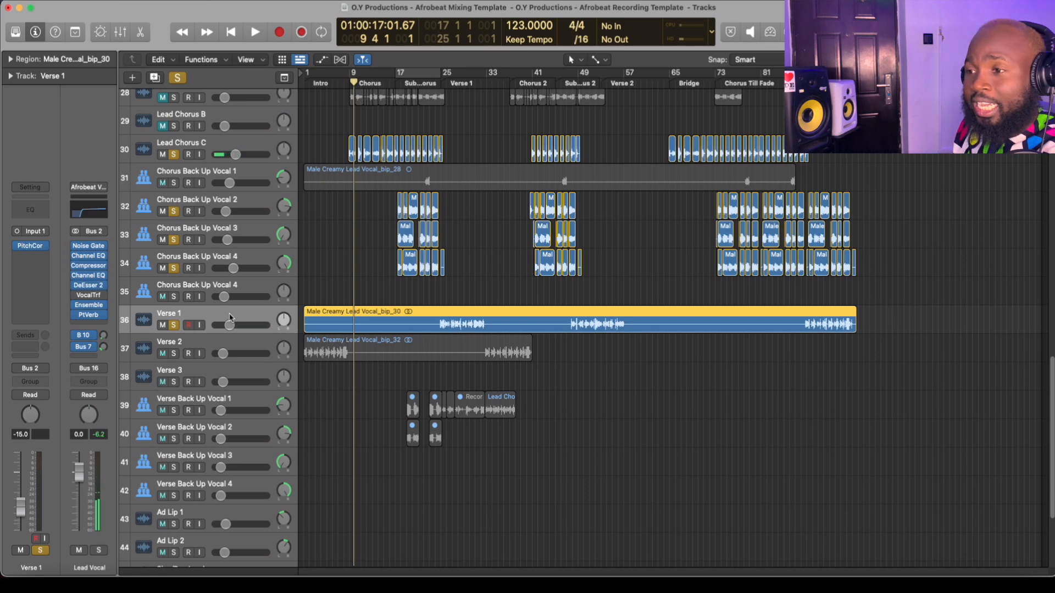
# Show the mixer and play the chorus to check the peak level on the Stereo Out channel.
pyautogui.press('x')
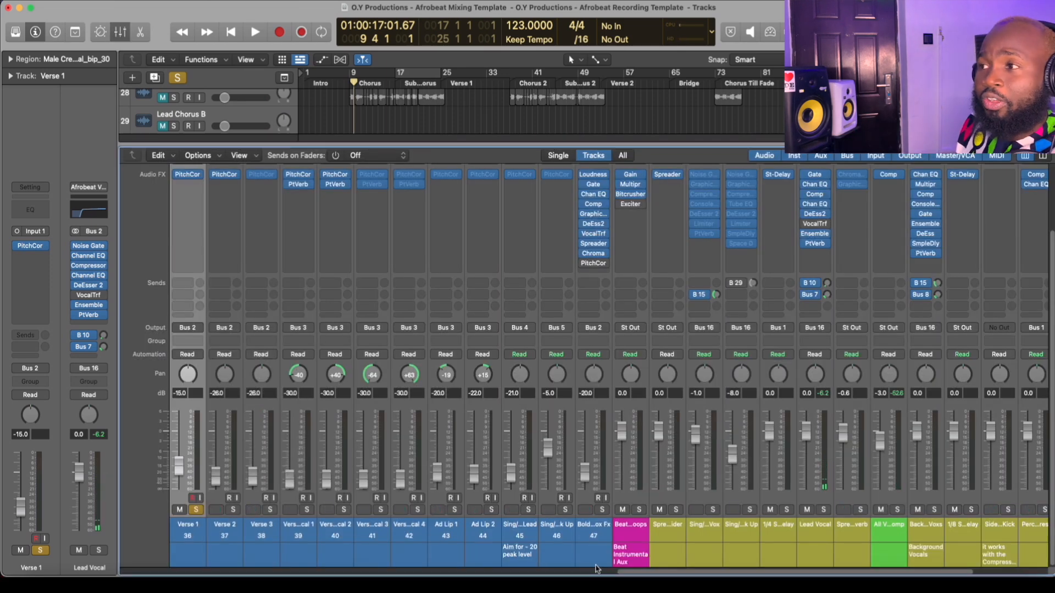
pyautogui.press('space')
pyautogui.hscroll(5, 736, 569)
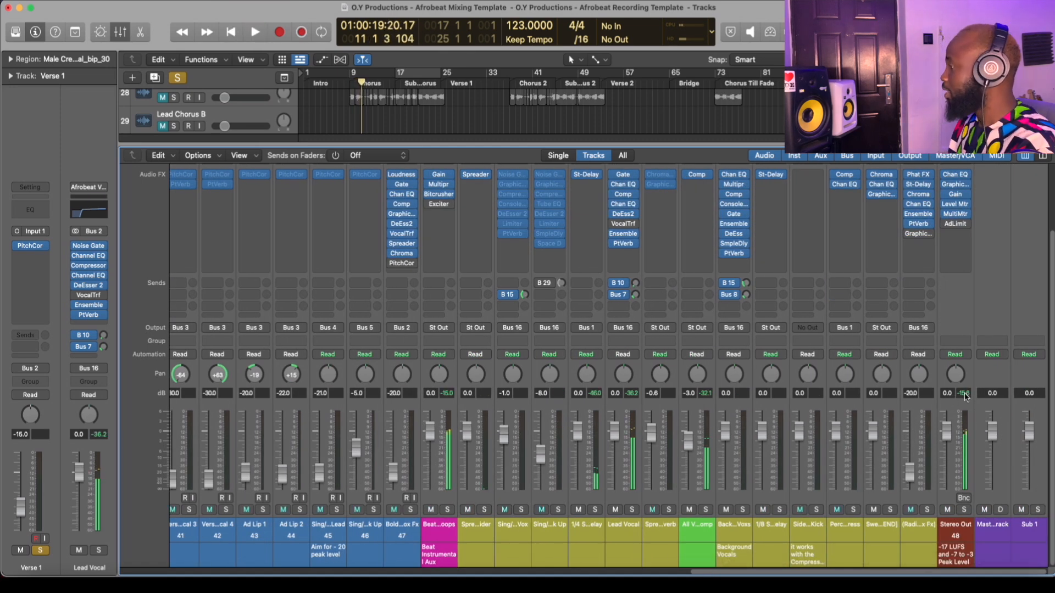
pyautogui.press('space')
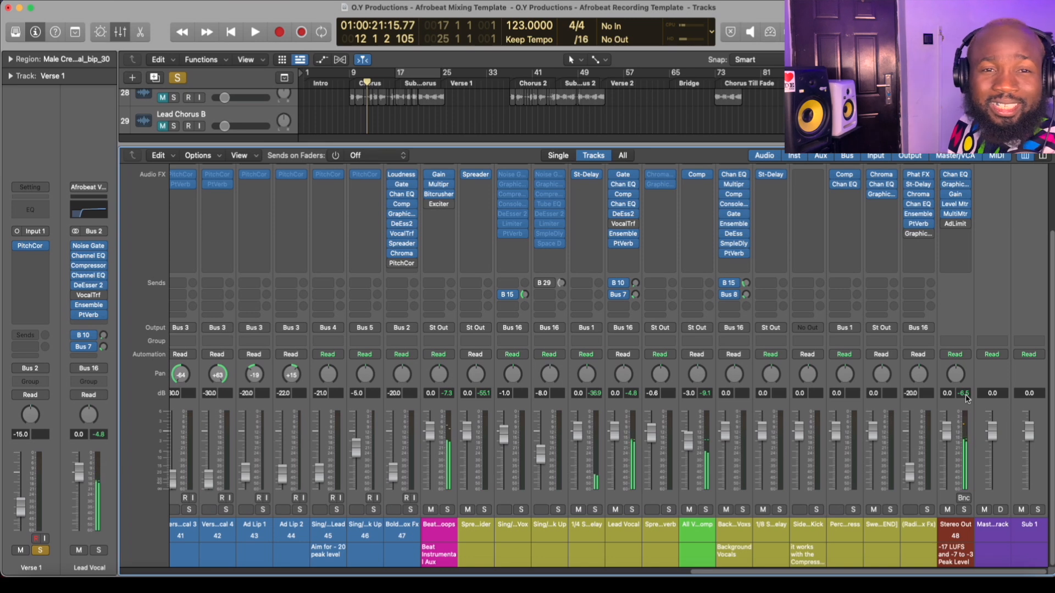
# Continue the chorus playback in short passages, comparing the Stereo Out peak with the -7 to -3 target noted on its channel.
pyautogui.press('space')
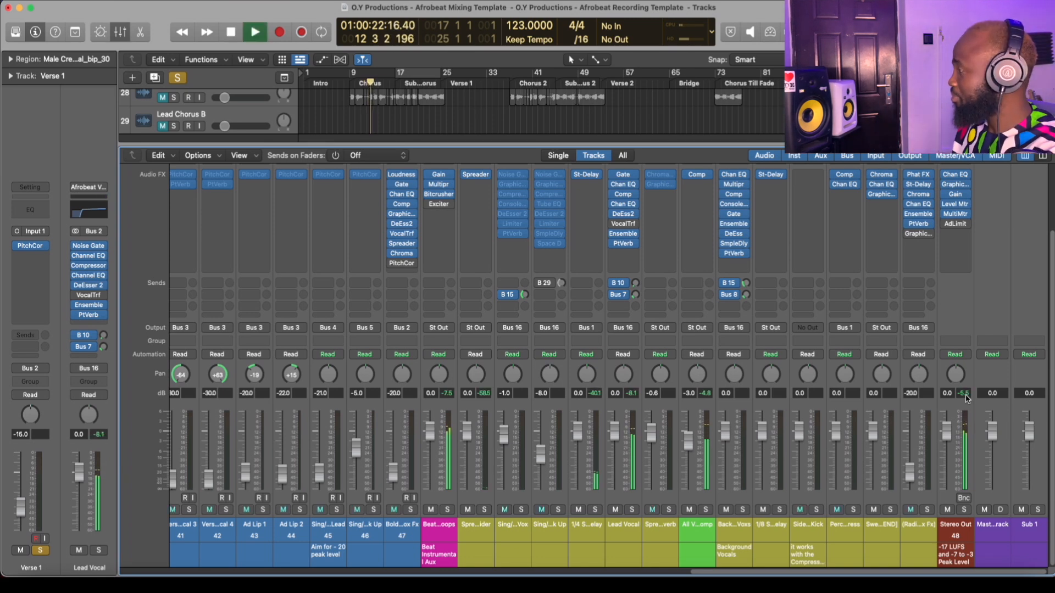
pyautogui.press('space')
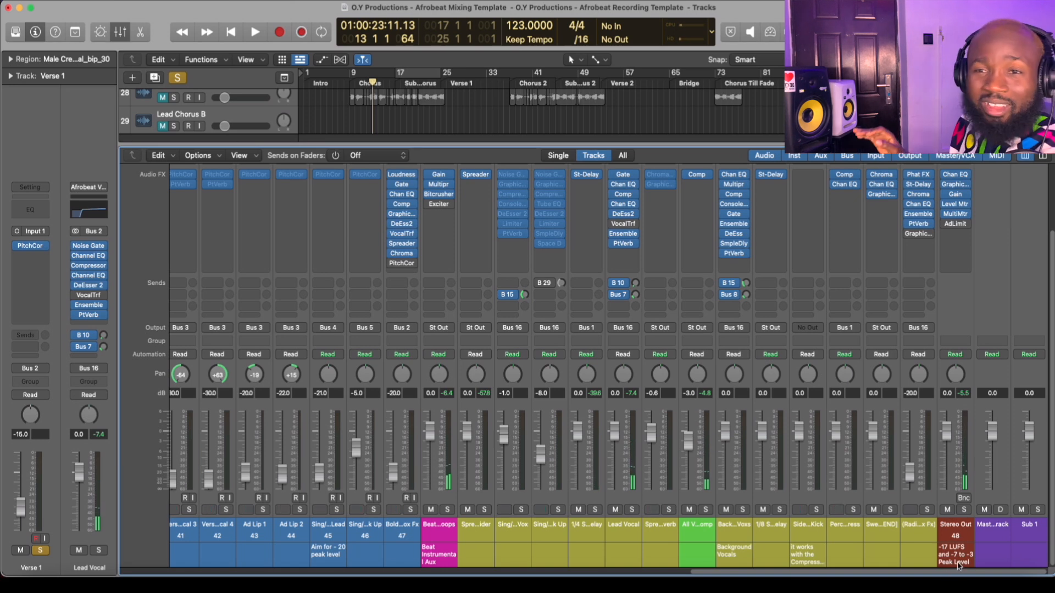
pyautogui.press('space')
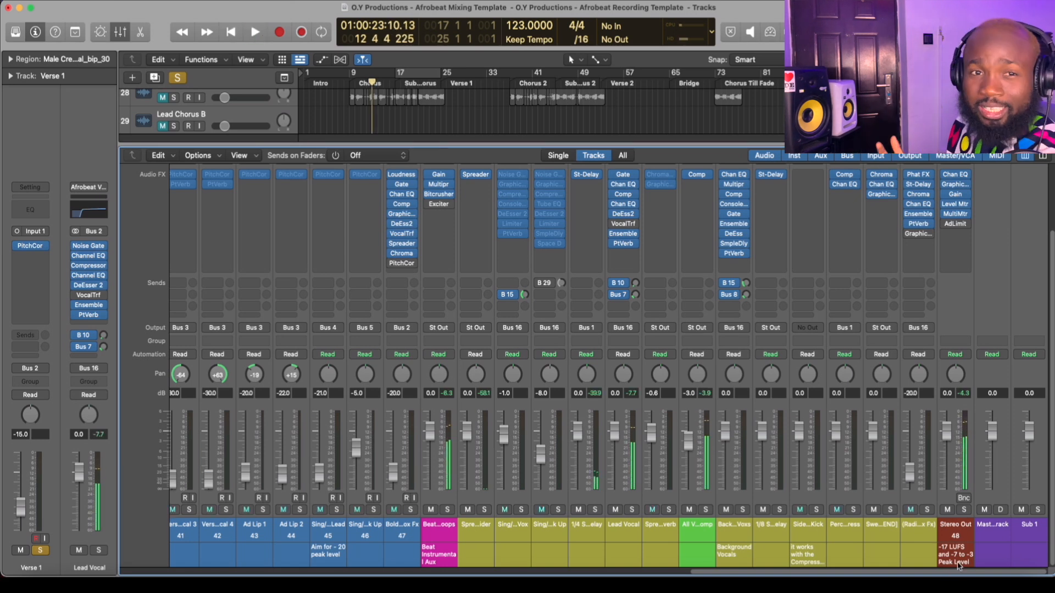
pyautogui.press('space')
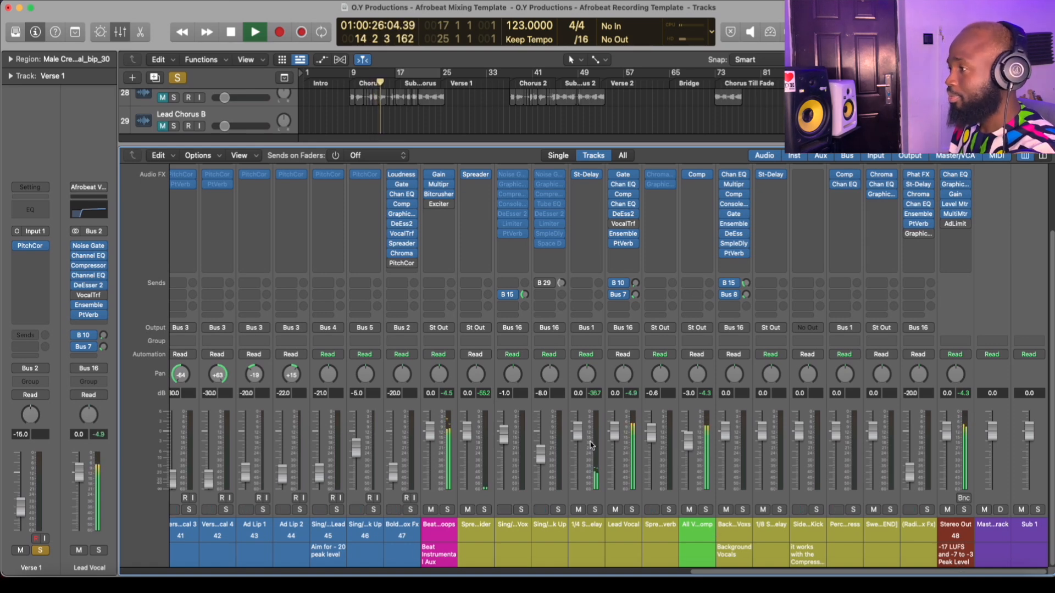
# Hide the mixer and mute the short stray regions ending the Sub Chorus and Sub Chorus 2 on Chorus Back Up Vocal 4 during playback.
pyautogui.press('x')
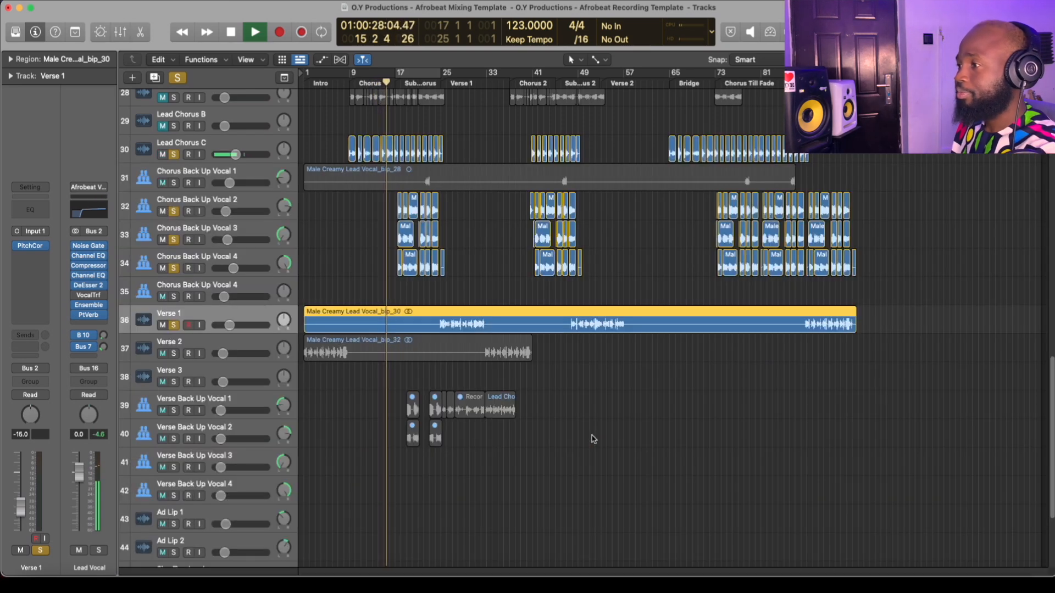
pyautogui.press('x')
pyautogui.press('x')
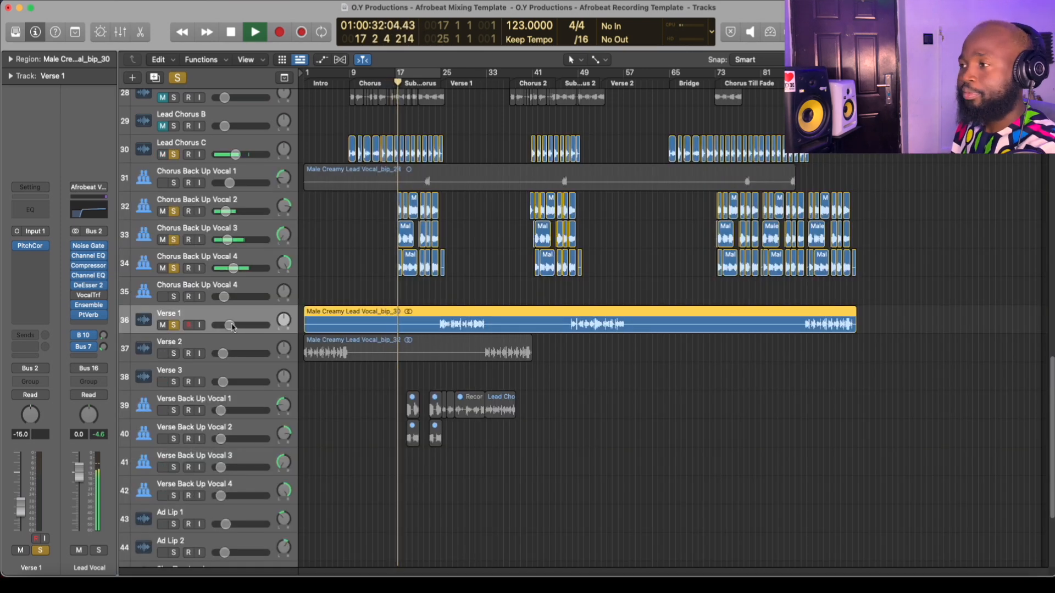
pyautogui.moveTo(464, 240); pyautogui.dragTo(445, 269)
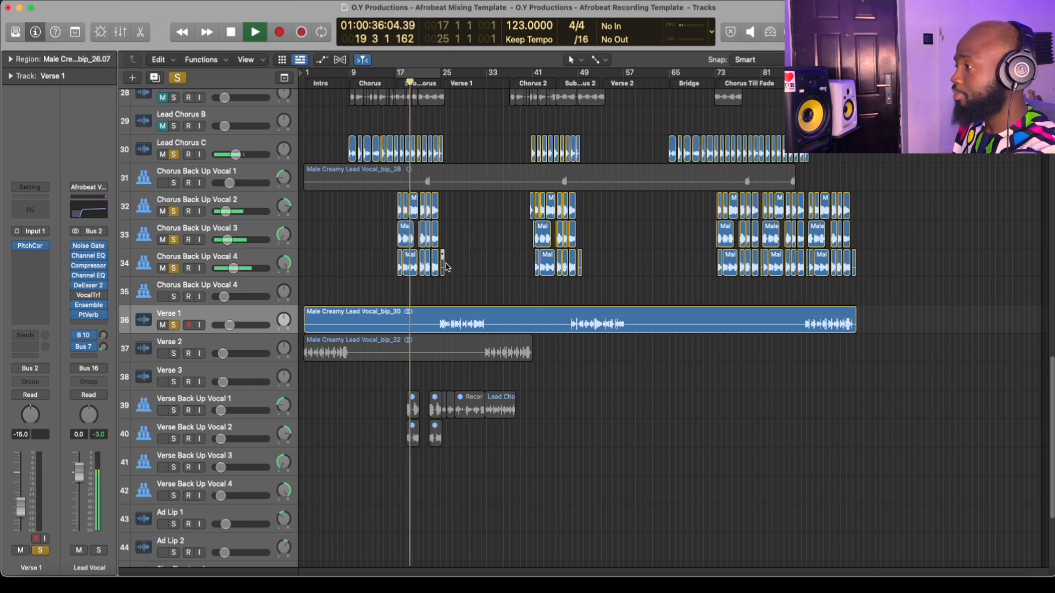
pyautogui.click(578, 269)
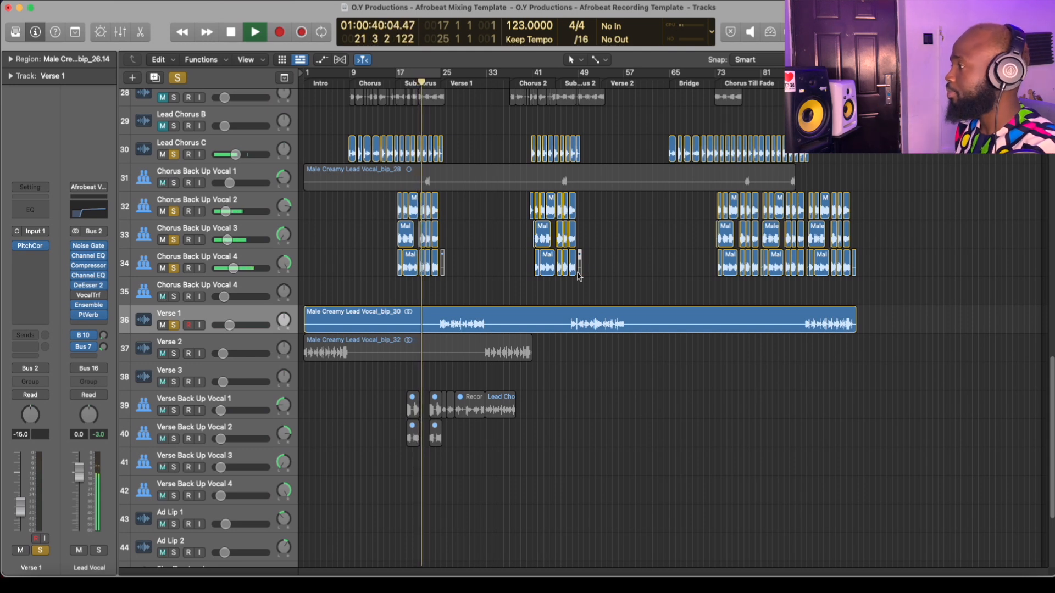
# Review the channel strips of the Chorus Back Up Vocal 4 and Verse 1 tracks during playback, and stop playback.
pyautogui.click(210, 258)
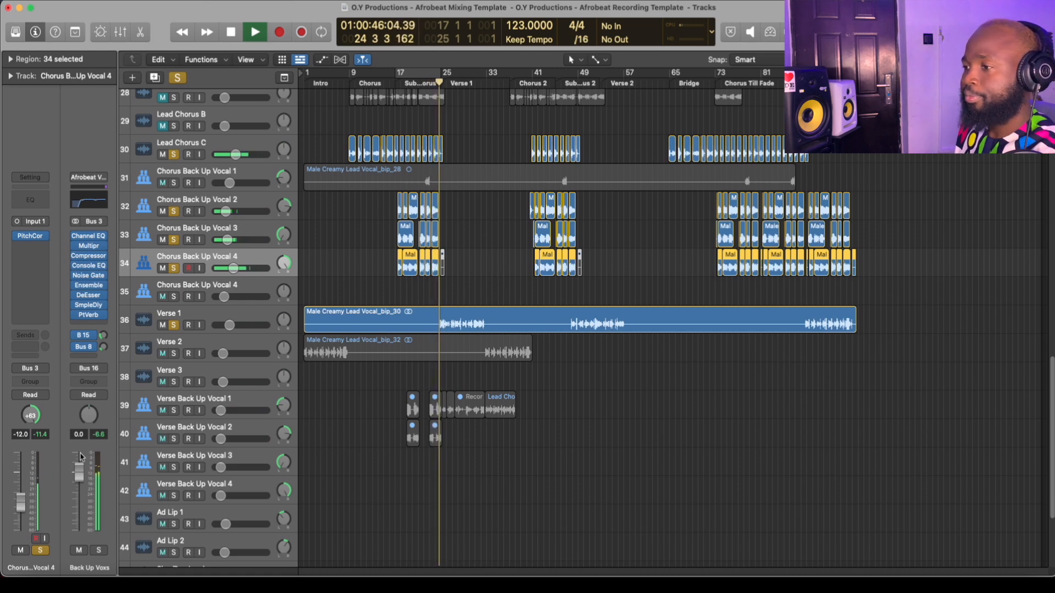
pyautogui.click(210, 312)
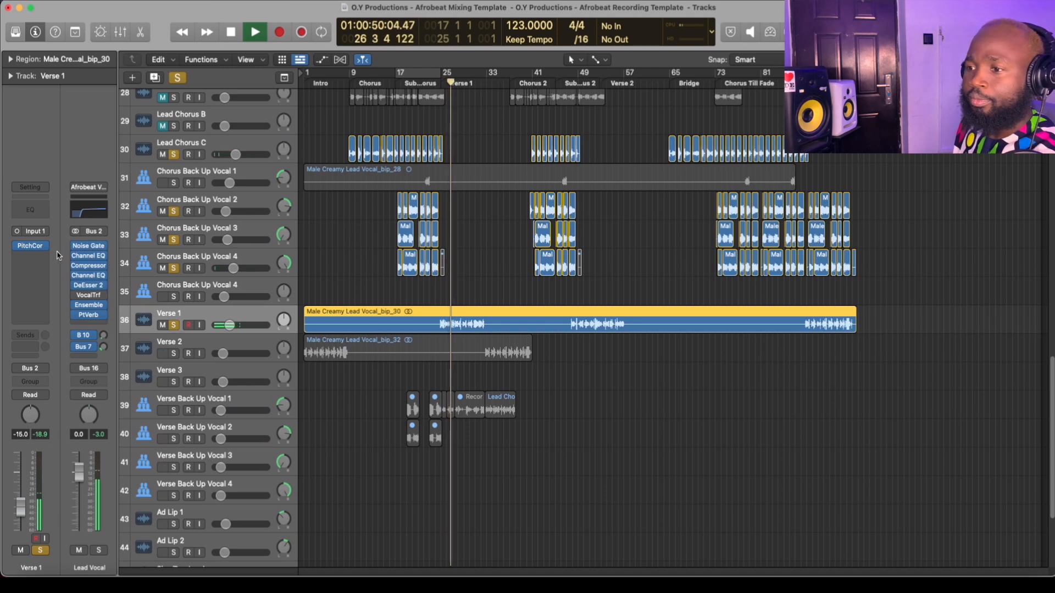
pyautogui.press('space')
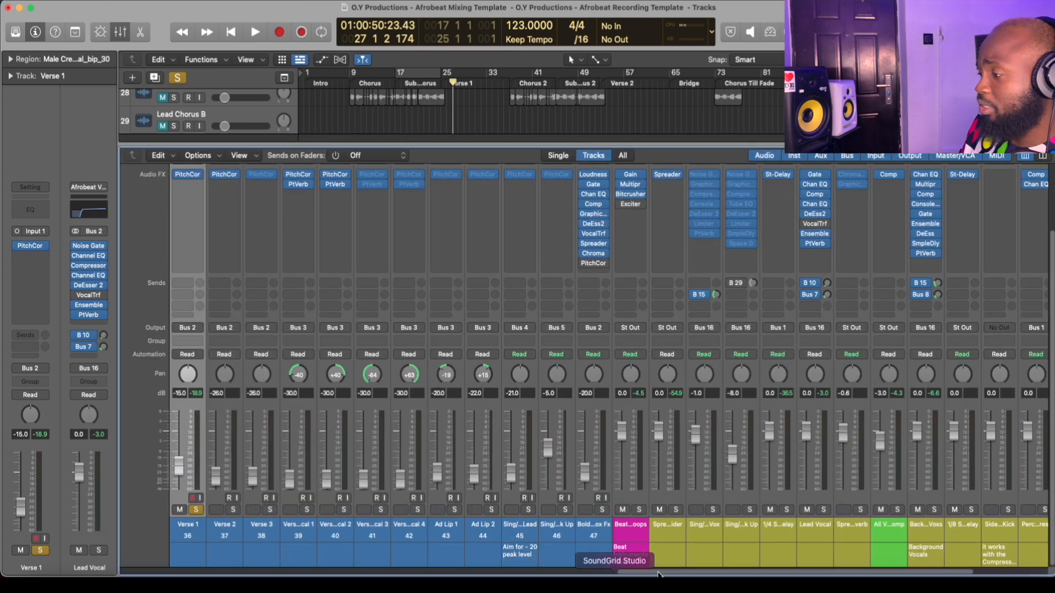
# Examine the Chroma effect on the aux channel near the far end of the mixer, and hide the mixer.
pyautogui.moveTo(782, 572); pyautogui.dragTo(855, 573)
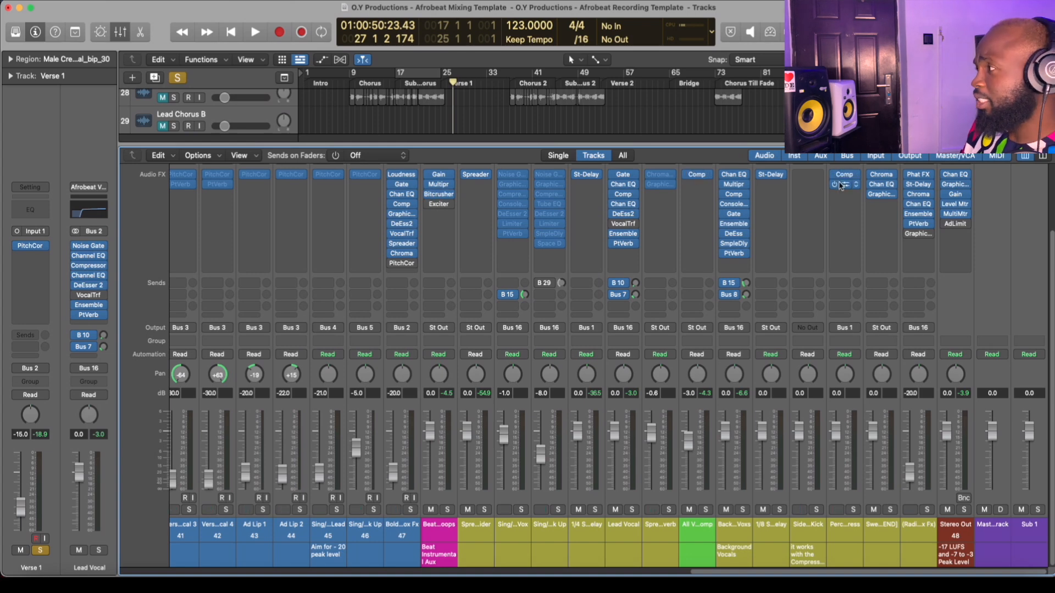
pyautogui.click(881, 176)
pyautogui.click(335, 148)
pyautogui.press('x')
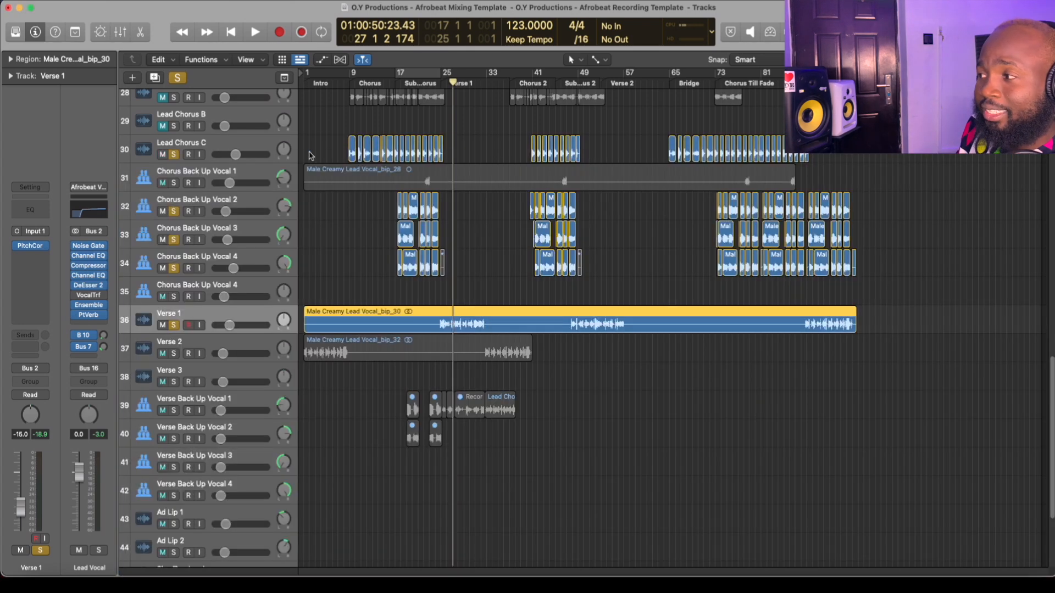
# Play Verse 1 and check the vocal and aux channel levels and inserts in the mixer.
pyautogui.press('space')
pyautogui.press('x')
pyautogui.scroll(4, 878, 295)
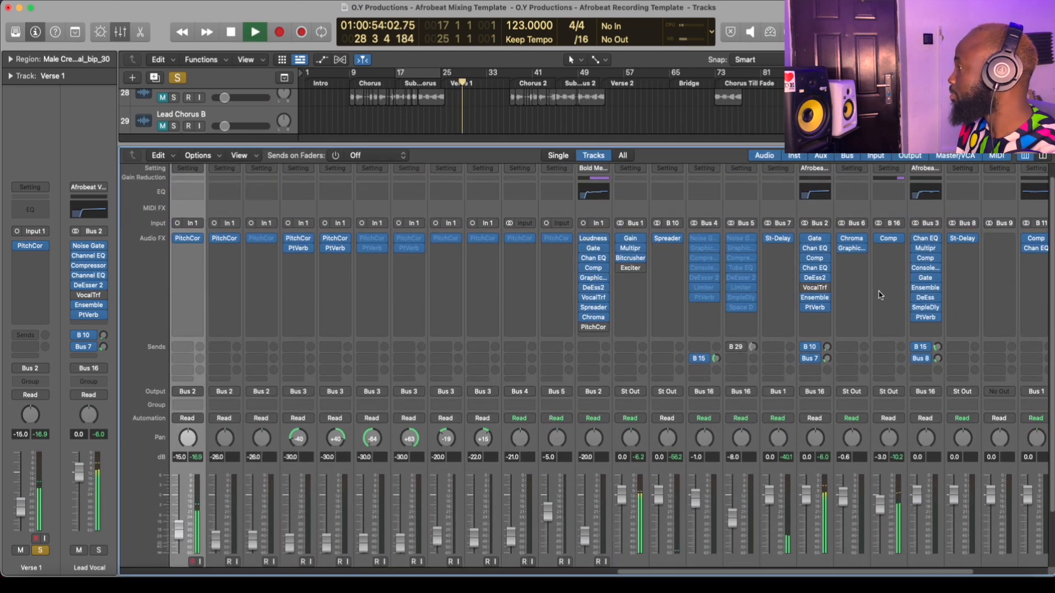
pyautogui.scroll(-1, 879, 295)
pyautogui.press('x')
pyautogui.press('x')
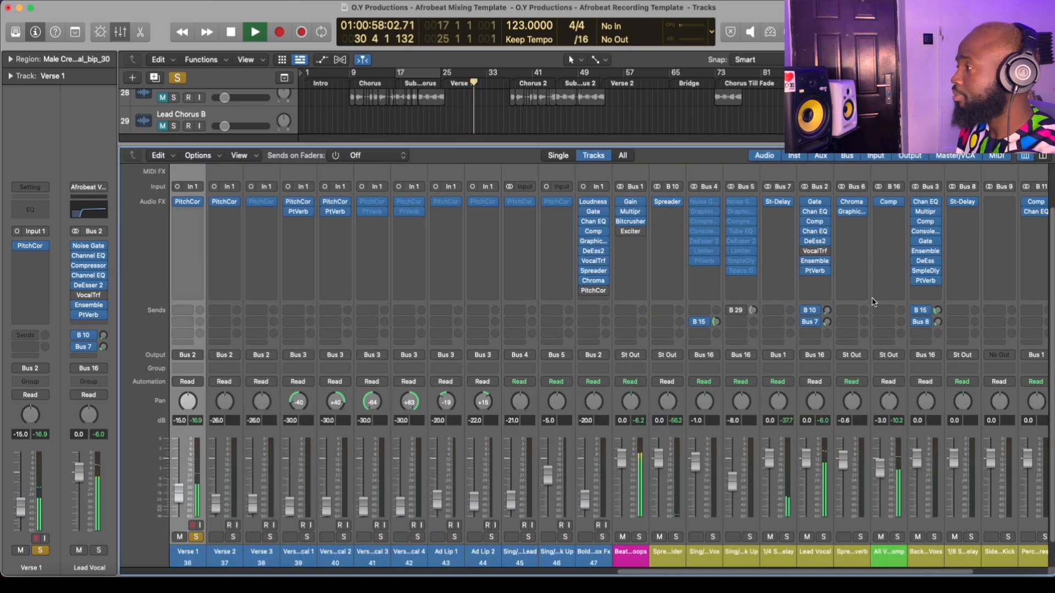
pyautogui.press('x')
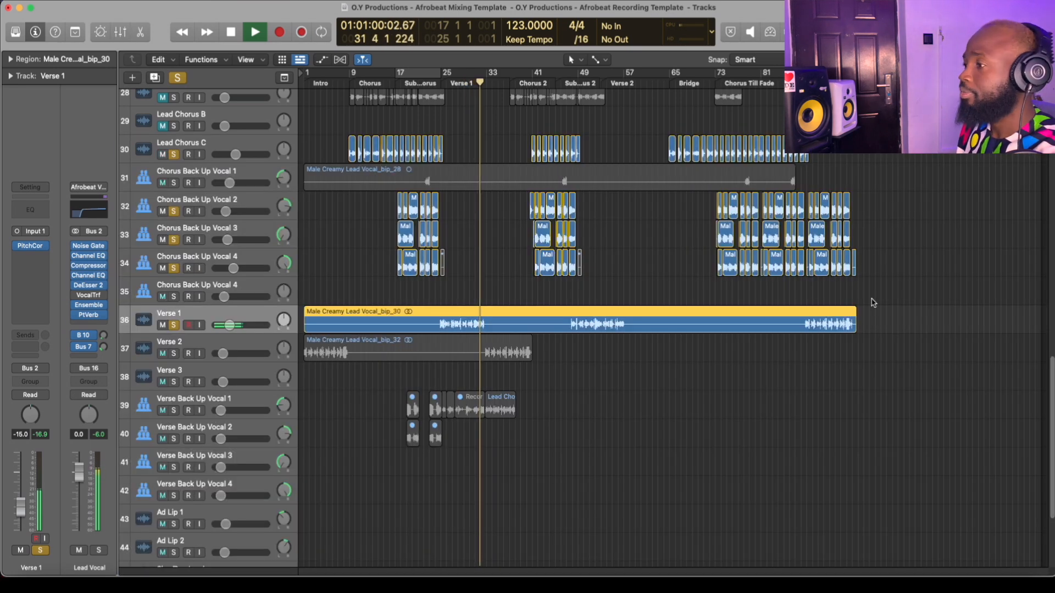
pyautogui.press('space')
# Move the playhead to the start of Verse 1 and inspect the PlatinumVerb settings on the Lead Vocal bus.
pyautogui.click(444, 84)
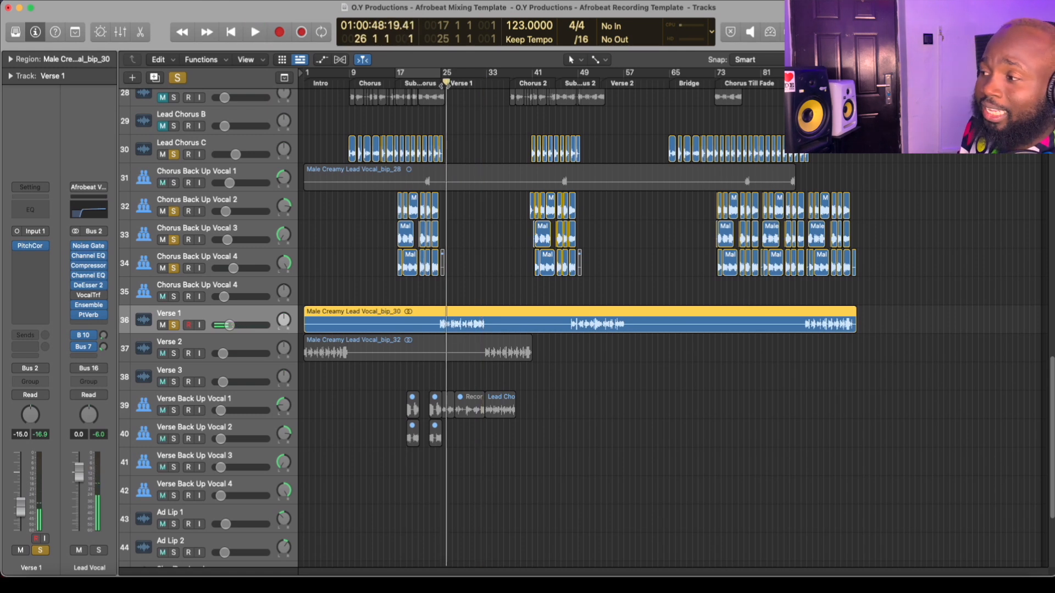
pyautogui.click(88, 315)
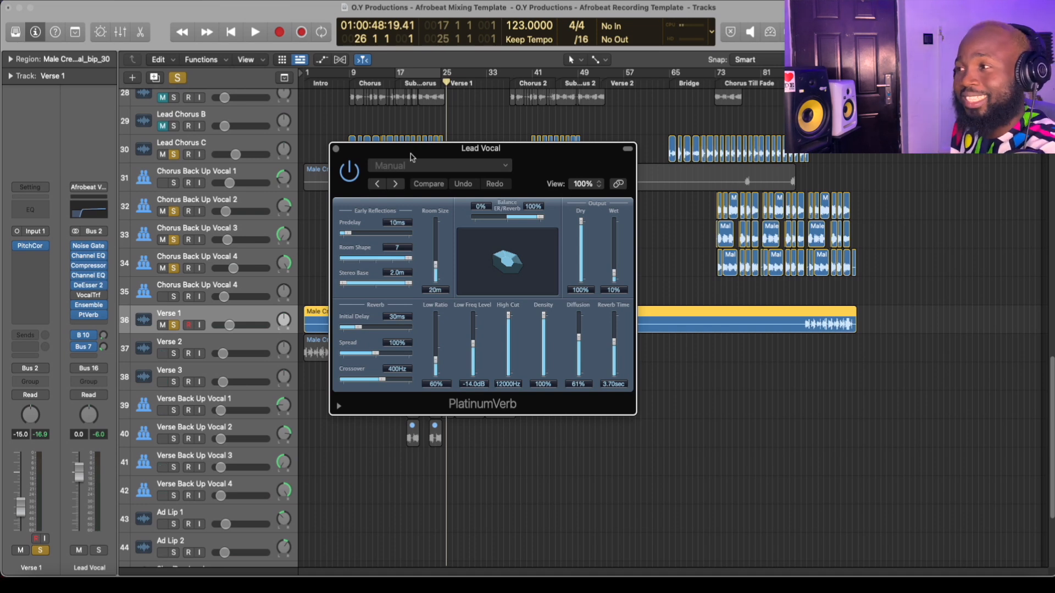
pyautogui.click(337, 150)
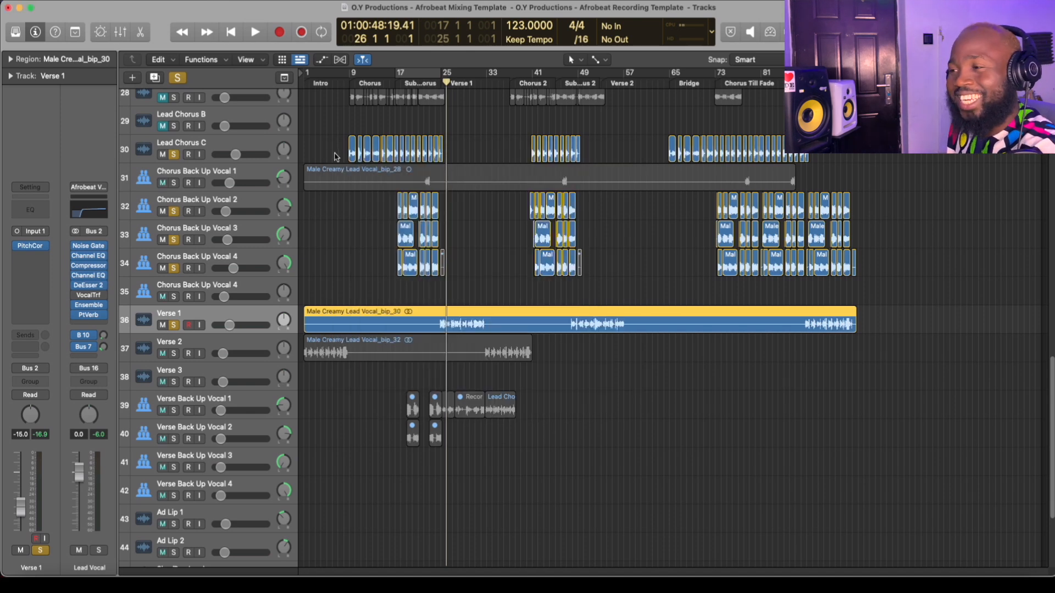
# Listen to the soloed Verse 1 vocal in several short passes, pausing playback between them.
pyautogui.press('space')
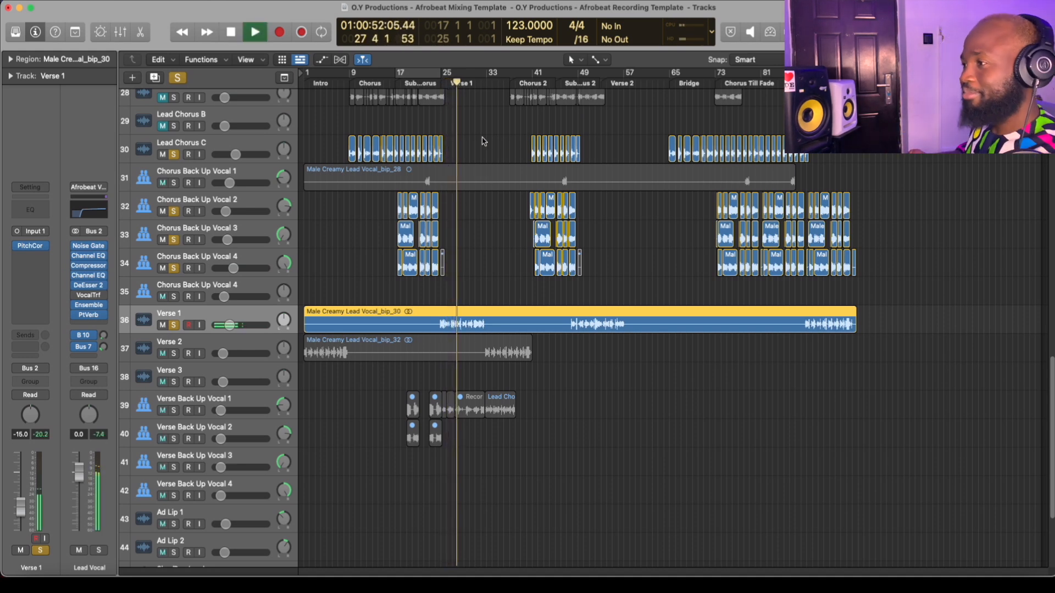
pyautogui.press('space')
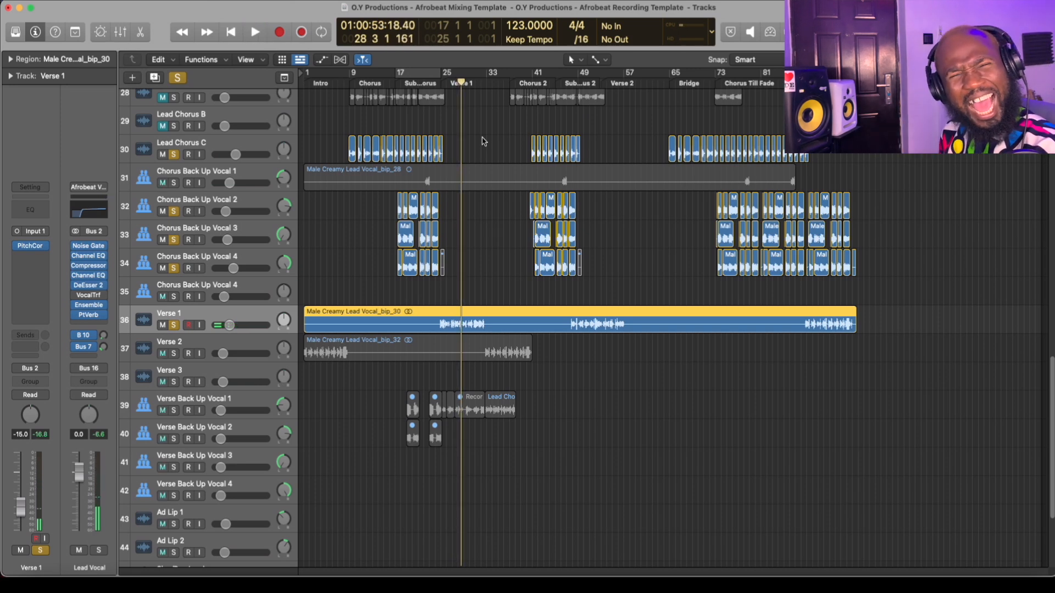
pyautogui.press('space')
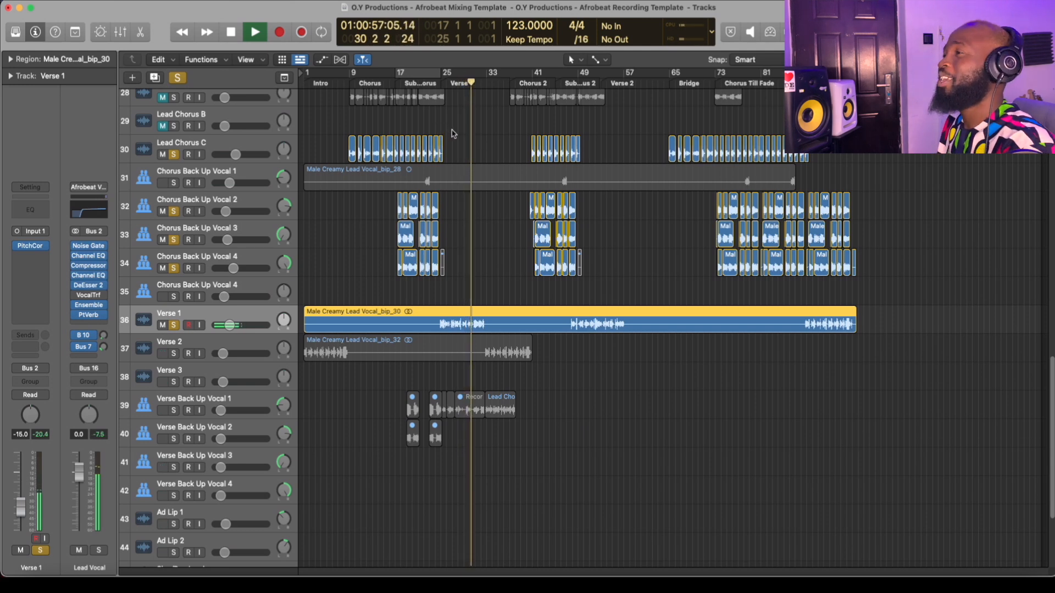
pyautogui.press('space')
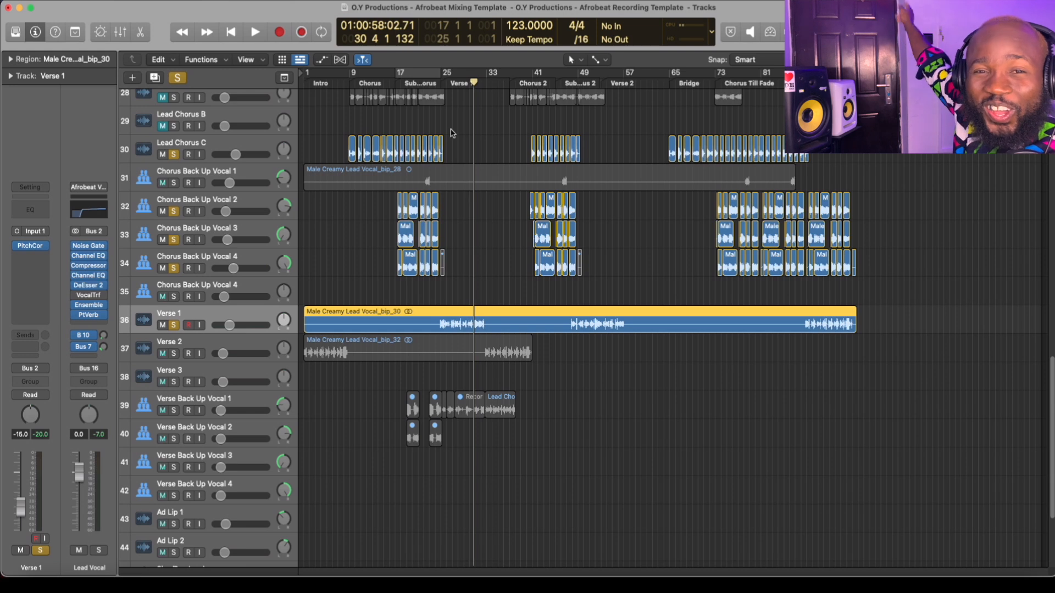
pyautogui.press('space')
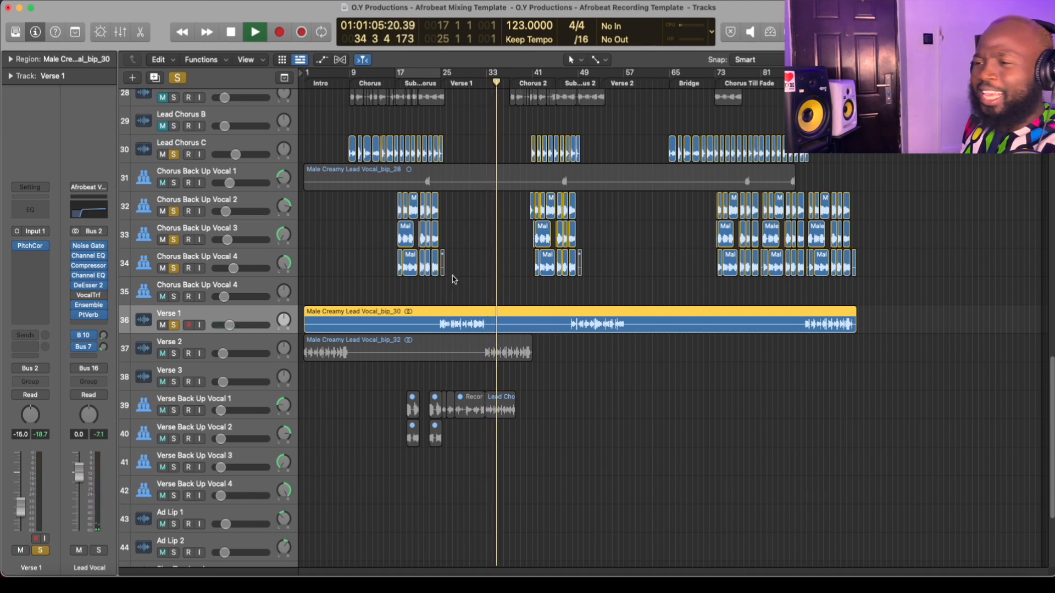
pyautogui.press('space')
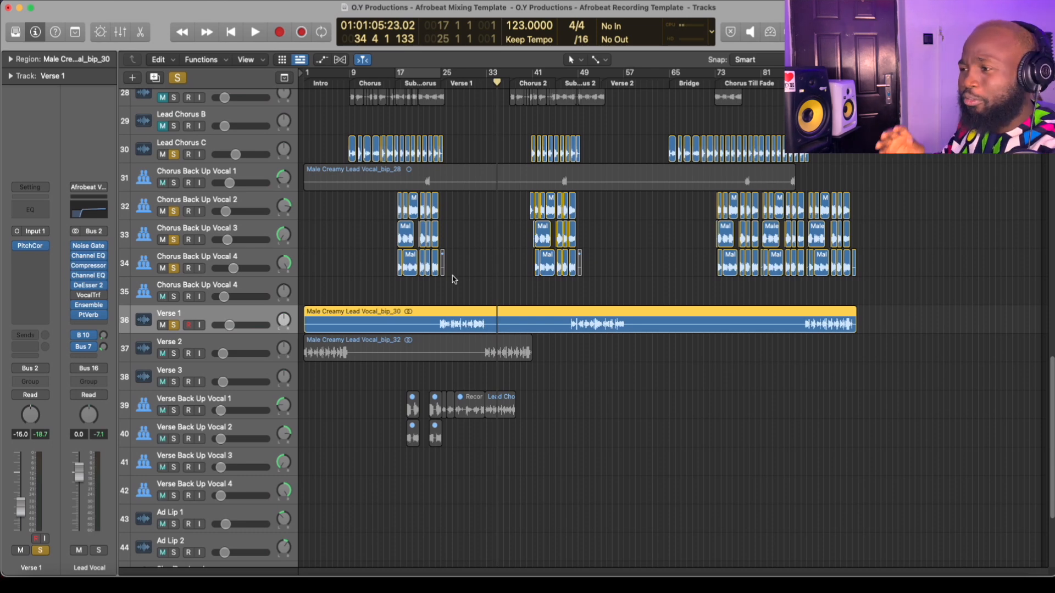
pyautogui.press('x')
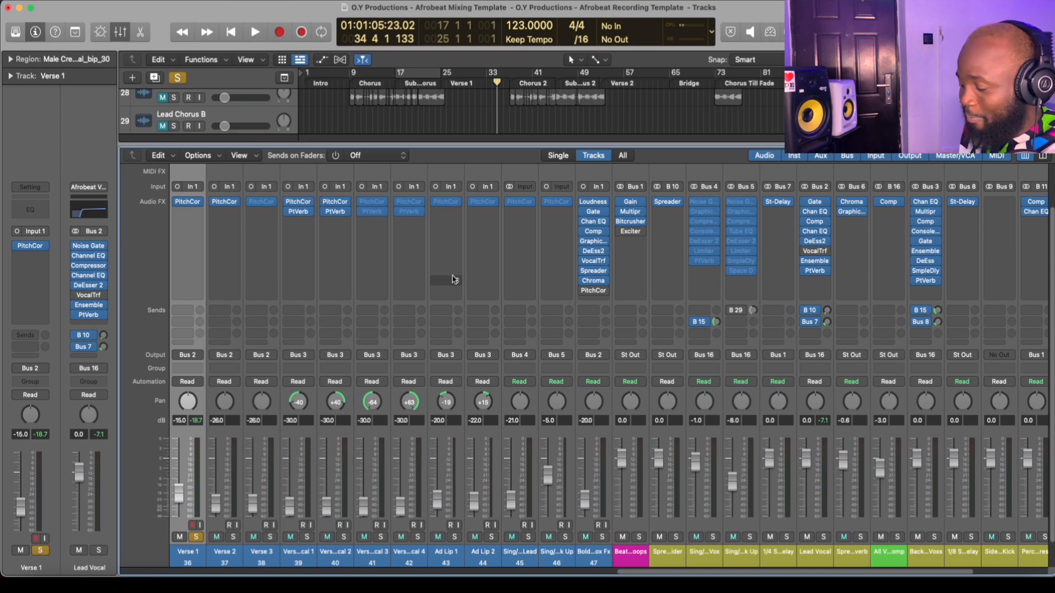
pyautogui.press('x')
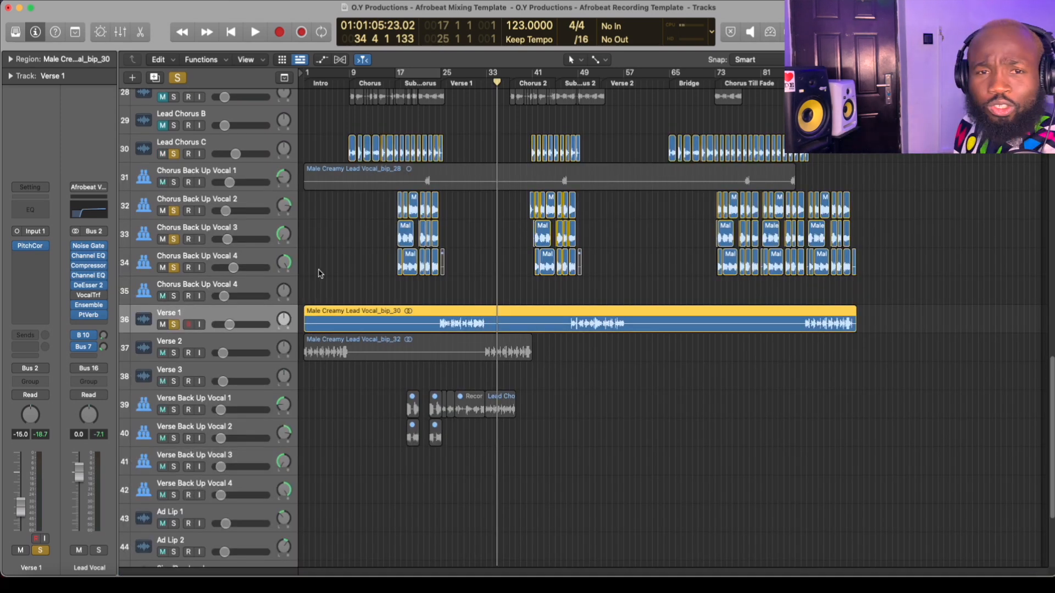
pyautogui.scroll(2, 321, 273)
pyautogui.scroll(-6, 321, 273)
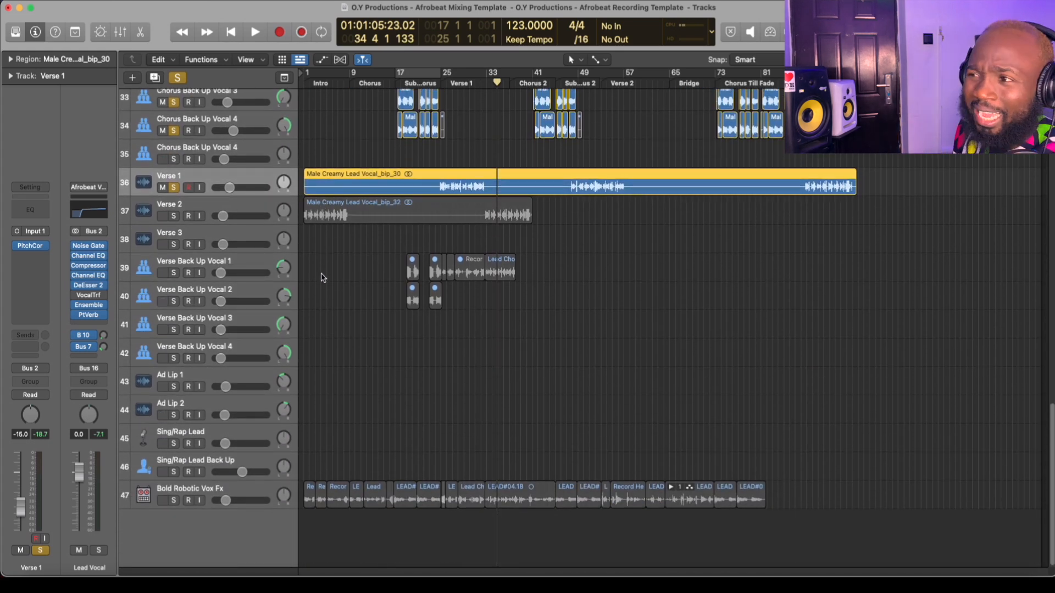
pyautogui.scroll(1, 322, 272)
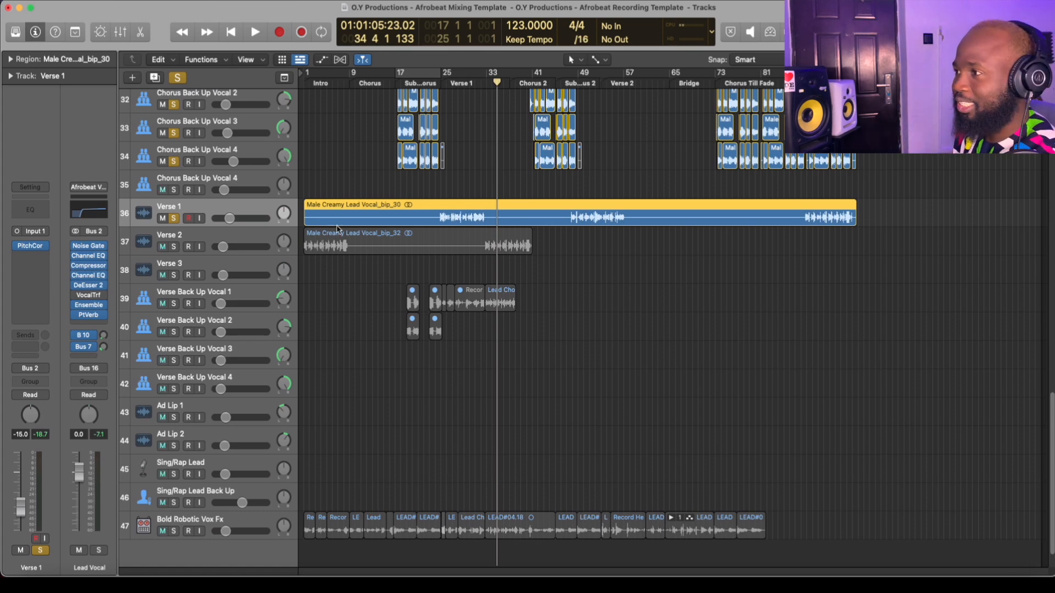
# Select the Hi Hat track and inspect the Channel EQ on its Percs Bus Compress channel.
pyautogui.scroll(15, 284, 261)
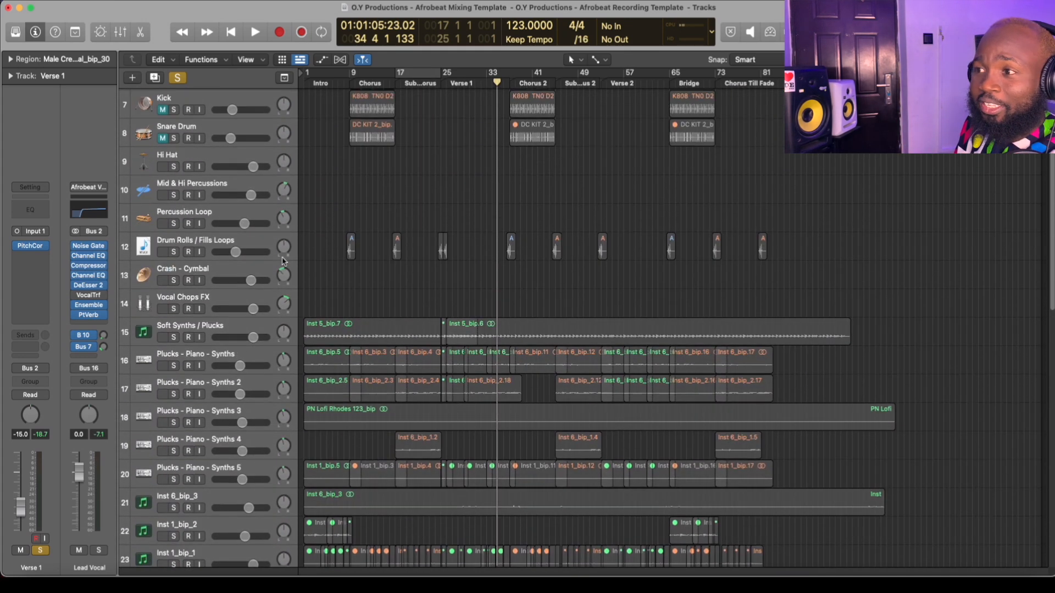
pyautogui.scroll(2, 284, 261)
pyautogui.click(229, 216)
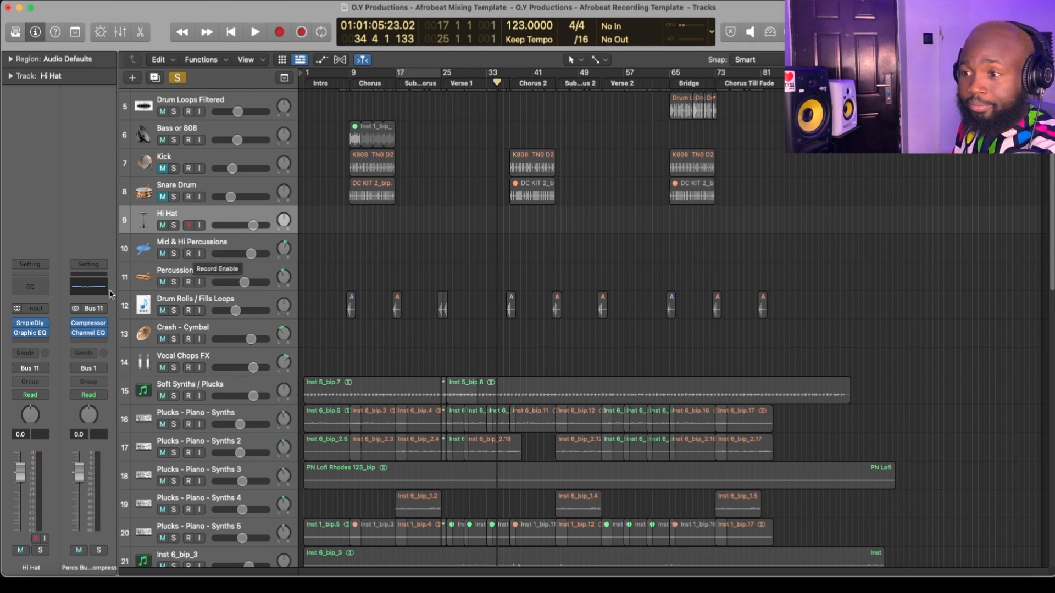
pyautogui.click(88, 289)
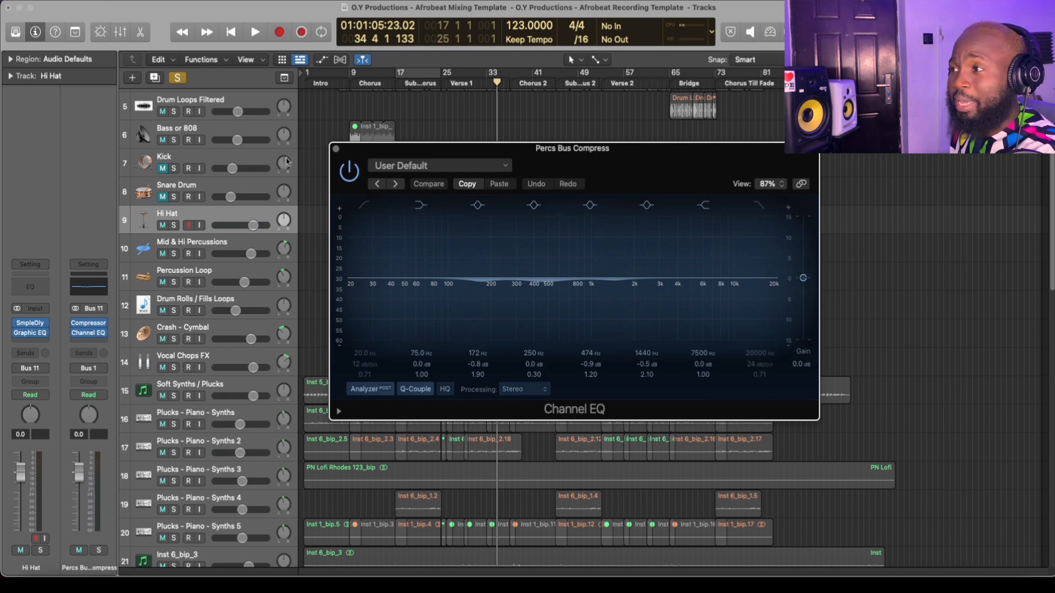
pyautogui.click(334, 150)
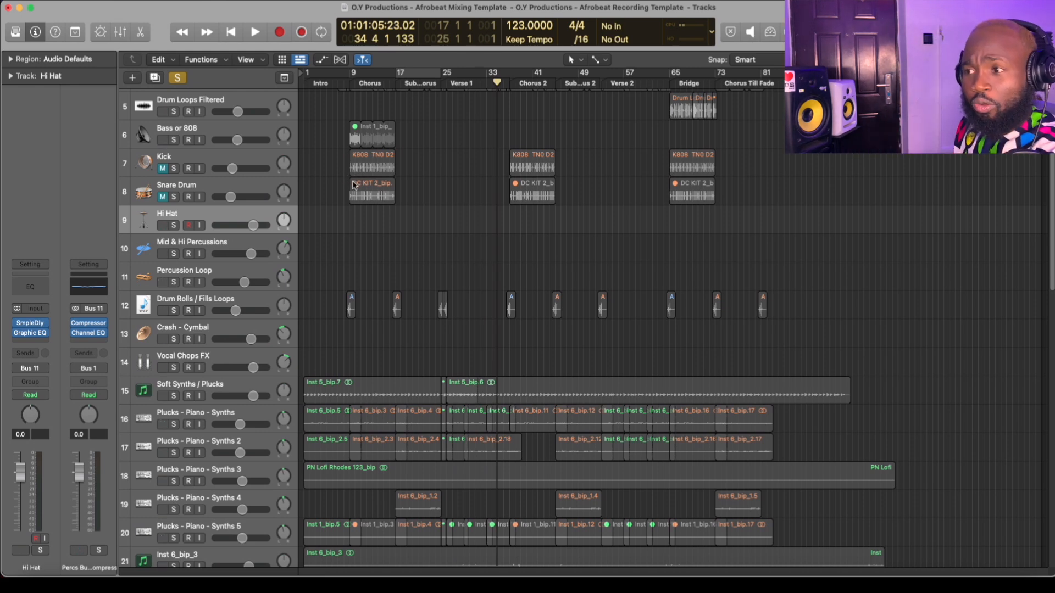
# Examine the mixer's channel strips across the drum, synth, vocal and aux channels, including their inserts, sends and outputs.
pyautogui.press('x')
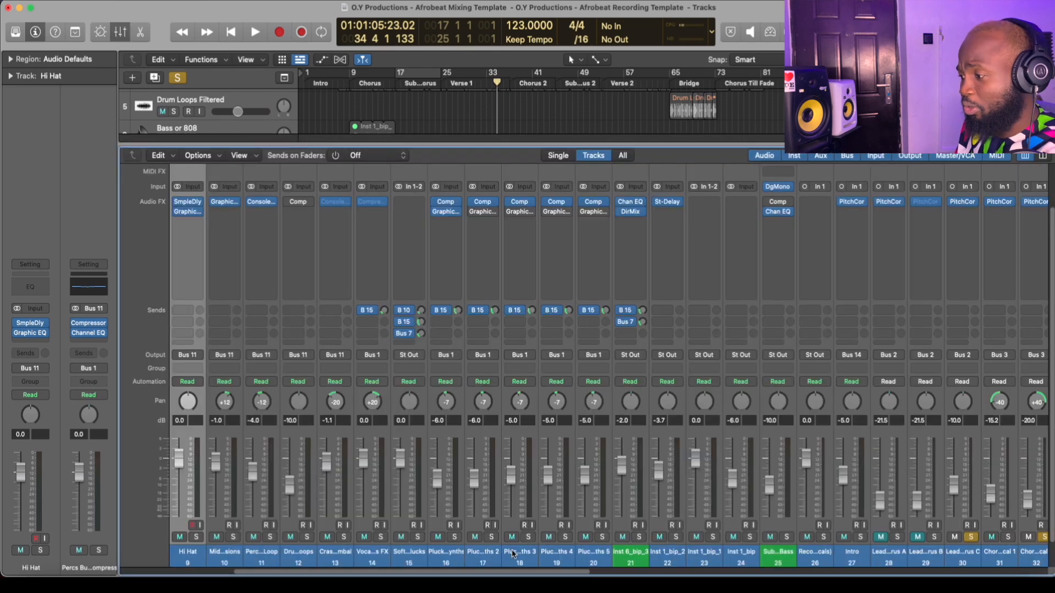
pyautogui.moveTo(522, 572); pyautogui.dragTo(444, 571)
pyautogui.press('x')
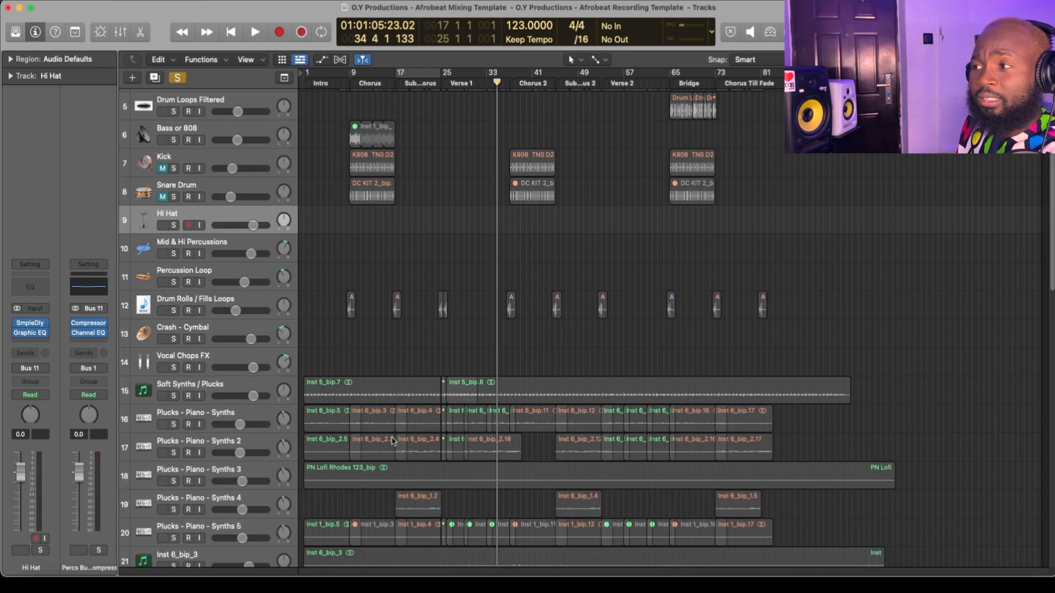
pyautogui.press('x')
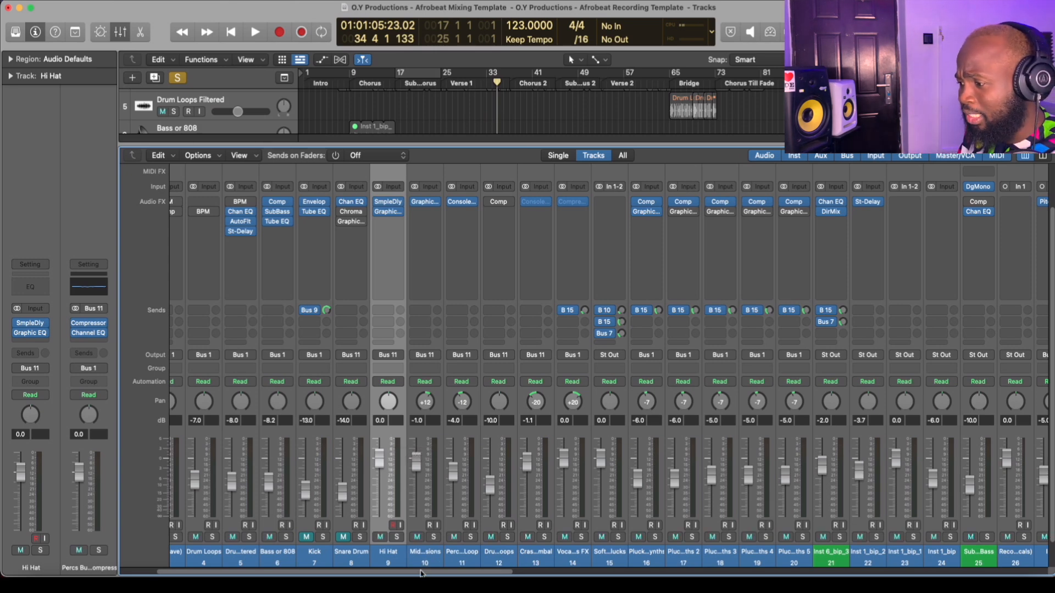
pyautogui.moveTo(423, 572); pyautogui.dragTo(787, 532)
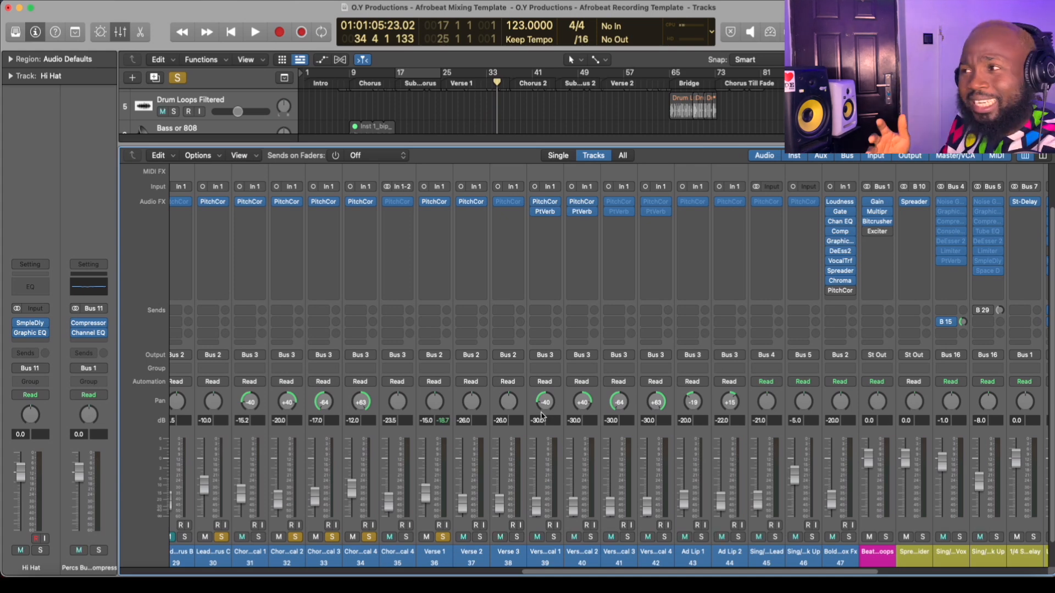
pyautogui.press('x')
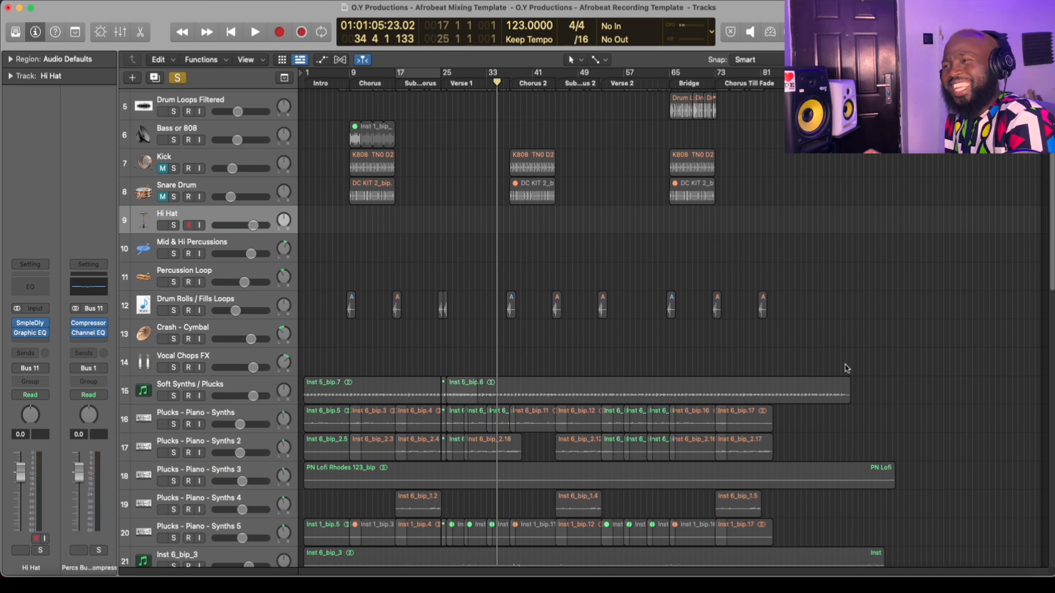
pyautogui.press('x')
pyautogui.hscroll(-5, 302, 574)
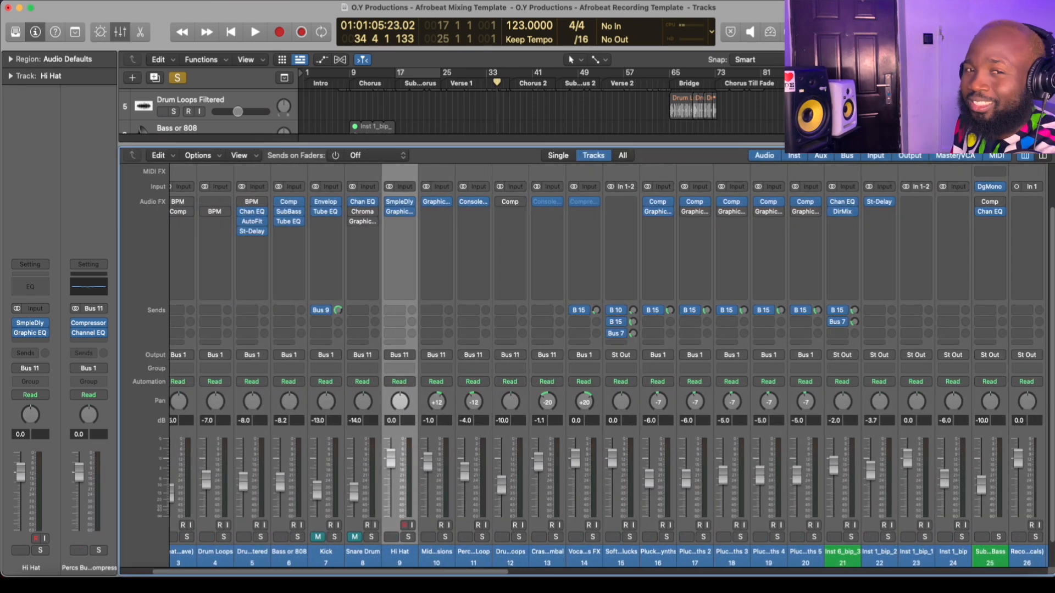
pyautogui.press('x')
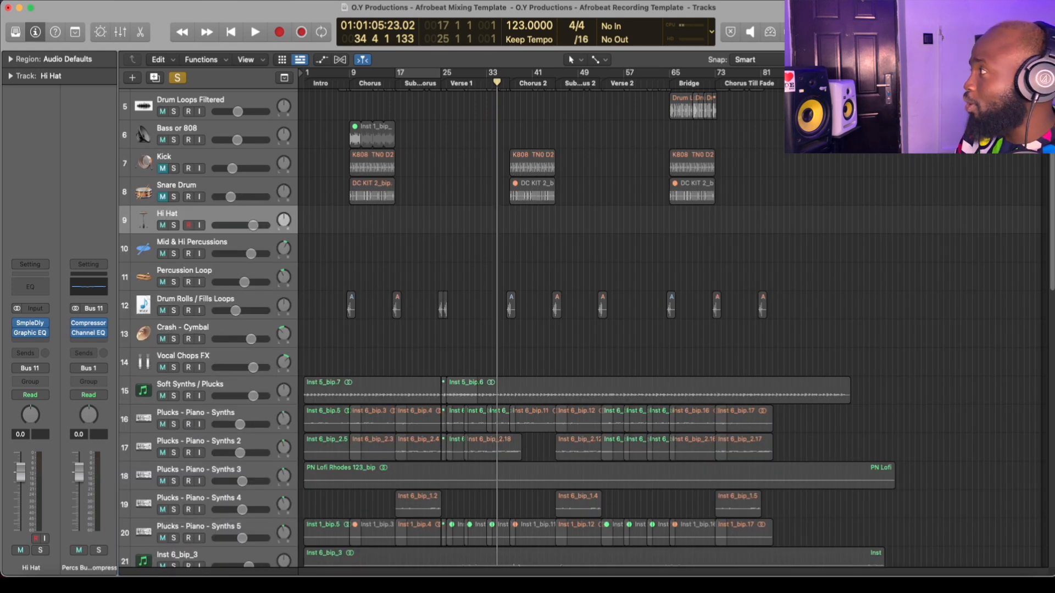
# Show the Loop Browser and select the Mid & Hi Percussions track, followed by the Percussion Loop track.
pyautogui.press('o')
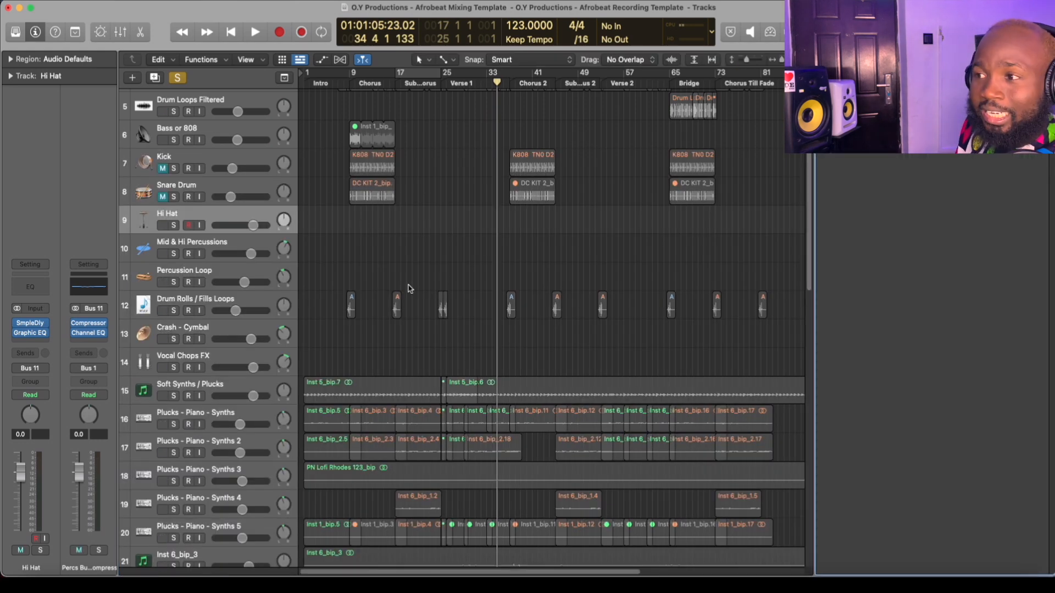
pyautogui.click(149, 250)
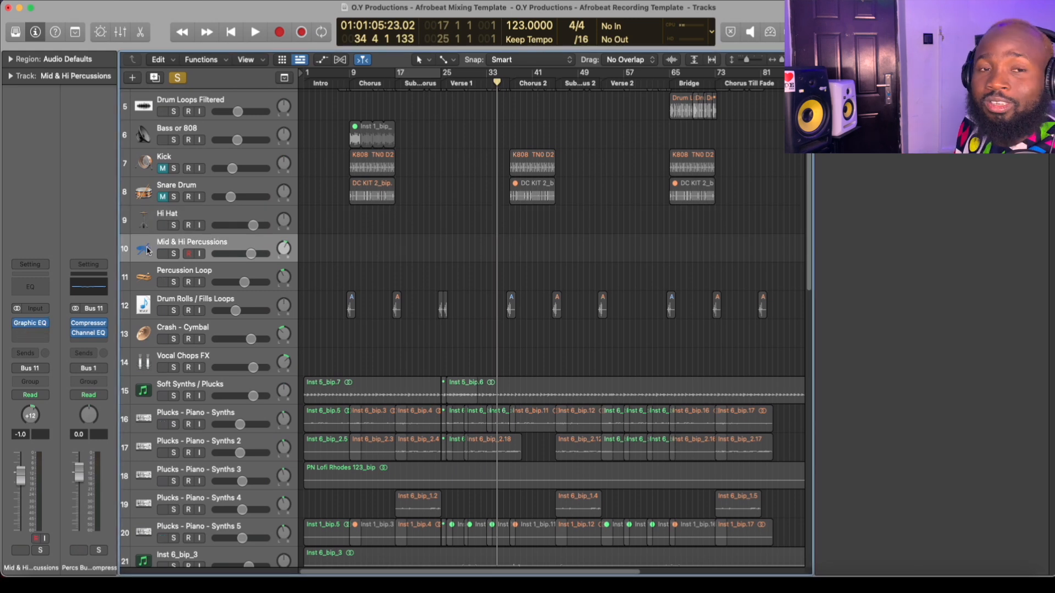
pyautogui.click(153, 274)
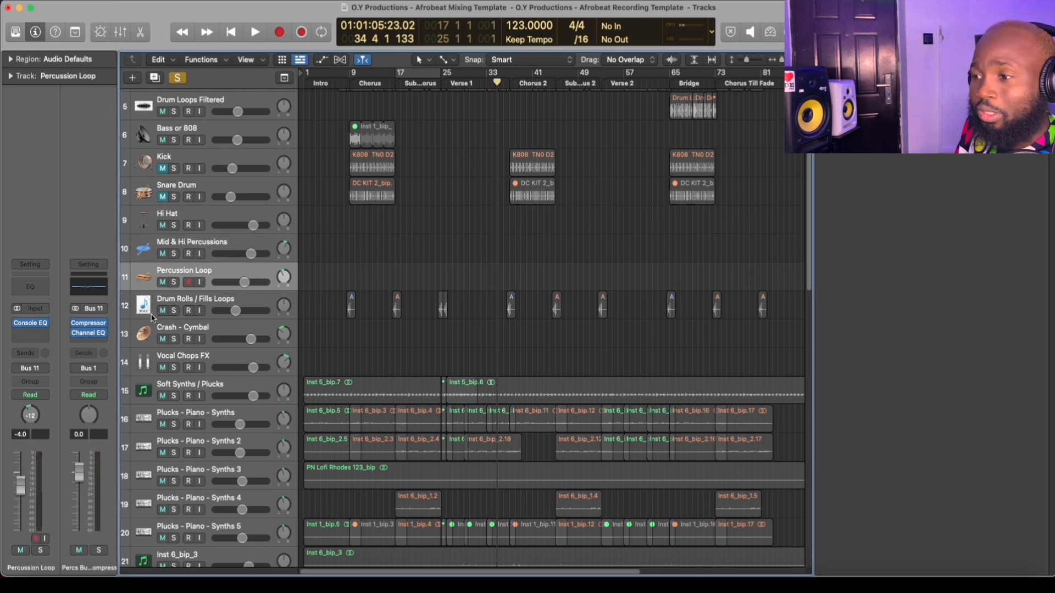
# Select the Crash - Cymbal track and bring the mixer's bus, aux and output channel strips into view.
pyautogui.click(147, 333)
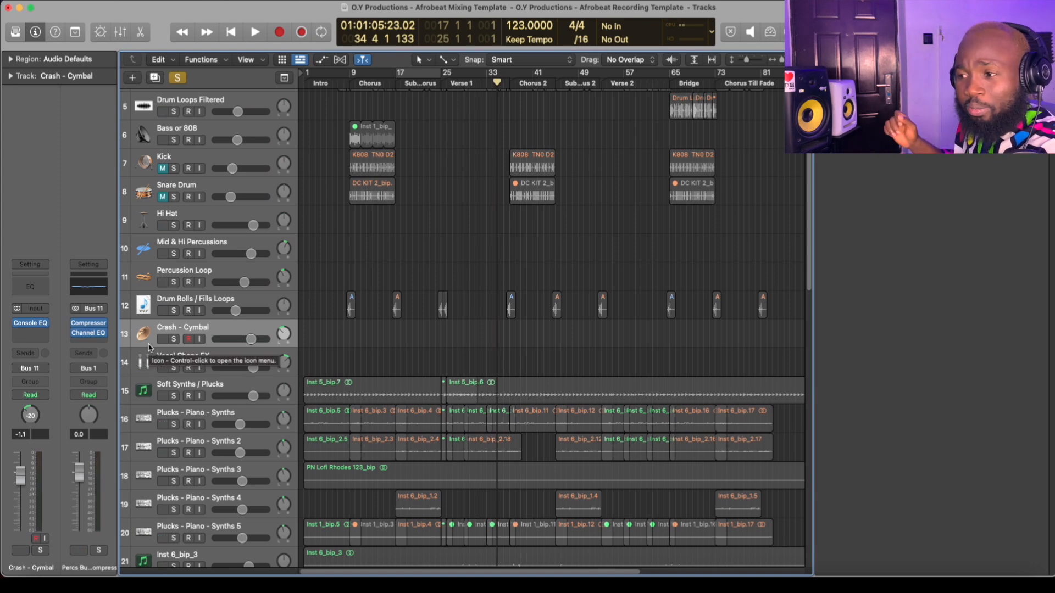
pyautogui.press('x')
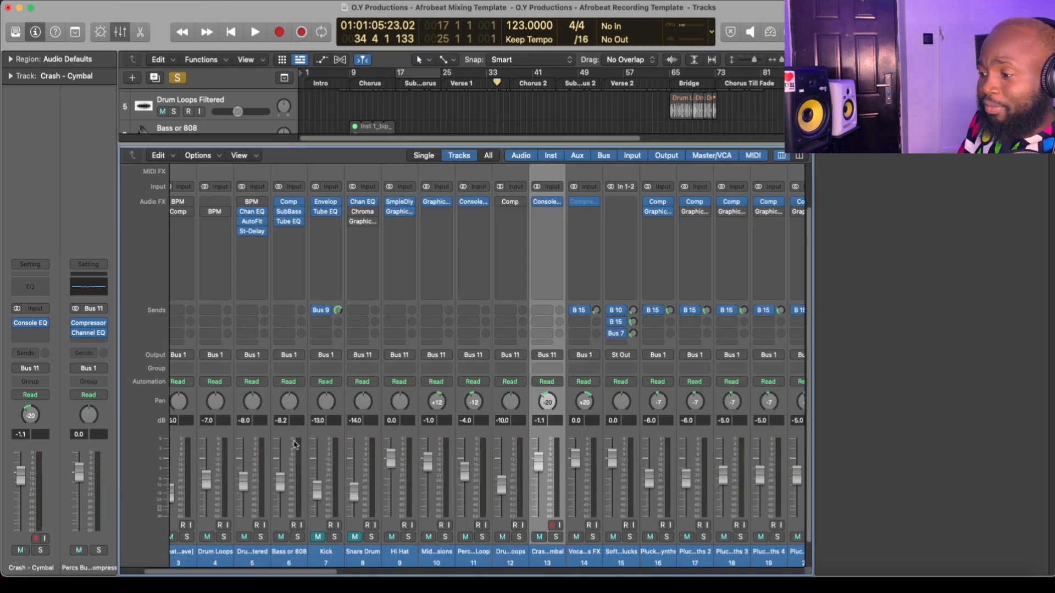
pyautogui.moveTo(292, 572); pyautogui.dragTo(737, 572)
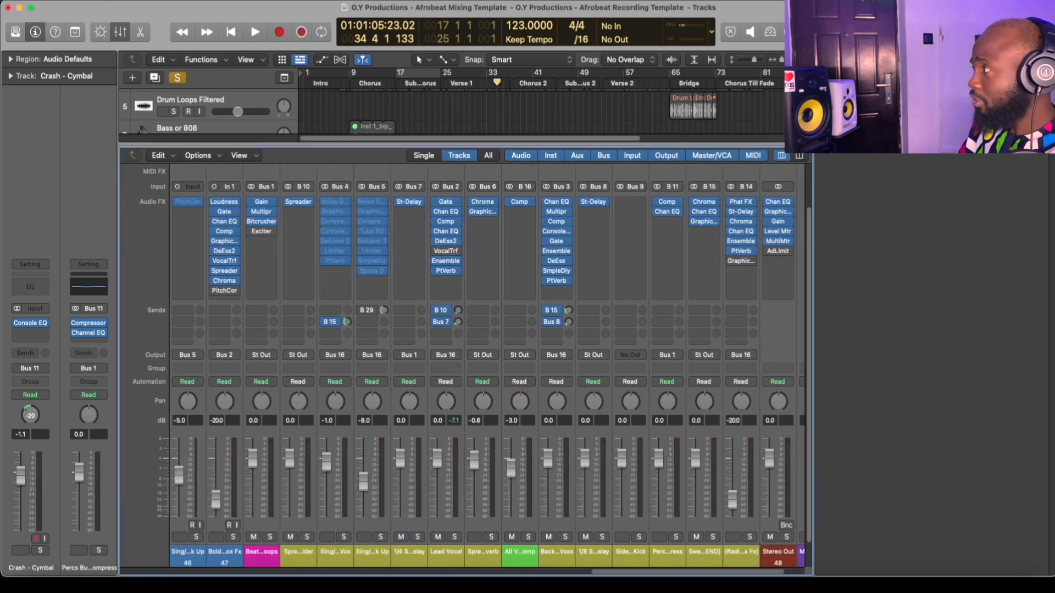
# Hide the Loop Browser and select the Stereo Out channel strip in the mixer.
pyautogui.click(981, 32)
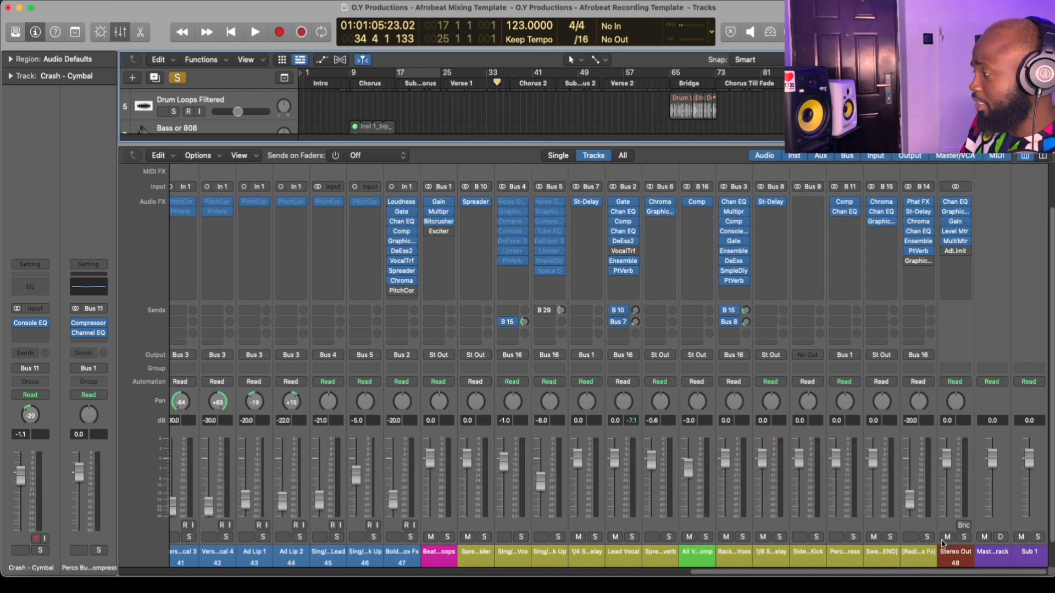
pyautogui.click(941, 543)
pyautogui.click(943, 548)
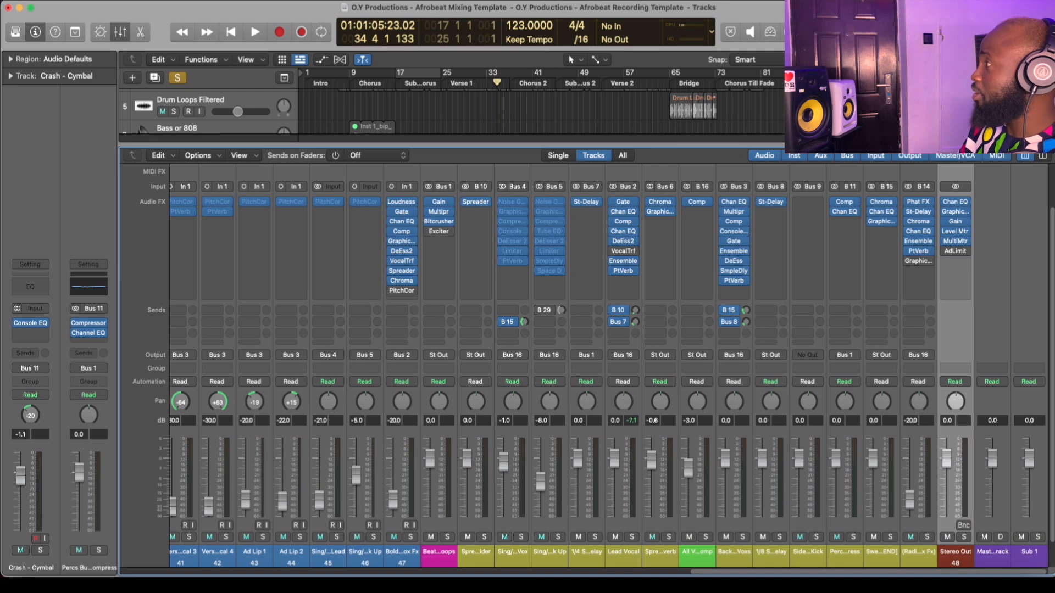
pyautogui.click(981, 32)
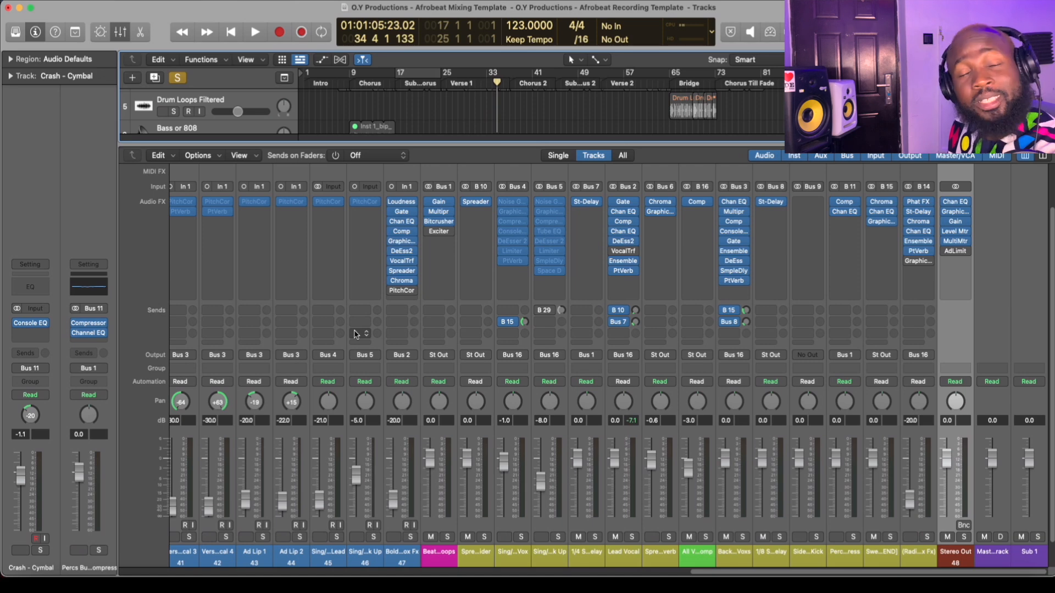
# Look over the mixer's strips from the Crash - Cymbal channel through the vocal and aux channels to Stereo Out, and hide the mixer.
pyautogui.press('x')
pyautogui.press('x')
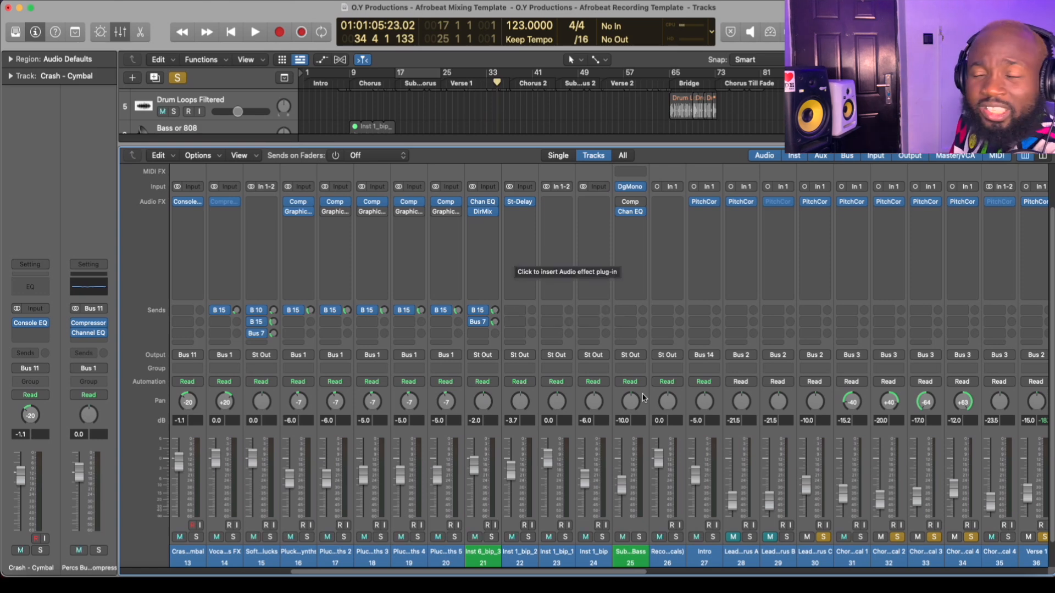
pyautogui.moveTo(515, 573); pyautogui.dragTo(942, 564)
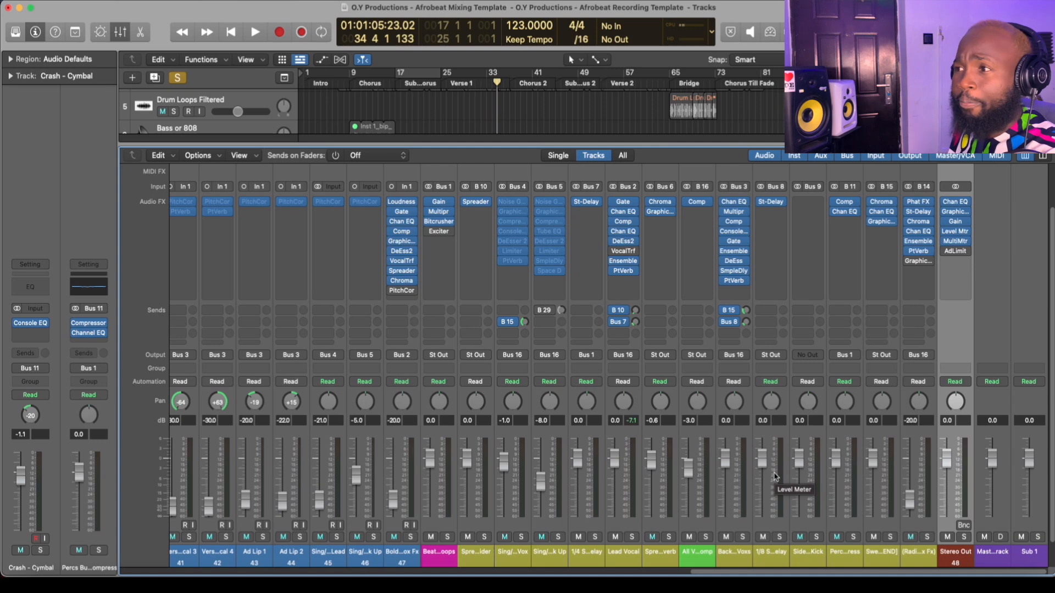
pyautogui.press('x')
# Inspect the BPM Counter on the first Beat Instrumental (Wave) track, switching it on briefly and bypassing it again.
pyautogui.scroll(5, 154, 98)
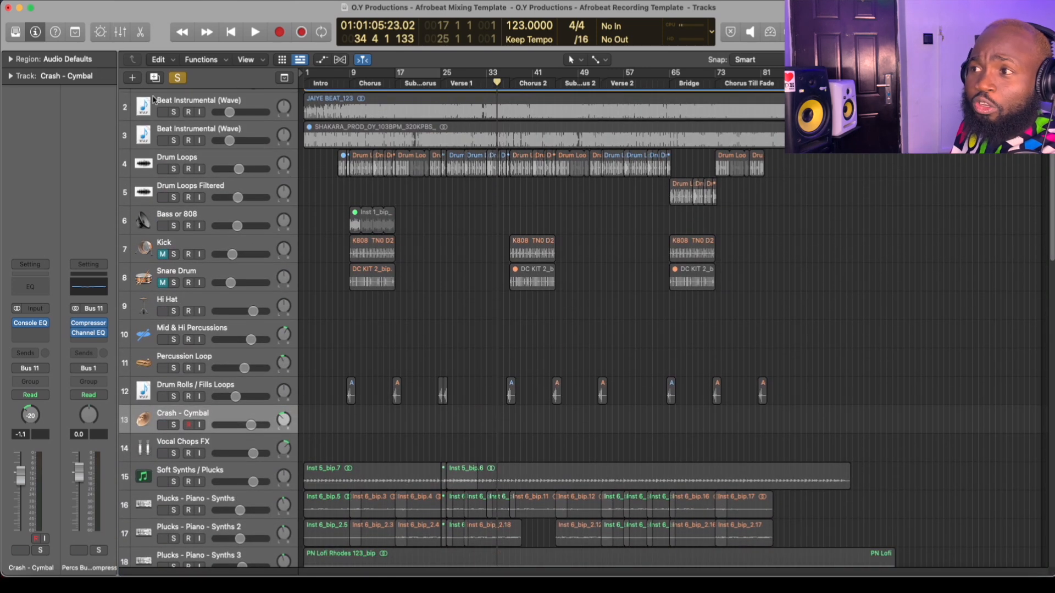
pyautogui.click(209, 105)
pyautogui.click(30, 304)
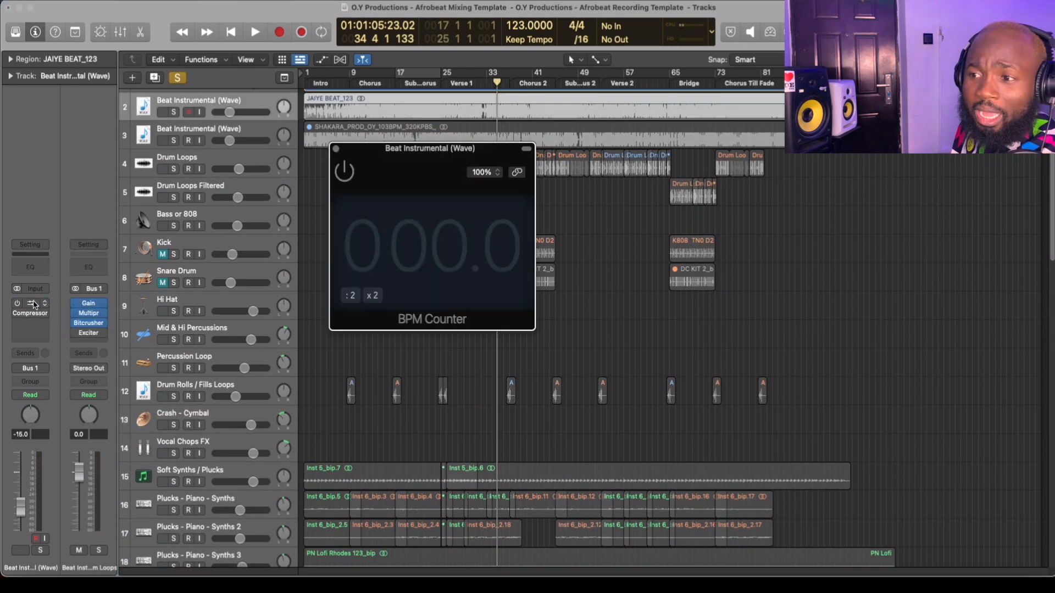
pyautogui.click(345, 172)
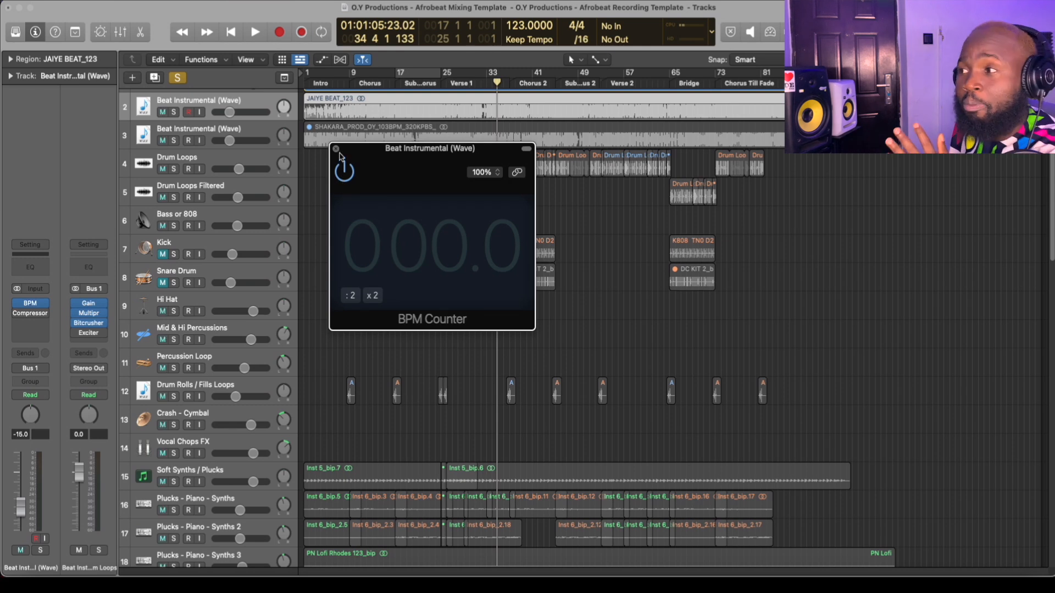
pyautogui.click(345, 171)
pyautogui.click(336, 149)
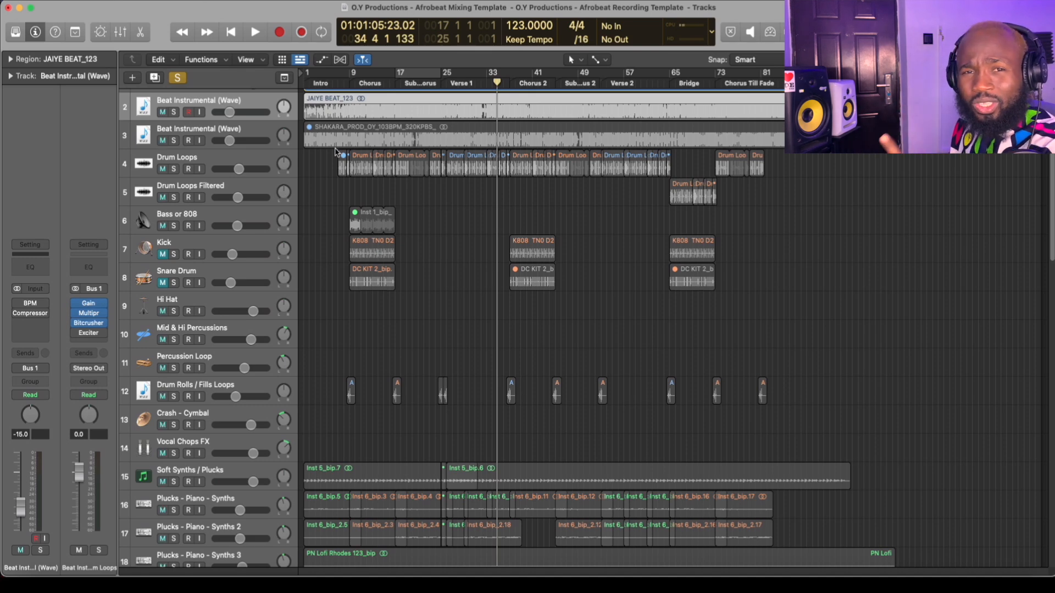
# Play the song while switching the Adaptive Limiter on the Stereo Out channel on and off to compare the sound.
pyautogui.press('x')
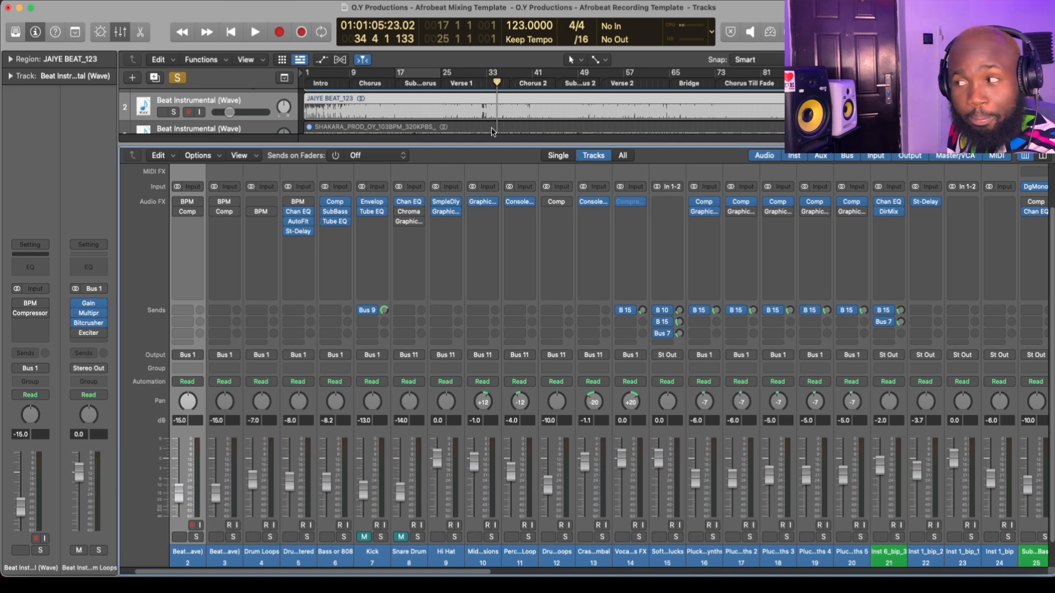
pyautogui.moveTo(452, 572); pyautogui.dragTo(994, 560)
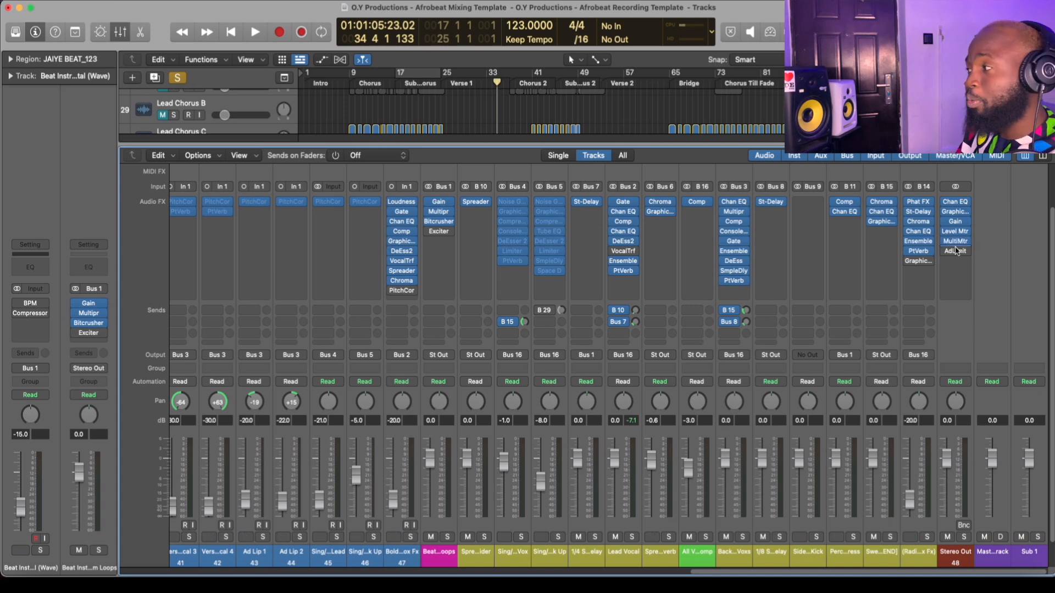
pyautogui.click(955, 251)
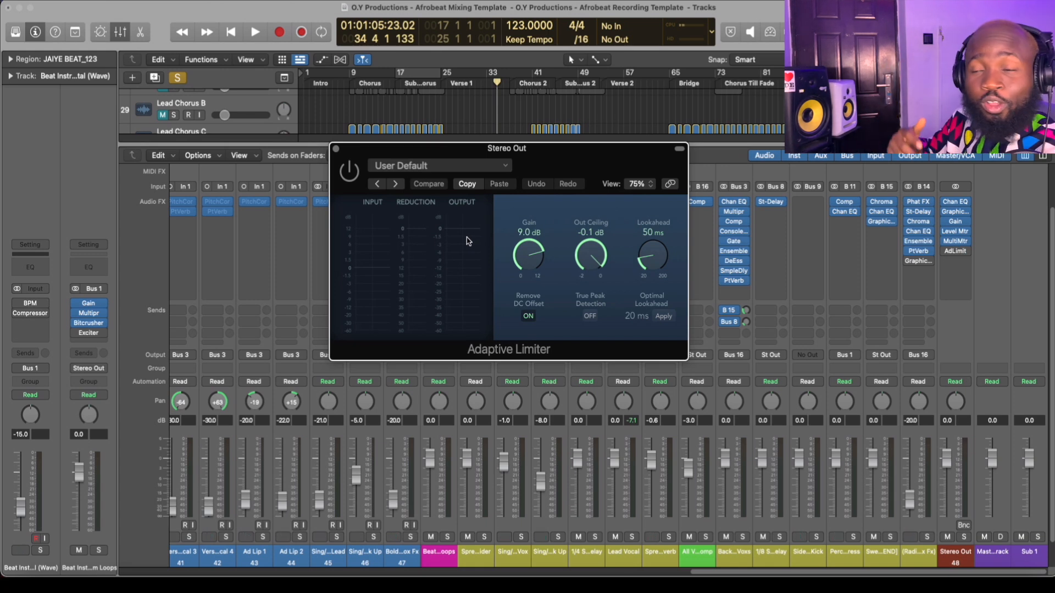
pyautogui.press('space')
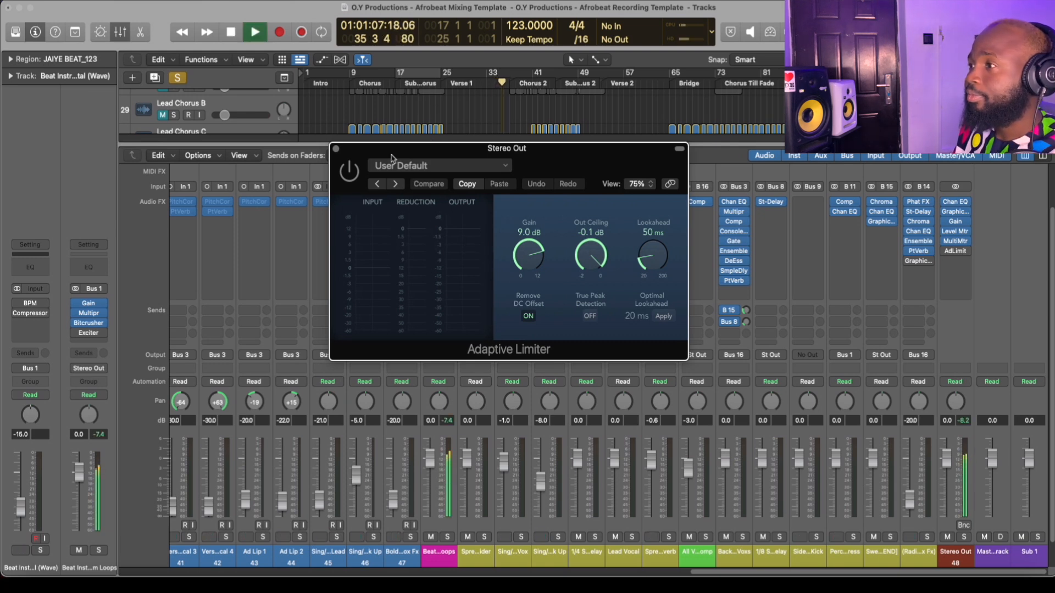
pyautogui.click(349, 172)
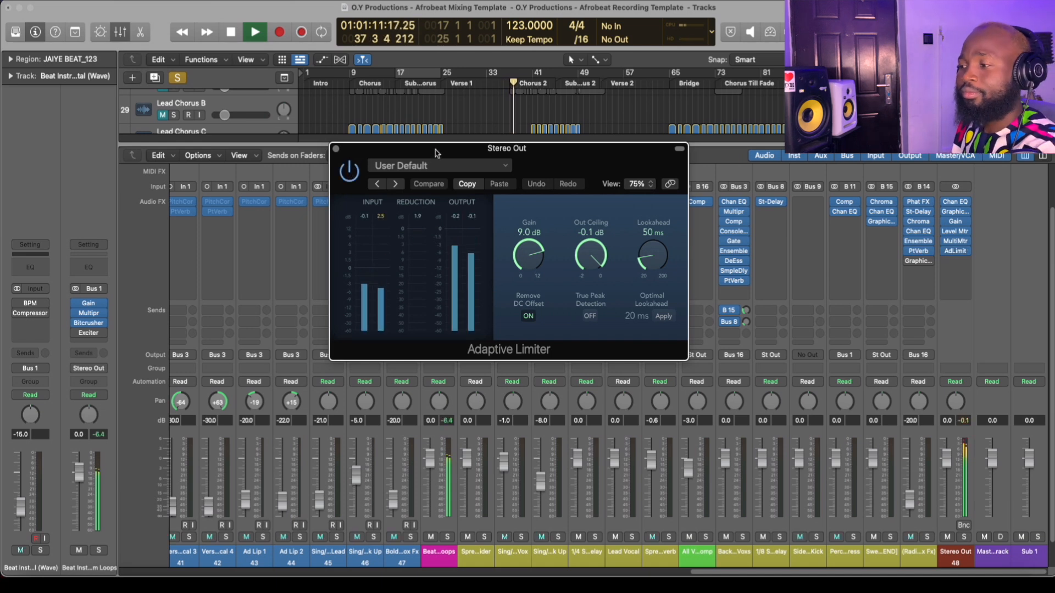
pyautogui.moveTo(436, 154); pyautogui.dragTo(444, 171)
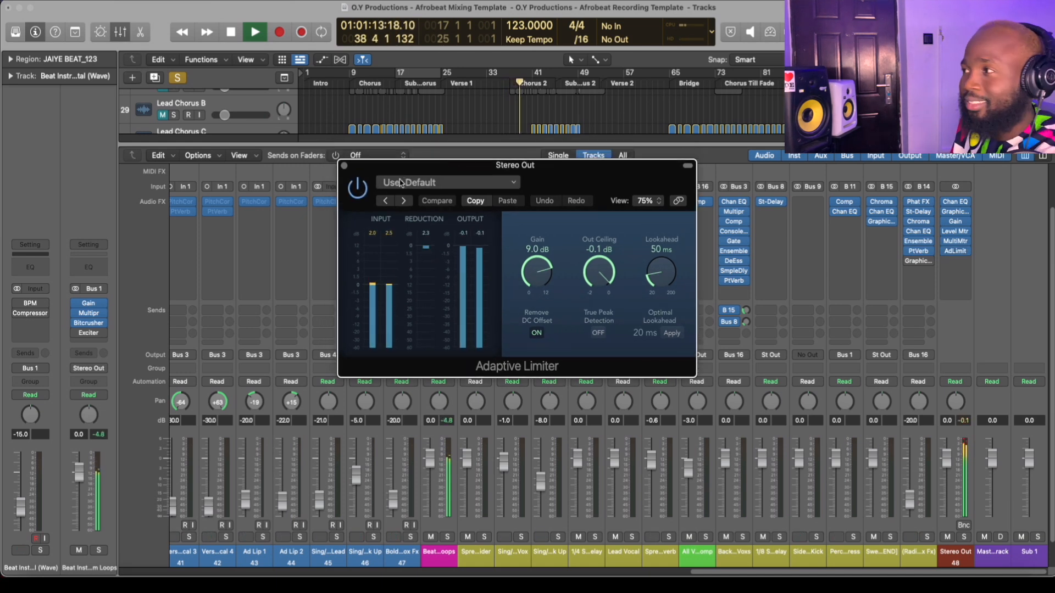
pyautogui.click(357, 188)
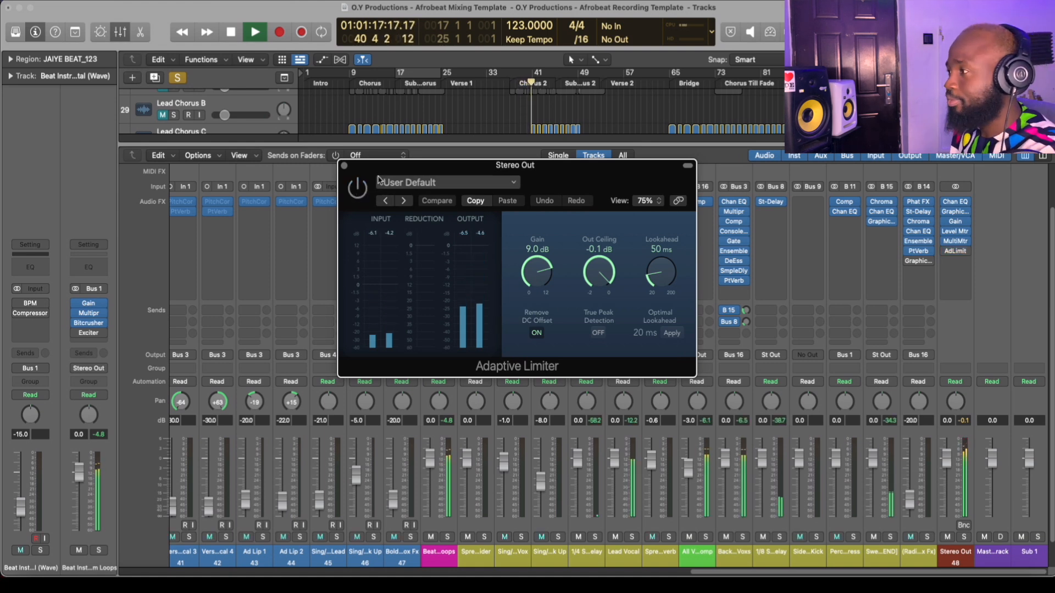
pyautogui.press('space')
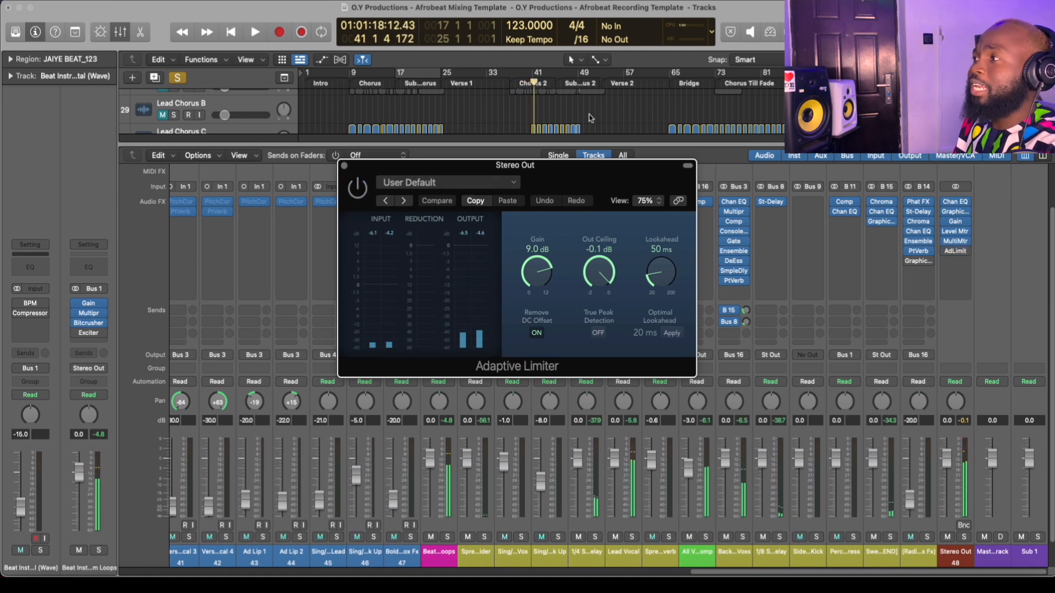
# Play the end of Verse 1 with the Adaptive Limiter switched on, set its gain to 8.8 dB, and stop playback.
pyautogui.click(587, 77)
pyautogui.press('space')
pyautogui.click(481, 82)
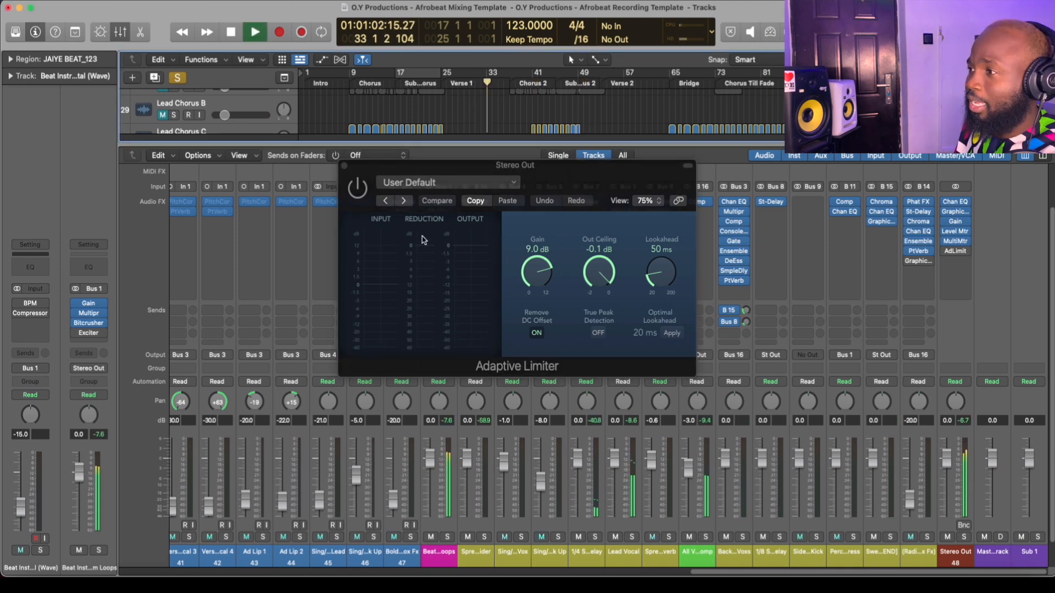
pyautogui.click(357, 198)
pyautogui.moveTo(536, 272); pyautogui.dragTo(558, 352)
pyautogui.moveTo(538, 284); pyautogui.dragTo(544, 234)
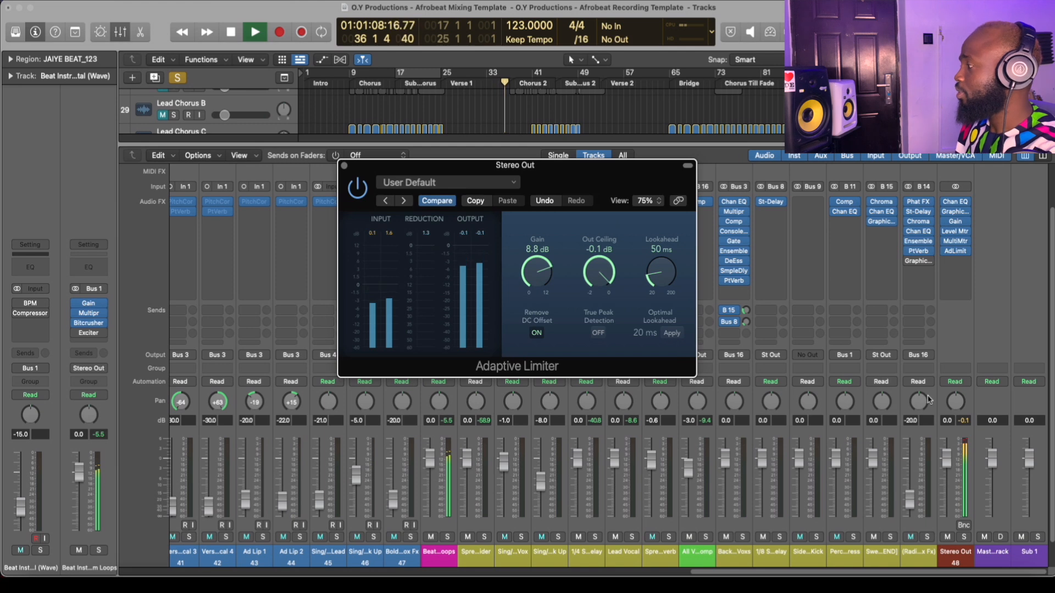
pyautogui.click(970, 431)
pyautogui.press('space')
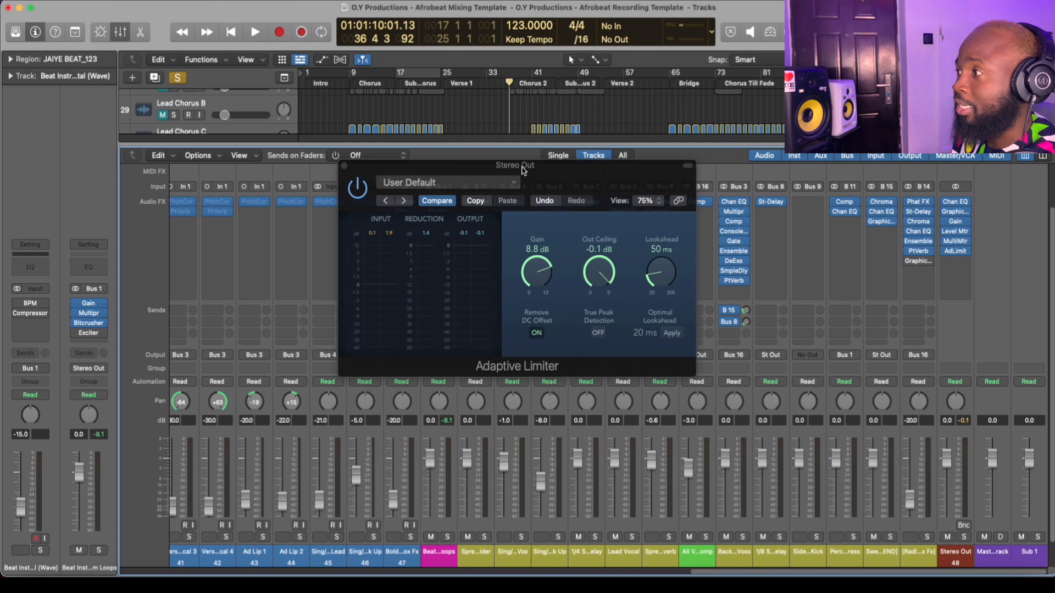
# Set the Stereo Out Adaptive Limiter's gain to 9.0 dB, then bypass the limiter and close its window.
pyautogui.moveTo(524, 172); pyautogui.dragTo(571, 200)
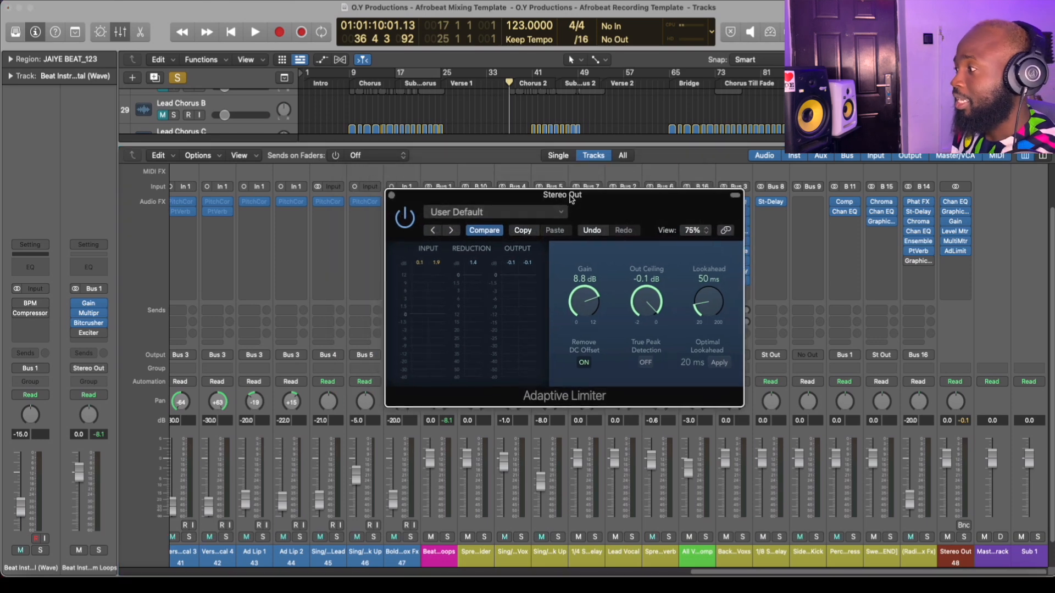
pyautogui.click(392, 196)
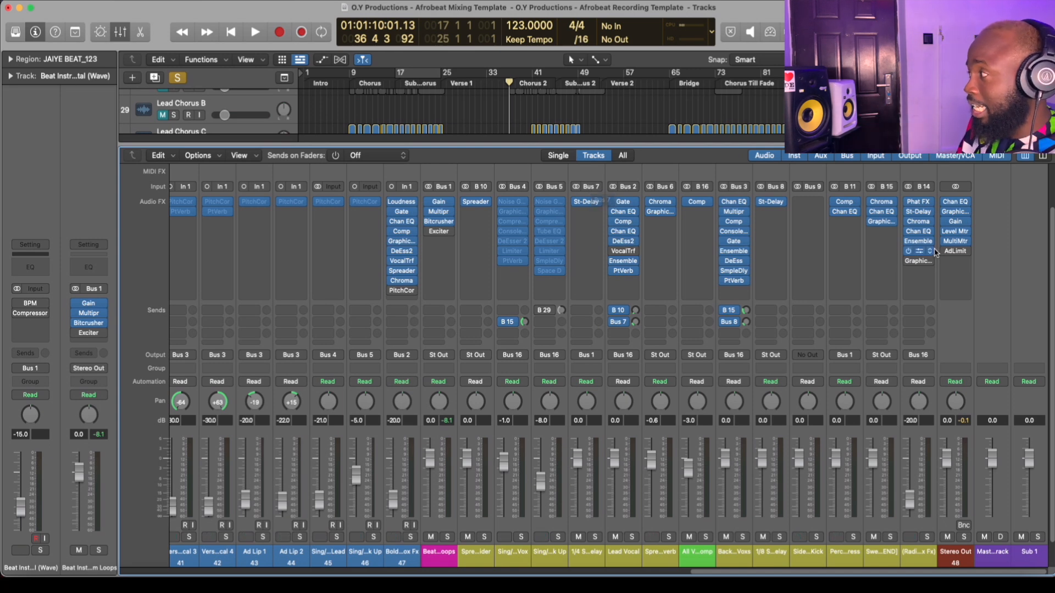
pyautogui.click(955, 251)
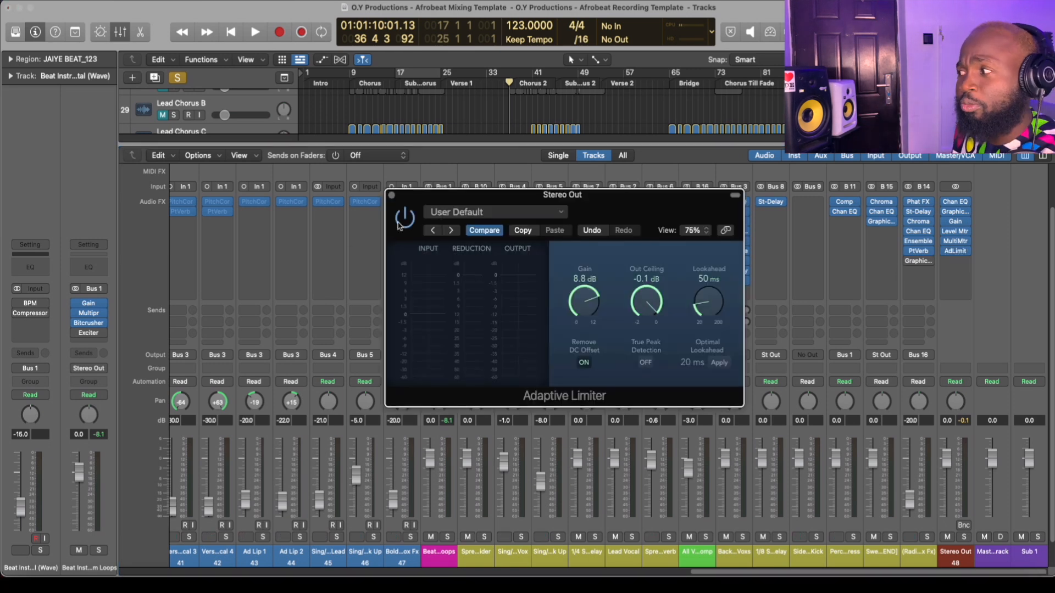
pyautogui.moveTo(576, 294); pyautogui.dragTo(577, 292)
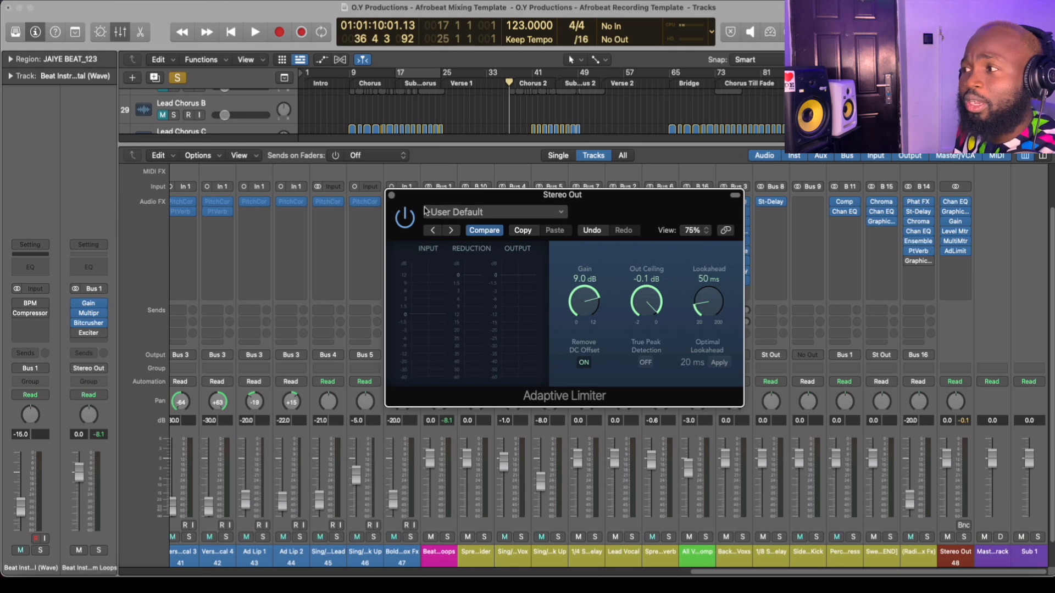
pyautogui.click(391, 196)
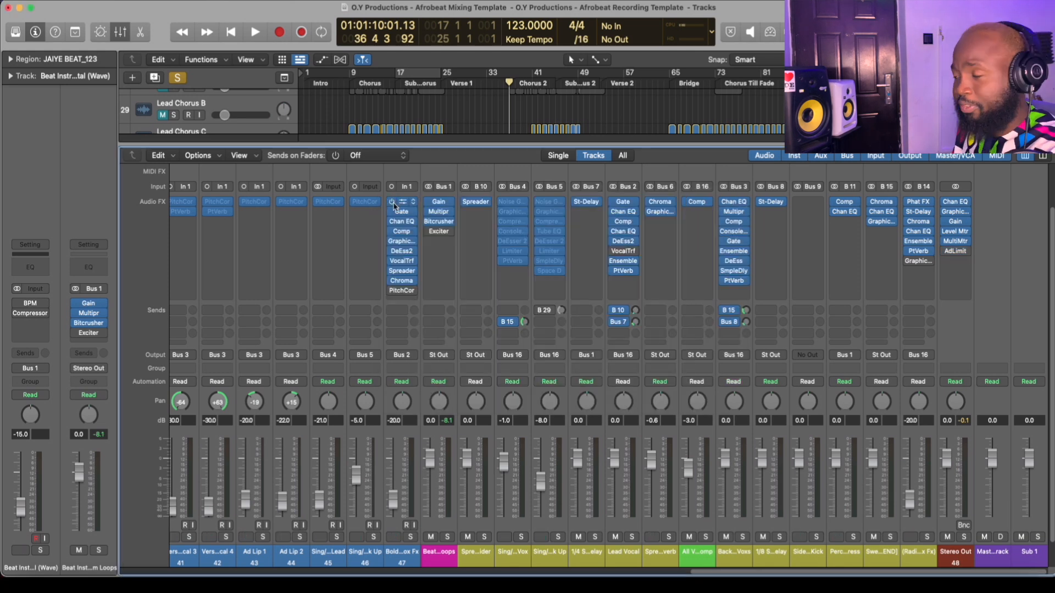
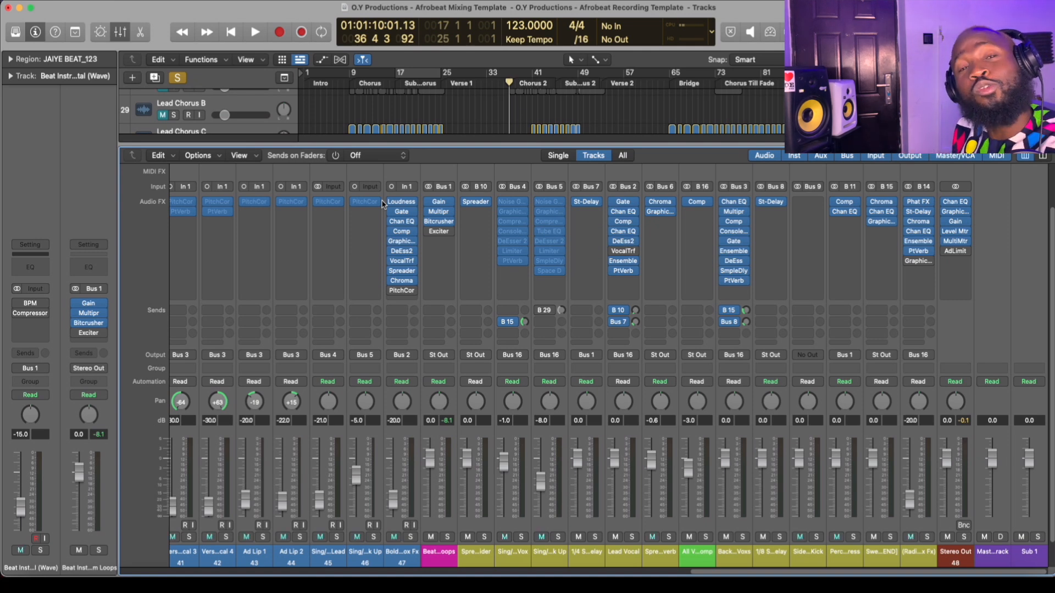
# Hide the mixer and listen to the song from the start of Verse 1 up to Chorus 2, pausing once along the way.
pyautogui.press('space')
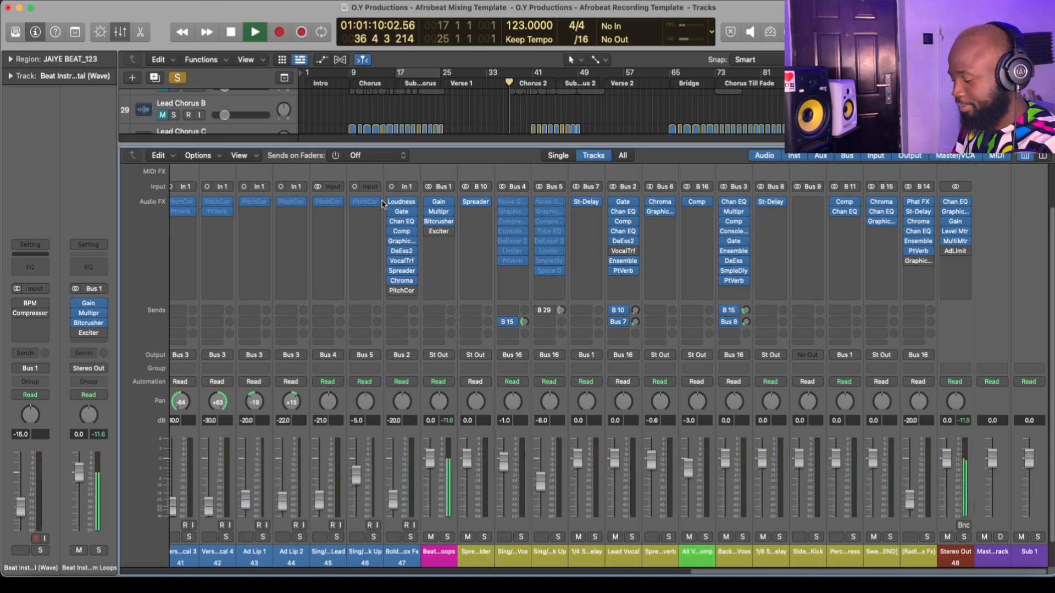
pyautogui.press('x')
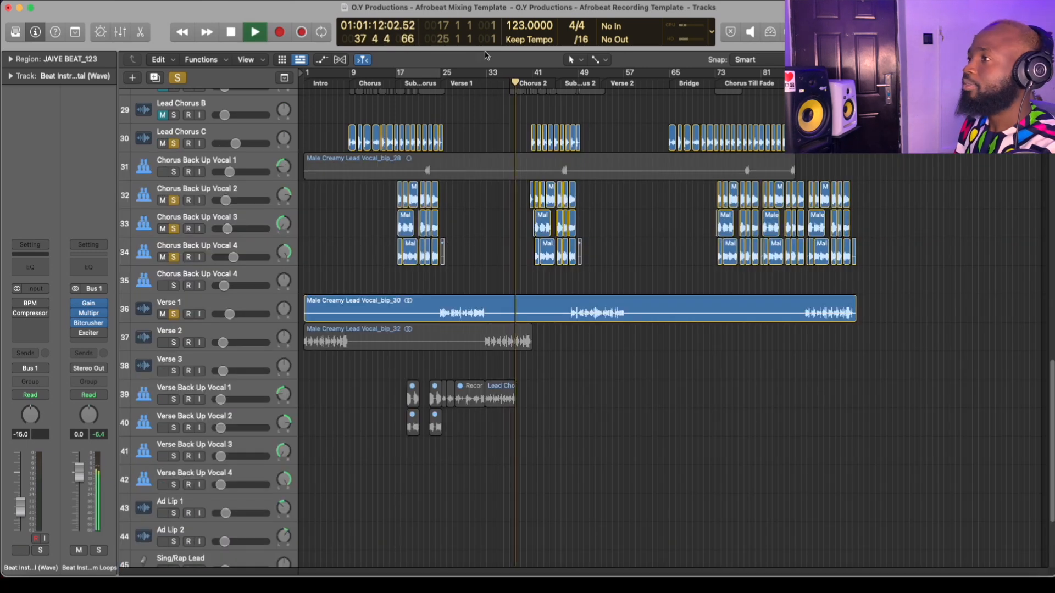
pyautogui.click(451, 86)
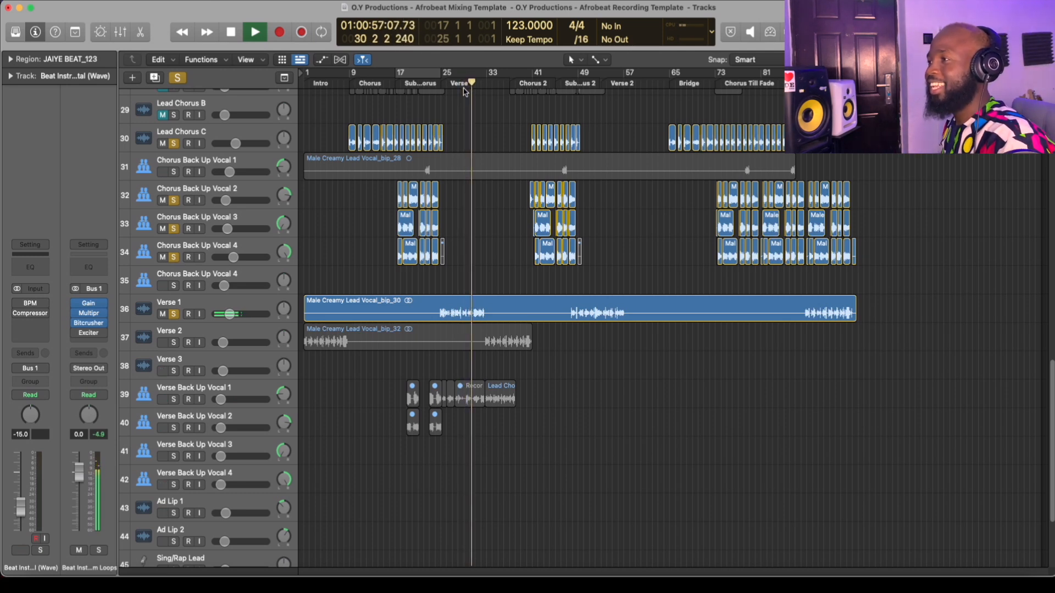
pyautogui.press('space')
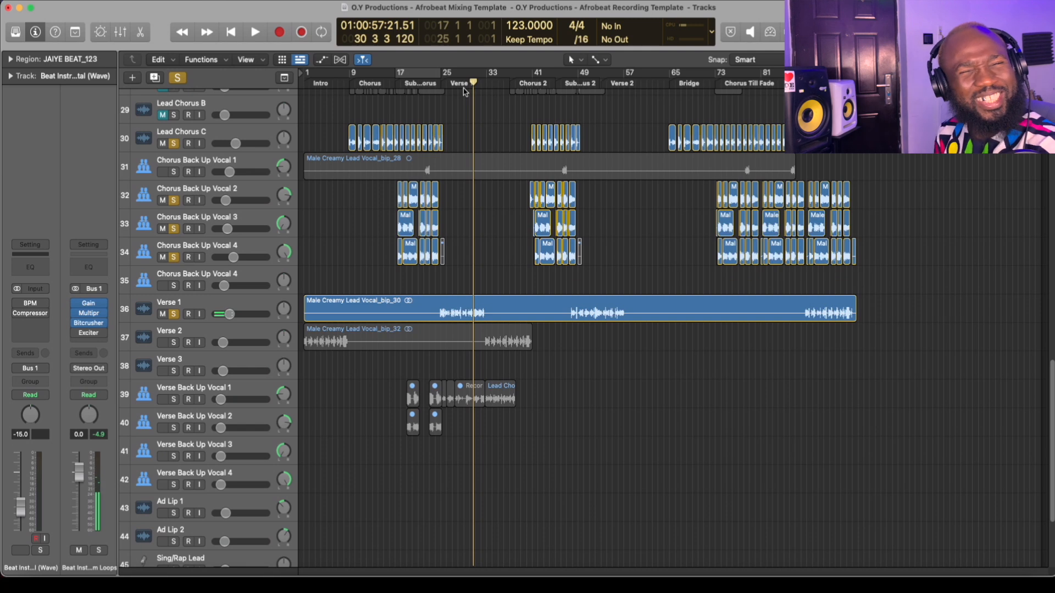
pyautogui.press('space')
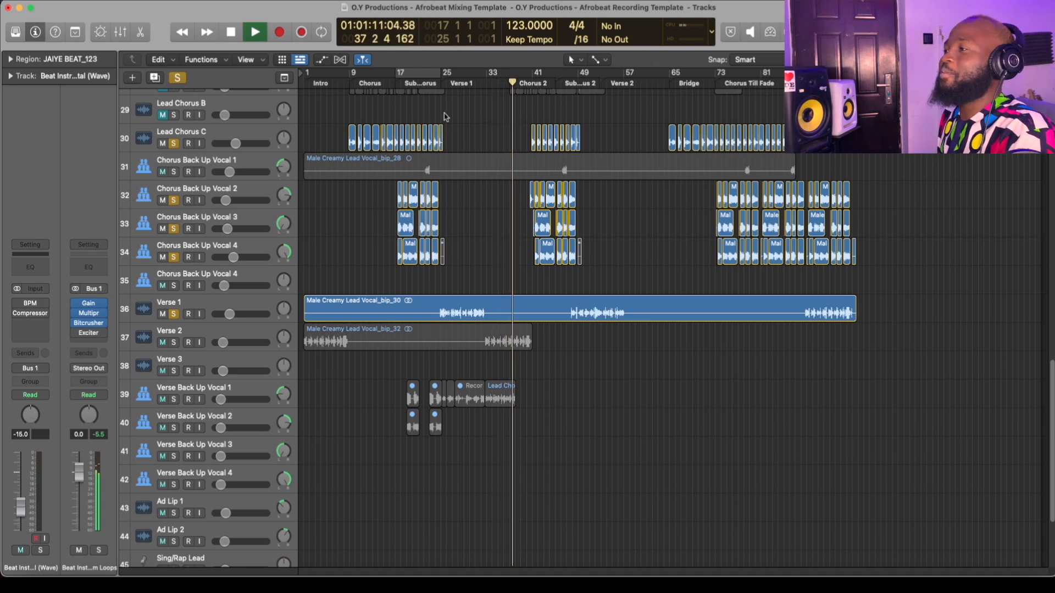
pyautogui.press('space')
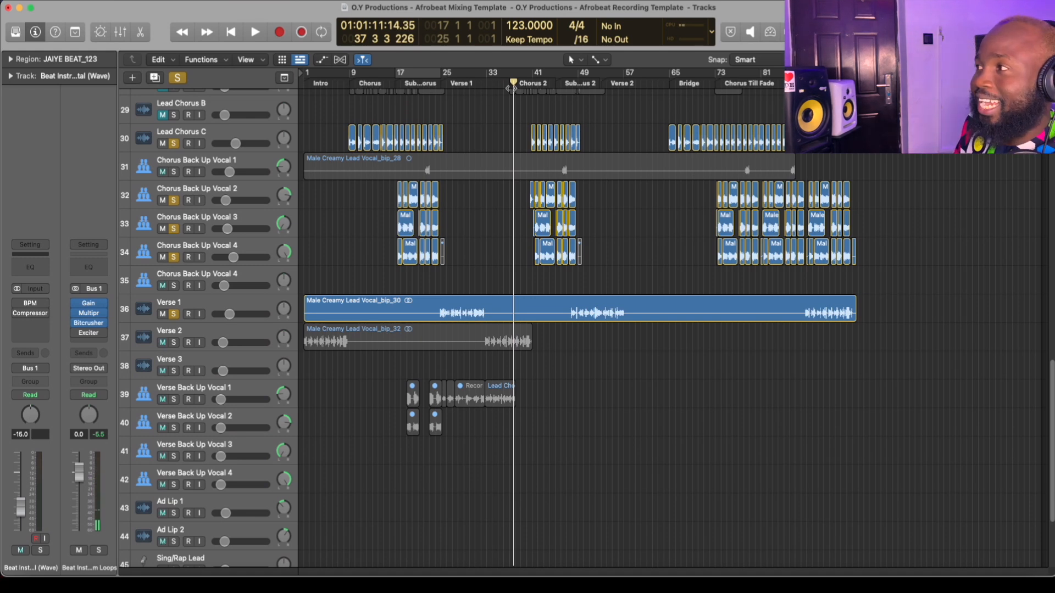
# Listen from Chorus 2 into the start of Verse 2's lead-in, comparing playback with the Lead Chorus C track muted and unmuted.
pyautogui.click(531, 84)
pyautogui.click(526, 84)
pyautogui.press('space')
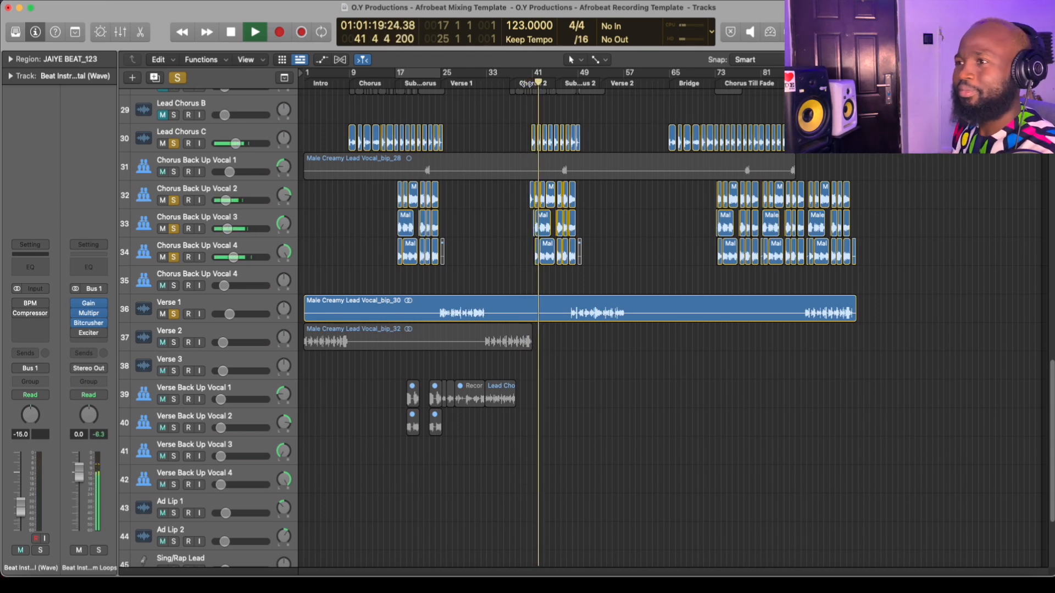
pyautogui.press('space')
pyautogui.click(163, 144)
pyautogui.press('space')
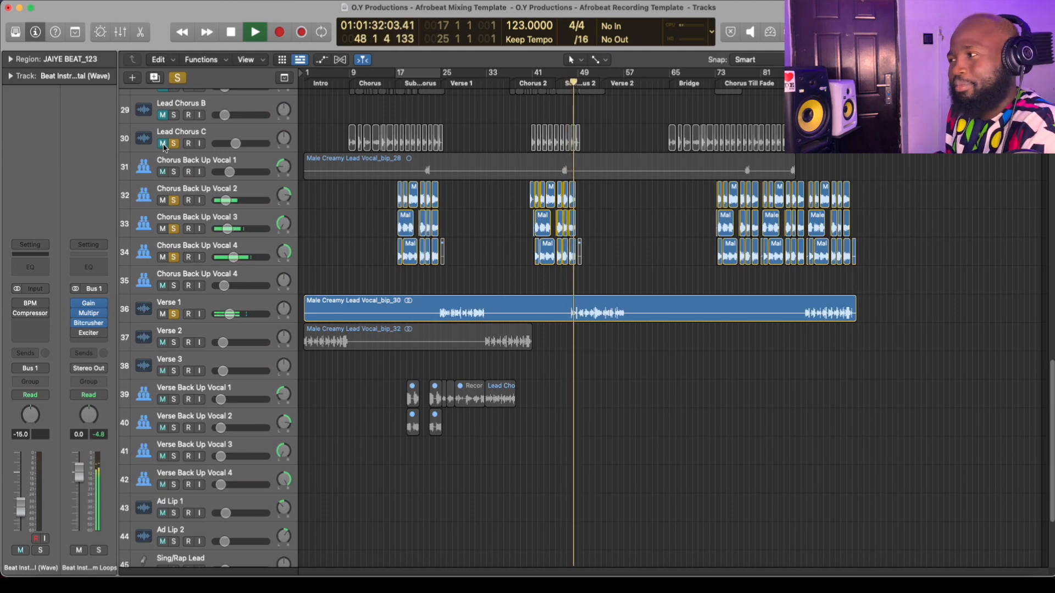
pyautogui.press('space')
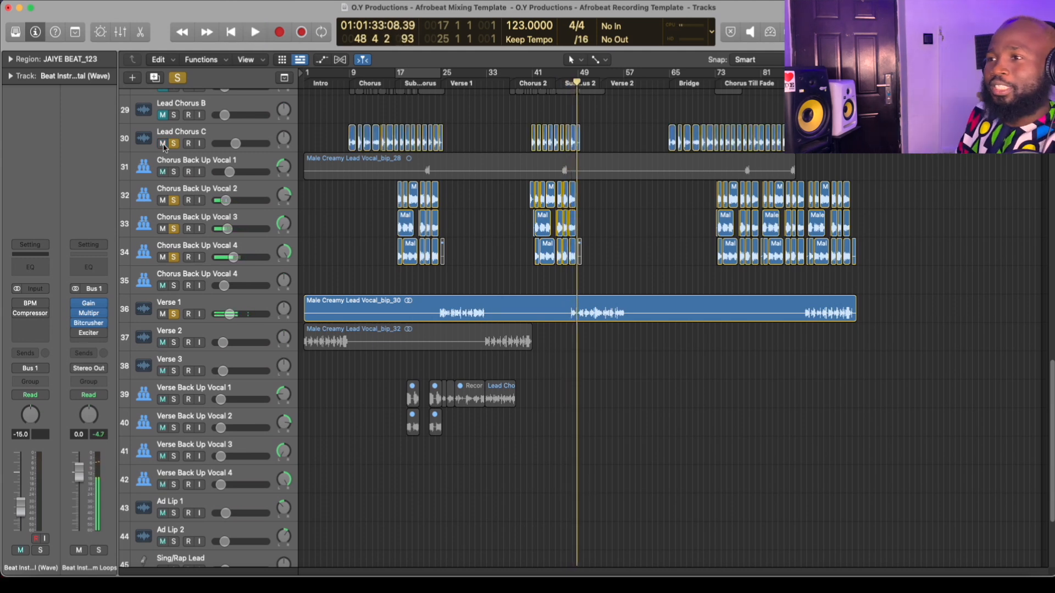
# Shrink the track heights to review the full arrangement, and examine the mixer channels through to Stereo Out before hiding the mixer.
pyautogui.press('super+Up')
pyautogui.press('super+Up')
pyautogui.press('super+Up')
pyautogui.press('super+Up')
pyautogui.press('super+Up')
pyautogui.press('super+Up')
pyautogui.press('super+Up')
pyautogui.press('super+Up')
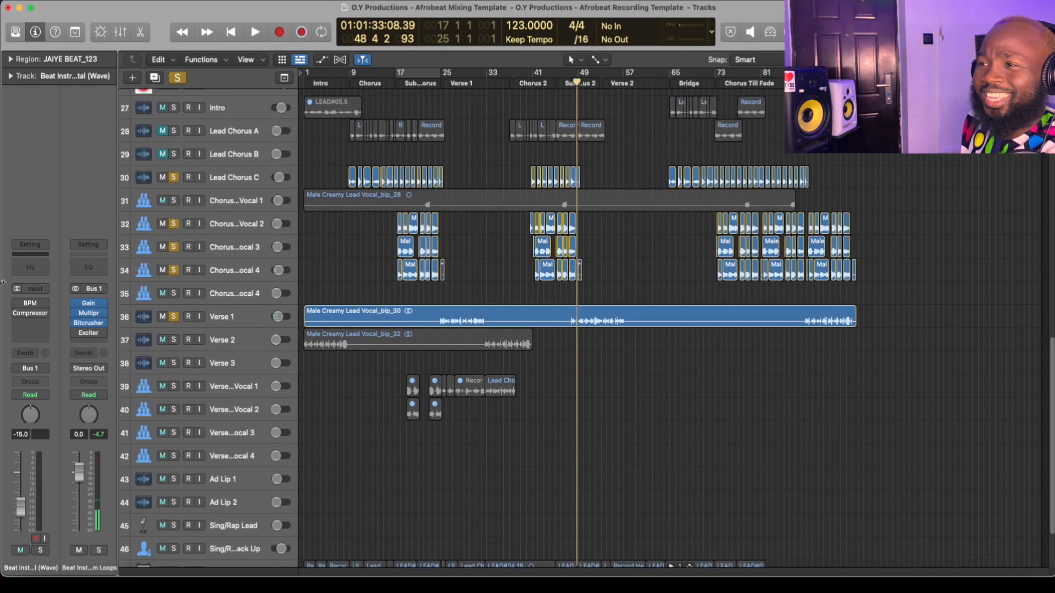
pyautogui.press('super+Up')
pyautogui.press('super+Up')
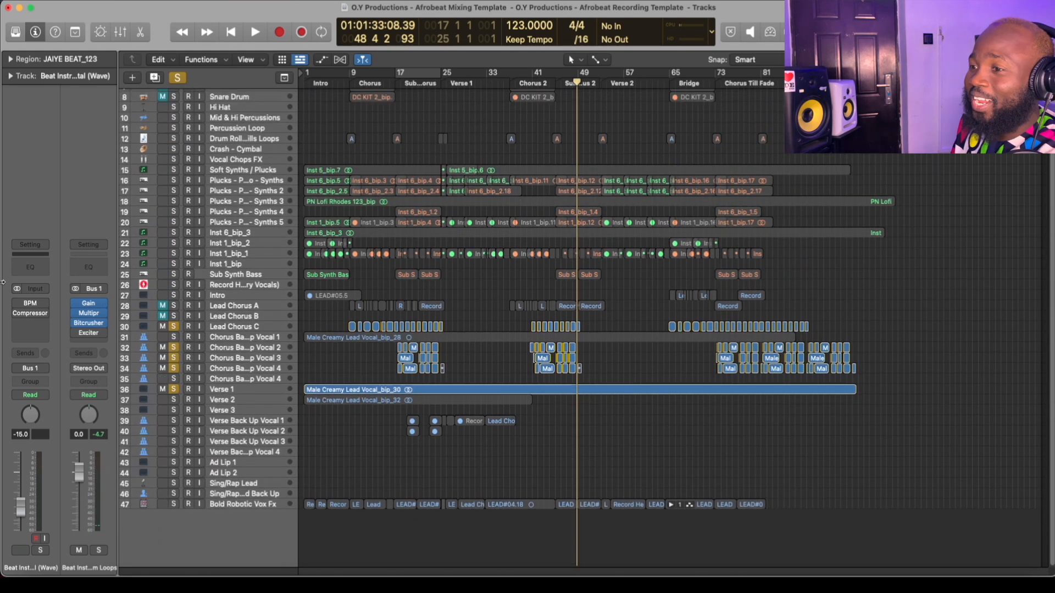
pyautogui.press('x')
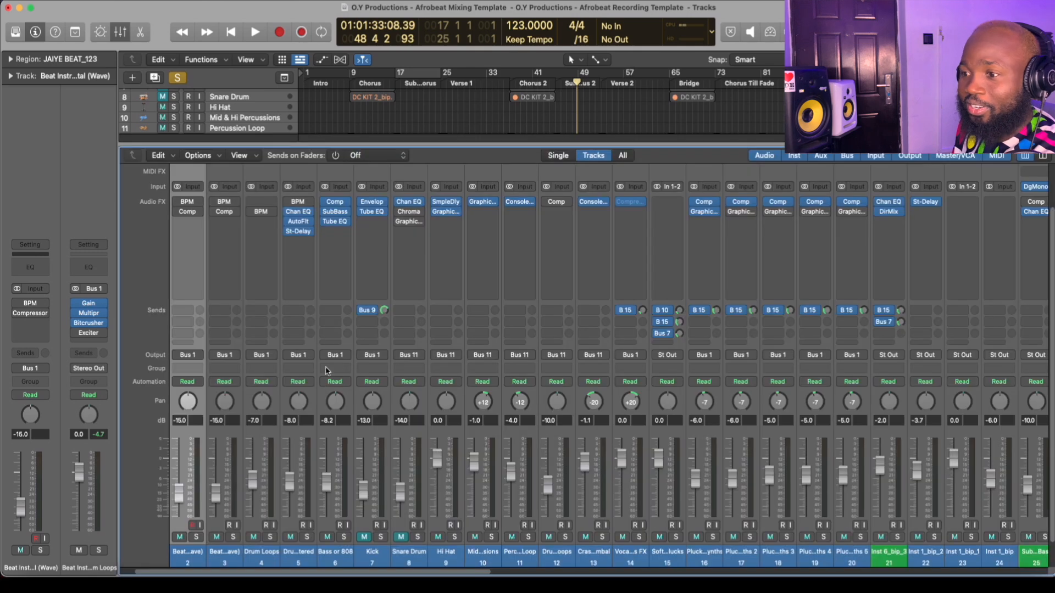
pyautogui.moveTo(367, 573); pyautogui.dragTo(957, 542)
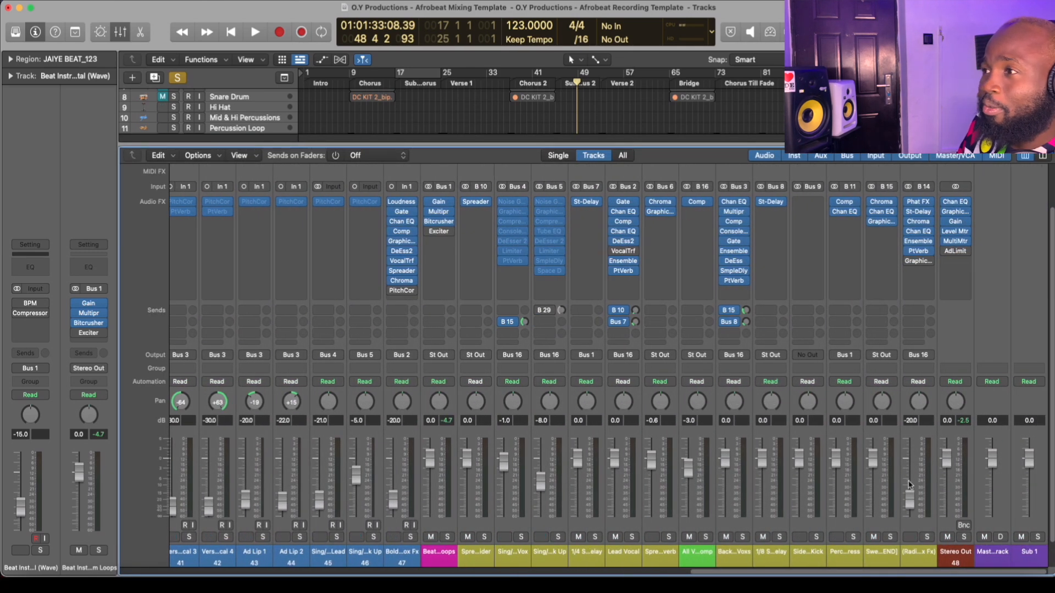
pyautogui.press('x')
# Clear all track solos and solo the third Beat Instrumental track, which holds the SHAKARA beat.
pyautogui.click(177, 78)
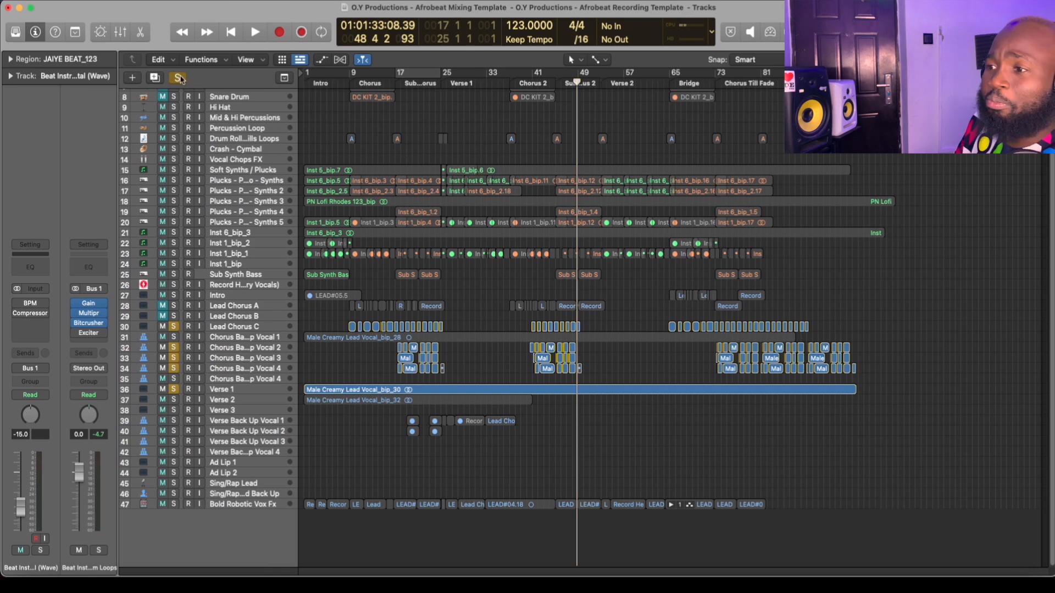
pyautogui.scroll(1, 284, 331)
pyautogui.scroll(3, 284, 331)
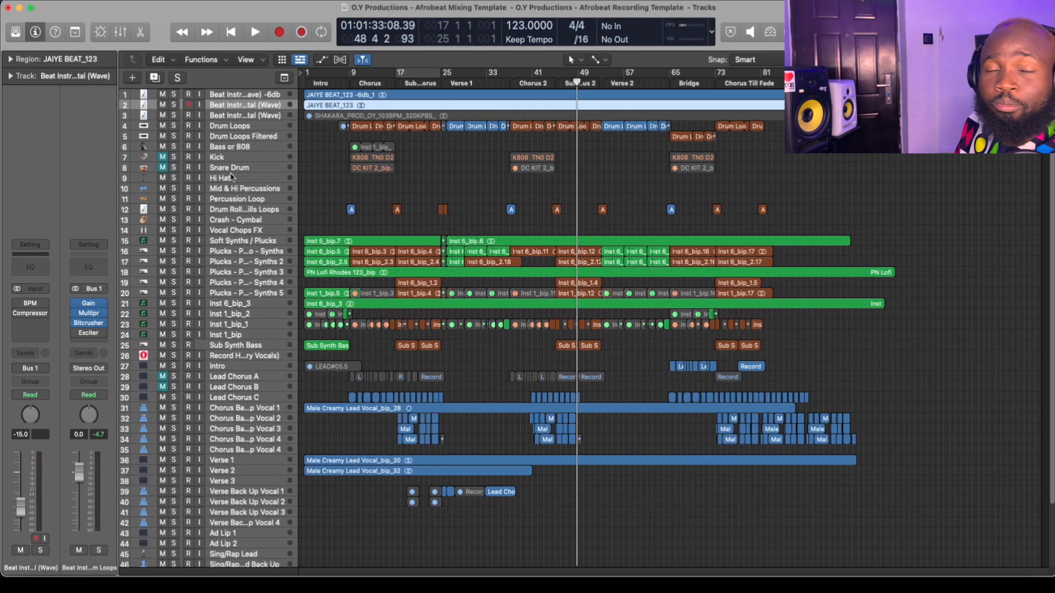
pyautogui.click(218, 116)
pyautogui.click(173, 115)
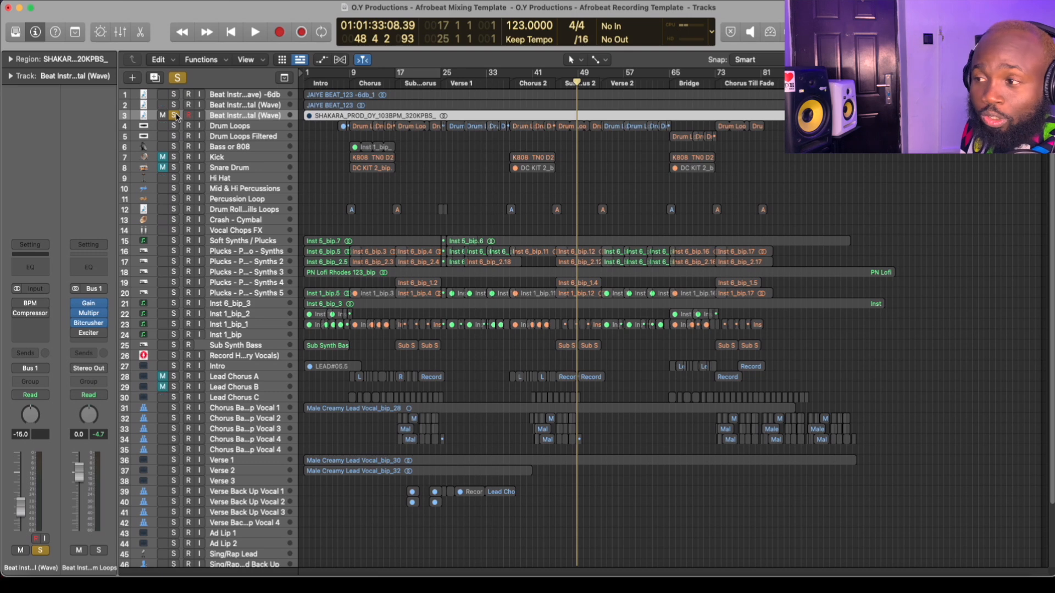
pyautogui.press('super+Down')
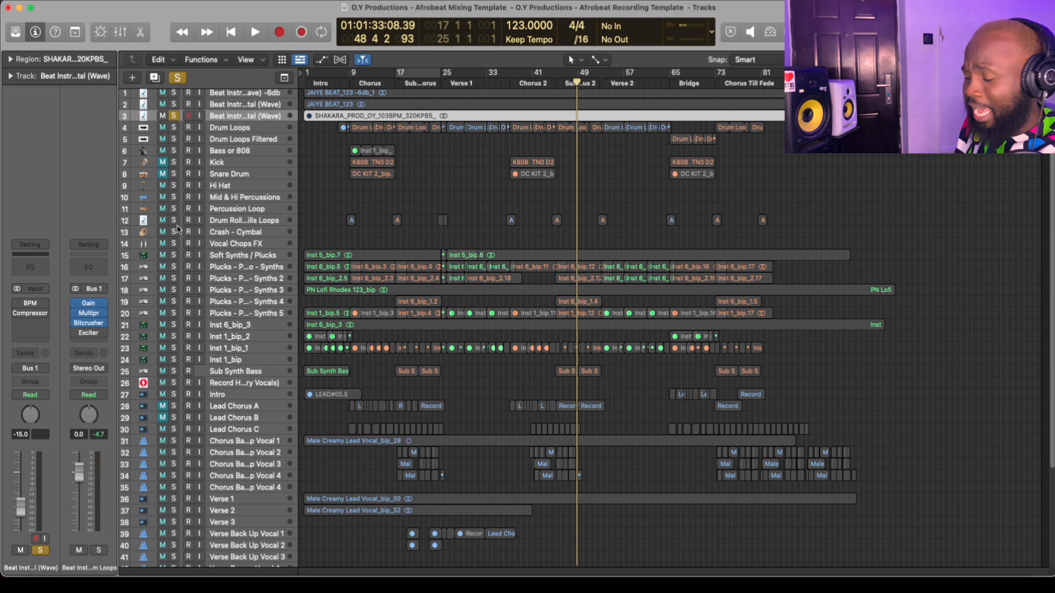
# Show the mixer, open the MultiMeter on the Stereo Out channel, and reposition its window after a brief playback.
pyautogui.press('x')
pyautogui.moveTo(401, 571); pyautogui.dragTo(1050, 548)
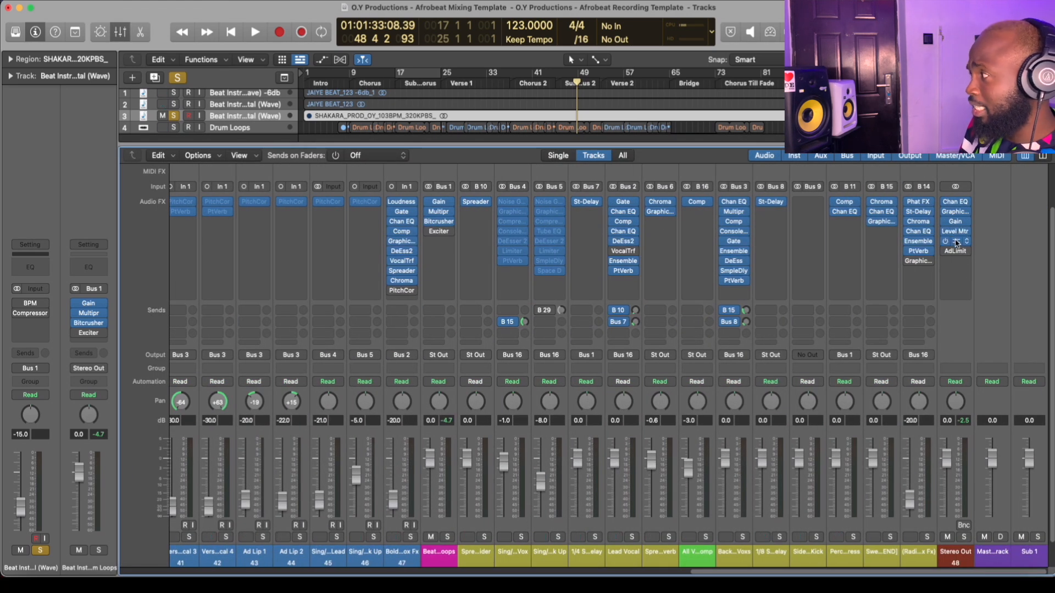
pyautogui.click(957, 242)
pyautogui.moveTo(762, 57); pyautogui.dragTo(201, 61)
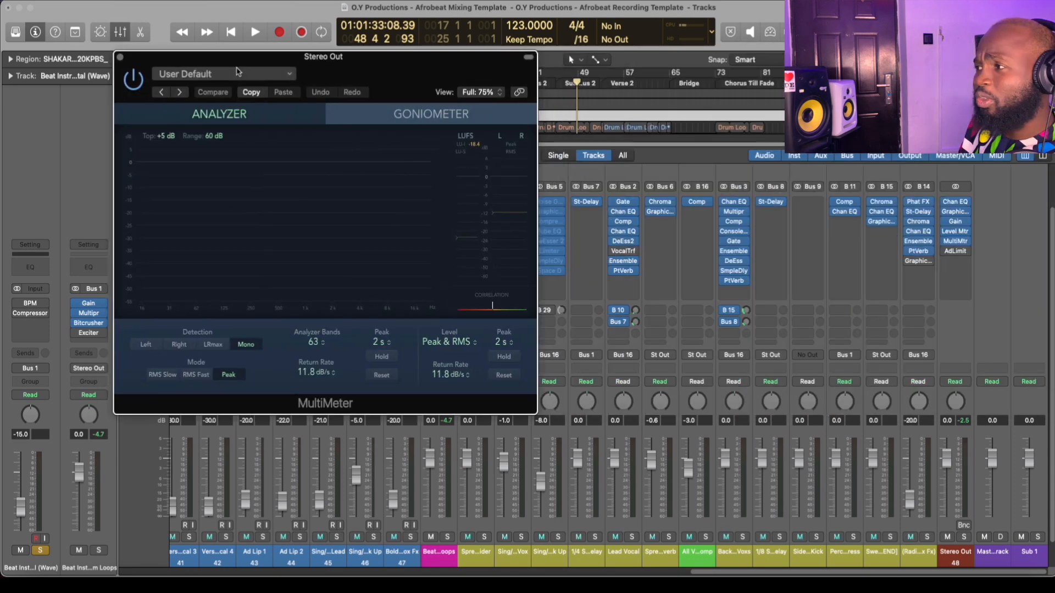
pyautogui.press('space')
pyautogui.press('space')
pyautogui.moveTo(409, 57); pyautogui.dragTo(406, 213)
# Solo the first Beat Instrumental track (-6db) instead of the third one and start playback.
pyautogui.scroll(1, 191, 123)
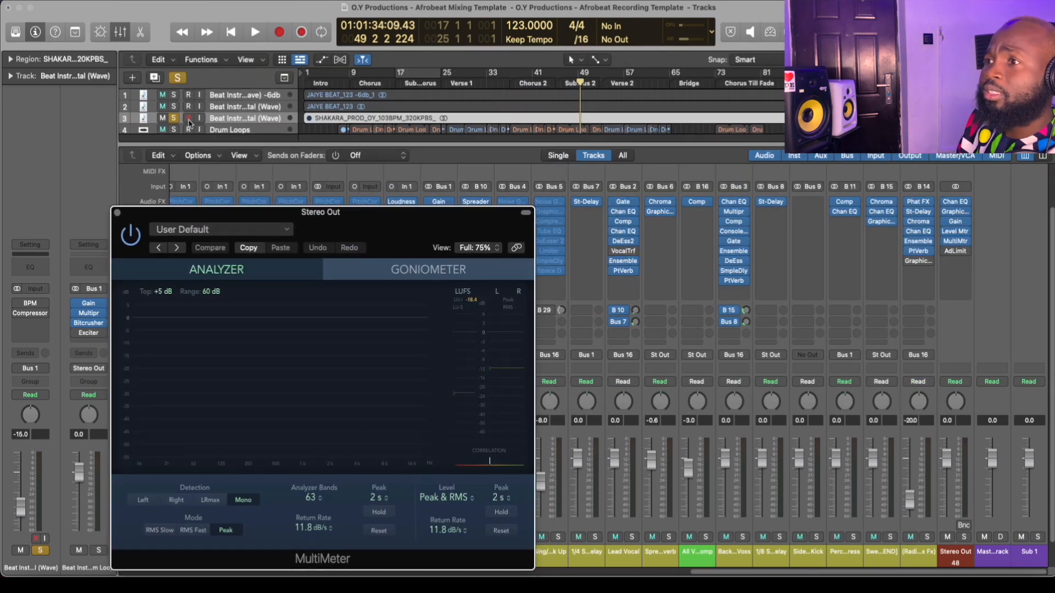
pyautogui.click(174, 95)
pyautogui.click(174, 118)
pyautogui.press('space')
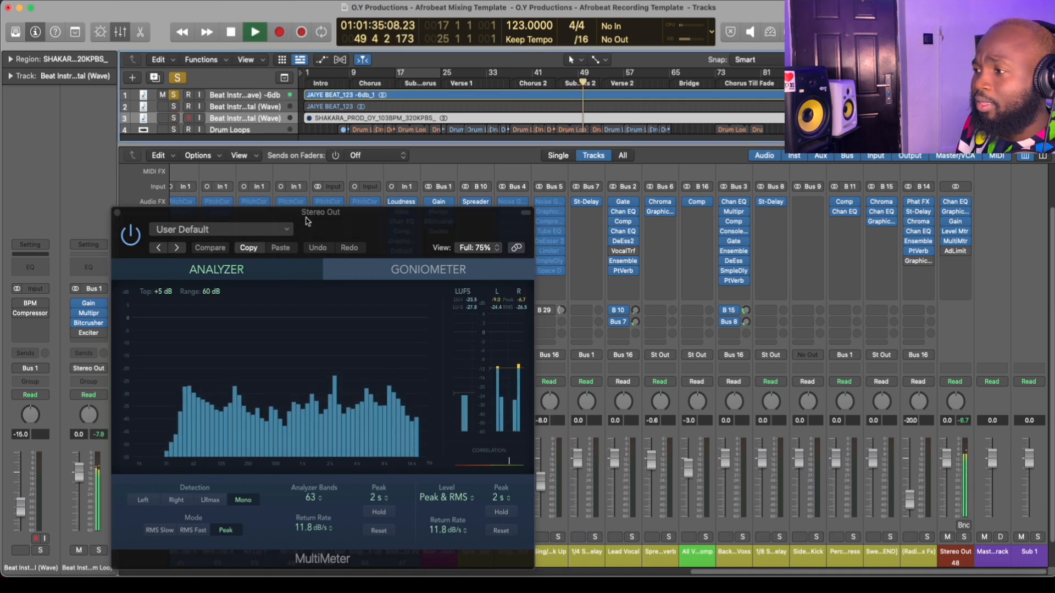
# Examine the beat's level on the MultiMeter during playback, pausing between checks, and continue from Verse 1 and from the first Chorus.
pyautogui.moveTo(308, 221); pyautogui.dragTo(318, 185)
pyautogui.press('space')
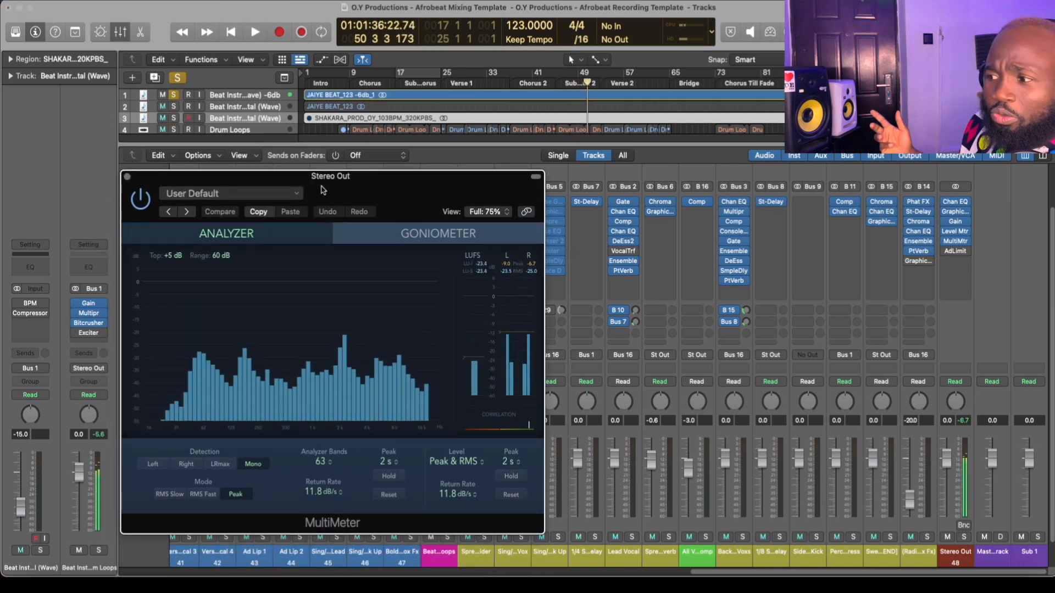
pyautogui.press('space')
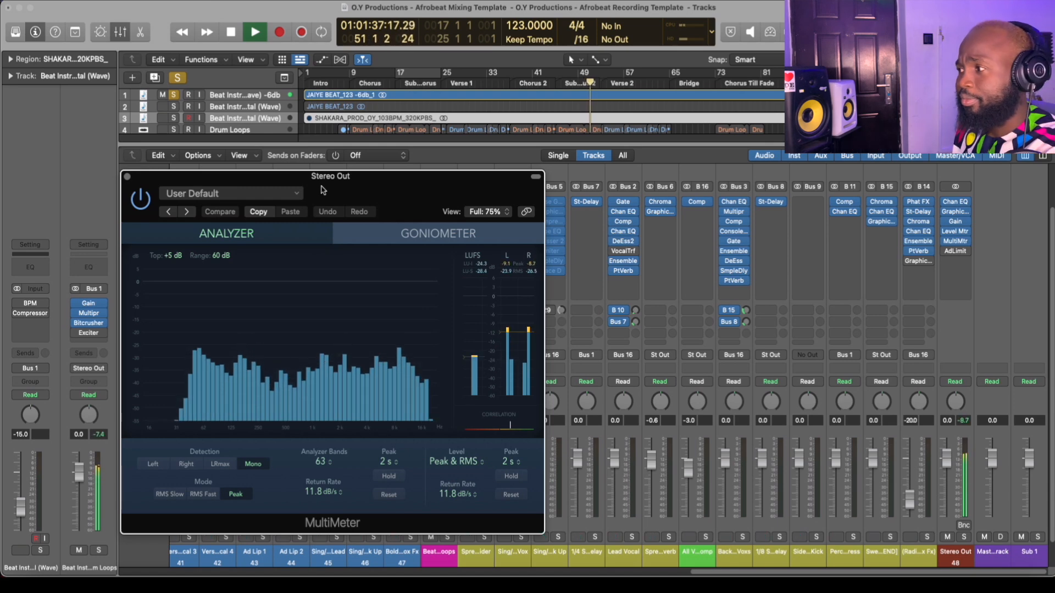
pyautogui.press('space')
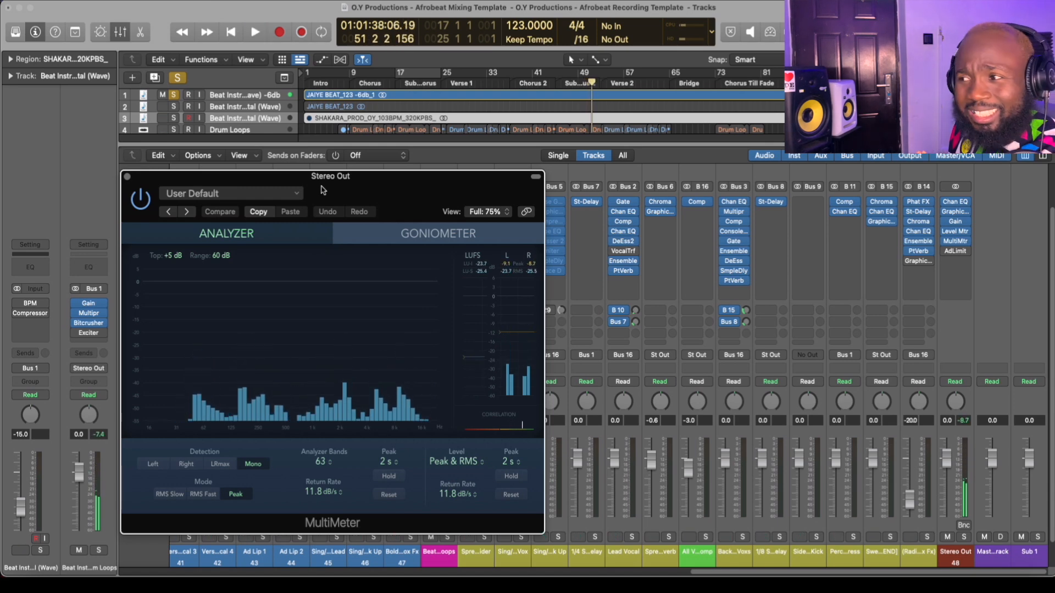
pyautogui.press('space')
pyautogui.moveTo(322, 190); pyautogui.dragTo(721, 108)
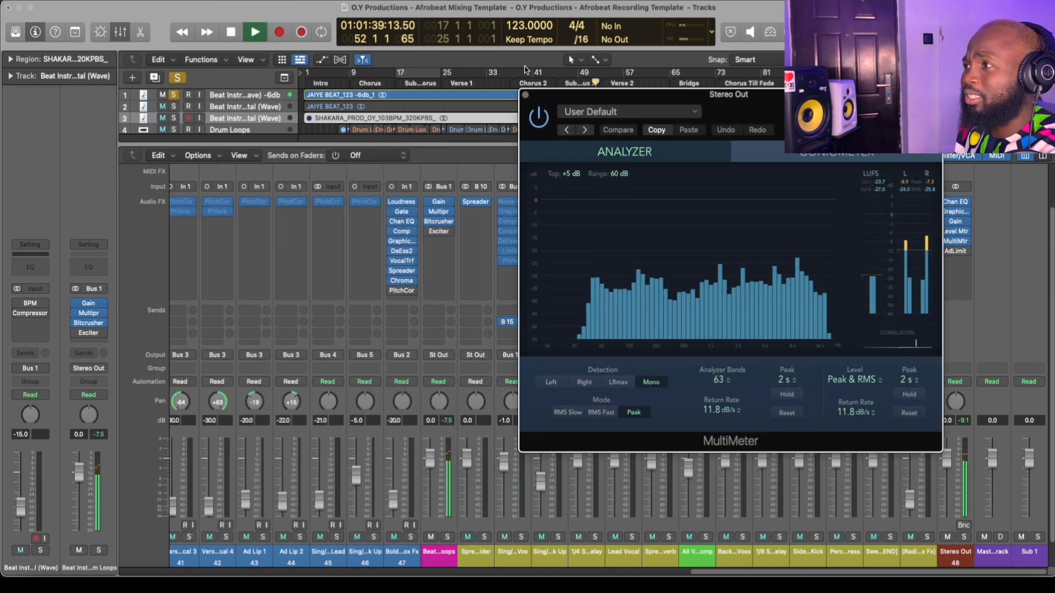
pyautogui.click(450, 72)
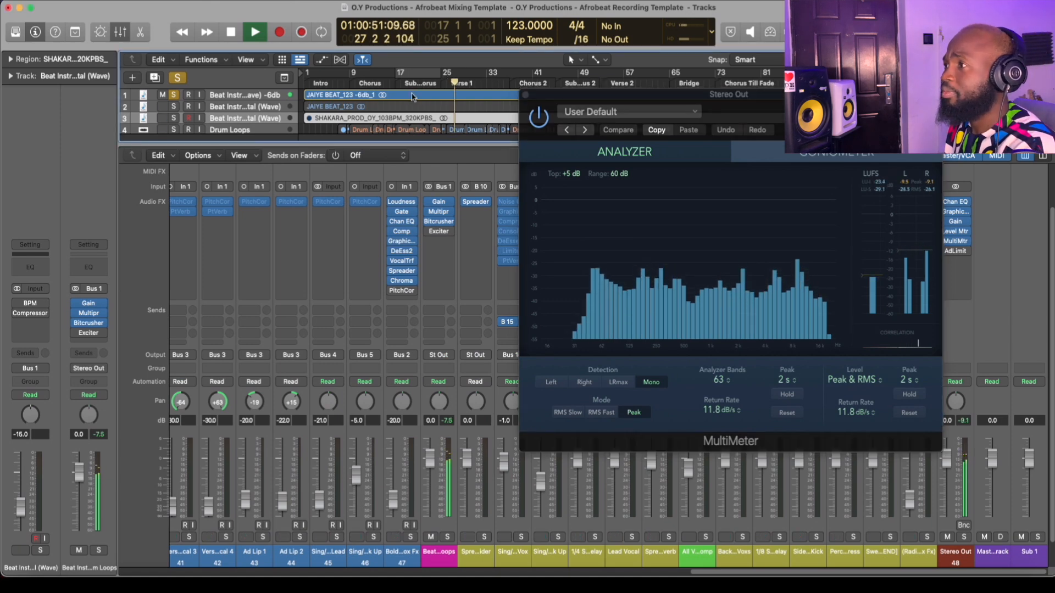
pyautogui.click(375, 83)
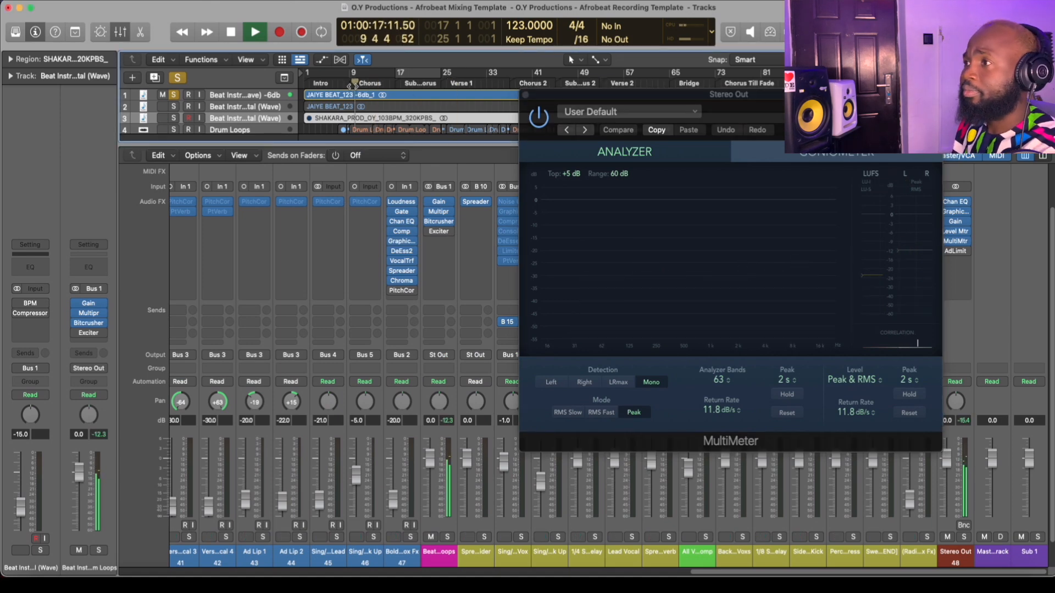
# Hide the mixer and solo Lead Chorus C and Chorus Back Up Vocals 2, 3 and the first 4 alongside the beat.
pyautogui.press('x')
pyautogui.scroll(-2, 325, 223)
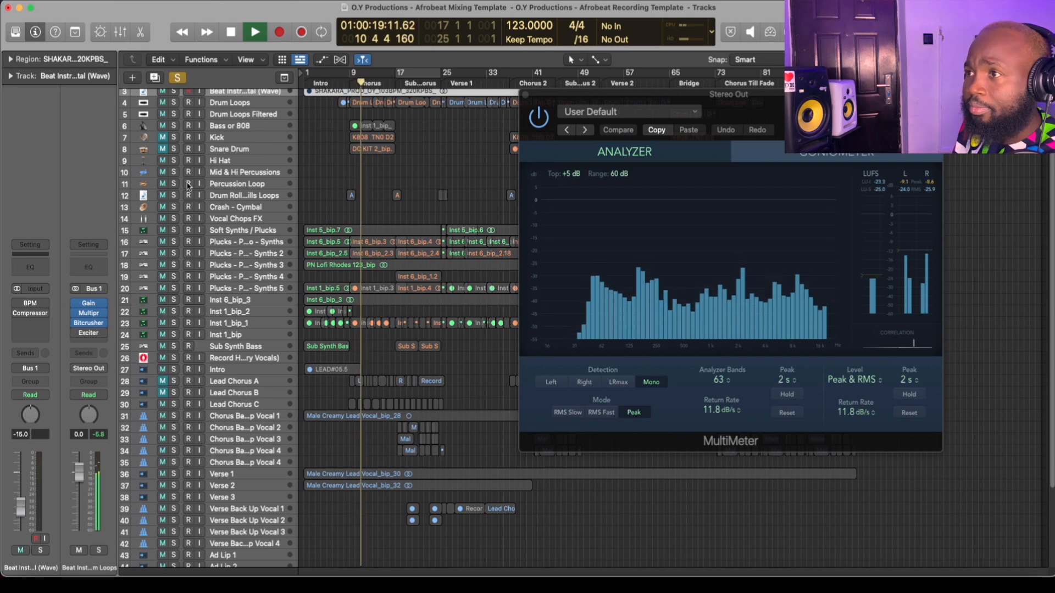
pyautogui.scroll(-5, 220, 275)
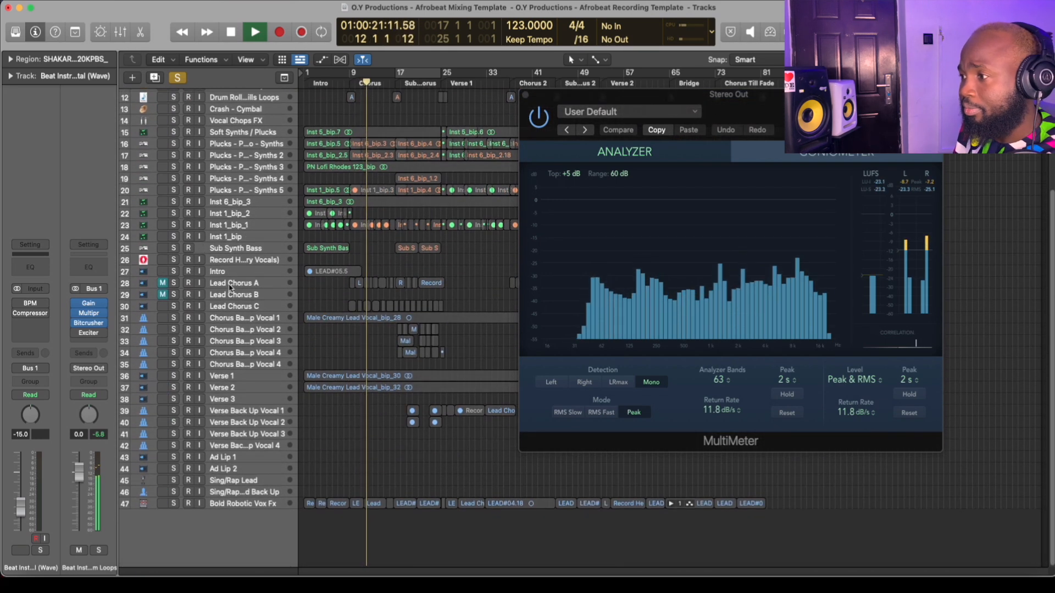
pyautogui.click(175, 307)
pyautogui.moveTo(175, 330); pyautogui.dragTo(178, 355)
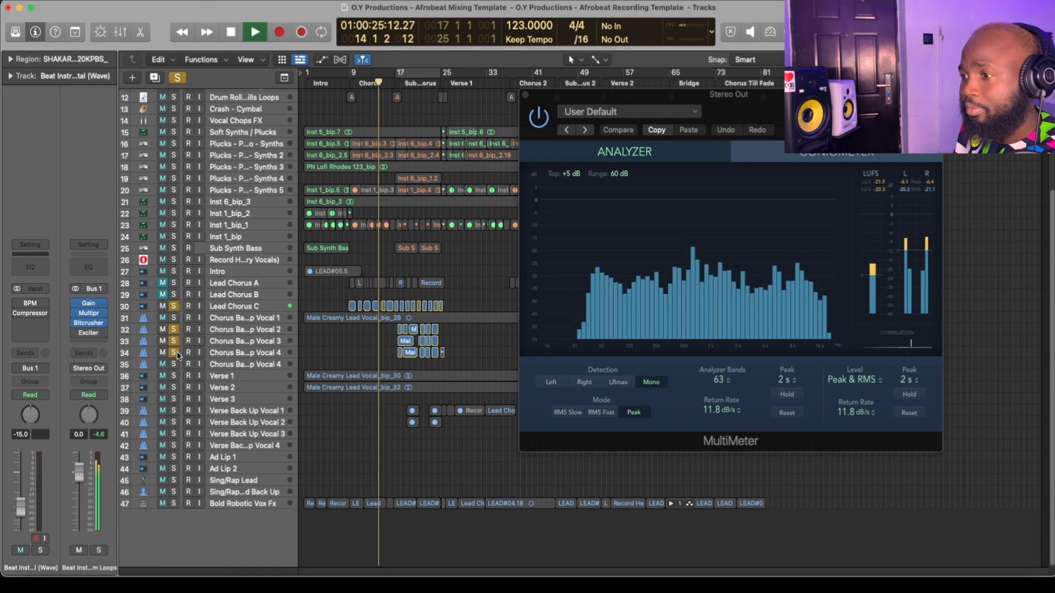
# Listen to the soloed beat and chorus vocals while examining the mixer levels through to Stereo Out, then hide the mixer and close the MultiMeter.
pyautogui.press('x')
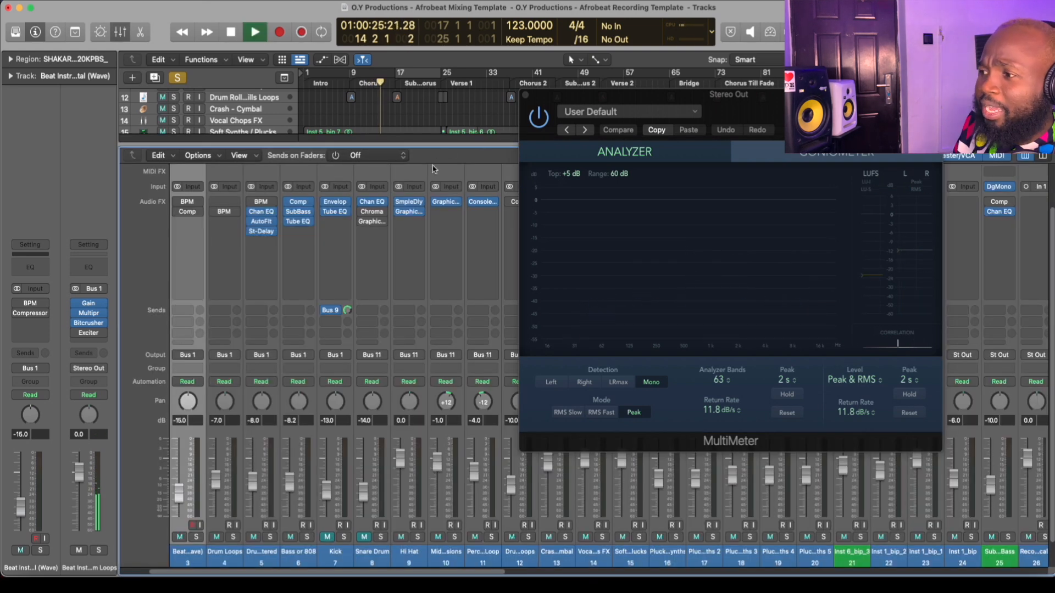
pyautogui.moveTo(575, 96); pyautogui.dragTo(735, 5)
pyautogui.moveTo(449, 574); pyautogui.dragTo(753, 573)
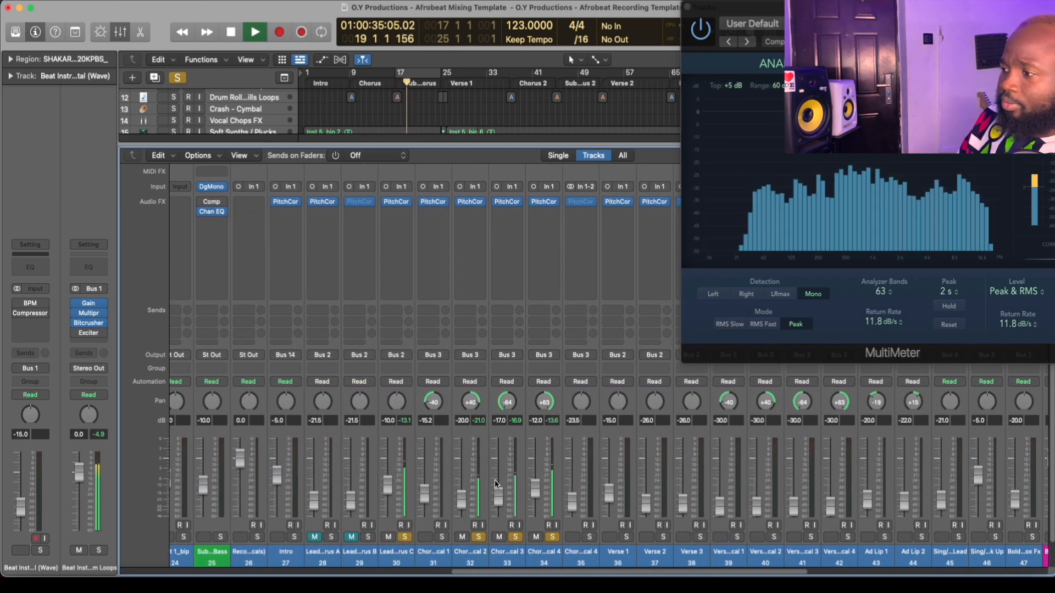
pyautogui.press('space')
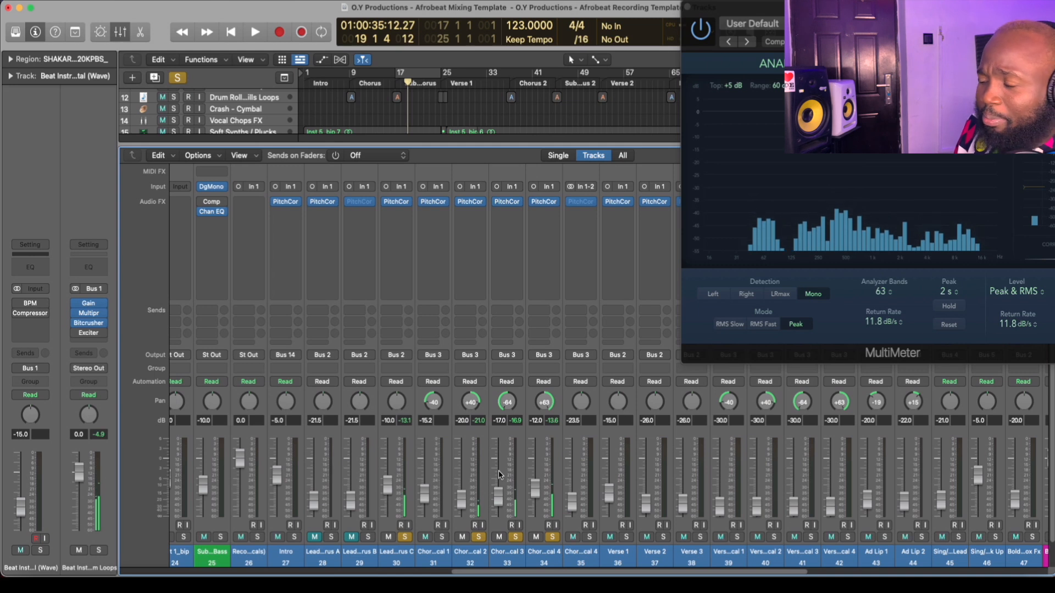
pyautogui.press('space')
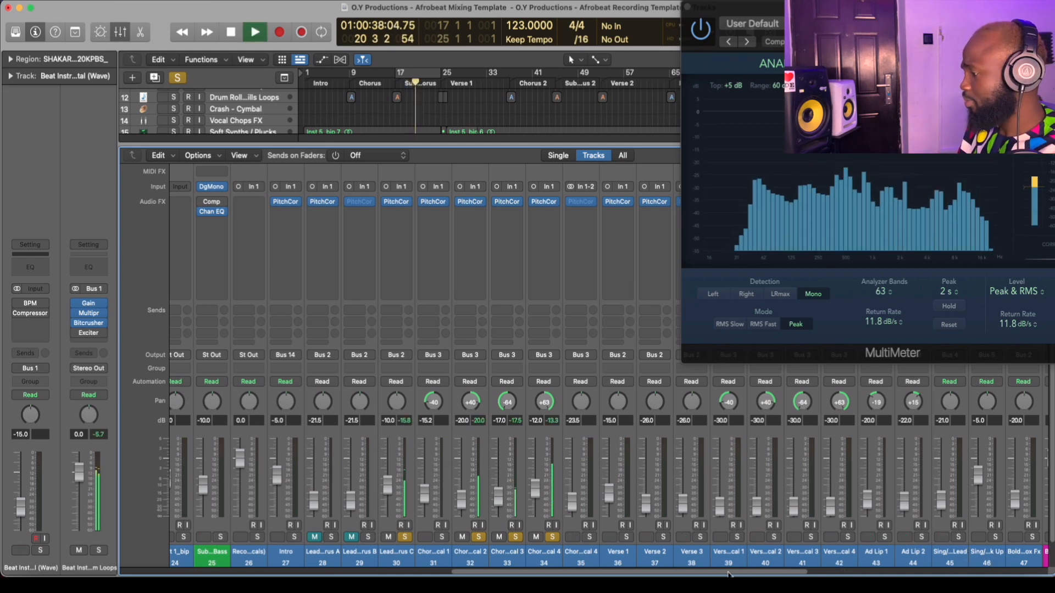
pyautogui.moveTo(729, 575); pyautogui.dragTo(1008, 537)
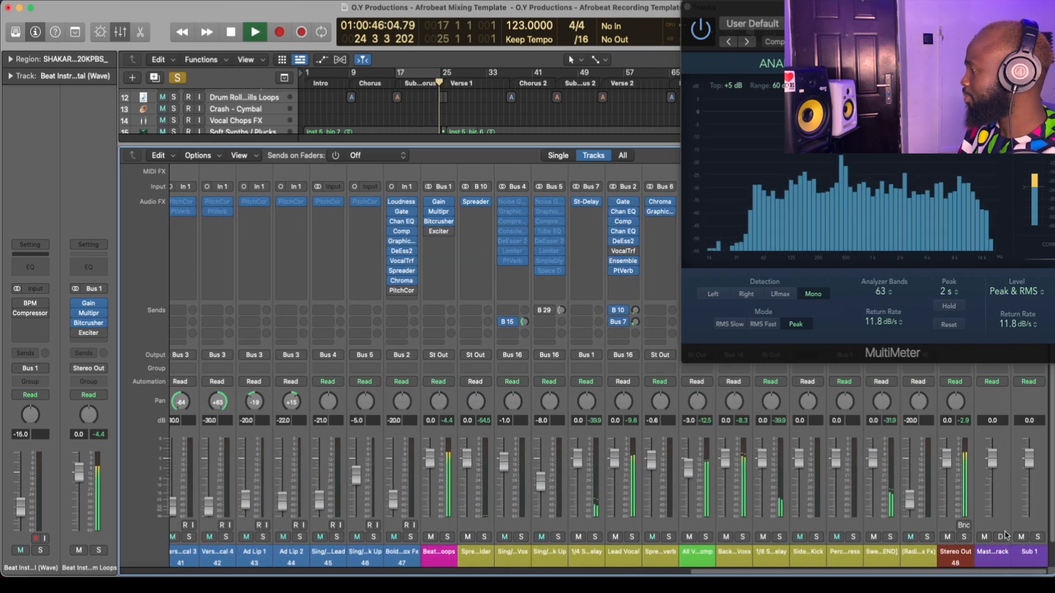
pyautogui.press('space')
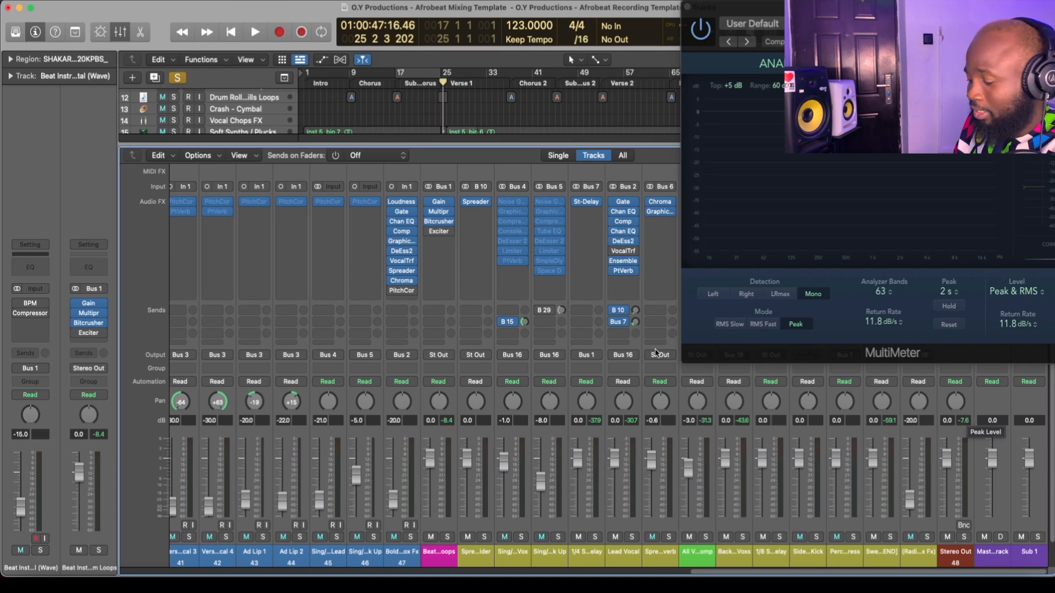
pyautogui.press('x')
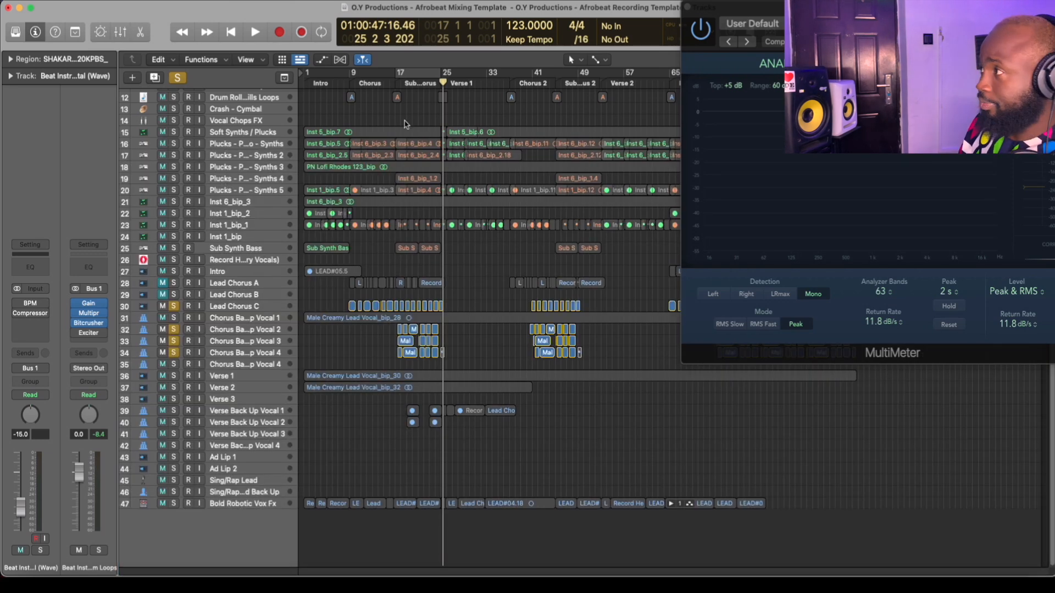
pyautogui.click(687, 8)
# Set the cycle range to cover the whole song from bar 1 to bar 107.
pyautogui.scroll(5, 624, 189)
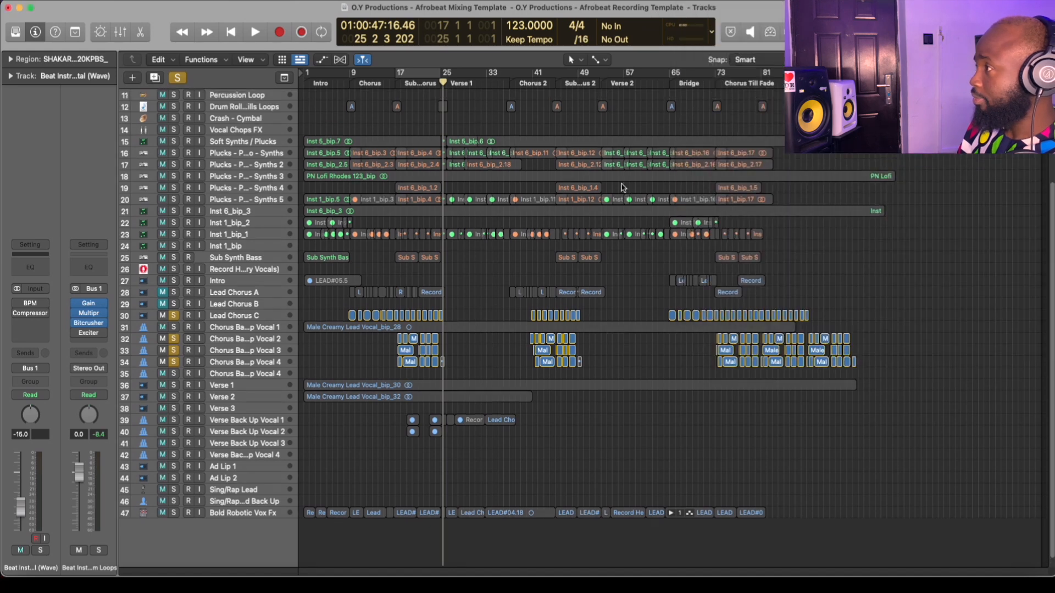
pyautogui.click(400, 74)
pyautogui.moveTo(396, 73); pyautogui.dragTo(305, 77)
pyautogui.moveTo(441, 73); pyautogui.dragTo(905, 74)
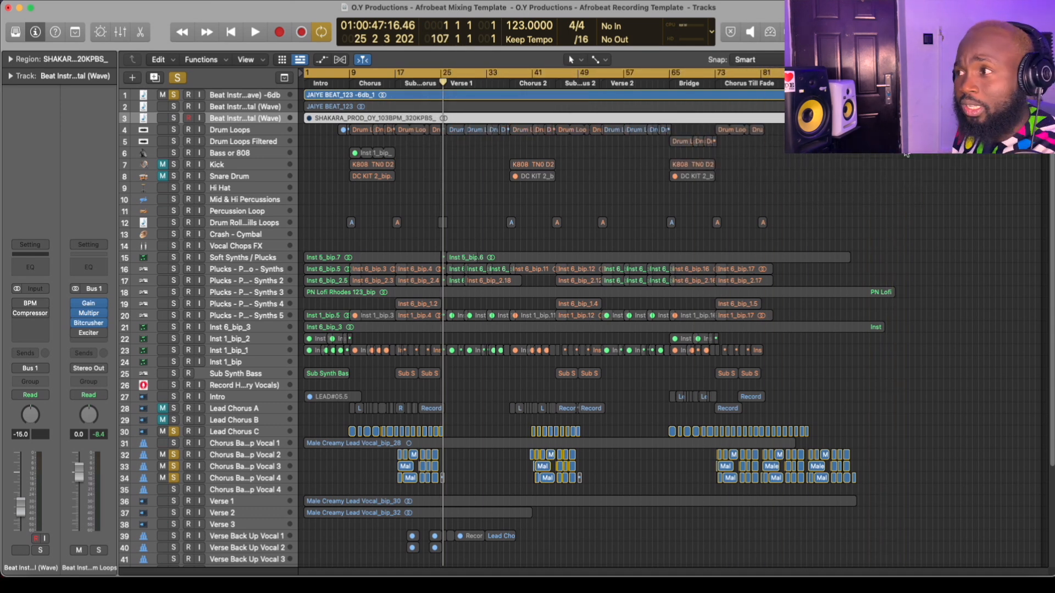
# Bounce the song offline into the Bounces folder as a 24 Bit PCM Wave file with the MP3 destination disabled.
pyautogui.press('super+b')
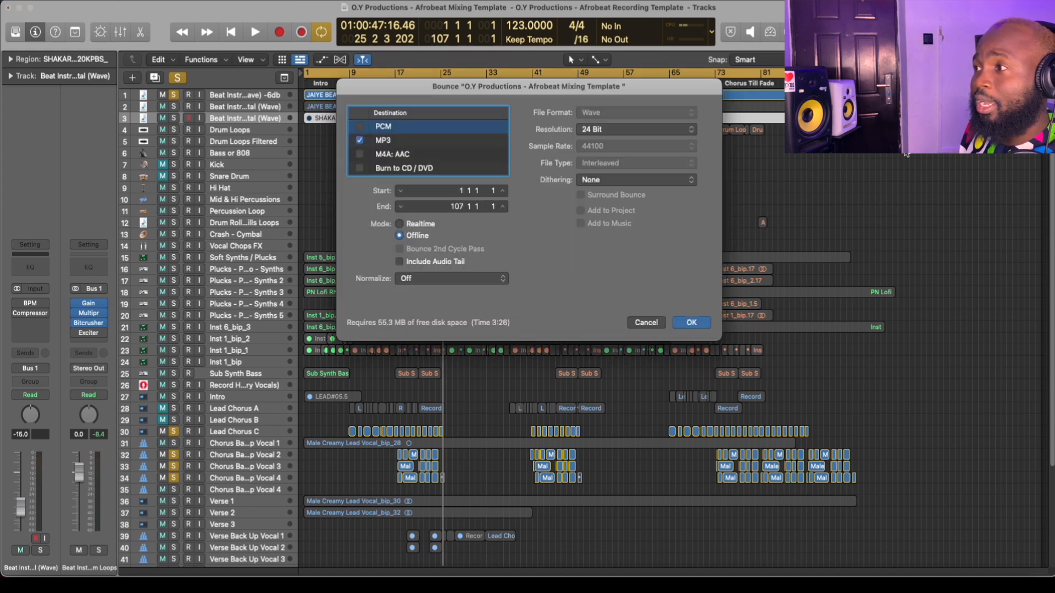
pyautogui.click(360, 140)
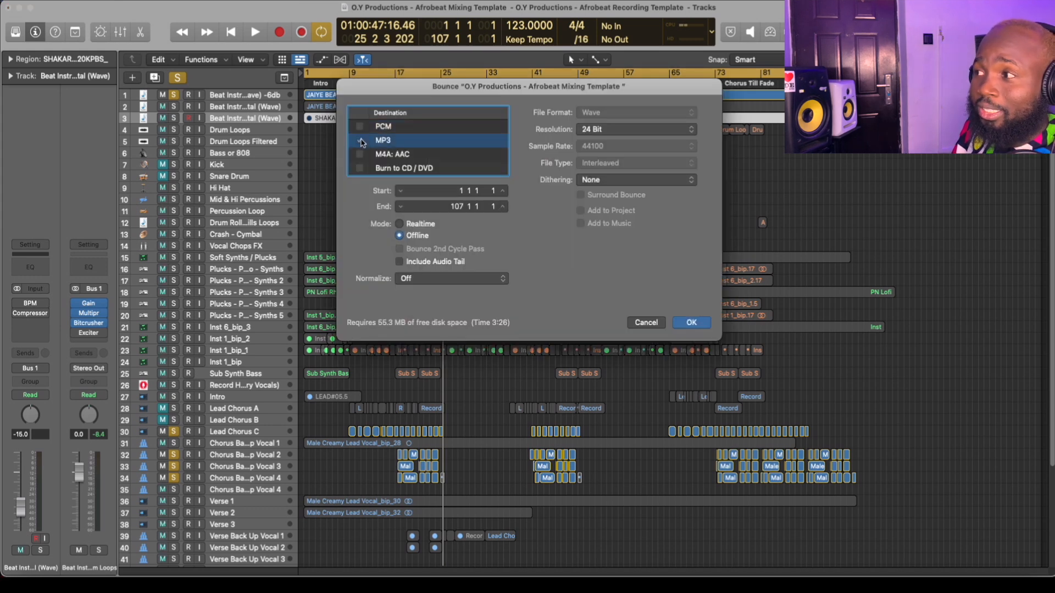
pyautogui.click(361, 126)
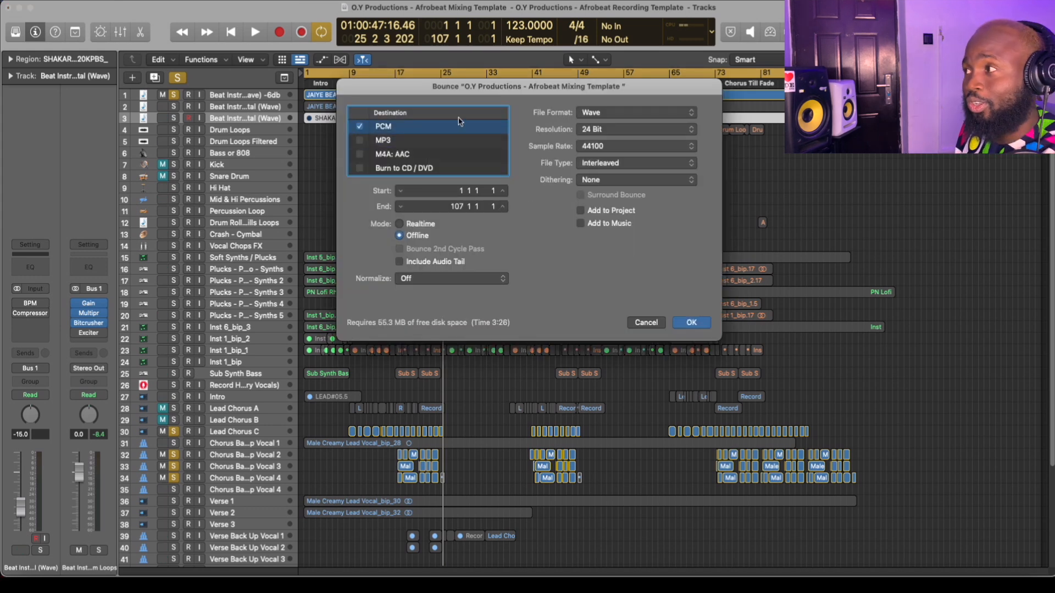
pyautogui.press('Return')
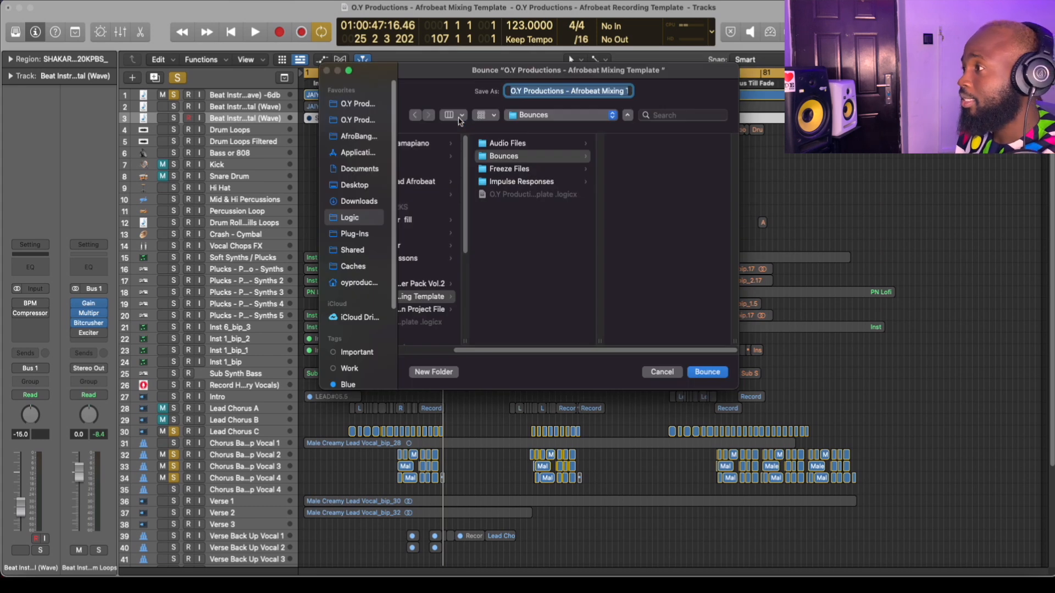
pyautogui.press('Return')
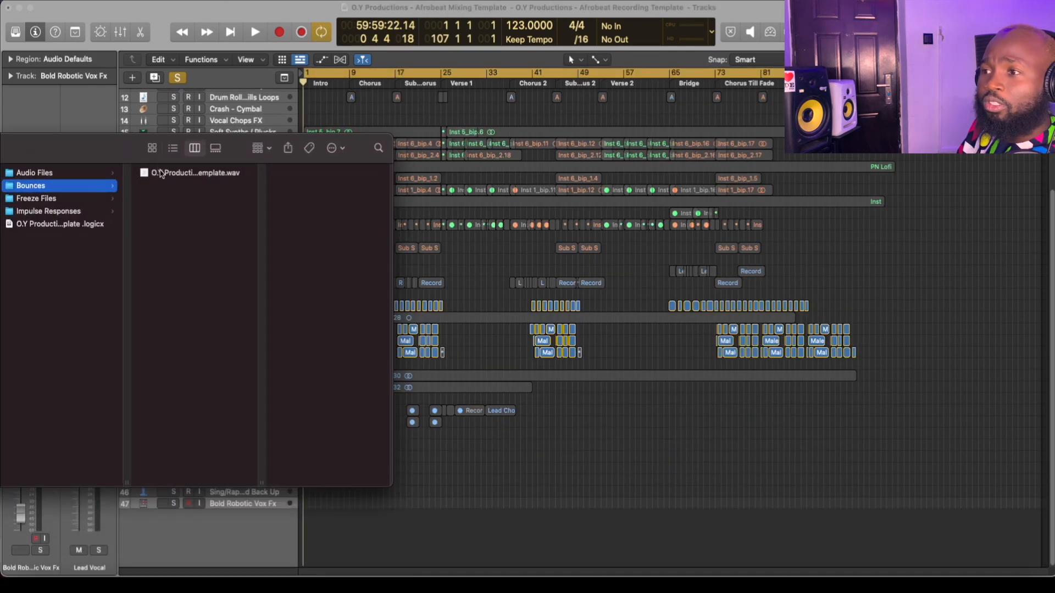
# Import the bounced WAV file from the Bounces folder onto a new track starting at bar 1 and solo it.
pyautogui.moveTo(160, 174); pyautogui.dragTo(265, 539)
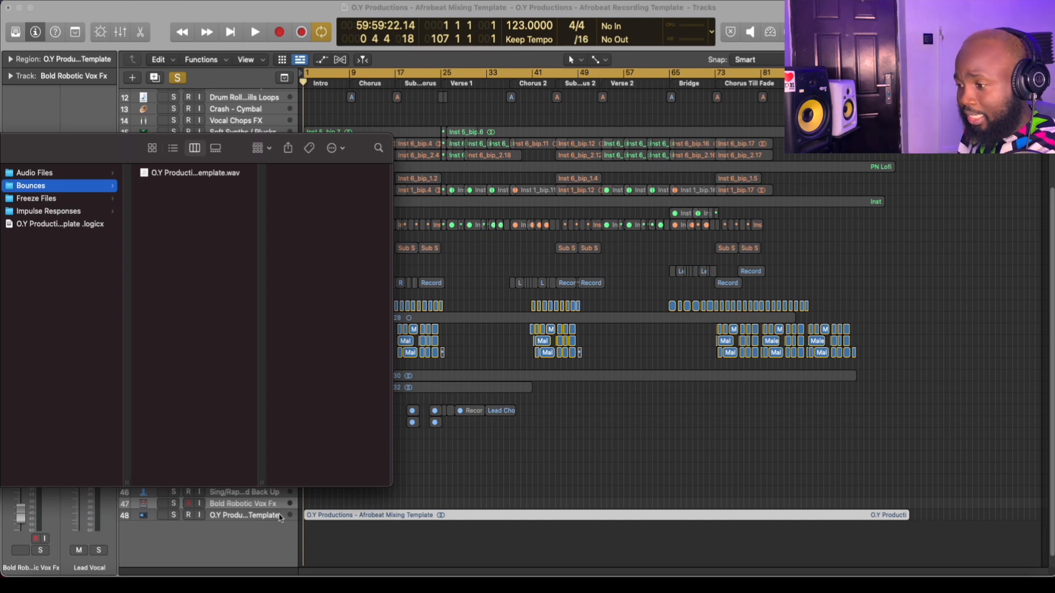
pyautogui.click(277, 517)
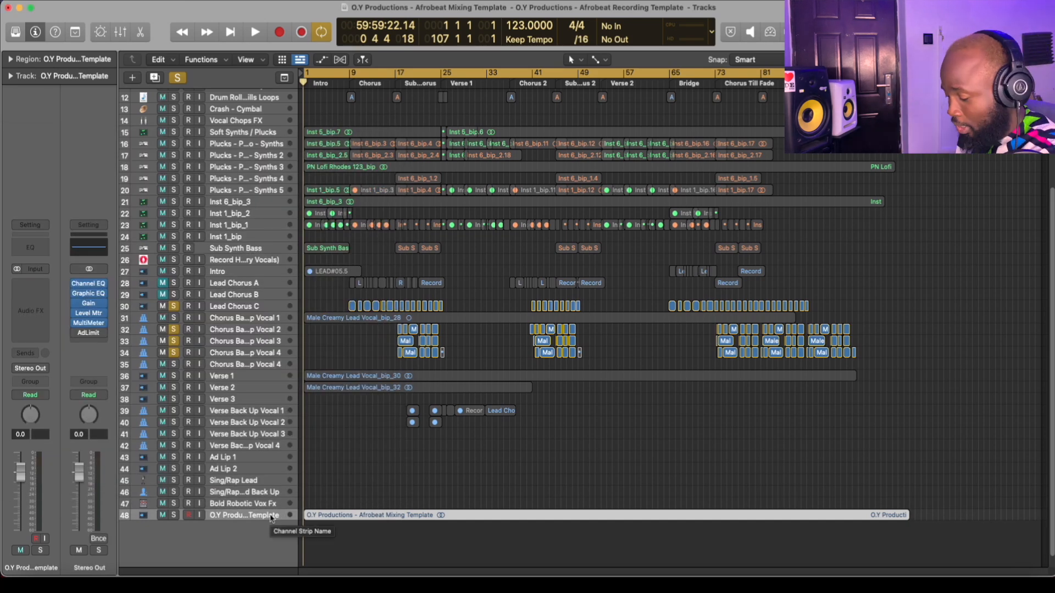
pyautogui.press('super+Down')
pyautogui.press('super+Down')
pyautogui.press('super+Down')
pyautogui.press('super+Down')
pyautogui.press('super+Down')
pyautogui.press('super+Down')
pyautogui.press('super+Down')
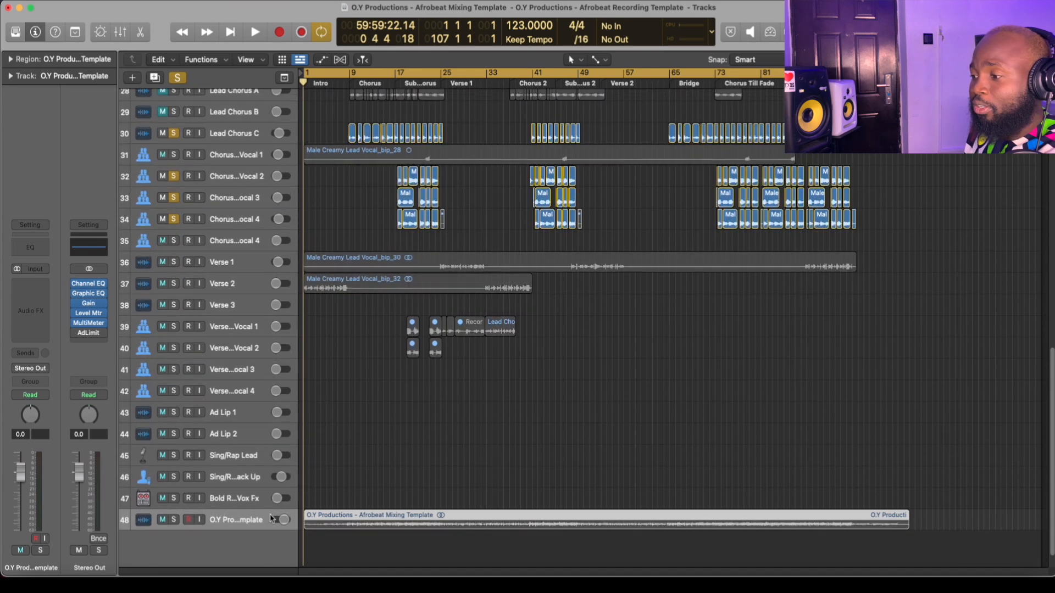
pyautogui.press('super+Down')
pyautogui.press('super+Down')
pyautogui.press('super+Right')
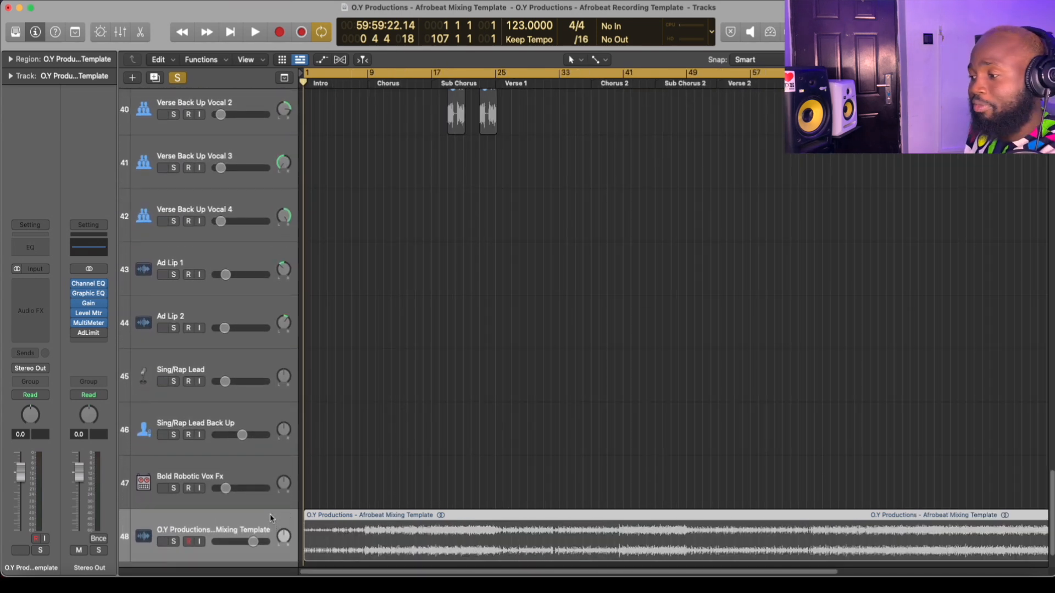
pyautogui.press('super+Up')
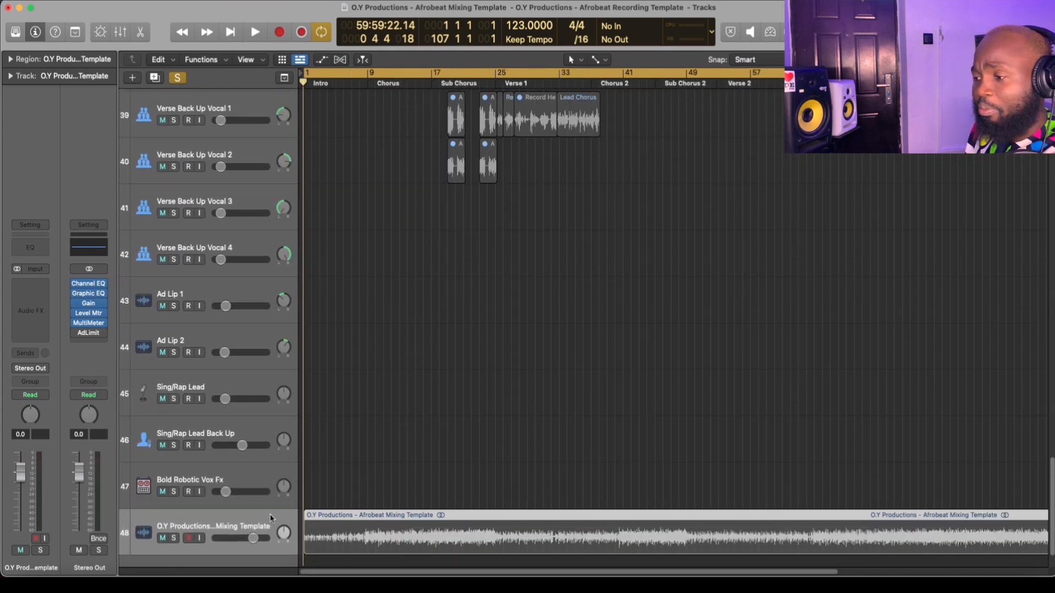
pyautogui.press('super+Left')
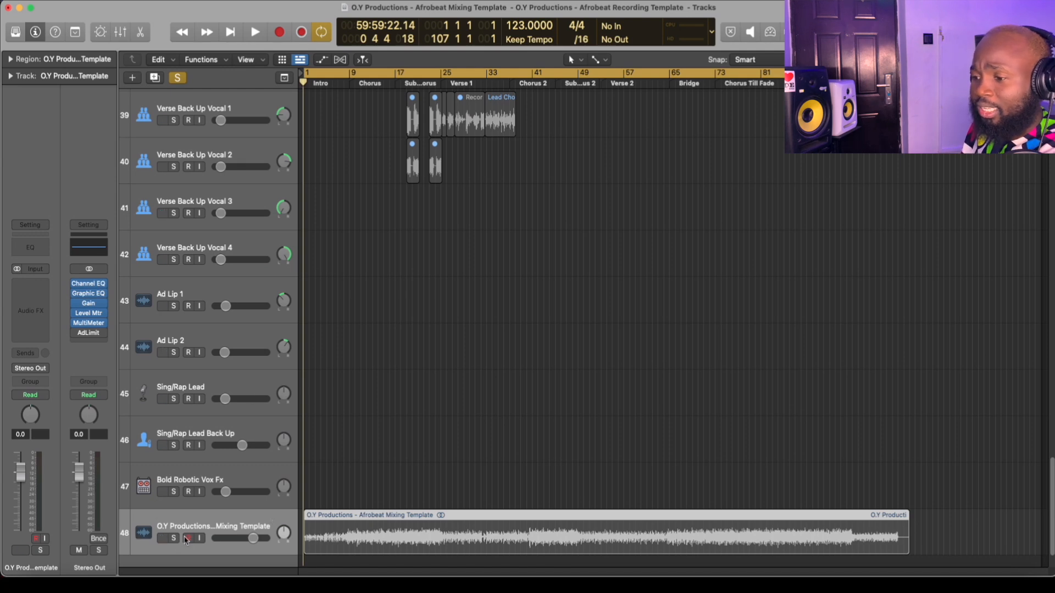
pyautogui.click(175, 538)
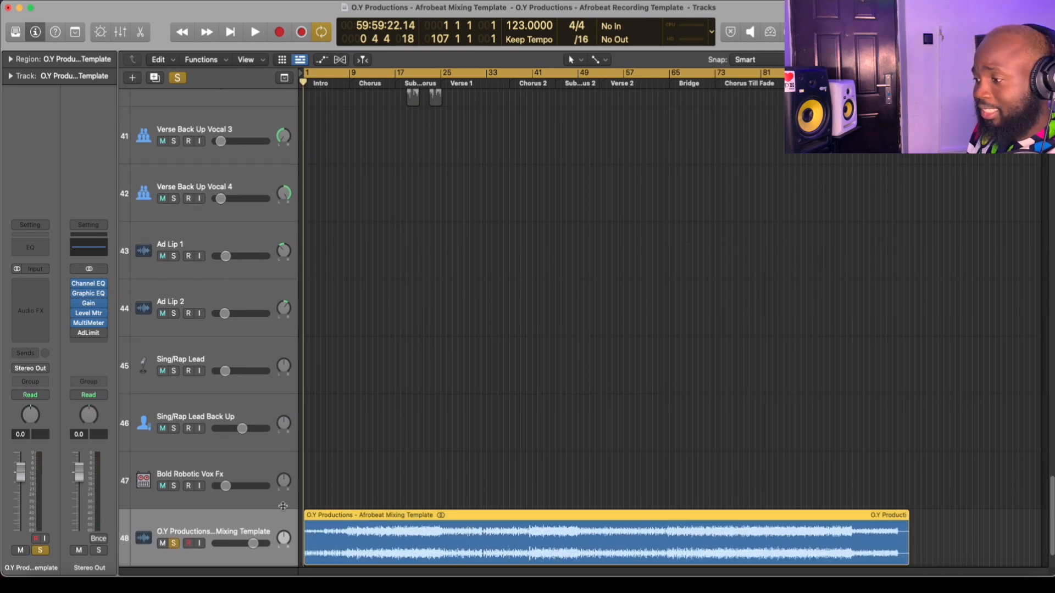
# Examine the bounced mix's waveform up close and across the whole song for its dynamics between sections.
pyautogui.press('super+Right')
pyautogui.press('super+Down')
pyautogui.press('super+Right')
pyautogui.press('super+Right')
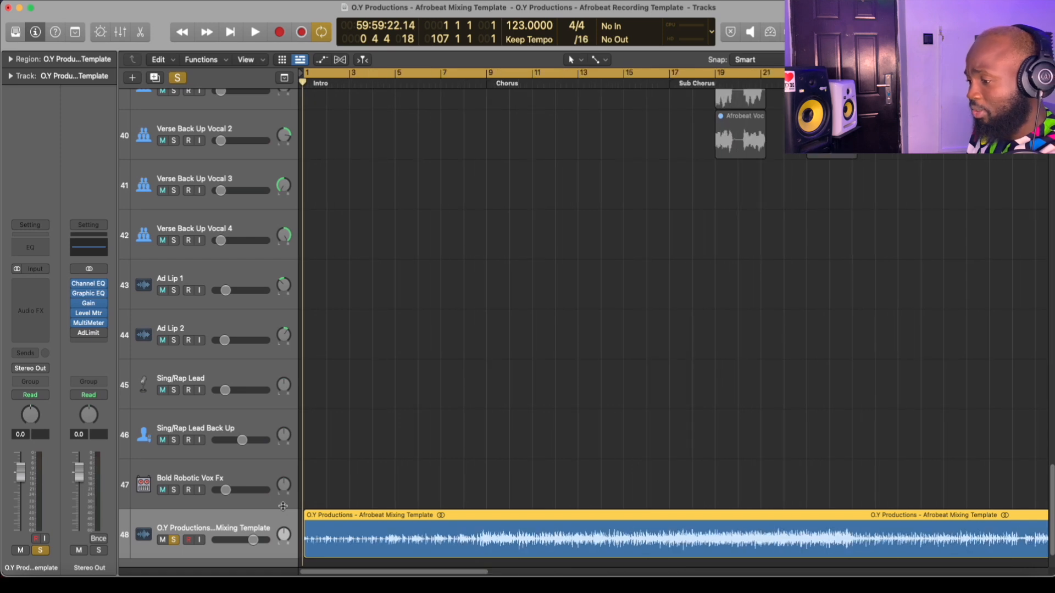
pyautogui.press('super+Left')
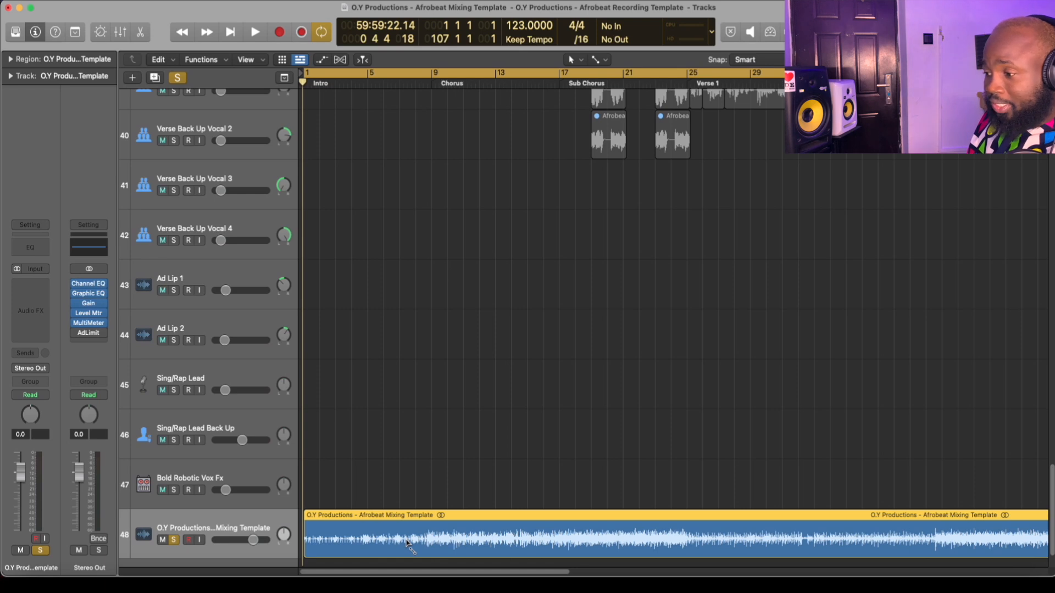
pyautogui.press('super+Left')
pyautogui.press('super+Left')
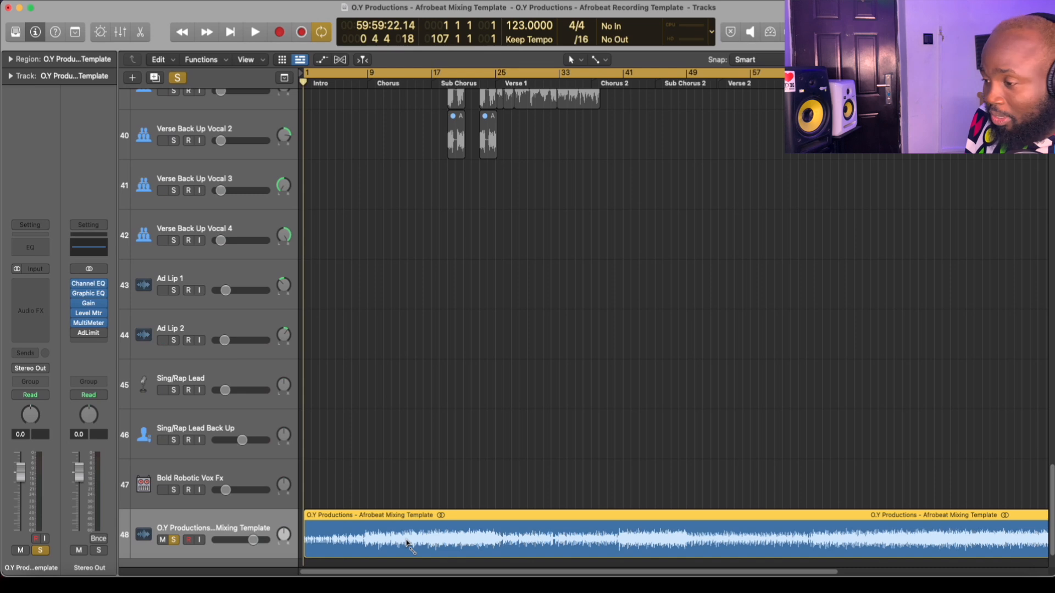
pyautogui.press('super+Left')
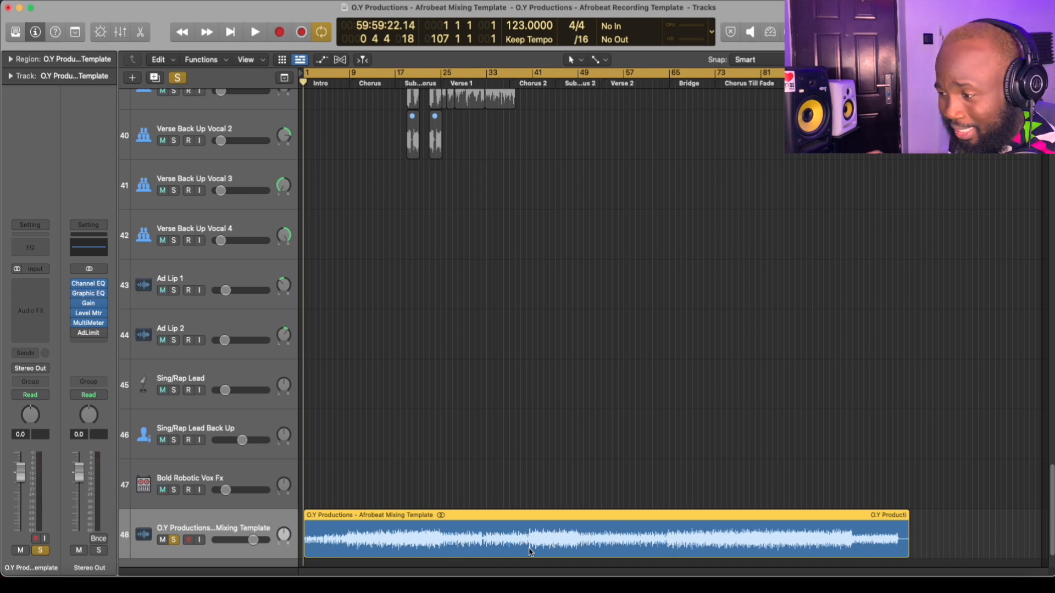
# Delete the imported bounce region and its track.
pyautogui.press('Delete')
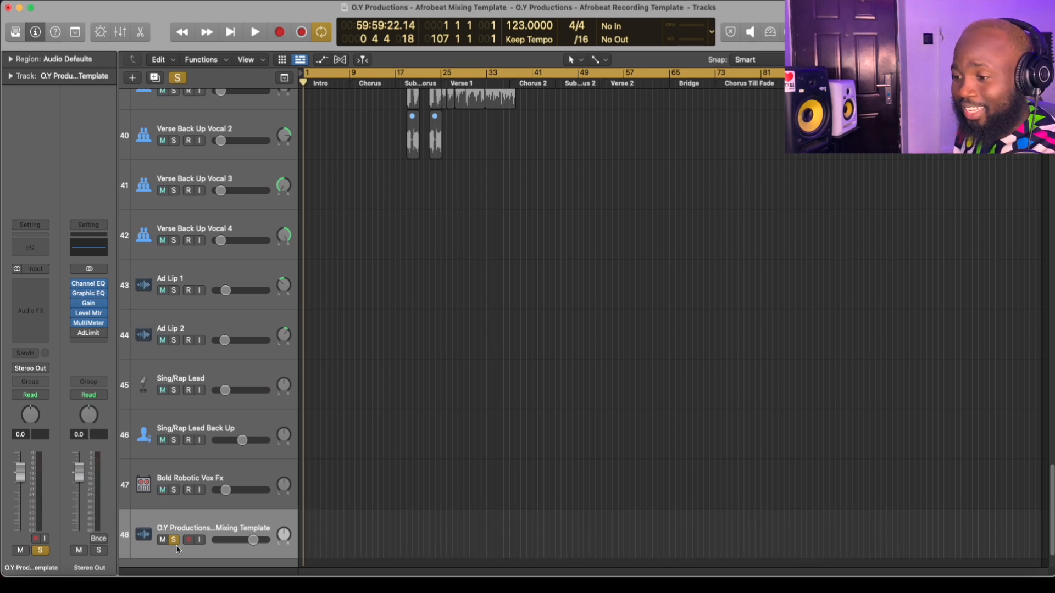
pyautogui.press('super+BackSpace')
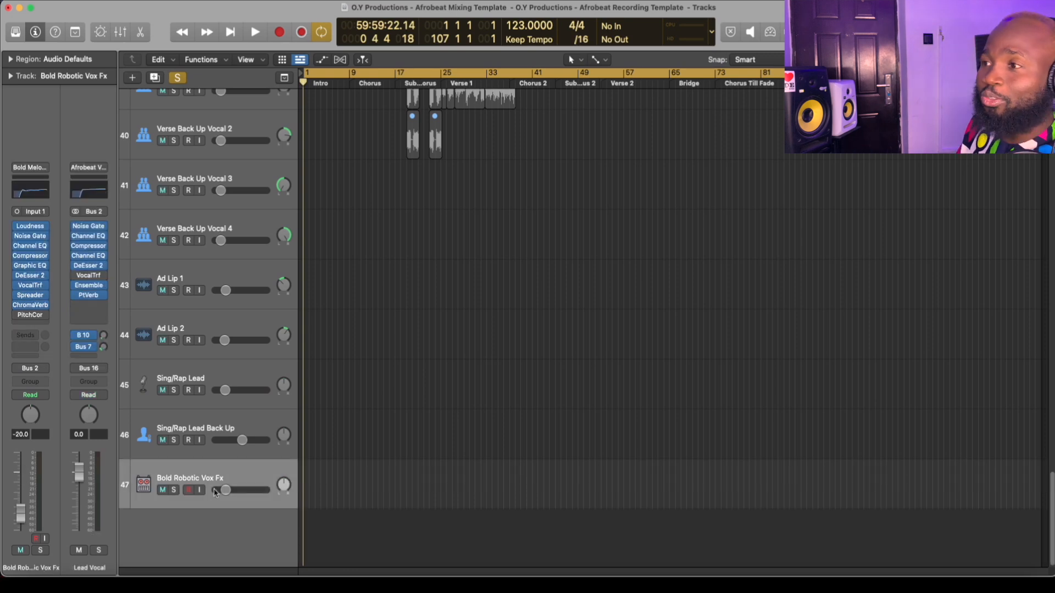
# Clear the solo state from all tracks in the project.
pyautogui.press('super+Up')
pyautogui.press('super+Up')
pyautogui.press('super+Up')
pyautogui.press('super+Up')
pyautogui.press('super+Up')
pyautogui.press('super+Up')
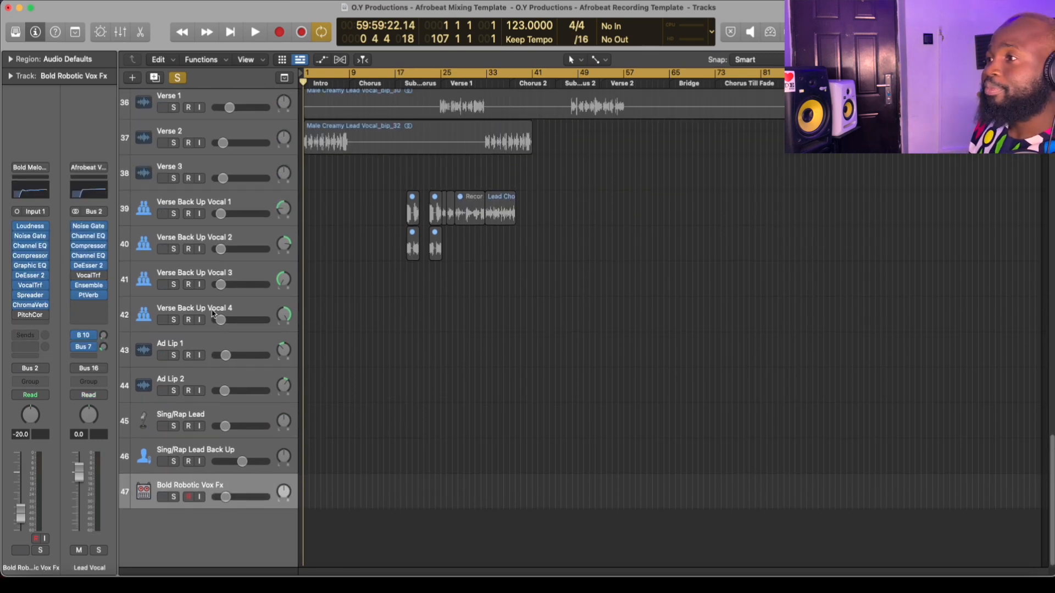
pyautogui.press('super+Up')
pyautogui.press('super+Up')
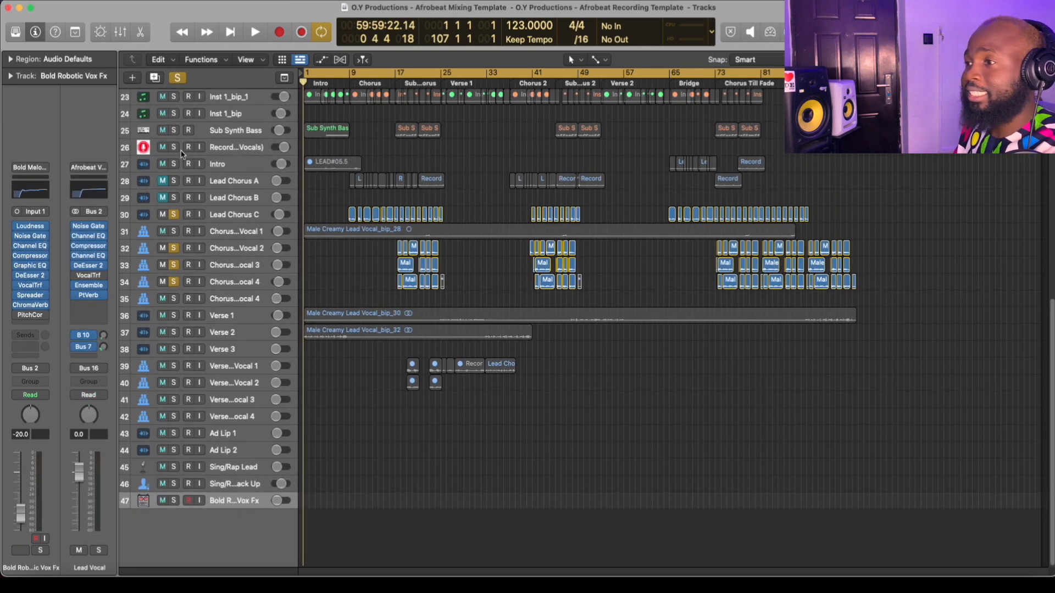
pyautogui.click(179, 78)
pyautogui.scroll(5, 287, 206)
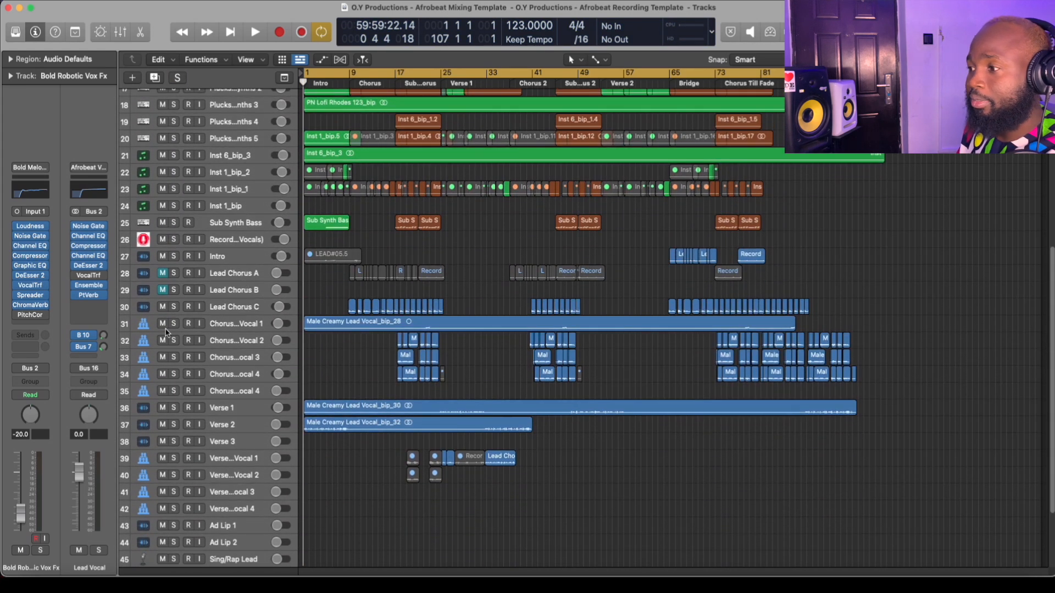
# Mute the vocal tracks from Lead Chorus C down to Verse Back Up Vocal 1 and unmute Lead Chorus A.
pyautogui.moveTo(163, 309); pyautogui.dragTo(166, 427)
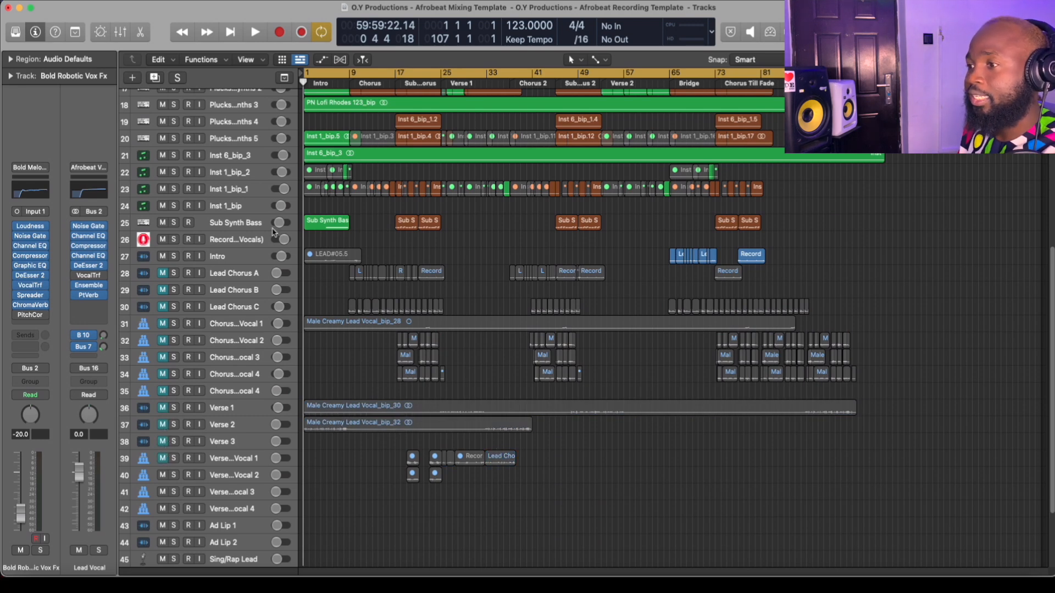
pyautogui.click(166, 273)
pyautogui.press('space')
pyautogui.press('space')
# Mute the first two Beat Instrumental tracks and start playback of the arrangement.
pyautogui.scroll(8, 308, 185)
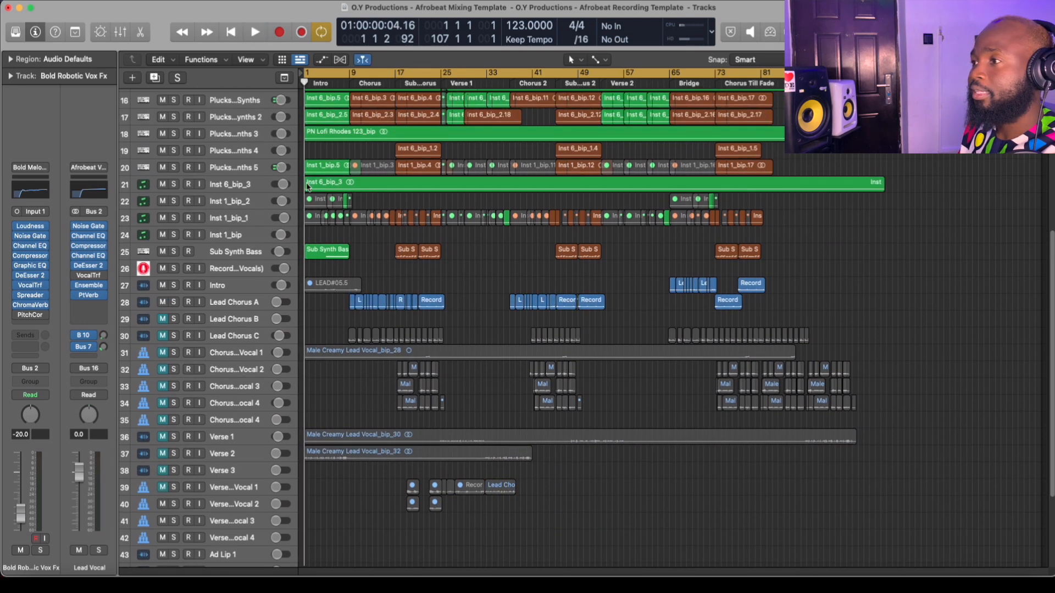
pyautogui.scroll(3, 308, 186)
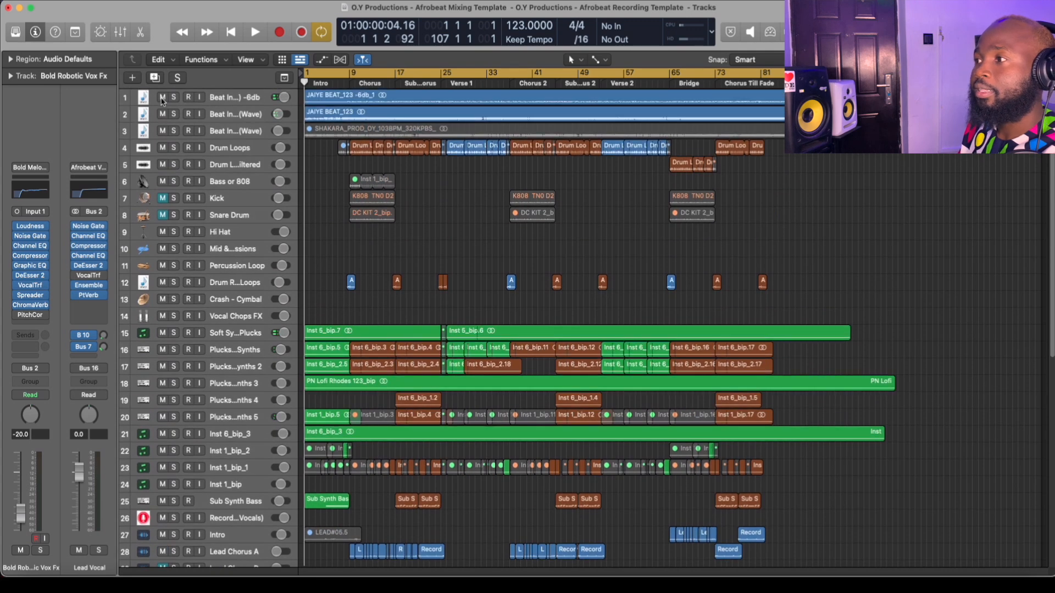
pyautogui.moveTo(163, 99); pyautogui.dragTo(162, 115)
pyautogui.press('space')
pyautogui.scroll(-8, 361, 240)
pyautogui.scroll(-2, 361, 241)
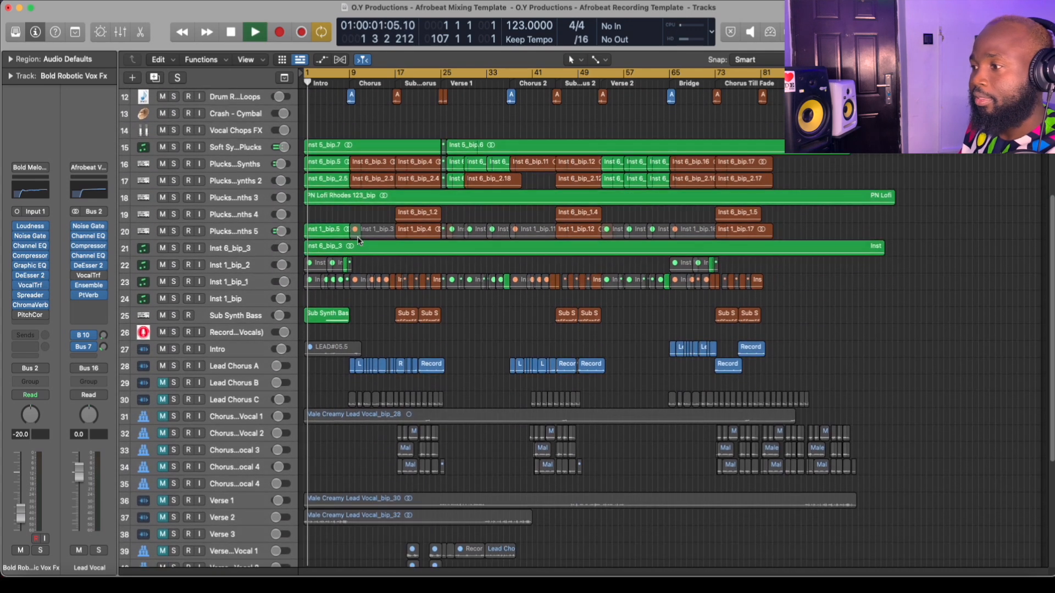
# Select the Sub Synth Bass track's regions and stop playback.
pyautogui.click(344, 309)
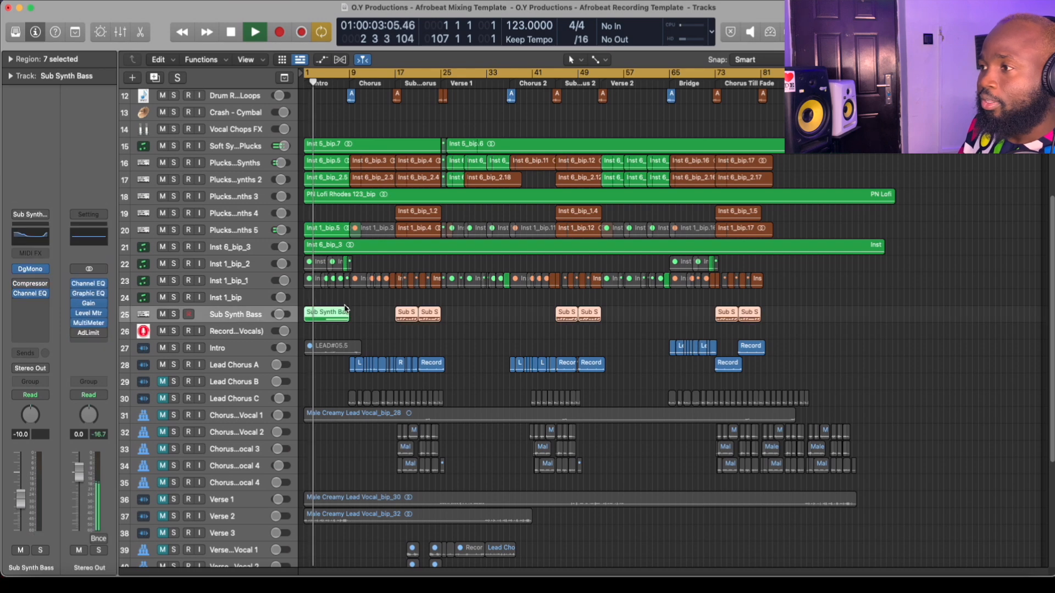
pyautogui.press('space')
pyautogui.click(352, 309)
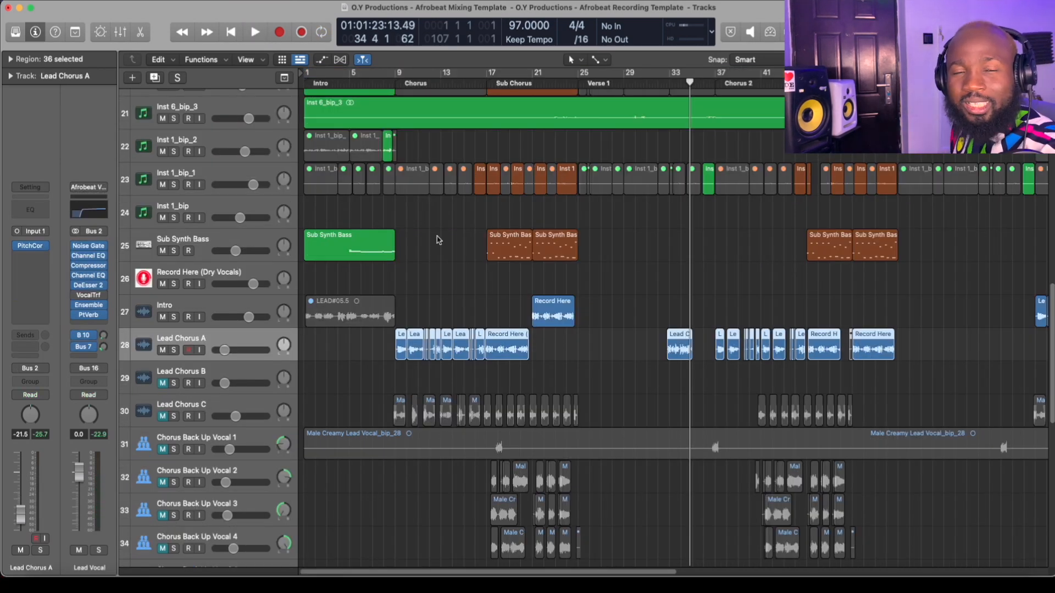
# Play the arrangement from the start of the Intro while reviewing the instrument tracks down to the chorus vocals.
pyautogui.click(379, 86)
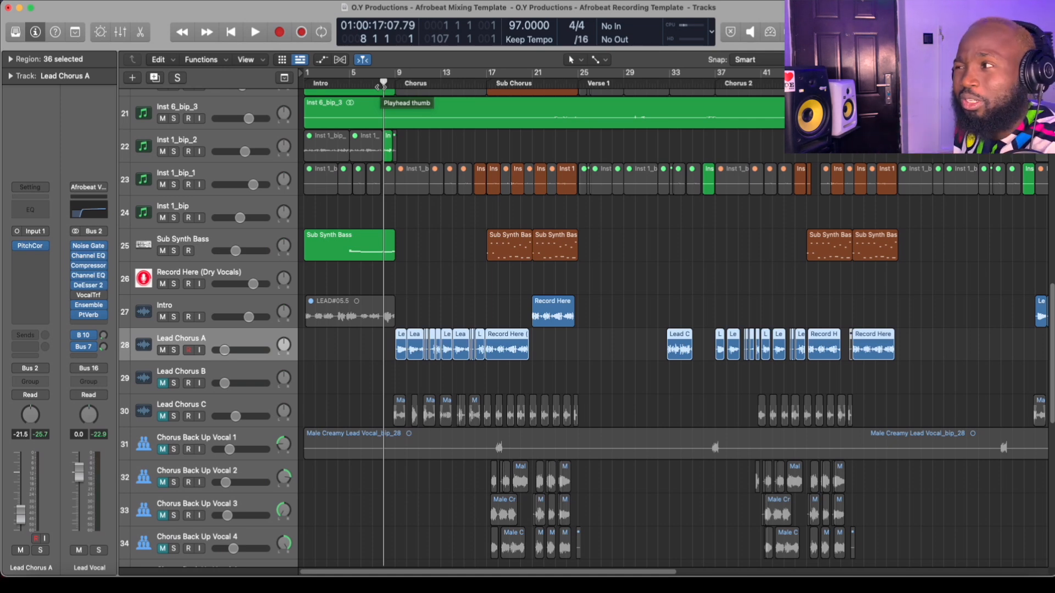
pyautogui.moveTo(379, 85); pyautogui.dragTo(372, 85)
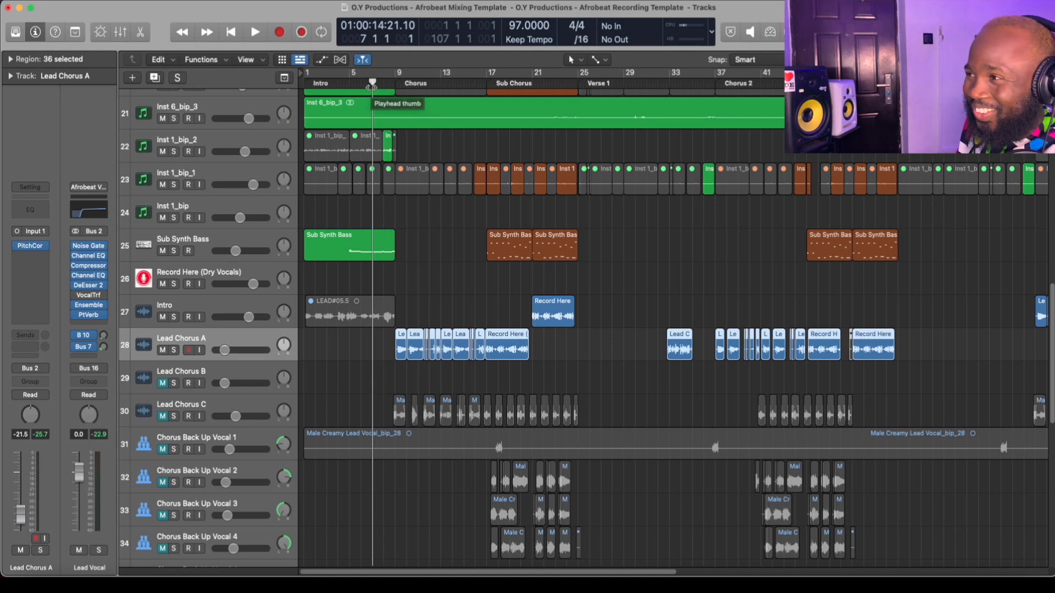
pyautogui.moveTo(372, 85); pyautogui.dragTo(379, 87)
pyautogui.press('Return')
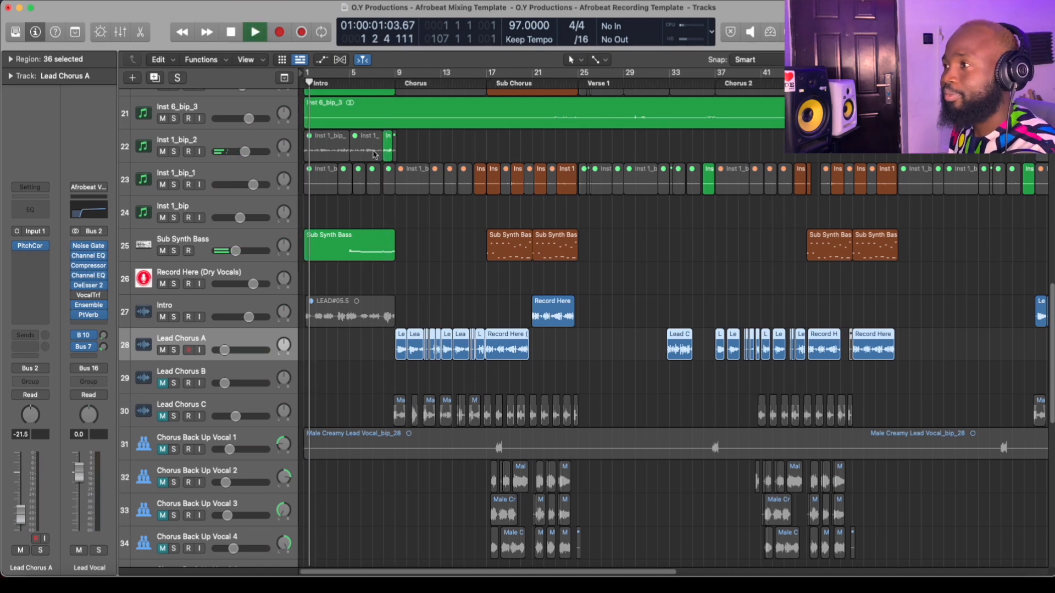
pyautogui.scroll(10, 377, 231)
pyautogui.scroll(-3, 378, 232)
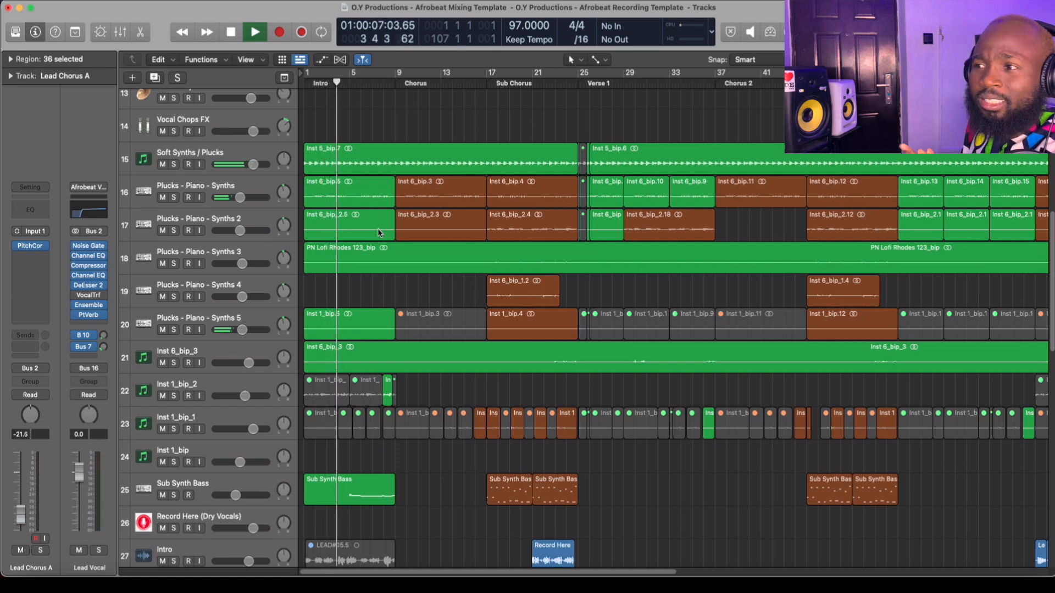
pyautogui.scroll(-3, 378, 231)
pyautogui.scroll(-2, 369, 299)
pyautogui.scroll(-2, 369, 300)
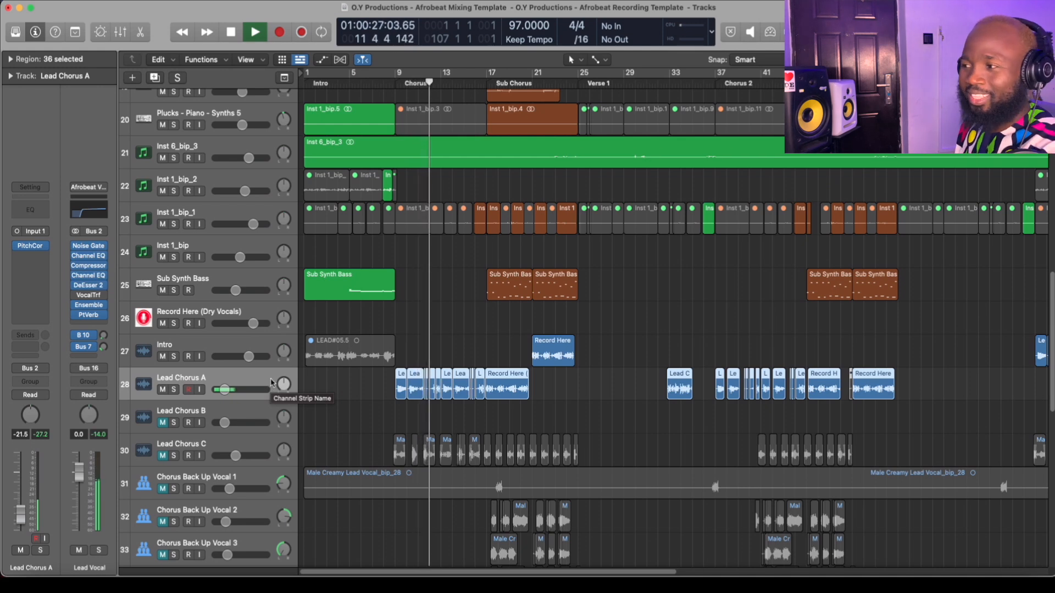
# Replay from just before the first Chorus, check the mixer briefly, and select the Intro vocal track to inspect its channel strip.
pyautogui.click(373, 84)
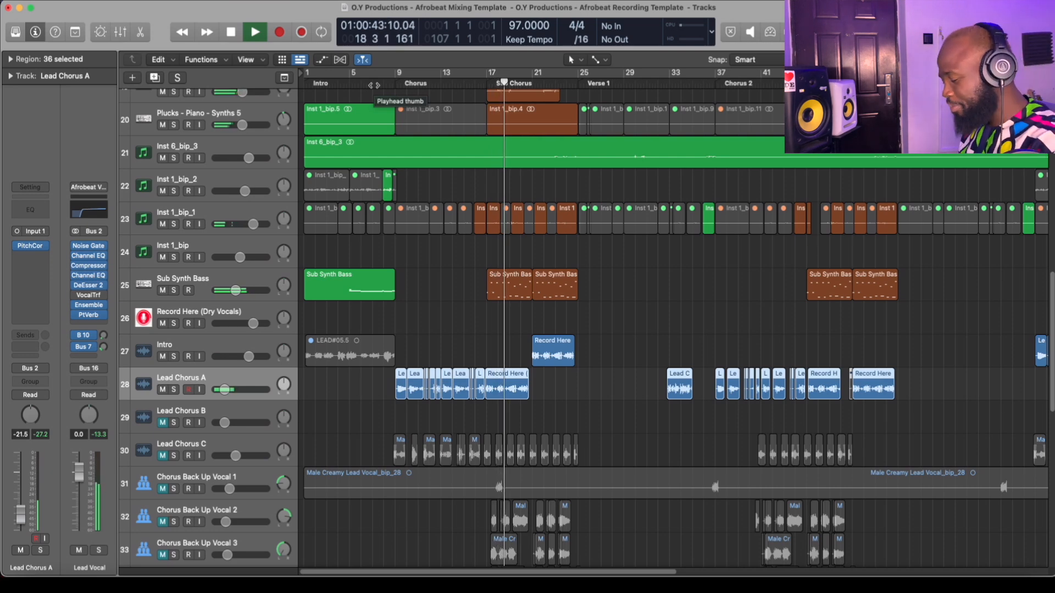
pyautogui.press('x')
pyautogui.press('x')
pyautogui.press('x')
pyautogui.press('x')
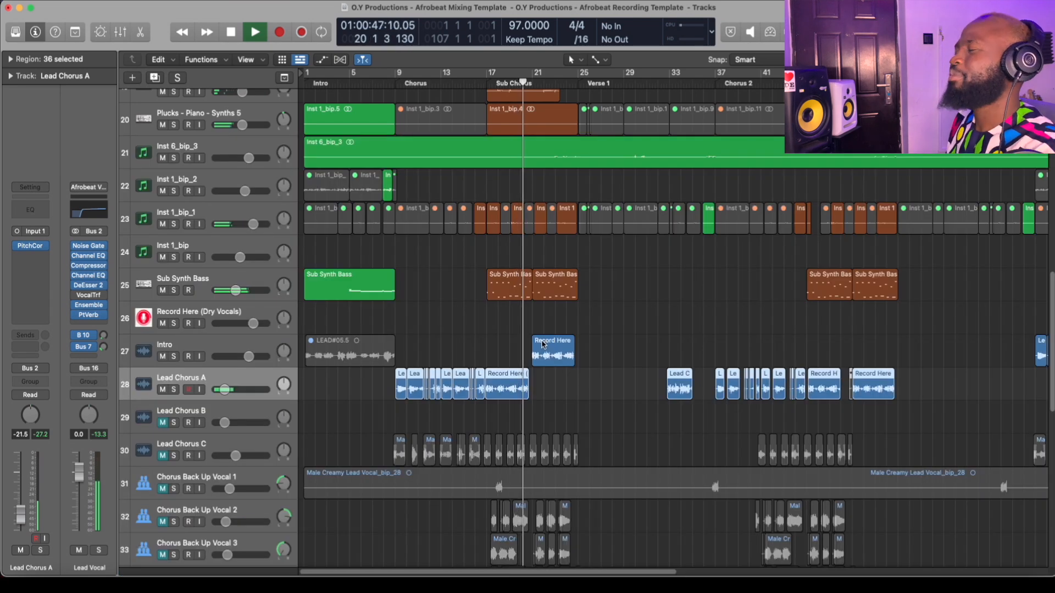
pyautogui.click(220, 351)
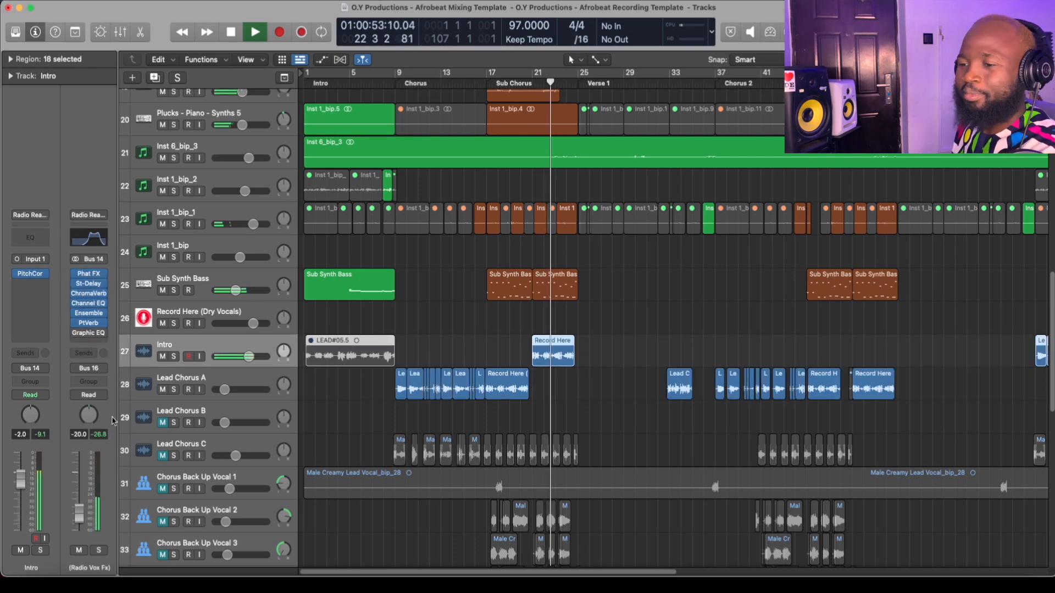
# Check the vocal channels in the mixer while the song plays into Verse 1, and stop playback.
pyautogui.press('x')
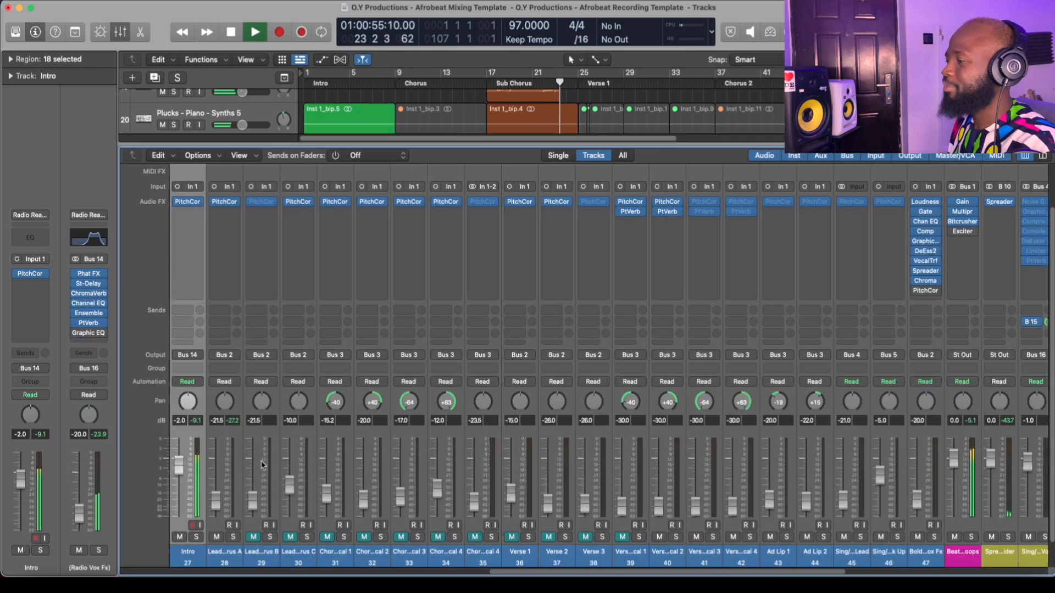
pyautogui.press('x')
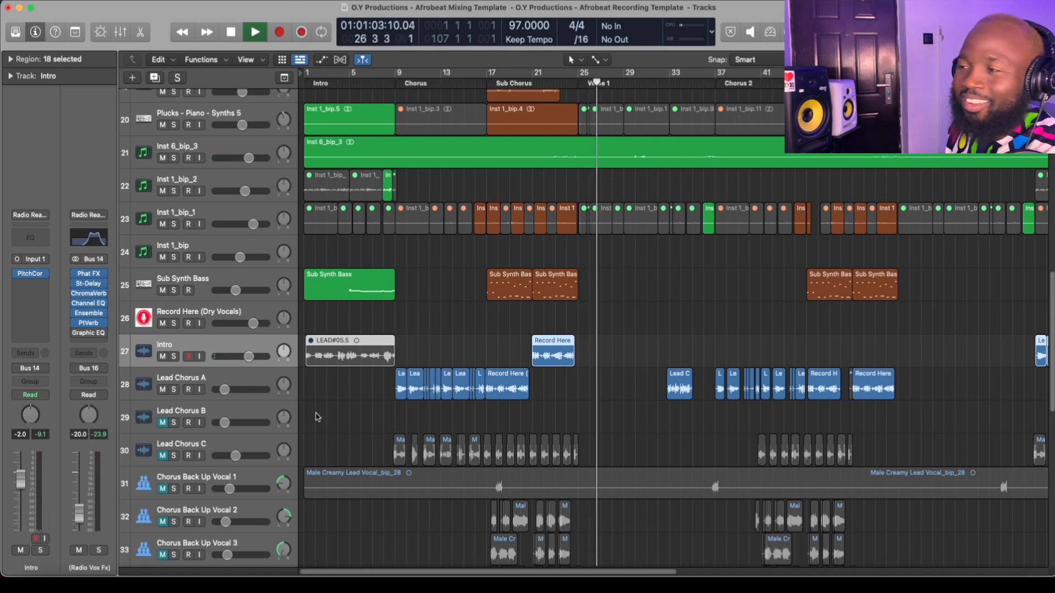
pyautogui.press('space')
pyautogui.press('x')
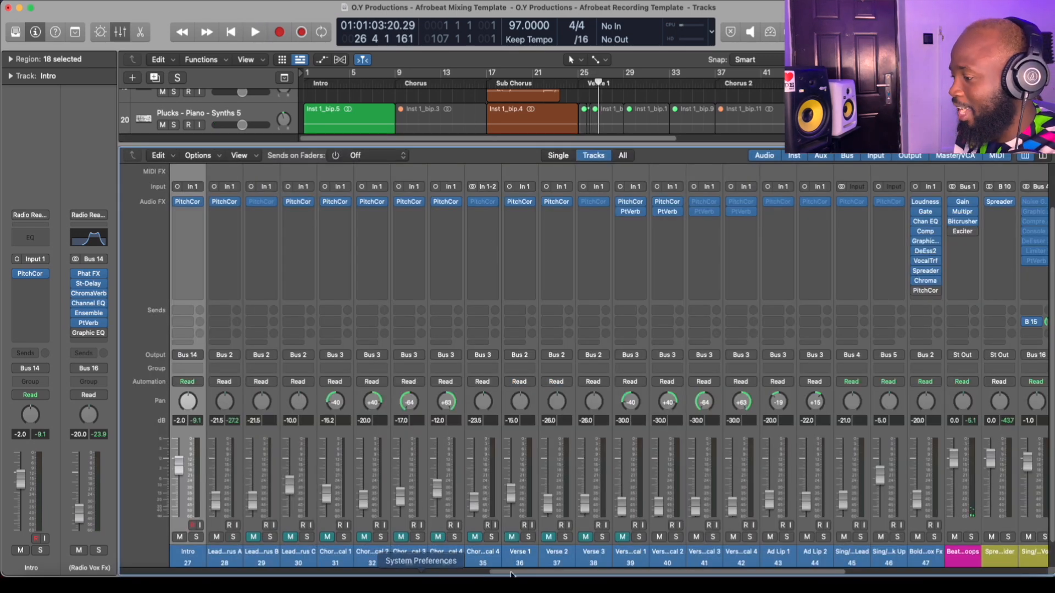
pyautogui.press('x')
# Move the playhead to the first Chorus, select the Lead Chorus A track, and inspect the channel strip preset on its Lead Vocal bus.
pyautogui.click(408, 80)
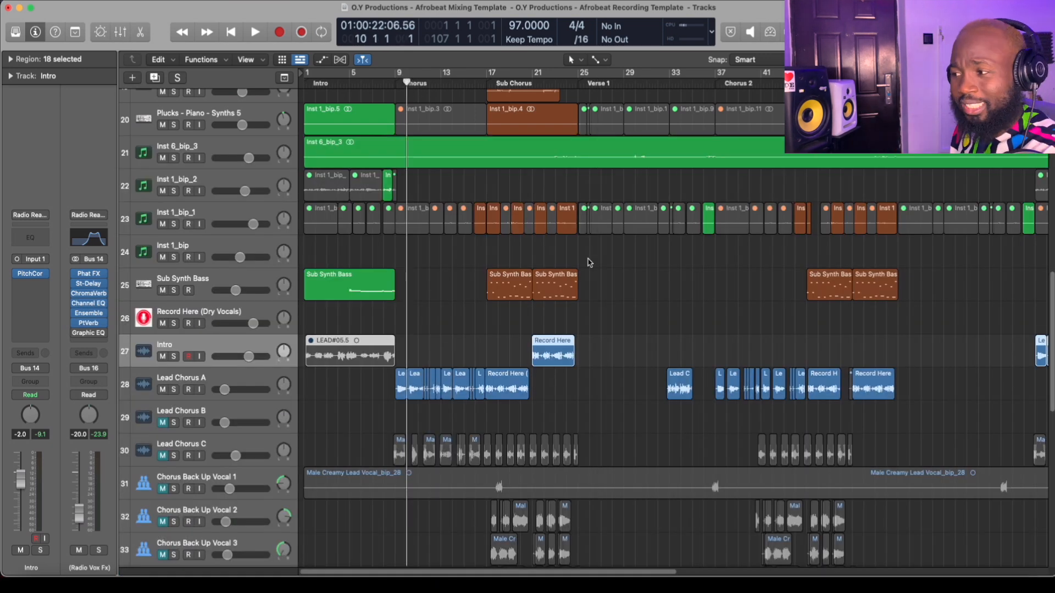
pyautogui.click(252, 375)
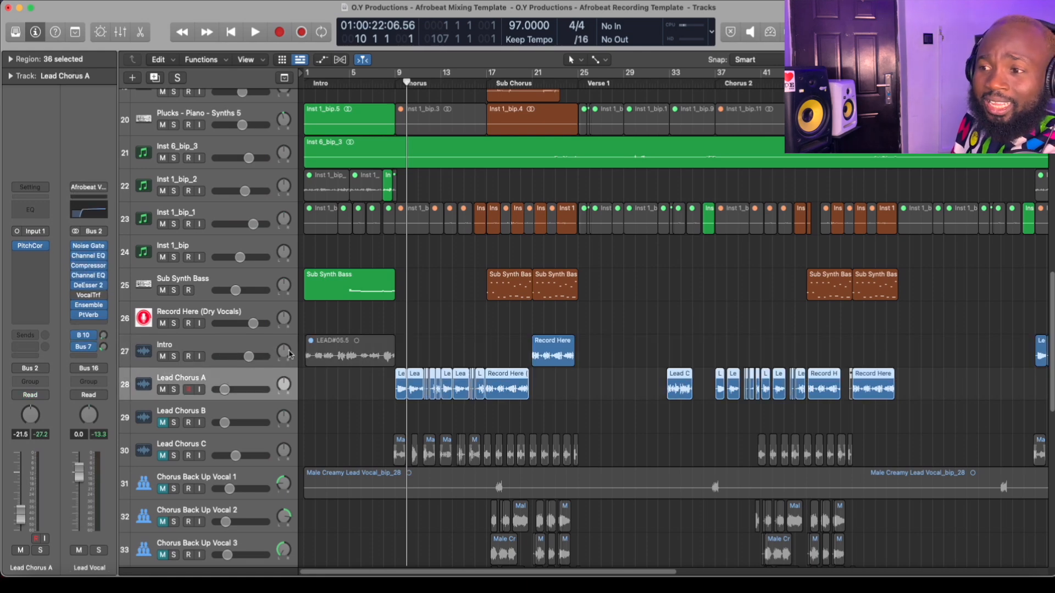
pyautogui.click(97, 187)
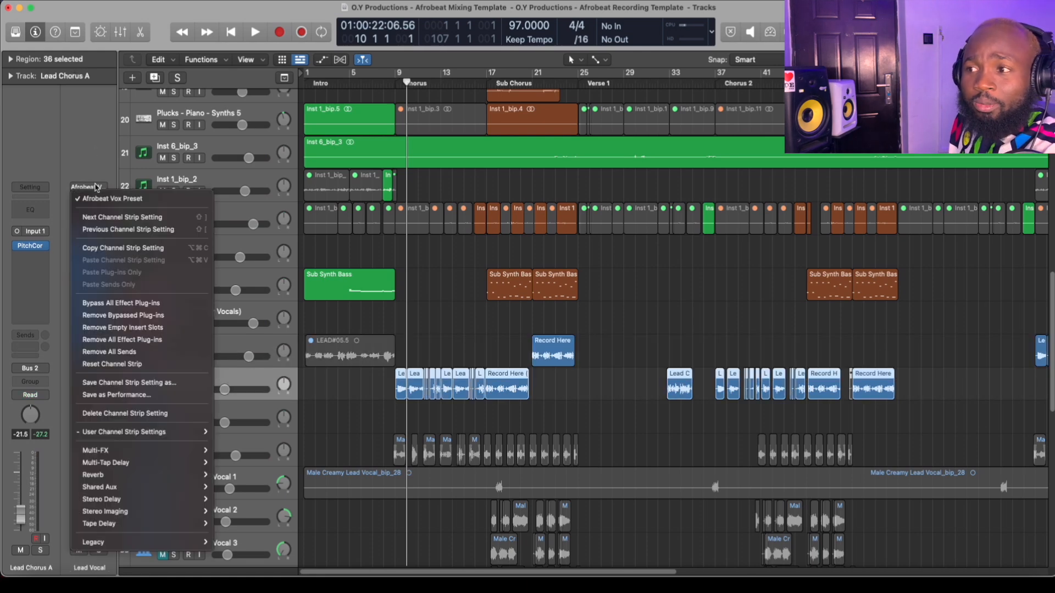
pyautogui.click(100, 163)
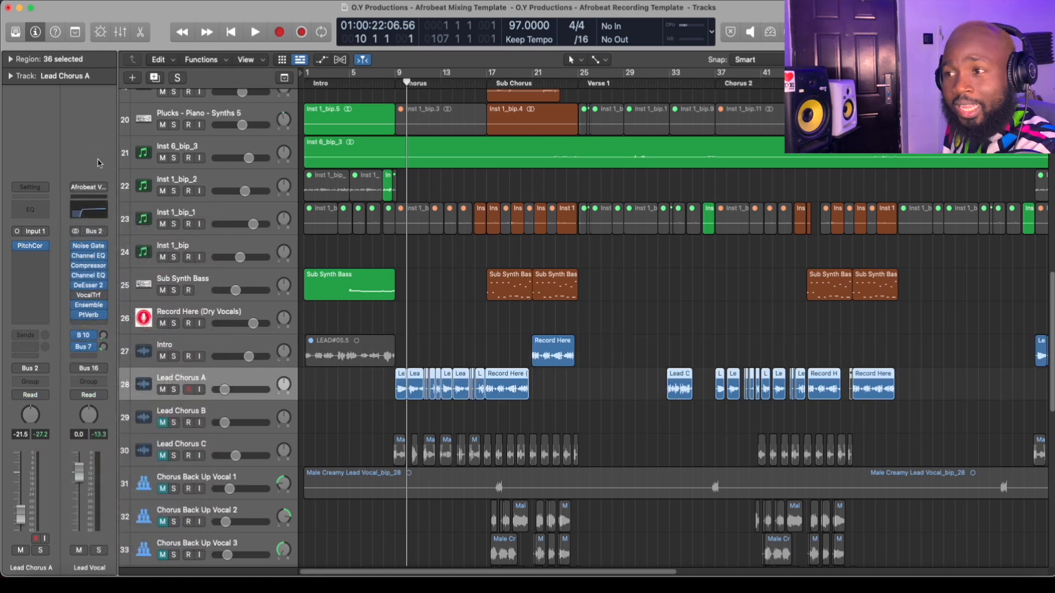
pyautogui.click(87, 188)
pyautogui.click(93, 164)
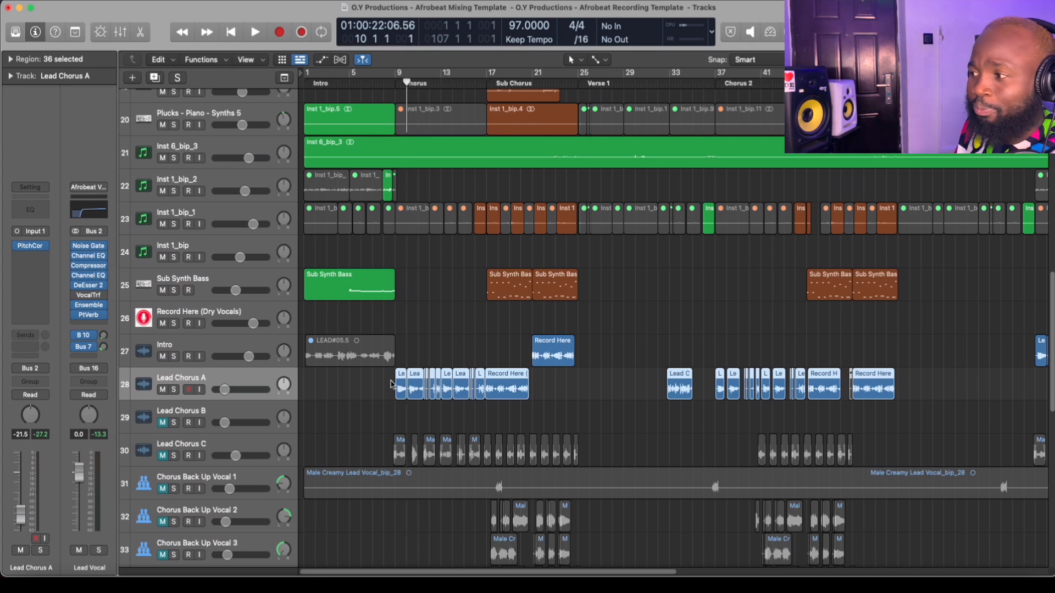
pyautogui.press('x')
pyautogui.press('x')
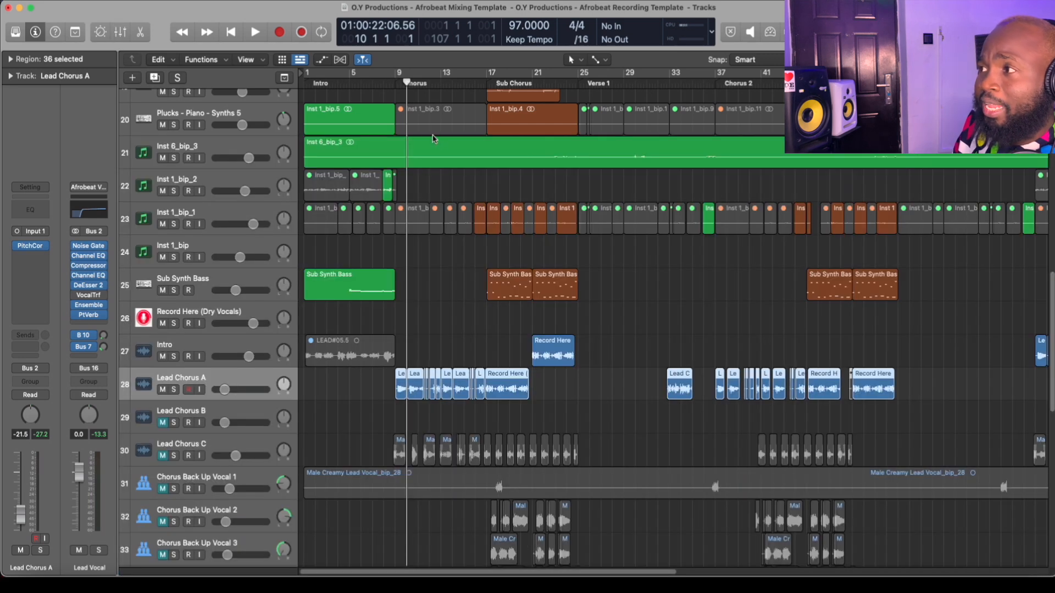
# Play from the start of the first Chorus at bar 9 while watching the Stereo Out peak level in the mixer.
pyautogui.click(395, 83)
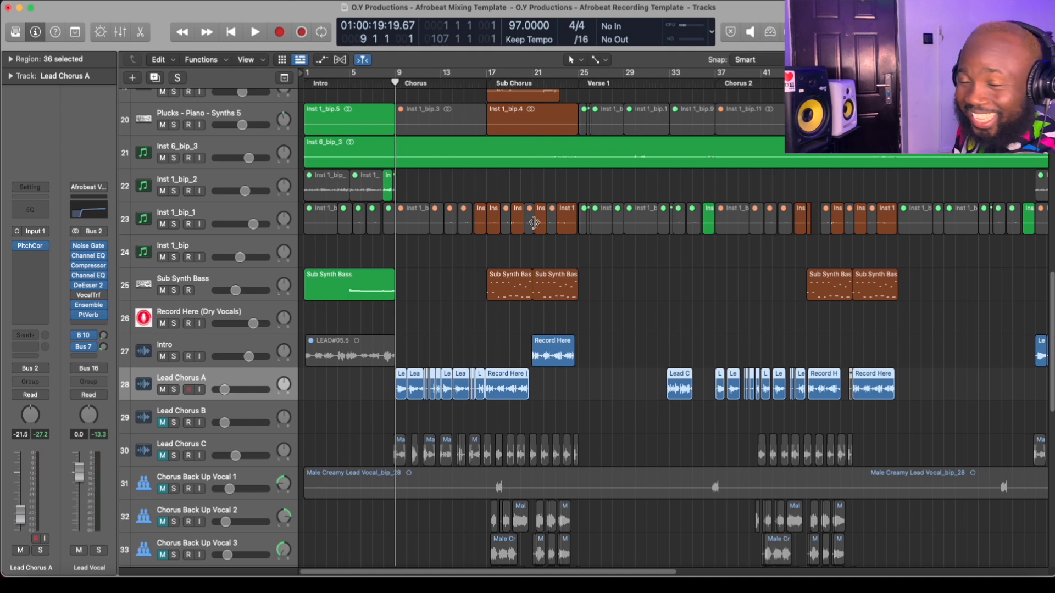
pyautogui.press('x')
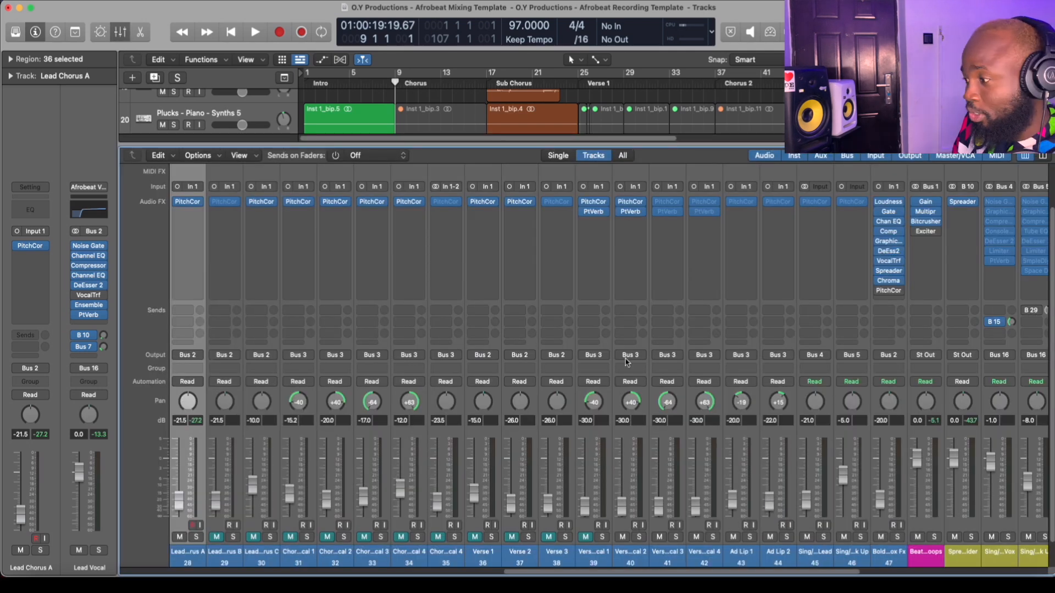
pyautogui.moveTo(514, 573); pyautogui.dragTo(717, 573)
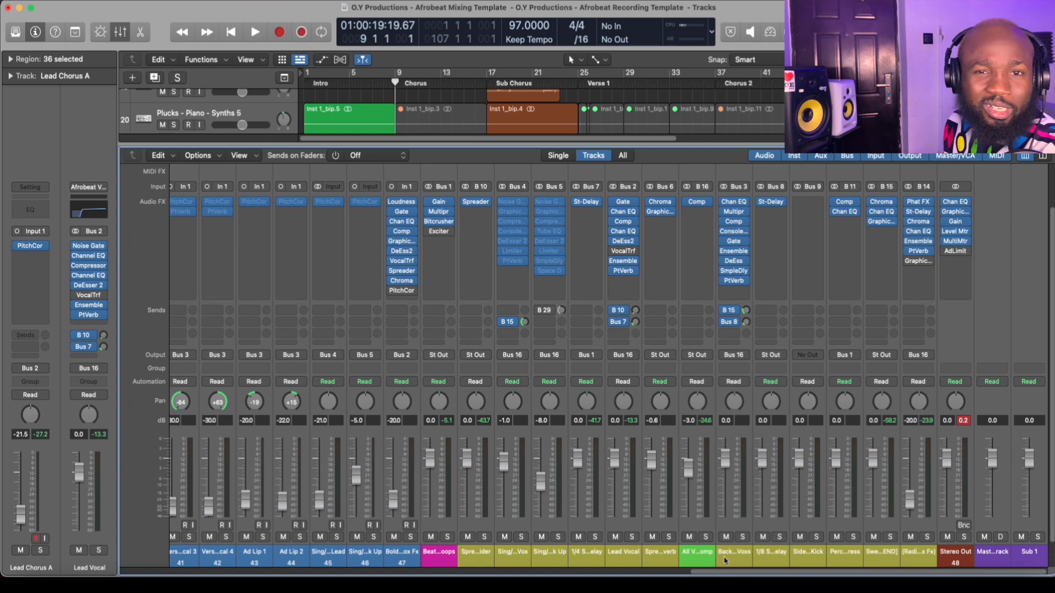
pyautogui.press('space')
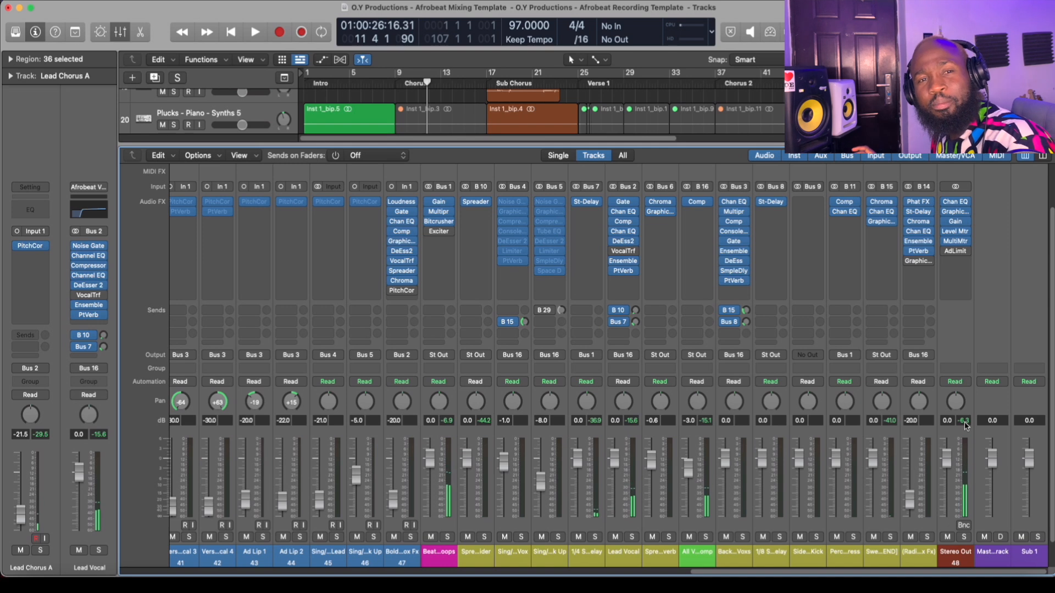
pyautogui.press('space')
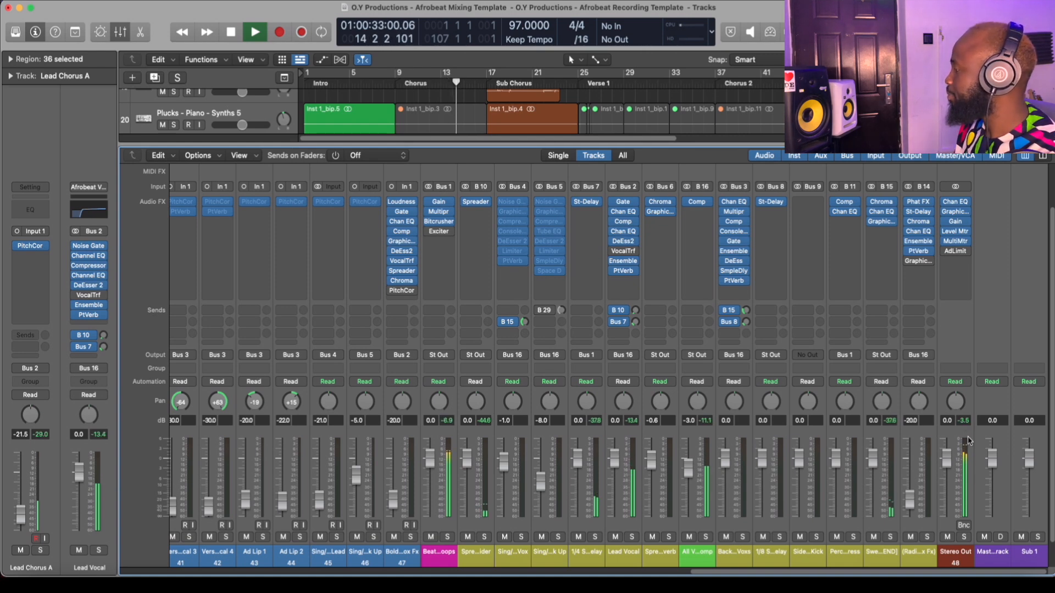
# Open the Level Meter on Stereo Out, monitor true peak and RMS into the Sub Chorus, and stop playback in the arrangement.
pyautogui.scroll(-2, 968, 428)
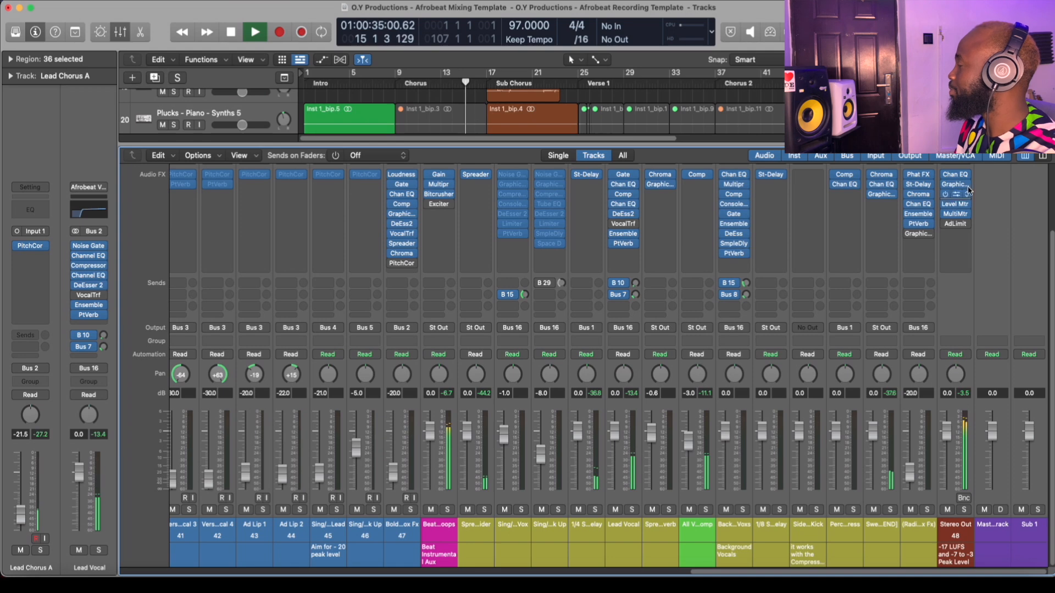
pyautogui.click(958, 207)
pyautogui.moveTo(863, 36); pyautogui.dragTo(367, 110)
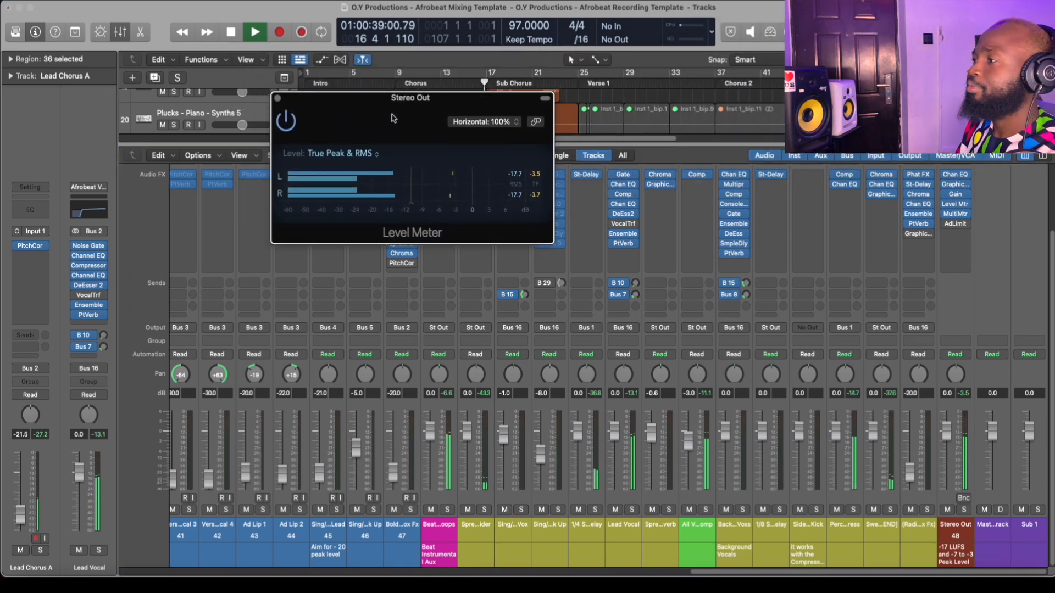
pyautogui.press('x')
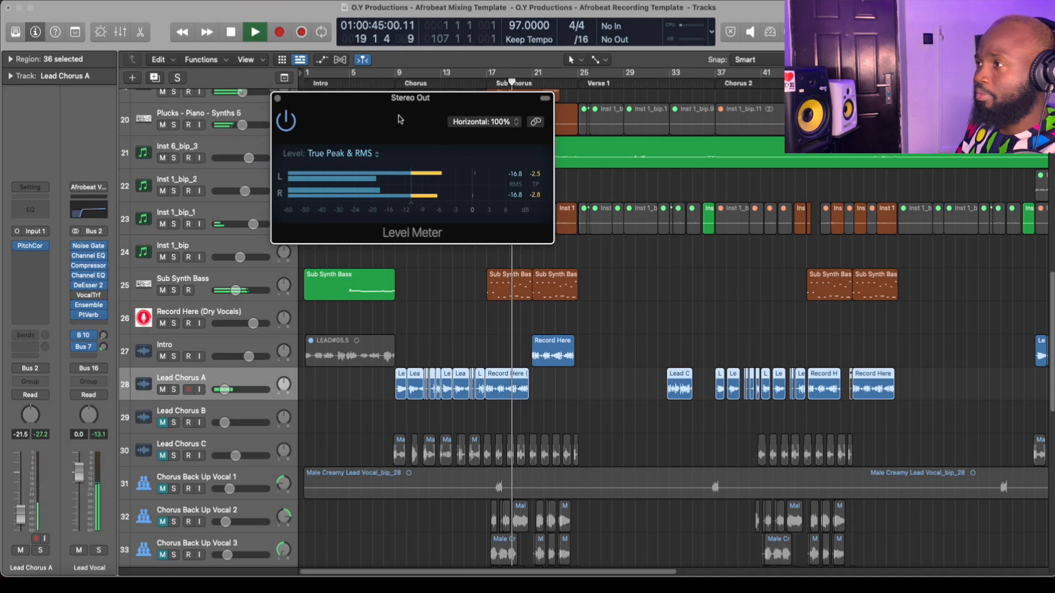
pyautogui.press('space')
pyautogui.moveTo(403, 120); pyautogui.dragTo(748, 192)
# Solo the Drum Rolls / Fills Loops track for a short listen from the start of the Sub Chorus, and unsolo it.
pyautogui.scroll(3, 538, 211)
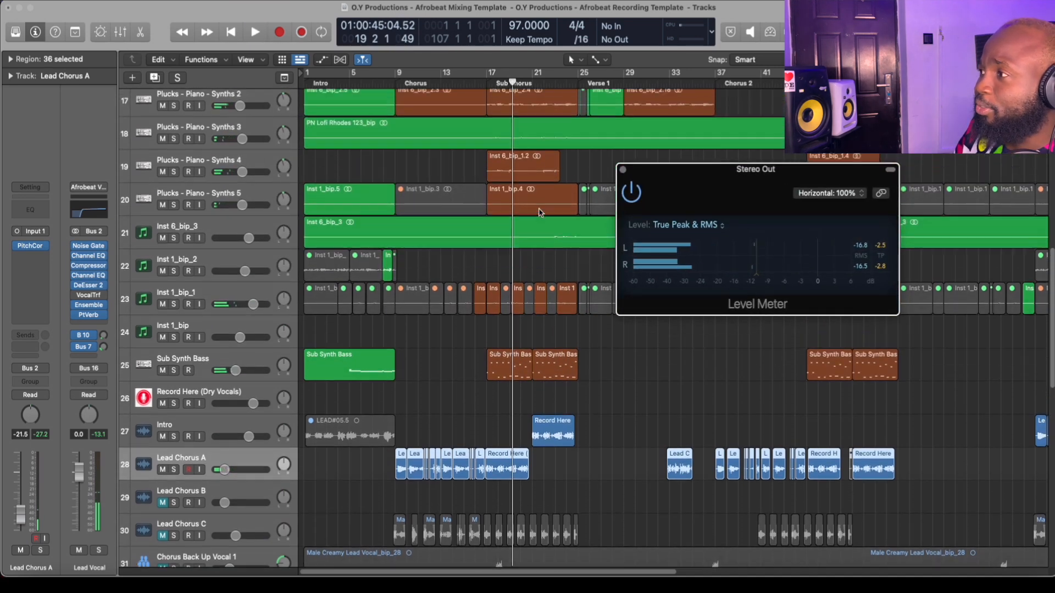
pyautogui.scroll(10, 538, 210)
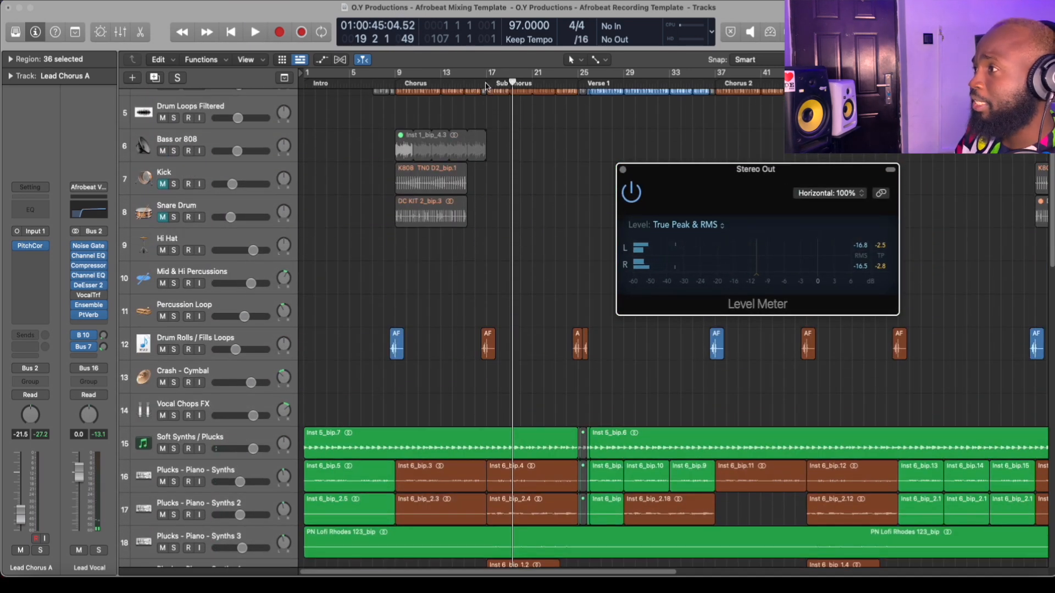
pyautogui.click(485, 86)
pyautogui.click(173, 350)
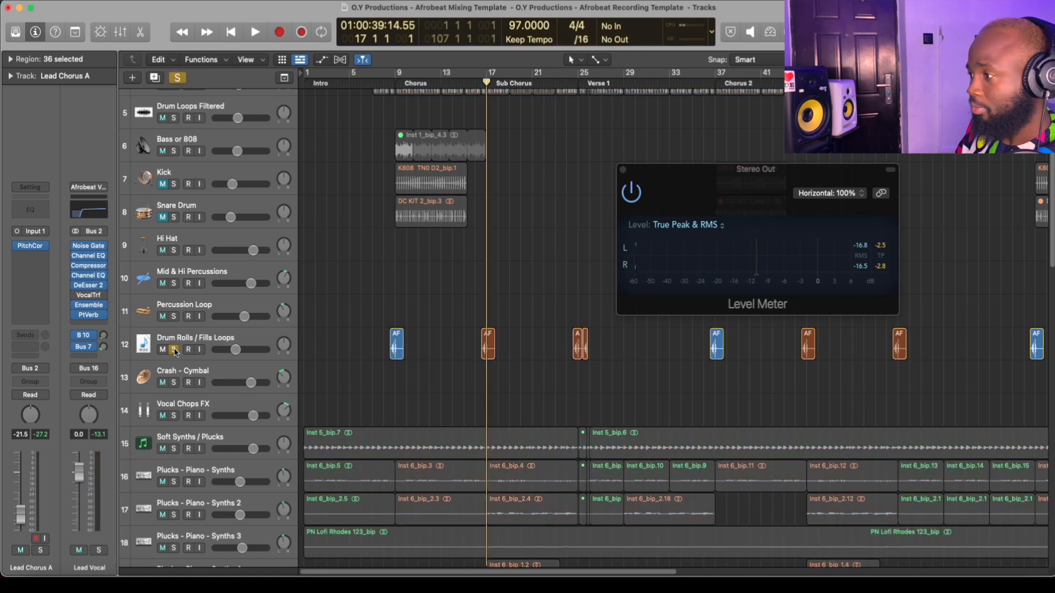
pyautogui.press('space')
pyautogui.click(174, 352)
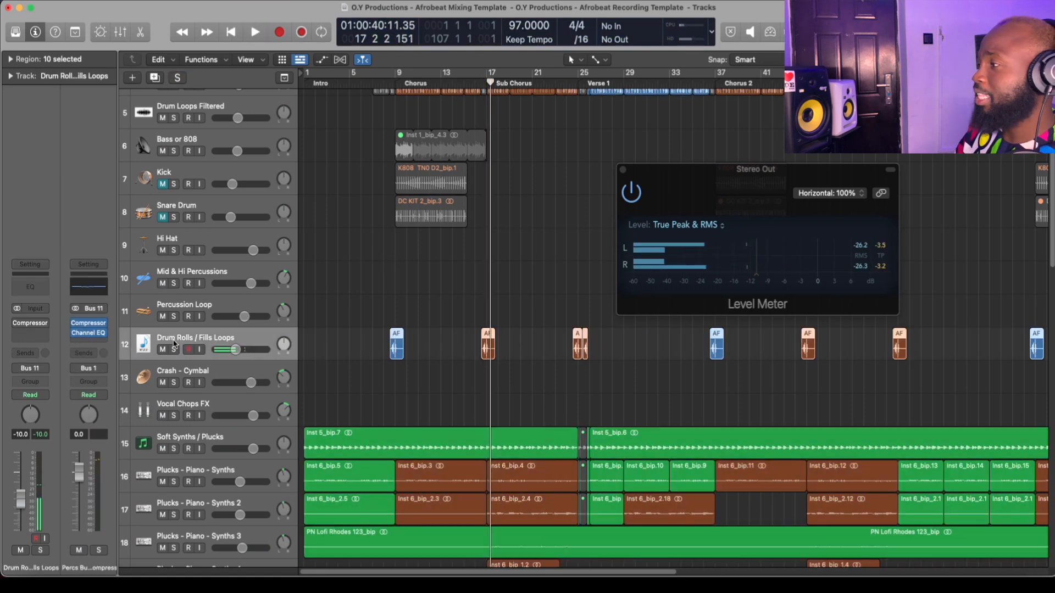
# Lower the Drum Rolls / Fills Loops track's volume to -13.0 dB while replaying the transition into the Sub Chorus.
pyautogui.moveTo(724, 179); pyautogui.dragTo(574, 166)
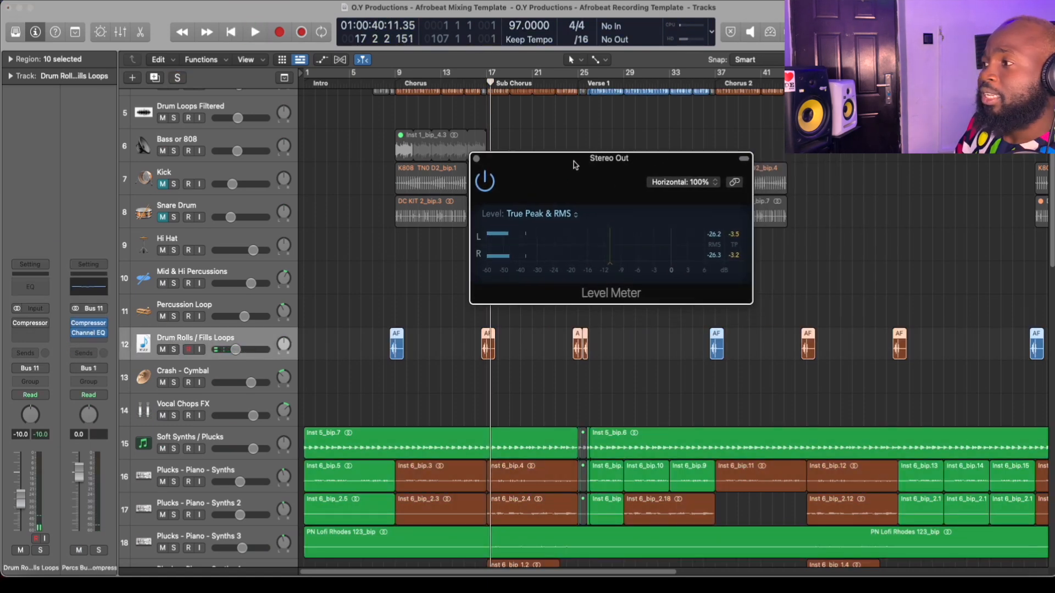
pyautogui.press('space')
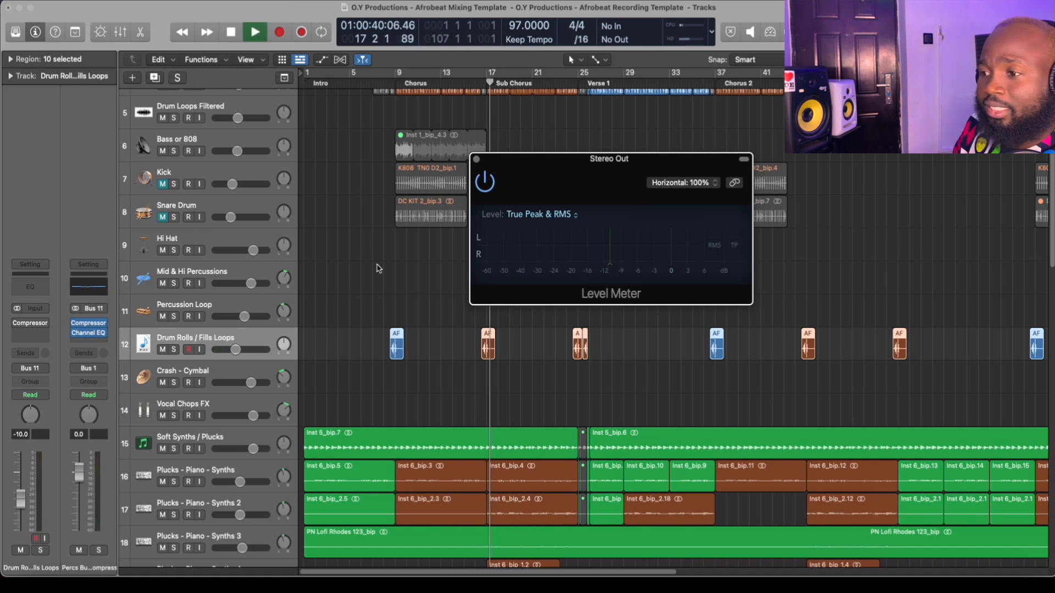
pyautogui.moveTo(19, 496); pyautogui.dragTo(19, 503)
pyautogui.press('space')
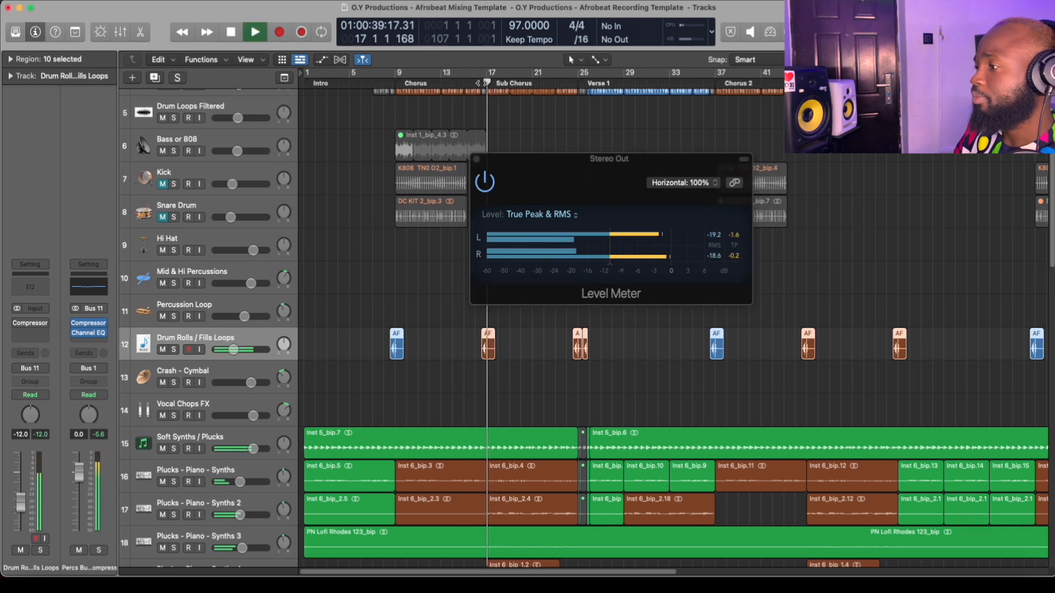
pyautogui.click(476, 83)
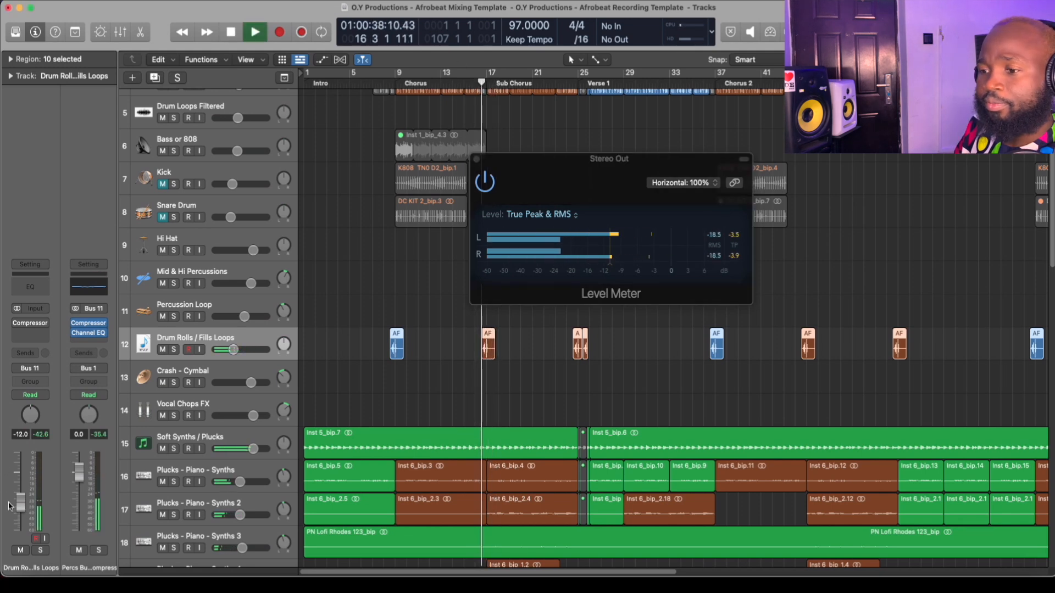
pyautogui.moveTo(20, 502); pyautogui.dragTo(20, 505)
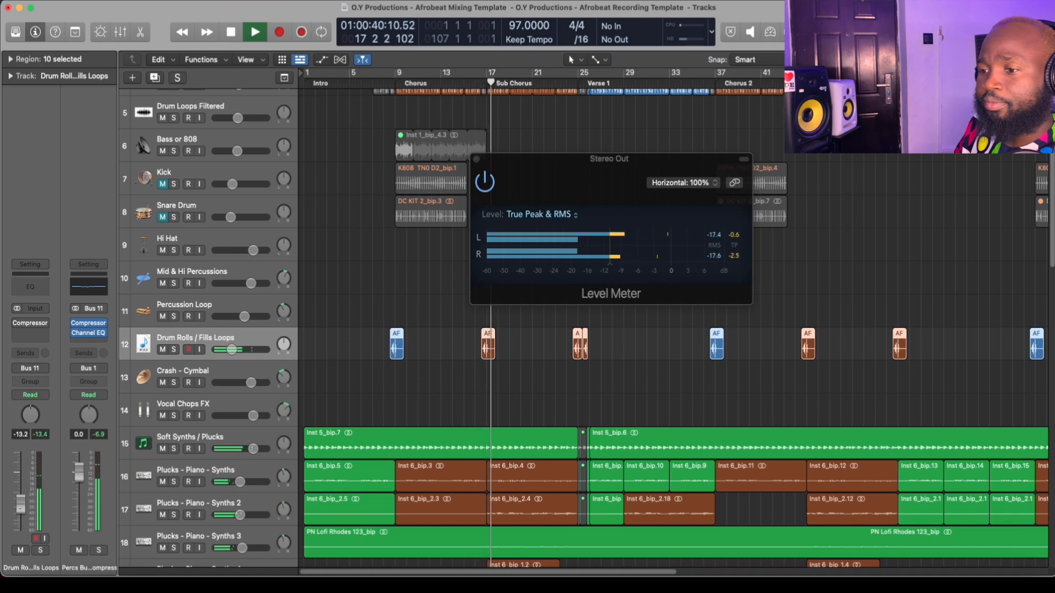
pyautogui.press('space')
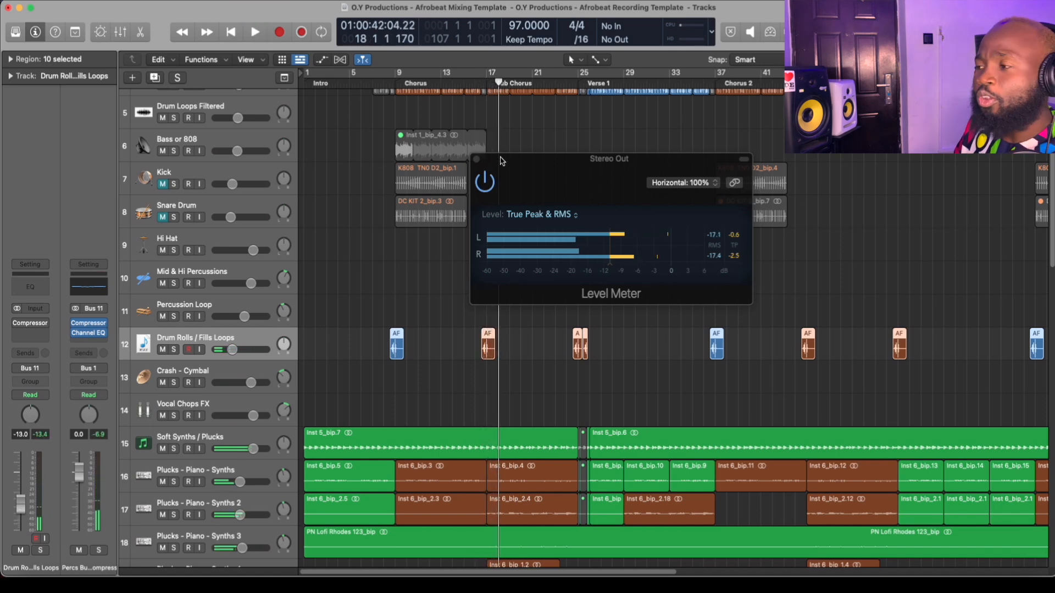
# Replay the first Chorus with the first instrument channels shown in the mixer, and check the Stereo Out true peak and RMS levels.
pyautogui.press('x')
pyautogui.moveTo(501, 161); pyautogui.dragTo(450, 89)
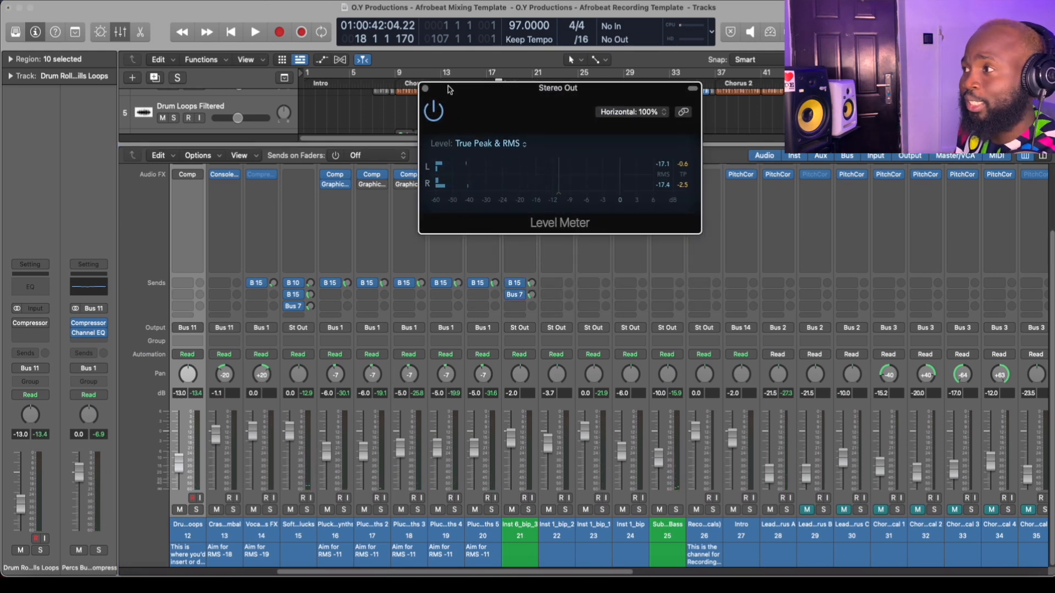
pyautogui.moveTo(450, 89); pyautogui.dragTo(496, 97)
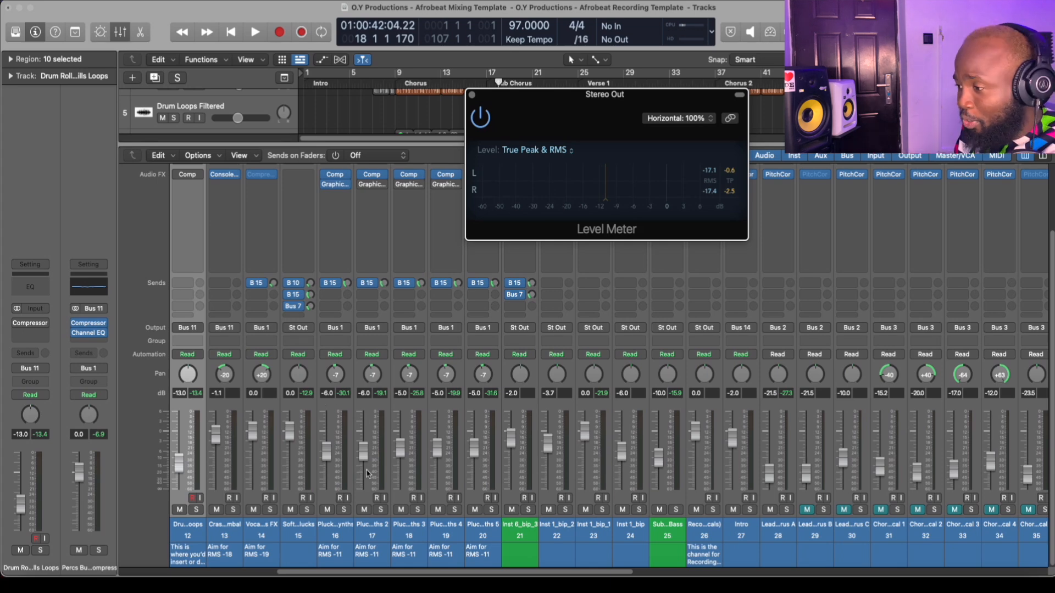
pyautogui.moveTo(313, 574); pyautogui.dragTo(156, 574)
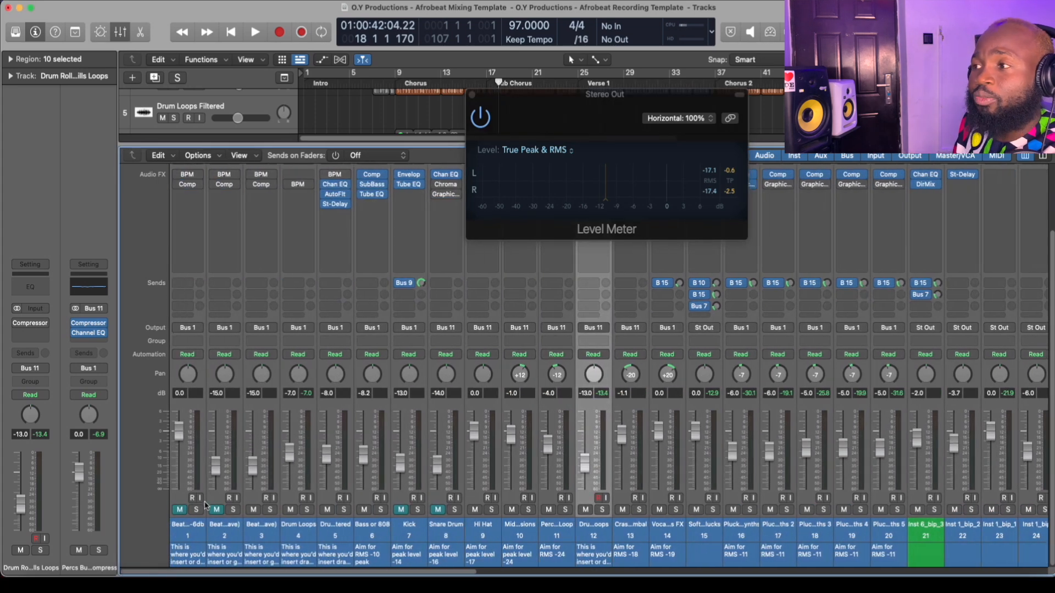
pyautogui.click(418, 82)
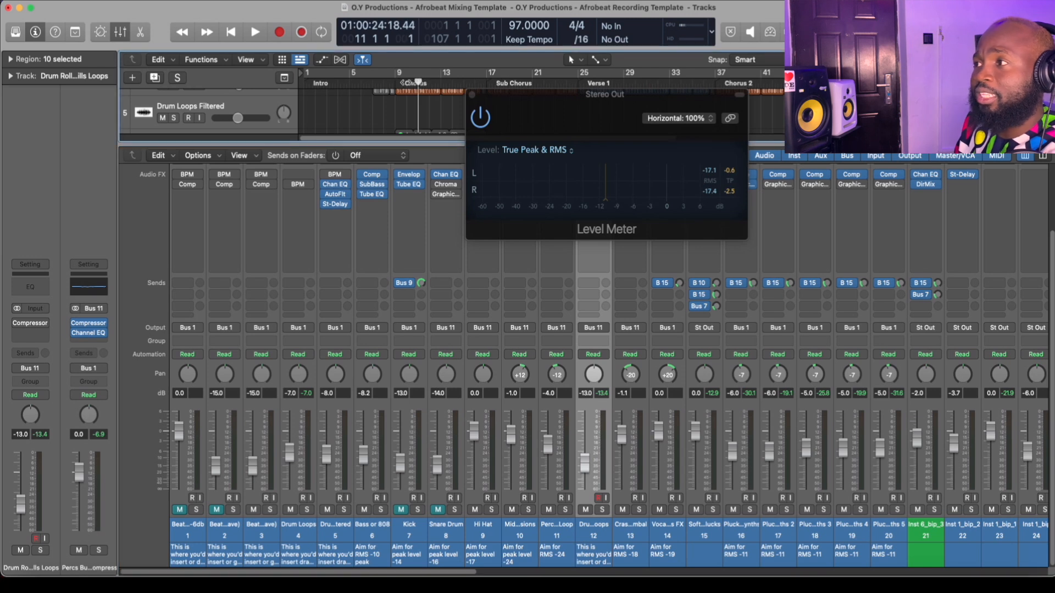
pyautogui.press('space')
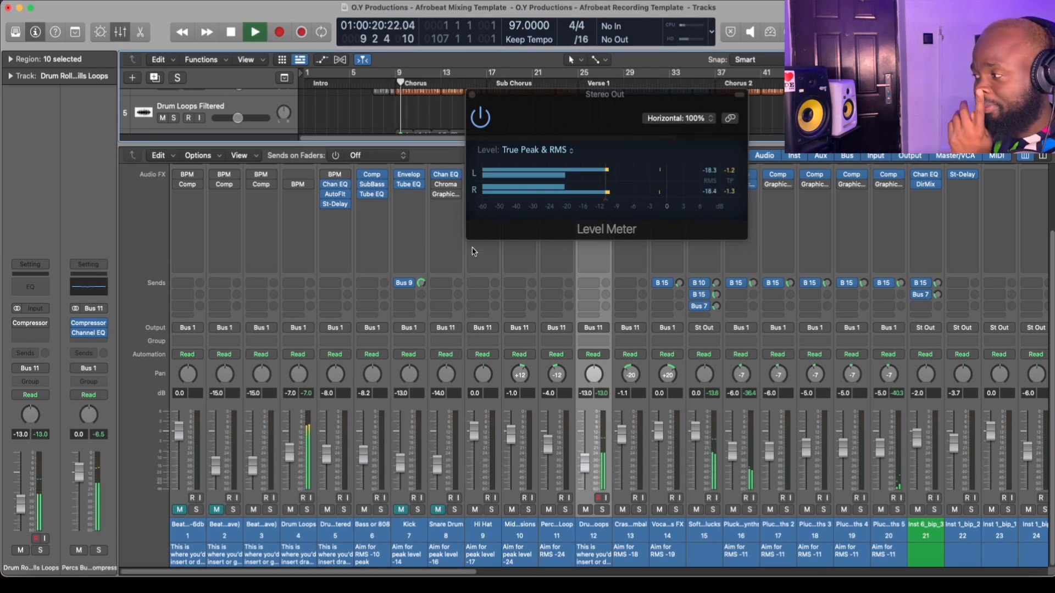
pyautogui.moveTo(432, 572); pyautogui.dragTo(276, 553)
pyautogui.press('space')
pyautogui.press('space')
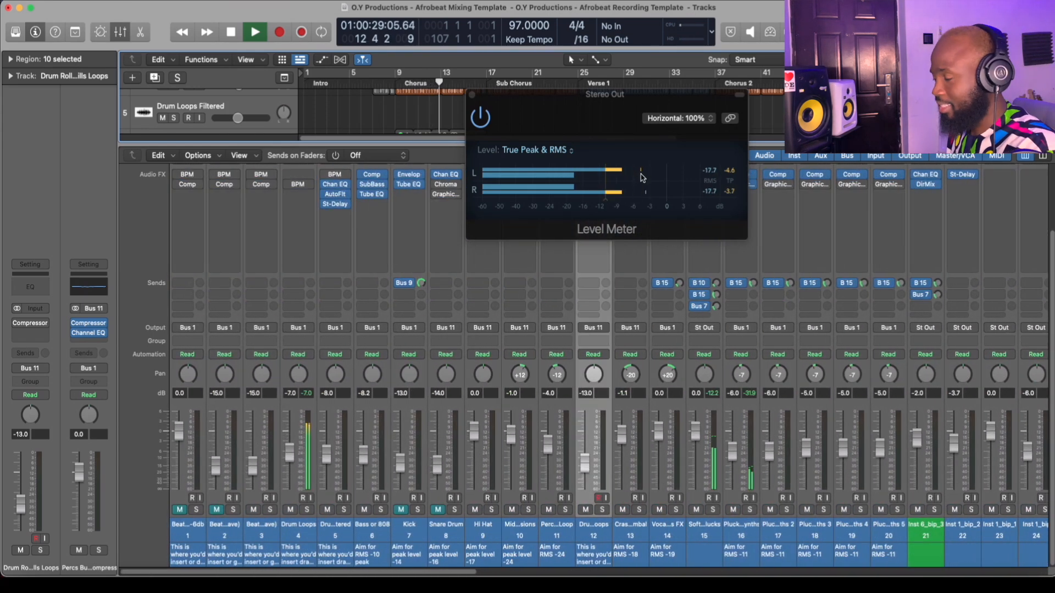
pyautogui.press('space')
# Close the mixer and the Stereo Out Level Meter, and bring the Plucks - Piano - Synths tracks into view.
pyautogui.press('x')
pyautogui.click(472, 94)
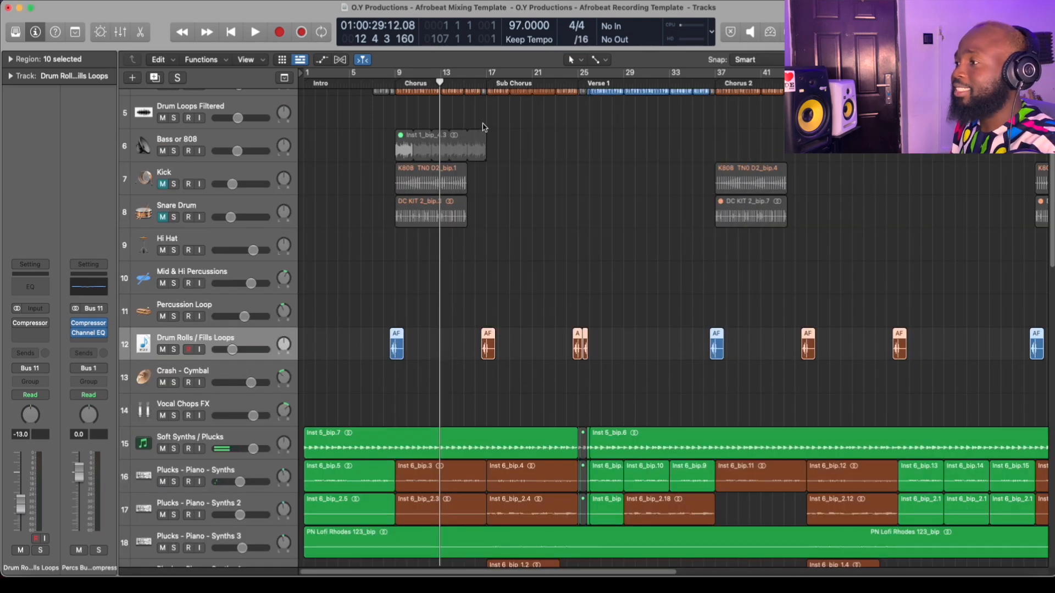
pyautogui.scroll(-15, 601, 193)
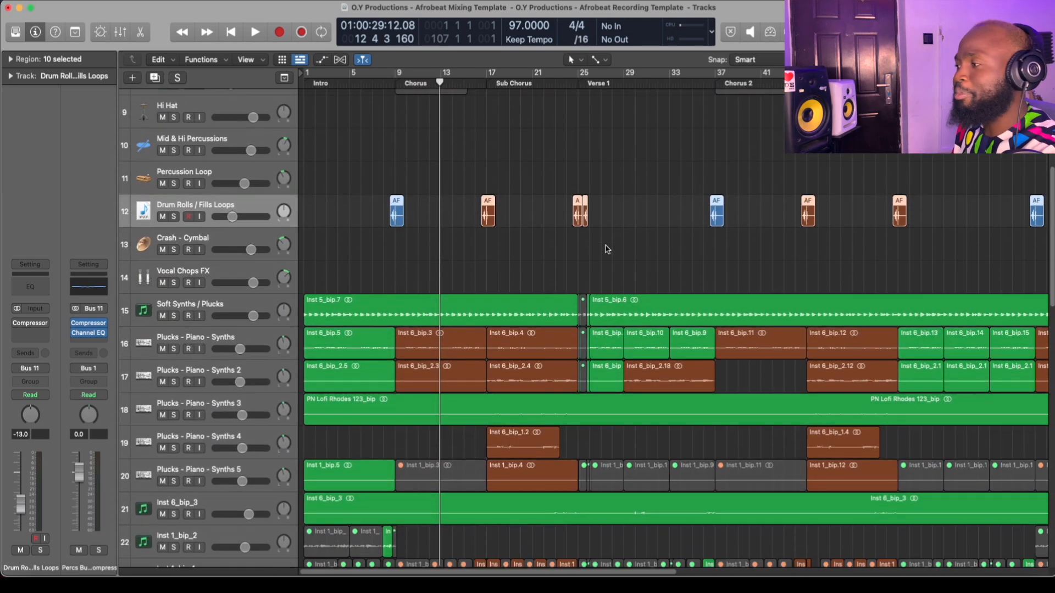
# Bring the vocal tracks into view and play the Lead Chorus A vocals from the end of Verse 1 into Chorus 2.
pyautogui.scroll(-1, 532, 251)
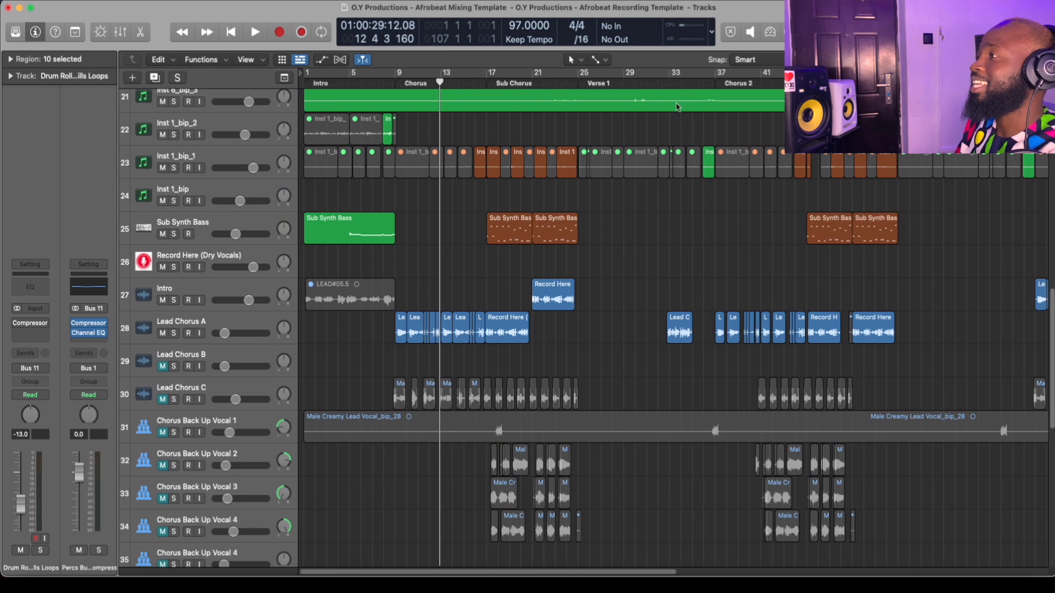
pyautogui.click(654, 84)
pyautogui.press('space')
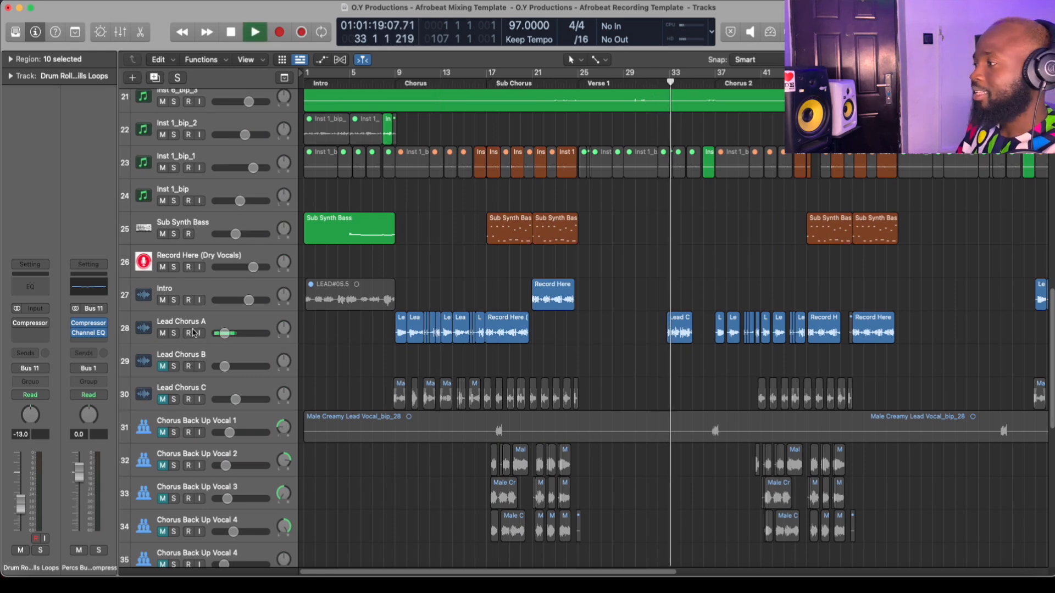
pyautogui.scroll(5, 544, 211)
pyautogui.scroll(-2, 548, 222)
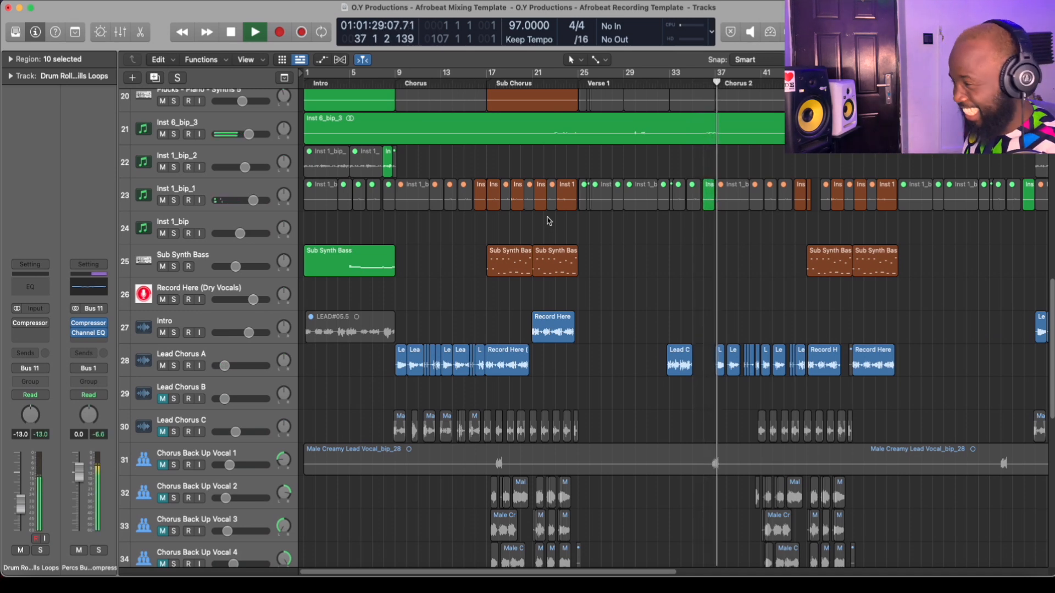
pyautogui.press('space')
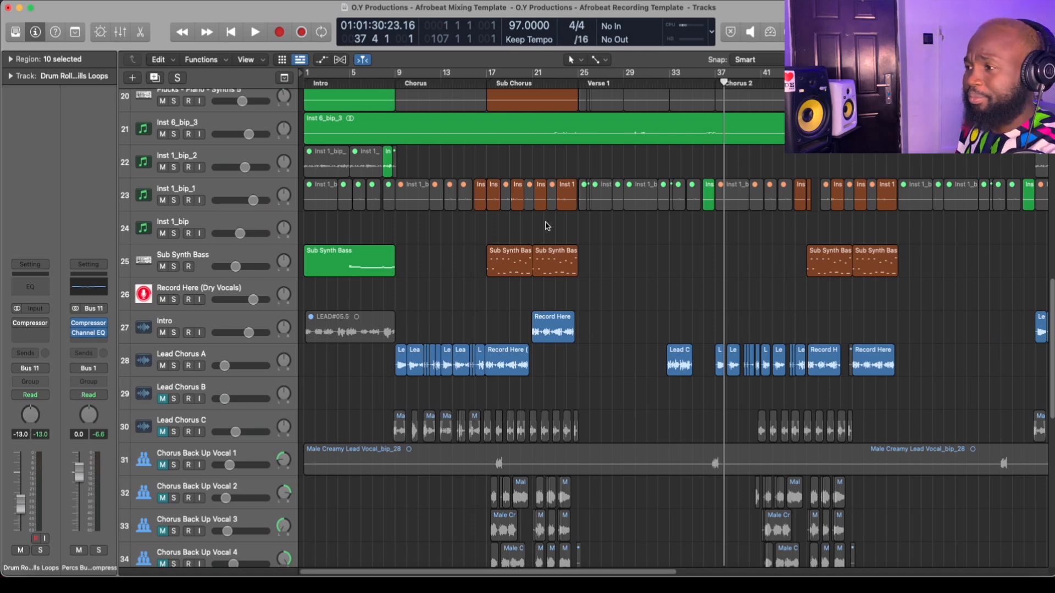
# Select the Bold Robotic Vox Fx track to view its channel strip, and play a few beats of the first Chorus.
pyautogui.scroll(-15, 547, 227)
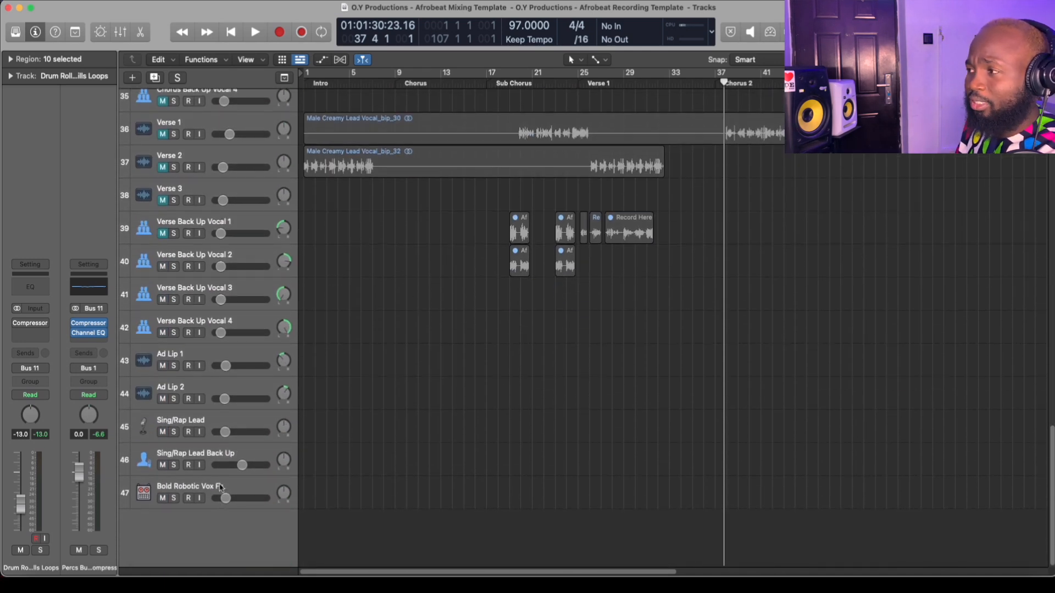
pyautogui.click(219, 488)
pyautogui.scroll(10, 542, 112)
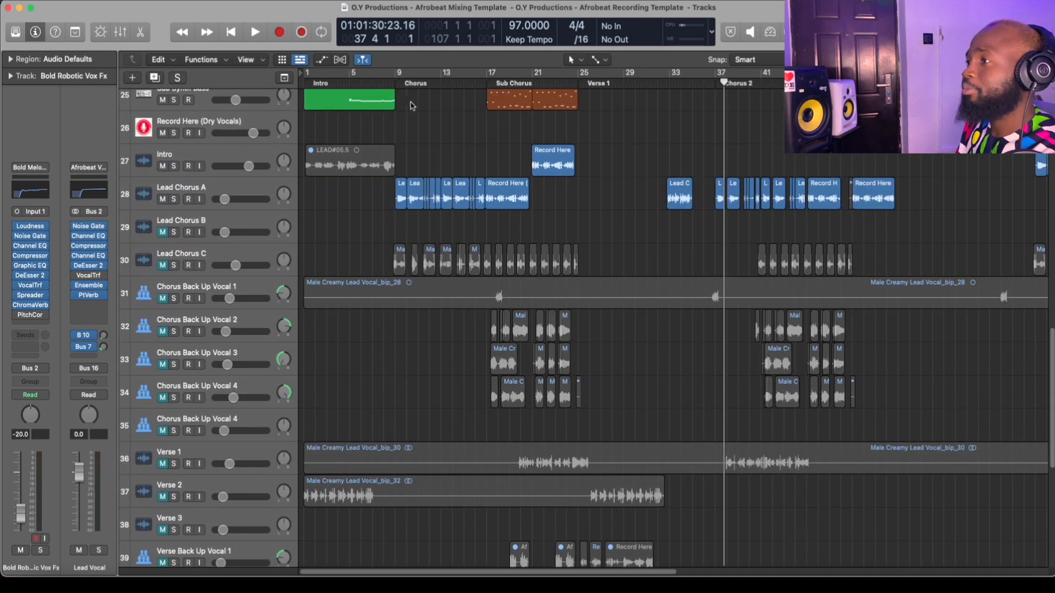
pyautogui.click(415, 84)
pyautogui.press('space')
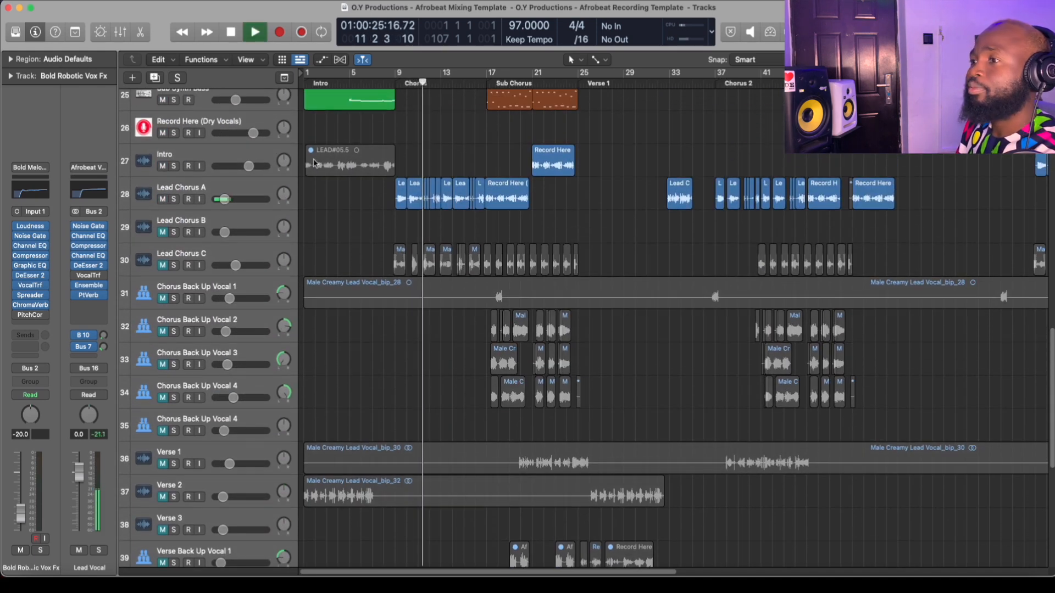
pyautogui.press('space')
# Select the Intro track and check its Radio Vox Fx channel strip, leaving the track in its place above Lead Chorus A.
pyautogui.click(219, 161)
pyautogui.scroll(-7, 220, 164)
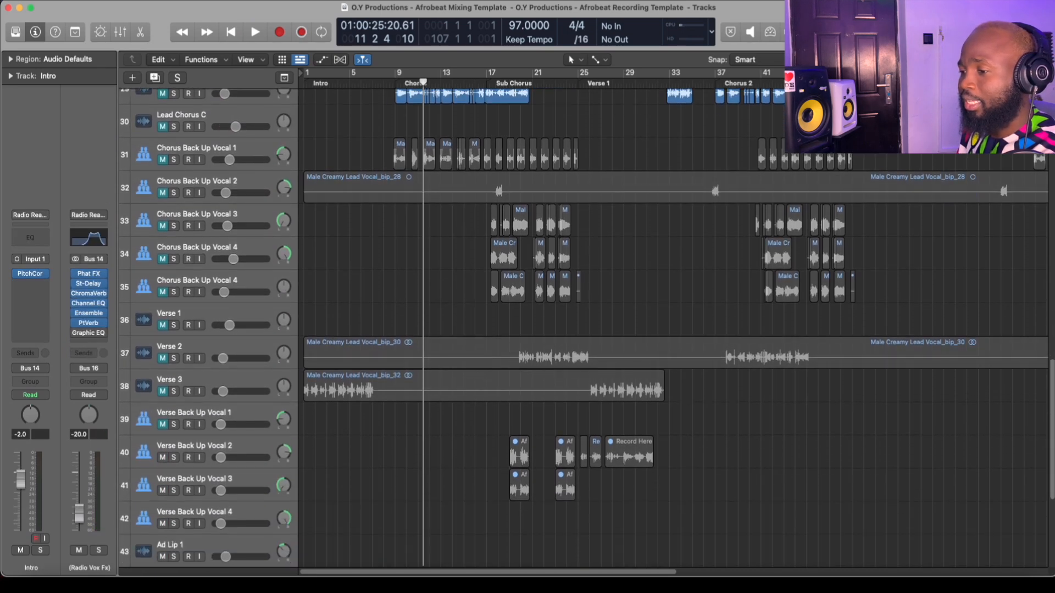
pyautogui.scroll(10, 241, 275)
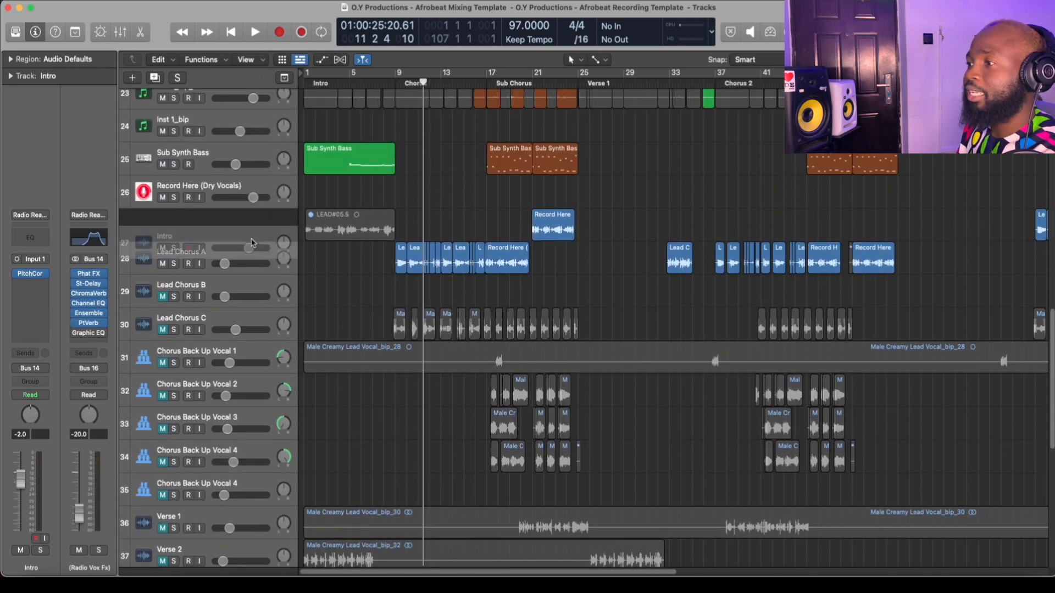
pyautogui.moveTo(250, 225)
pyautogui.mouseDown()
pyautogui.moveTo(250, 244)
pyautogui.moveTo(252, 234)
pyautogui.mouseUp()
pyautogui.scroll(3, 253, 235)
# Move the Bold Robotic Vox Fx track directly below Intro, and move the Intro track's Record Here region at bar 21 onto it.
pyautogui.scroll(-14, 264, 285)
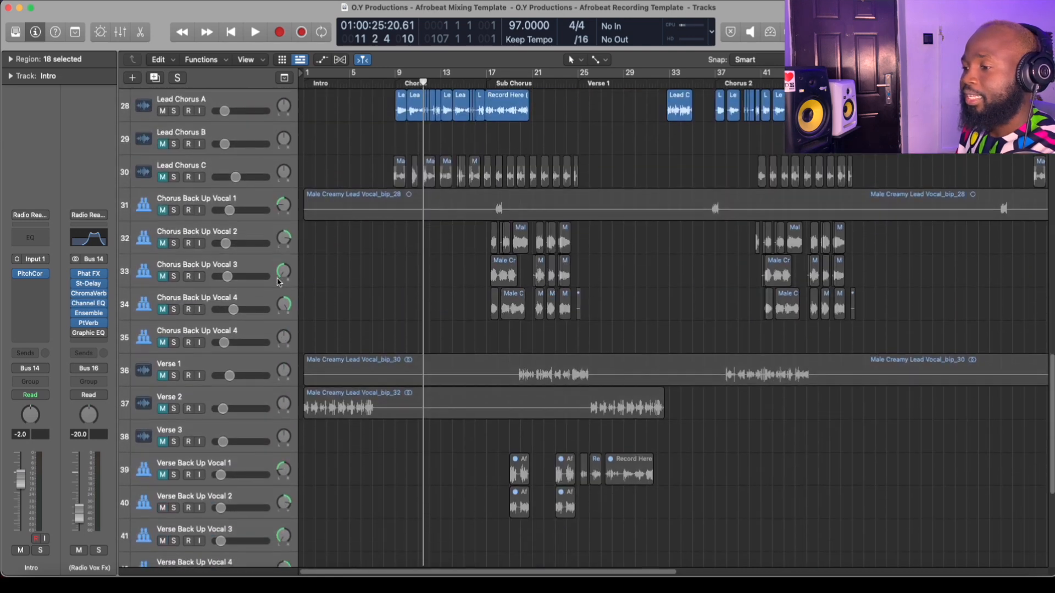
pyautogui.click(184, 483)
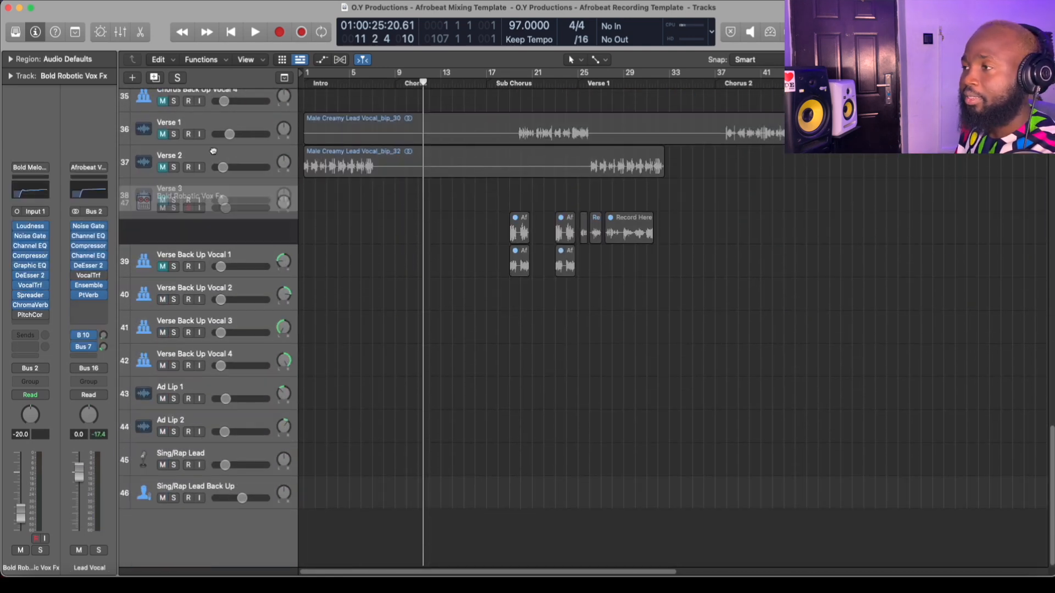
pyautogui.scroll(4, 189, 478)
pyautogui.moveTo(216, 1); pyautogui.dragTo(274, 252)
pyautogui.moveTo(545, 234); pyautogui.dragTo(545, 267)
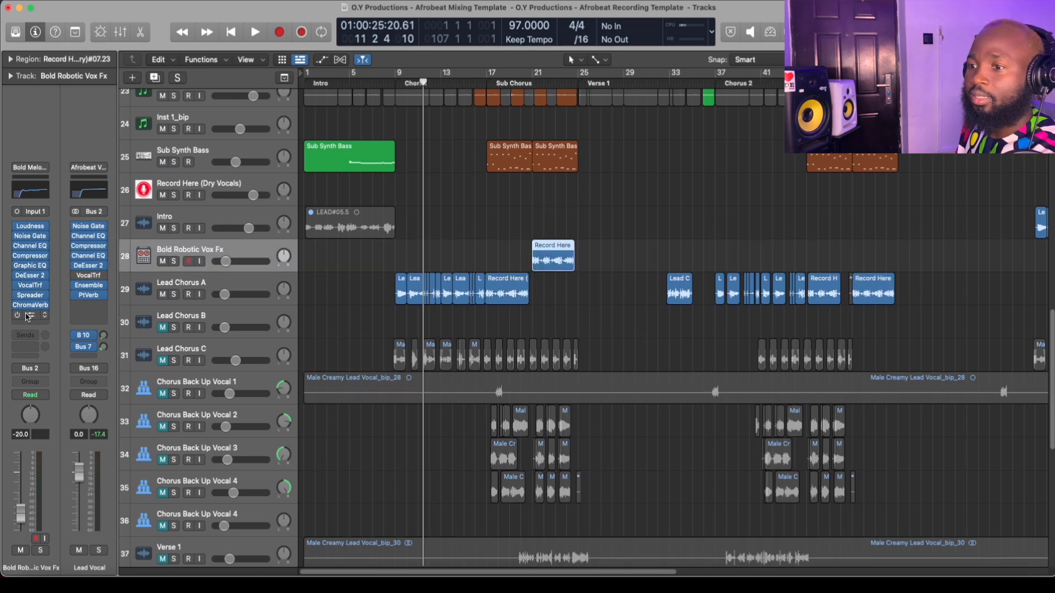
# Turn on Pitch Correction on the Bold Robotic Vox Fx track, play its region from bar 21, and close the plug-in window.
pyautogui.click(31, 317)
pyautogui.press('space')
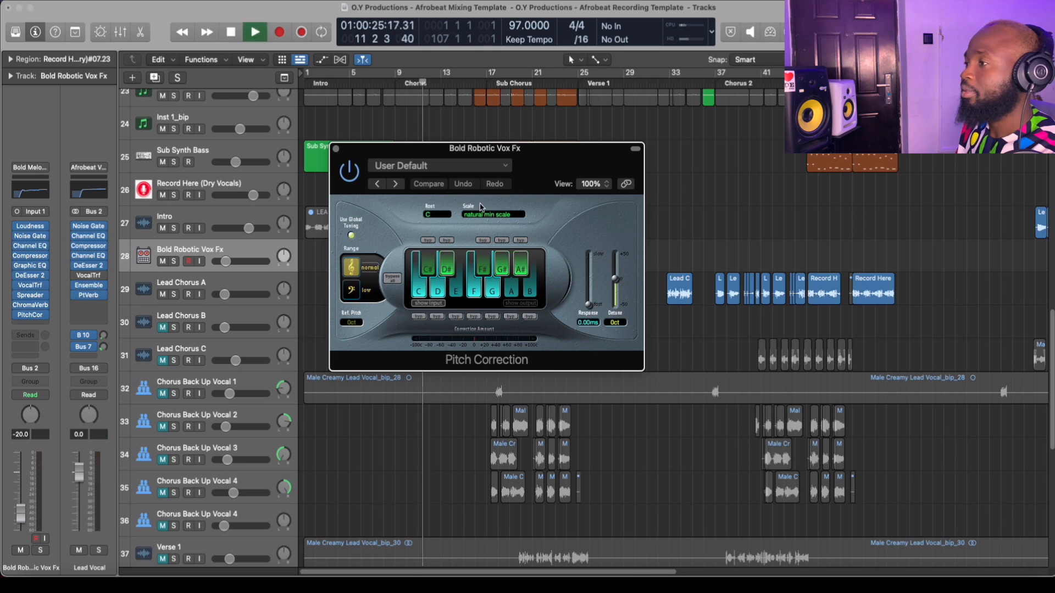
pyautogui.moveTo(416, 150); pyautogui.dragTo(336, 258)
pyautogui.click(530, 73)
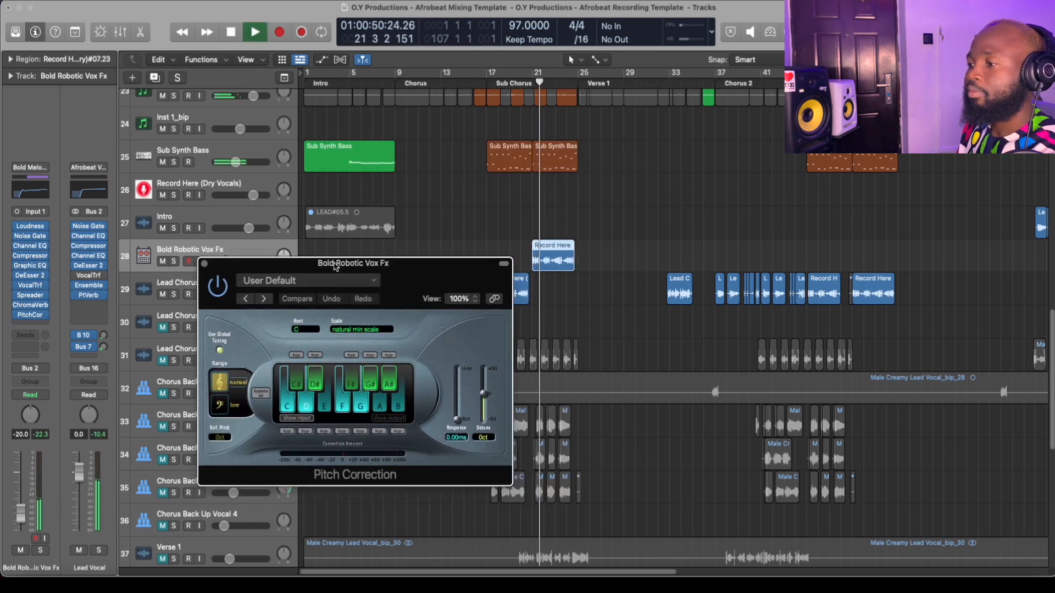
pyautogui.moveTo(249, 313); pyautogui.dragTo(209, 297)
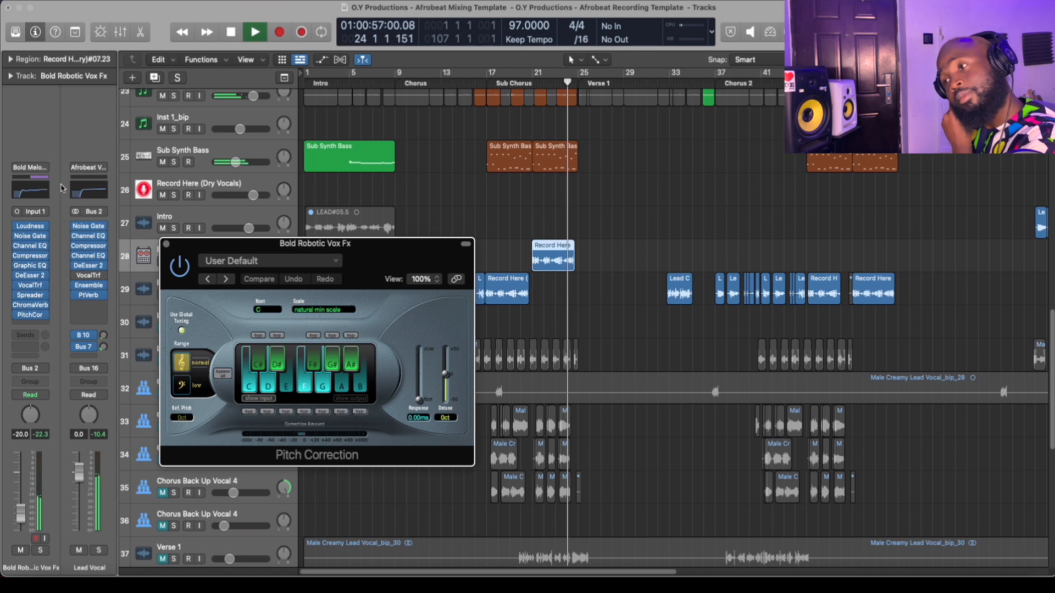
pyautogui.click(166, 244)
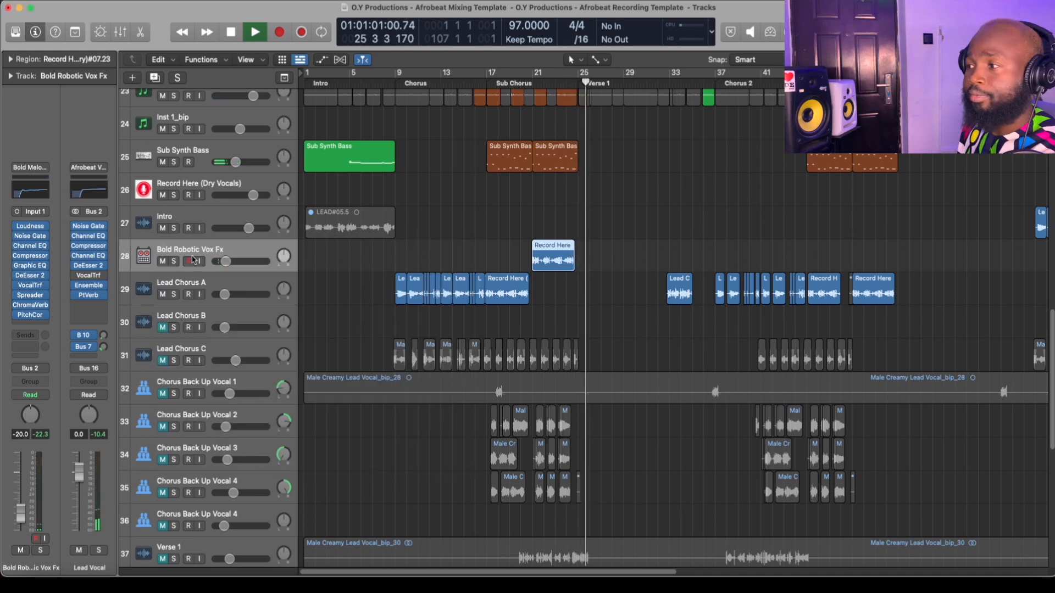
# Undo the Record Here region move and the Bold Robotic Vox Fx track reordering, and place the playhead at the start of the Chorus.
pyautogui.press('super+z')
pyautogui.press('super+z')
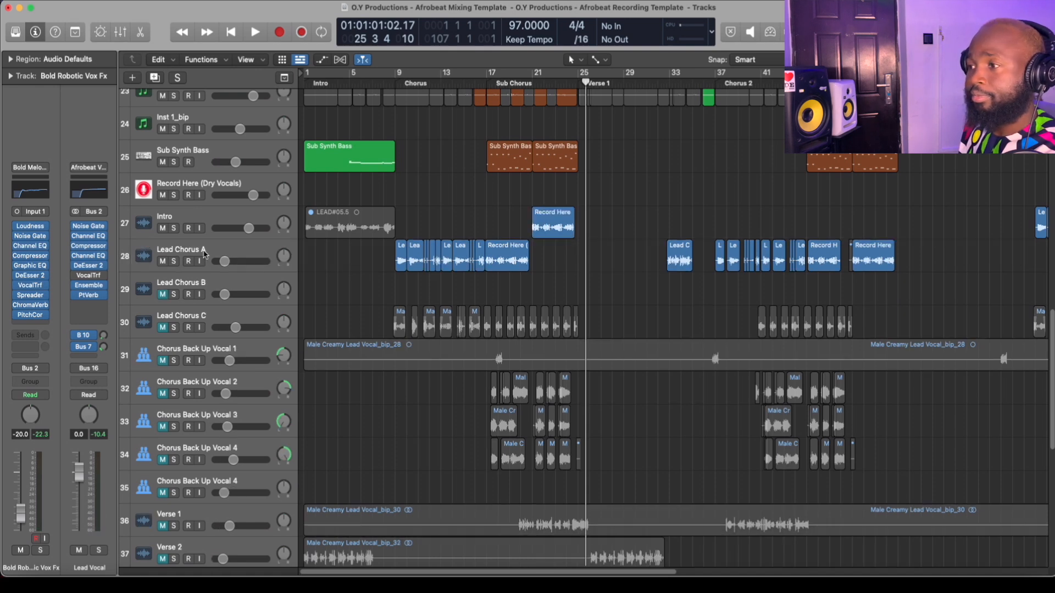
pyautogui.click(530, 83)
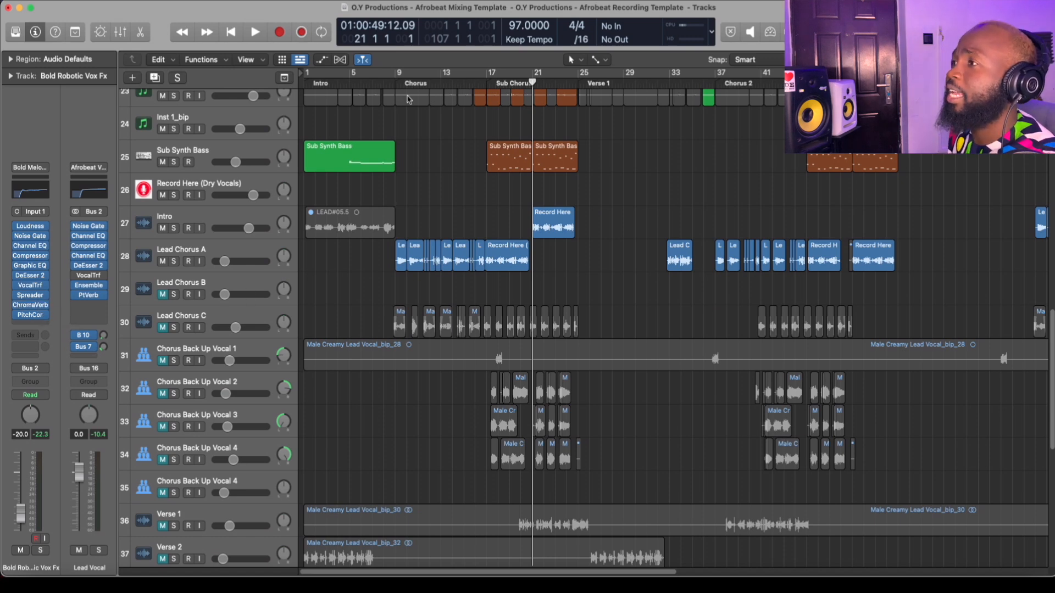
pyautogui.click(395, 83)
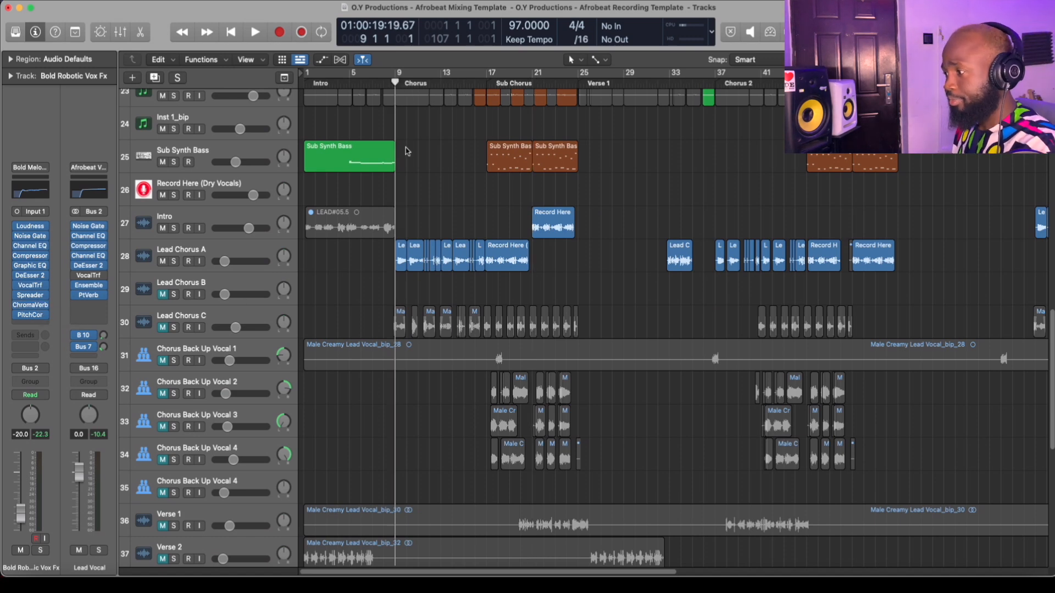
# Mute the Lead Chorus A track while playing the Bridge, toggling the Intro track's mute to compare and leaving Intro unmuted.
pyautogui.press('super+Left')
pyautogui.press('super+Left')
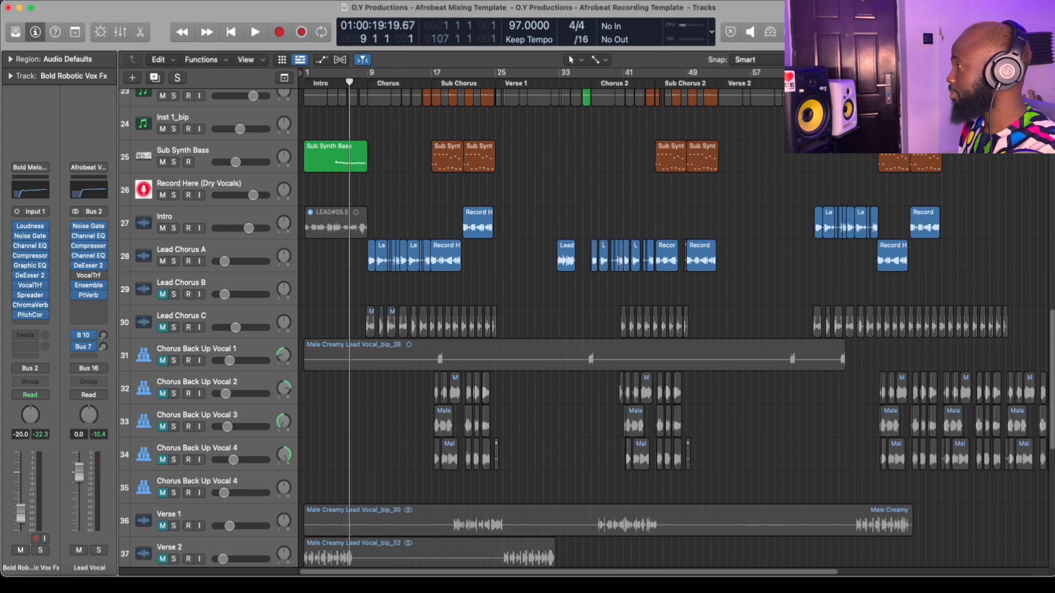
pyautogui.click(689, 83)
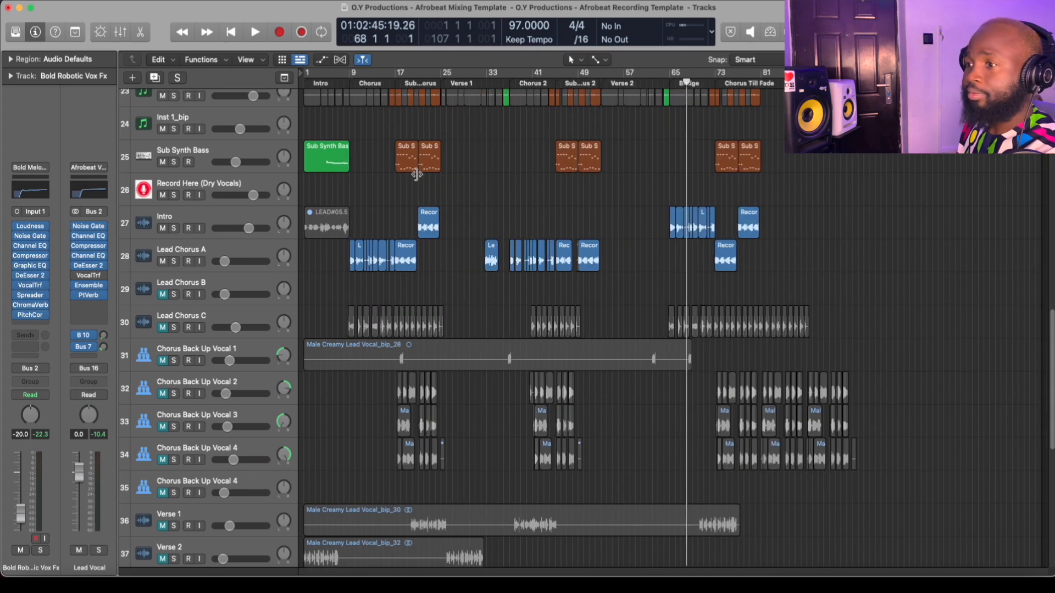
pyautogui.press('space')
pyautogui.click(162, 261)
pyautogui.click(163, 229)
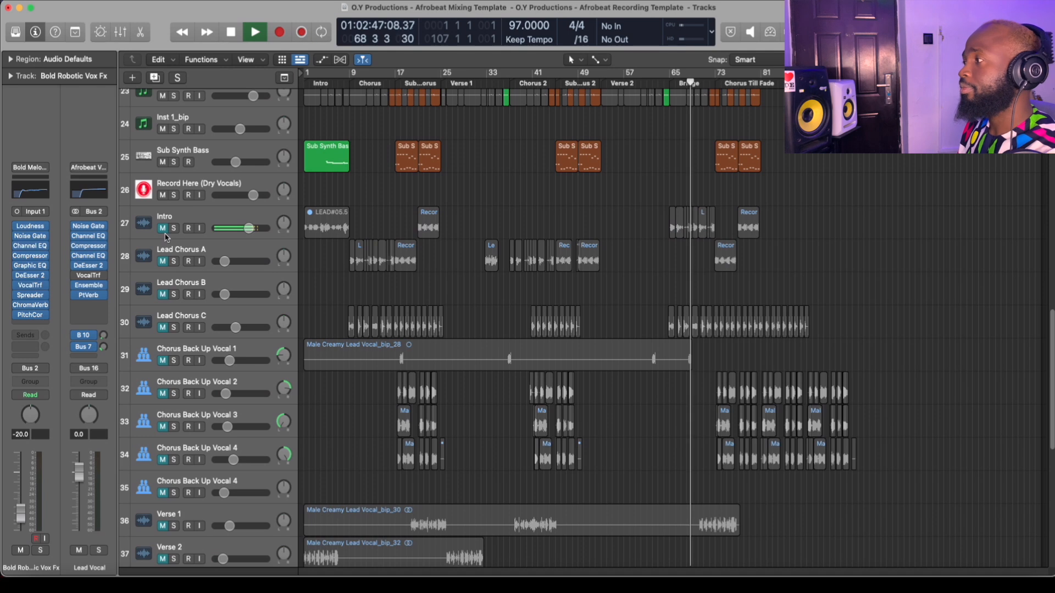
pyautogui.click(163, 228)
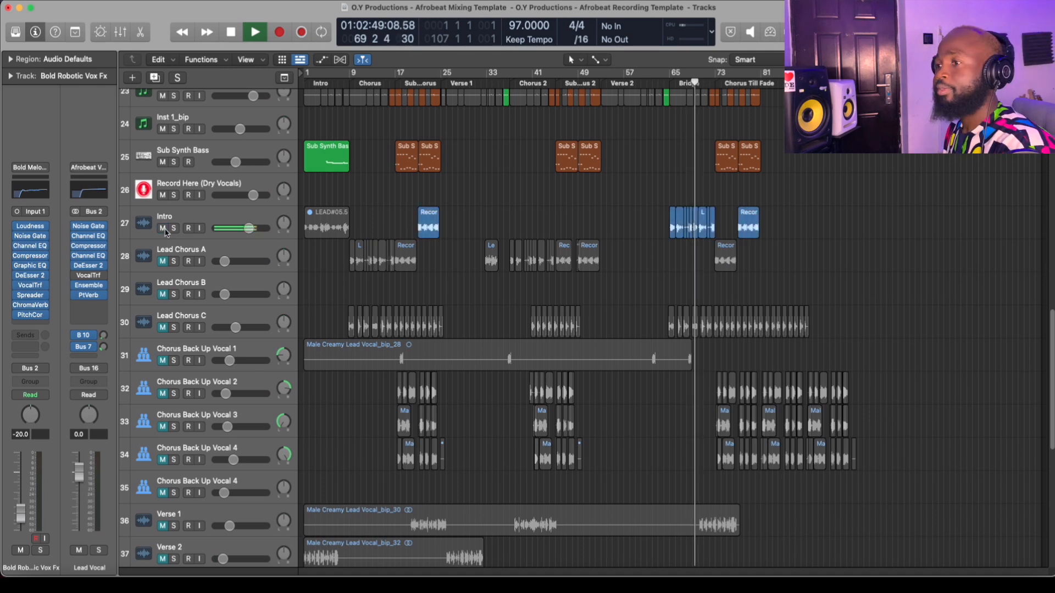
pyautogui.press('space')
pyautogui.click(166, 229)
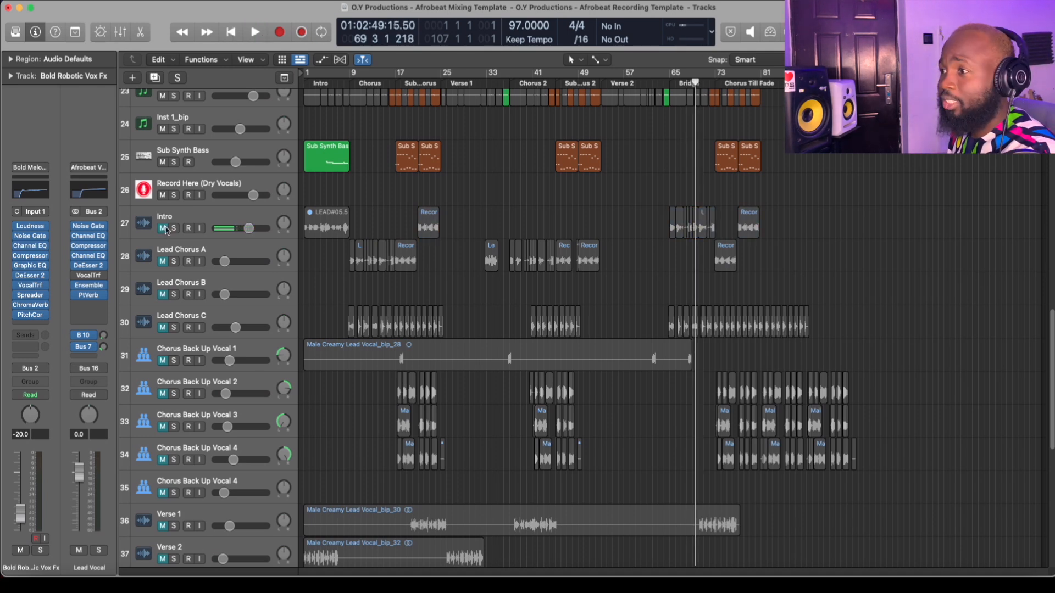
pyautogui.click(166, 229)
# Unmute the LEAD#05.5 region on the Intro track and return the playhead to the start of the song.
pyautogui.click(339, 231)
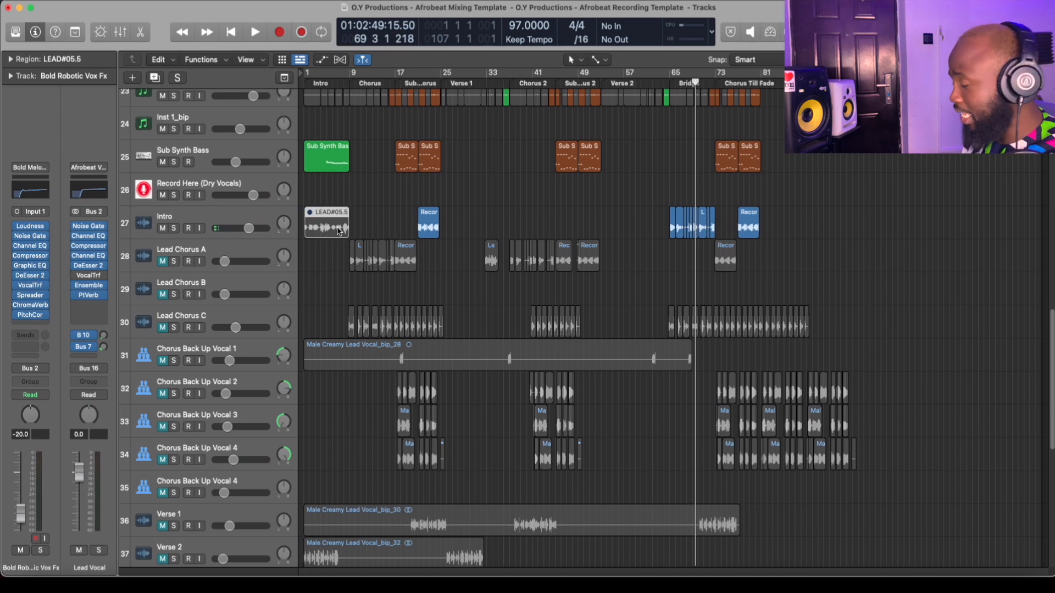
pyautogui.press('Return')
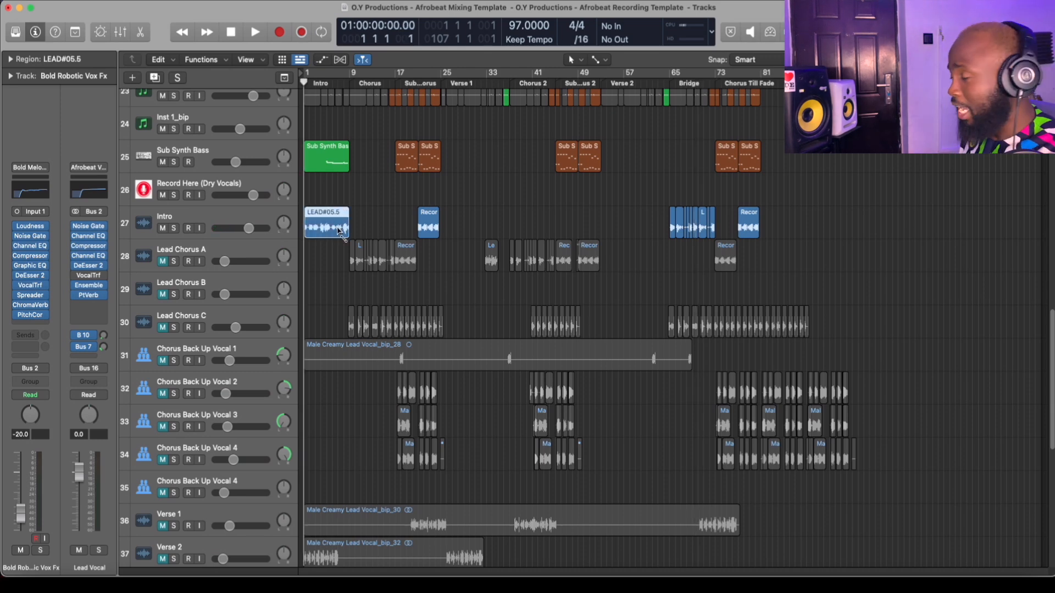
pyautogui.press('super+Down')
pyautogui.press('super+Right')
pyautogui.press('super+Right')
# Select the Intro track and look through its available output buses without changing the routing.
pyautogui.click(190, 228)
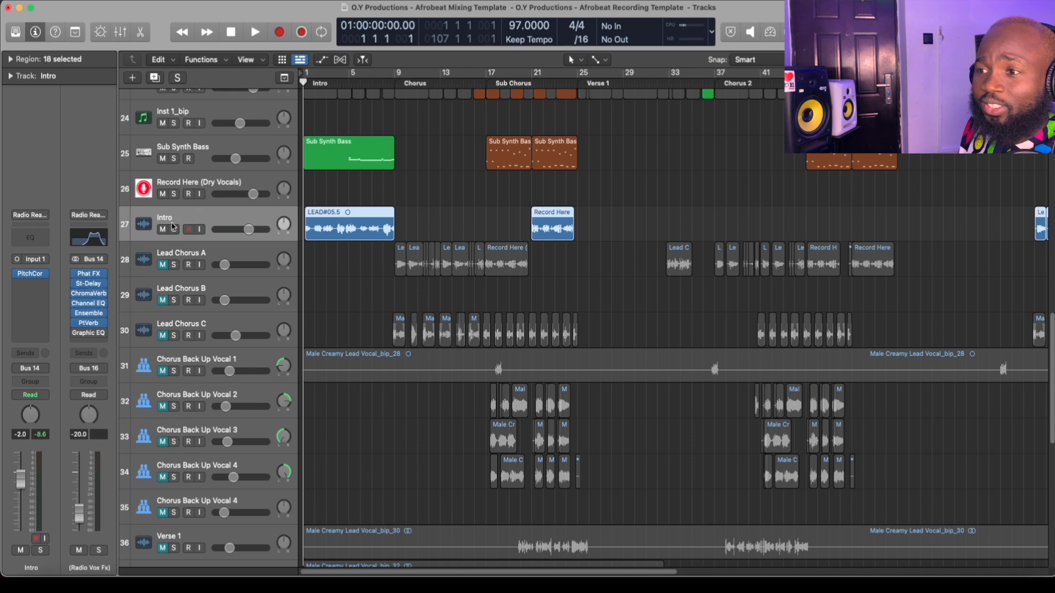
pyautogui.click(33, 373)
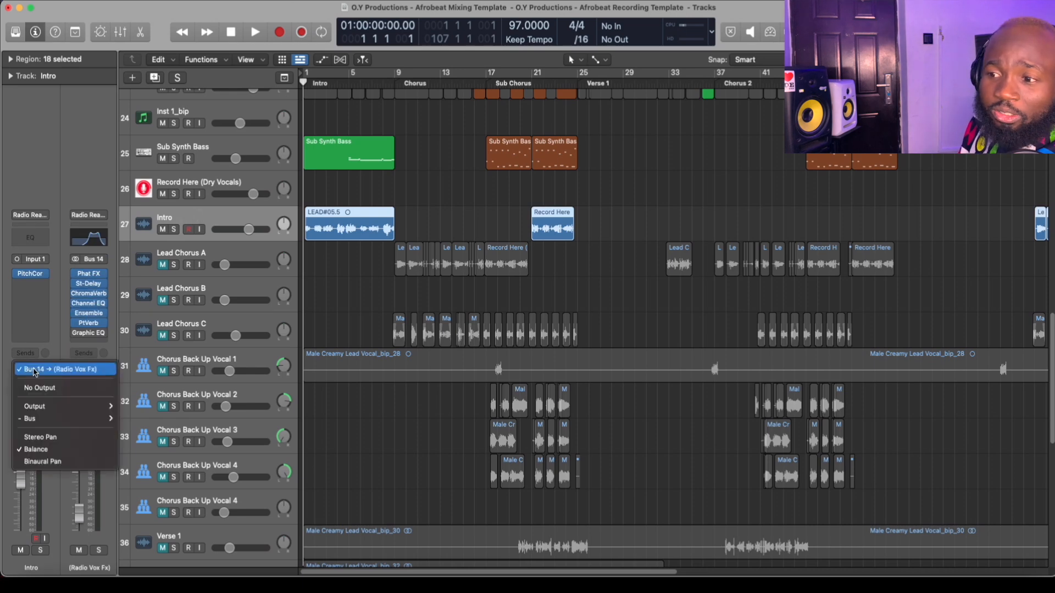
pyautogui.moveTo(66, 418)
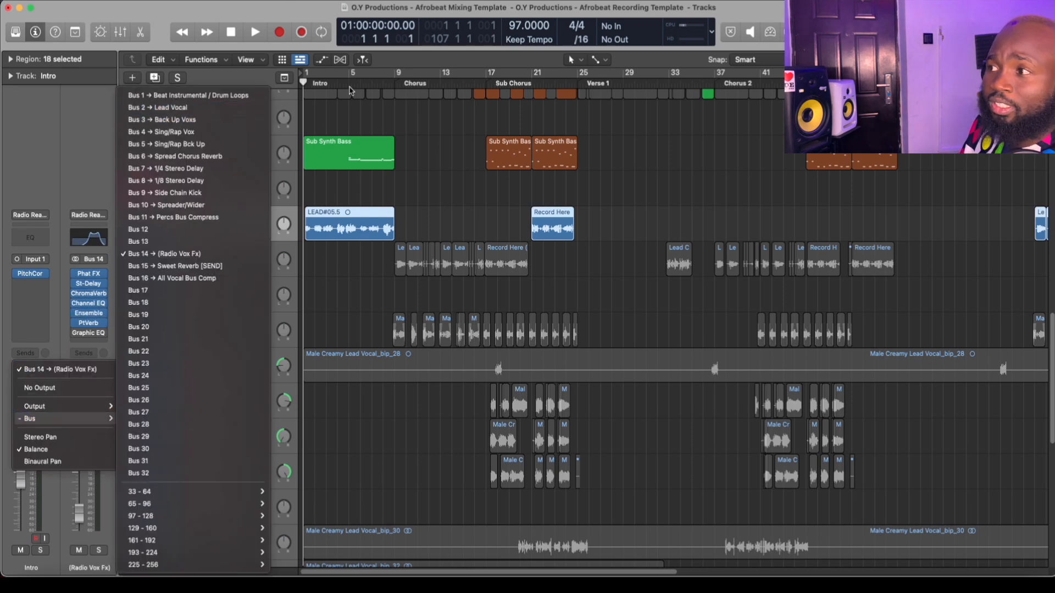
pyautogui.click(349, 124)
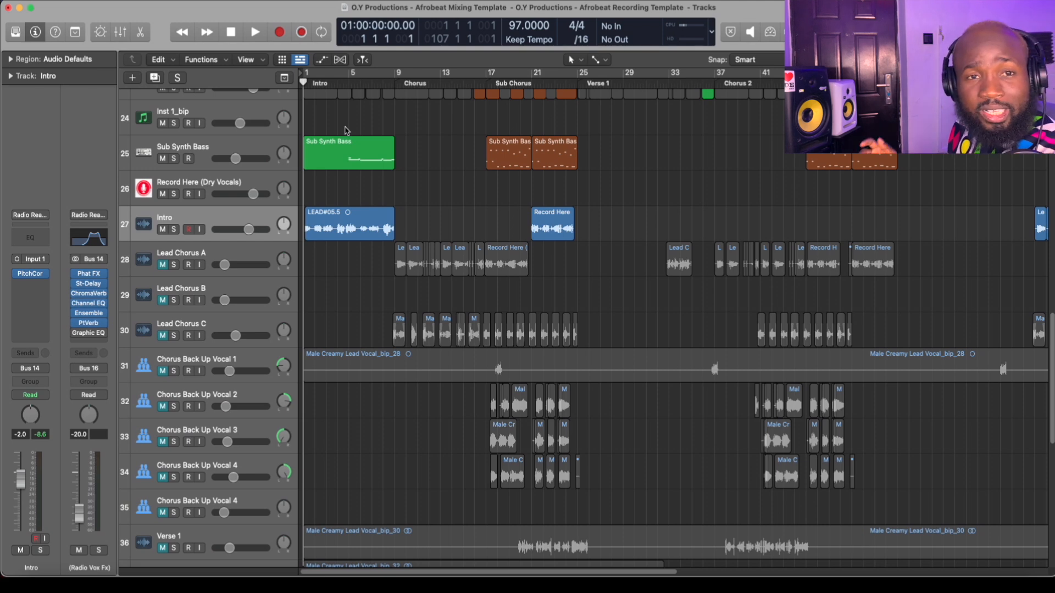
# Play the LEAD#05.5 region from the start of the song with the Intro track zoomed in.
pyautogui.press('space')
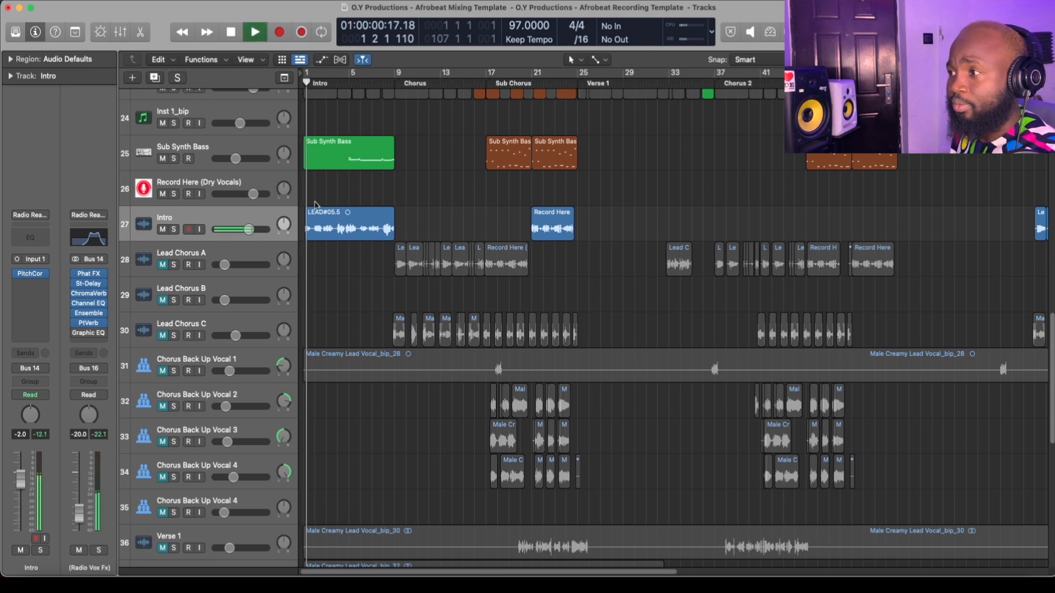
pyautogui.moveTo(306, 237); pyautogui.dragTo(295, 241)
pyautogui.scroll(5, 307, 245)
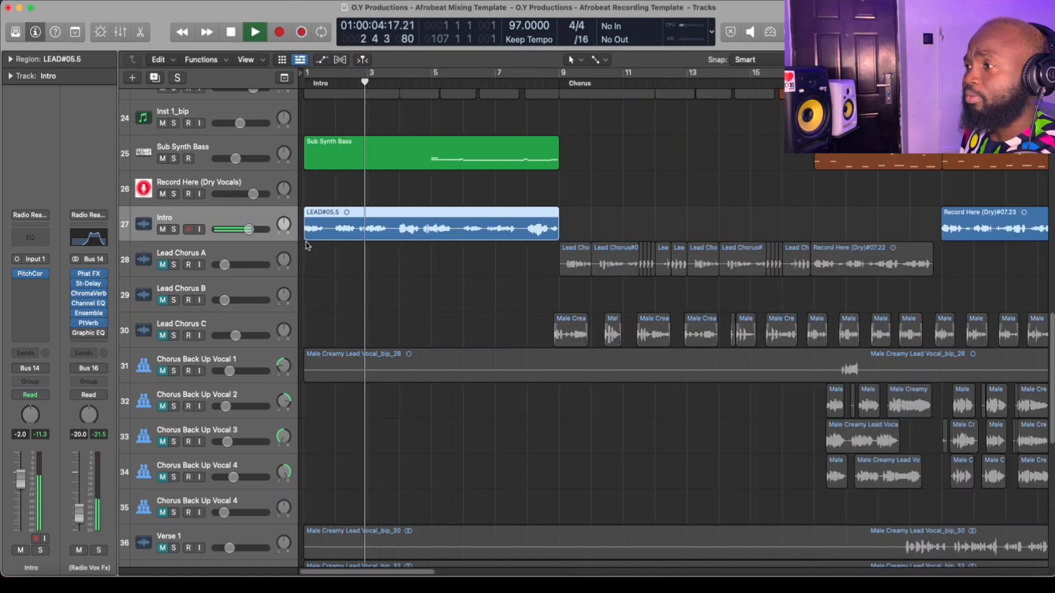
pyautogui.scroll(2, 306, 243)
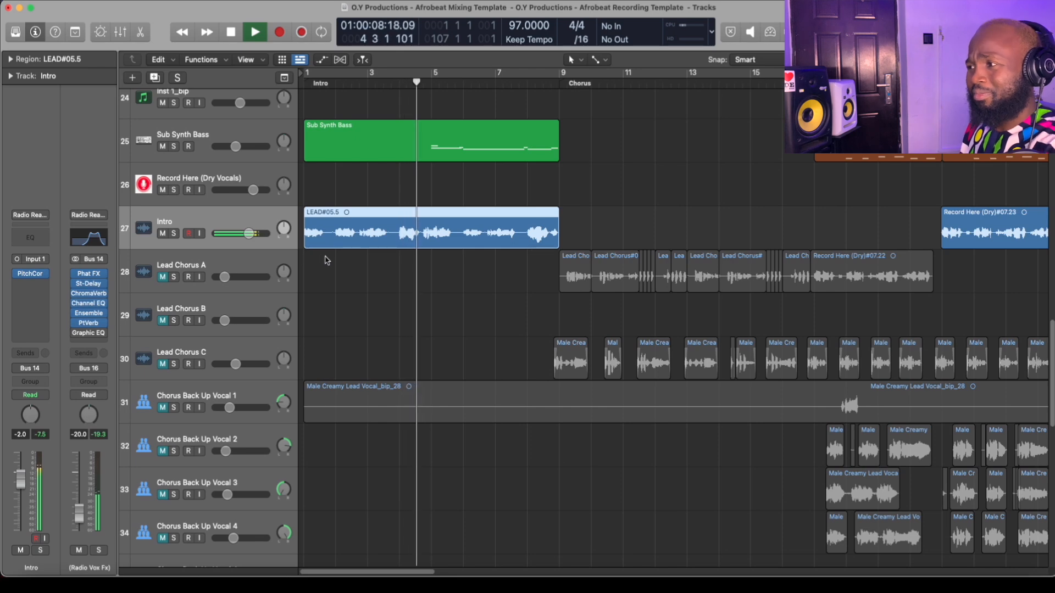
pyautogui.press('space')
# Route the Intro track's output to Bus 2, Lead Vocal.
pyautogui.click(37, 372)
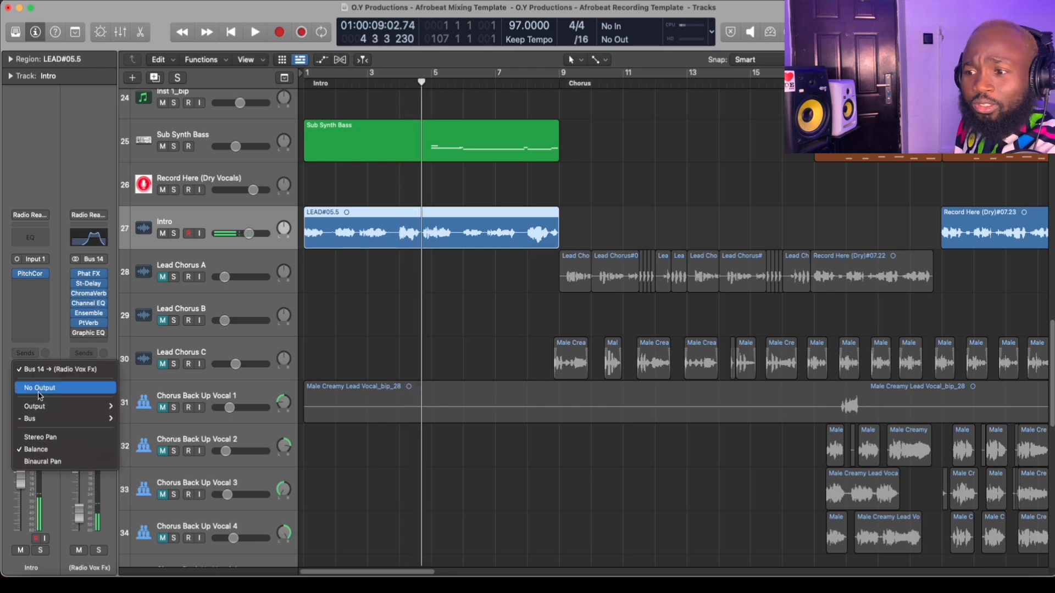
pyautogui.moveTo(55, 418)
pyautogui.click(173, 105)
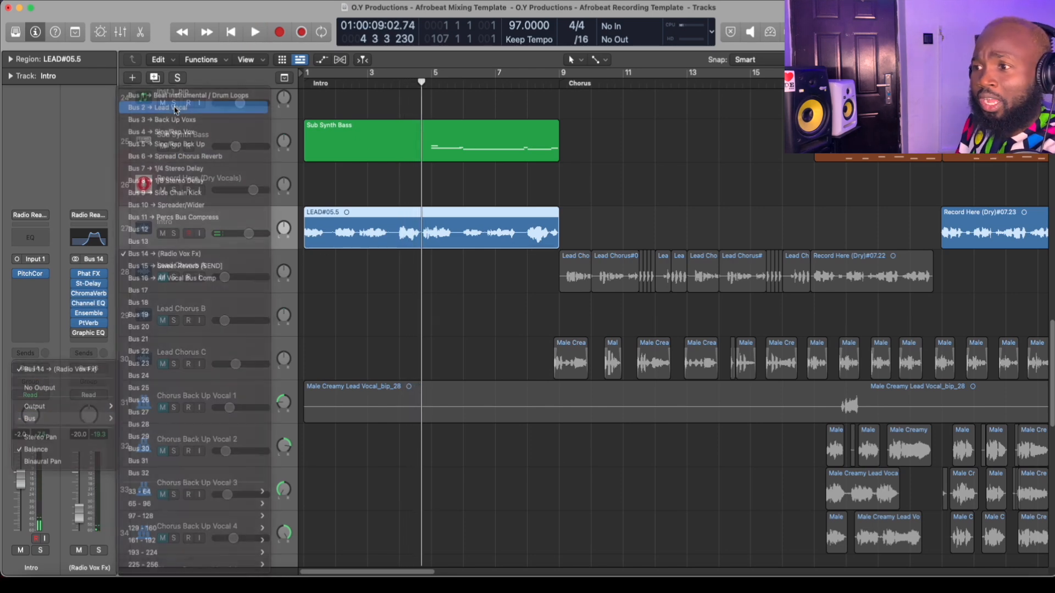
# Play the Intro vocal from the start of the song through the Lead Vocal bus and lower the Intro track's volume to -13.4 dB.
pyautogui.press('Return')
pyautogui.press('space')
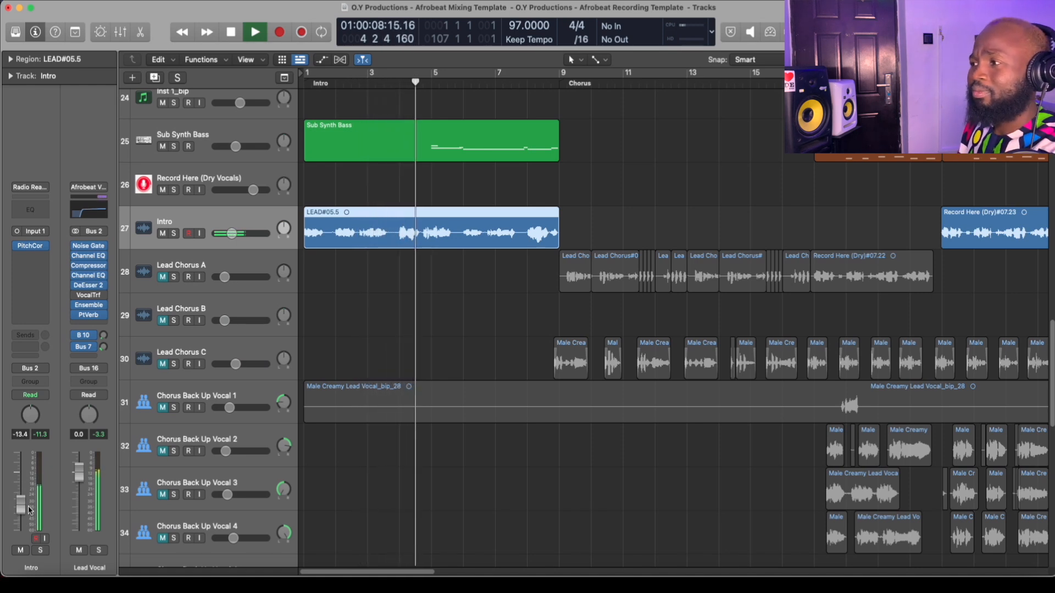
pyautogui.press('space')
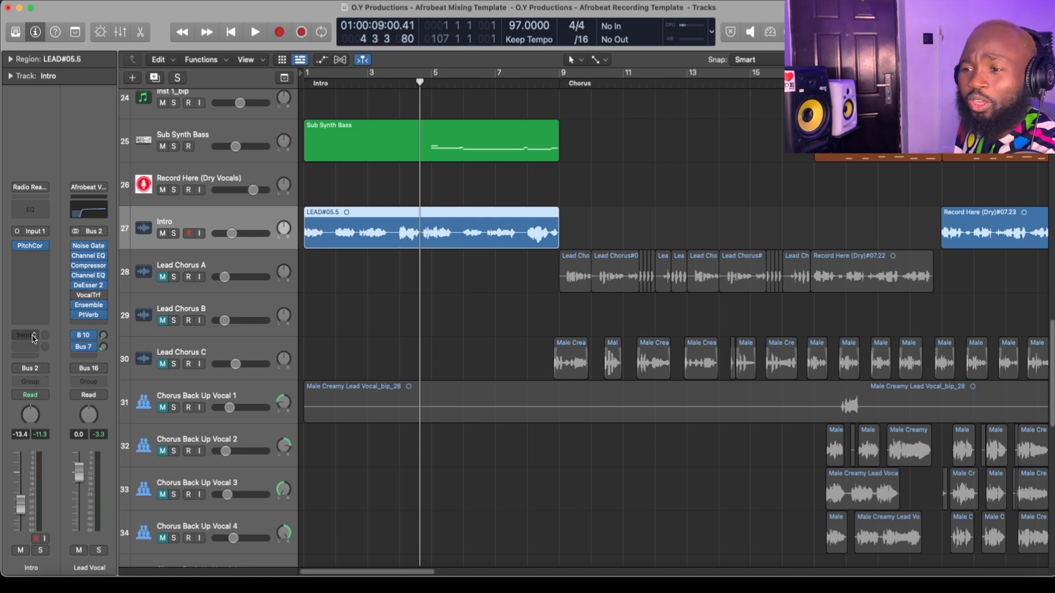
# Route the Intro track's output to Bus 14, Radio Vox Fx.
pyautogui.click(30, 373)
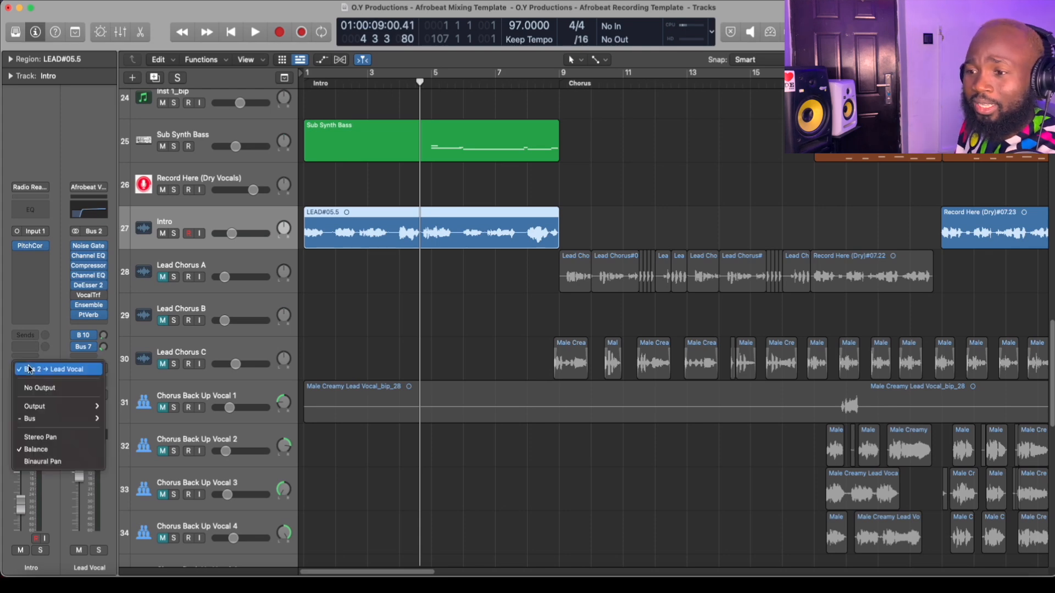
pyautogui.moveTo(55, 419)
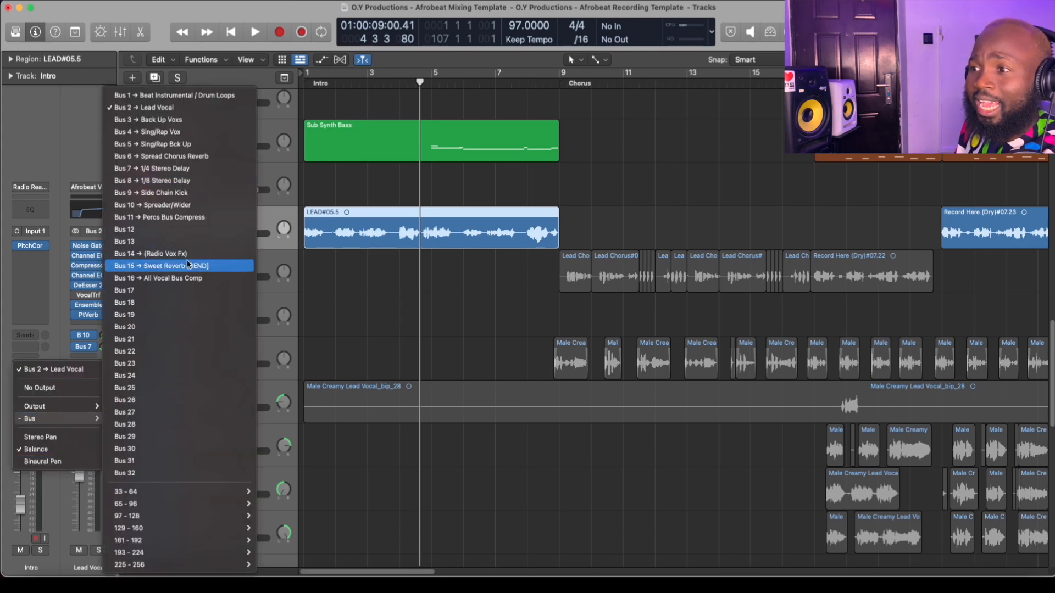
pyautogui.click(185, 256)
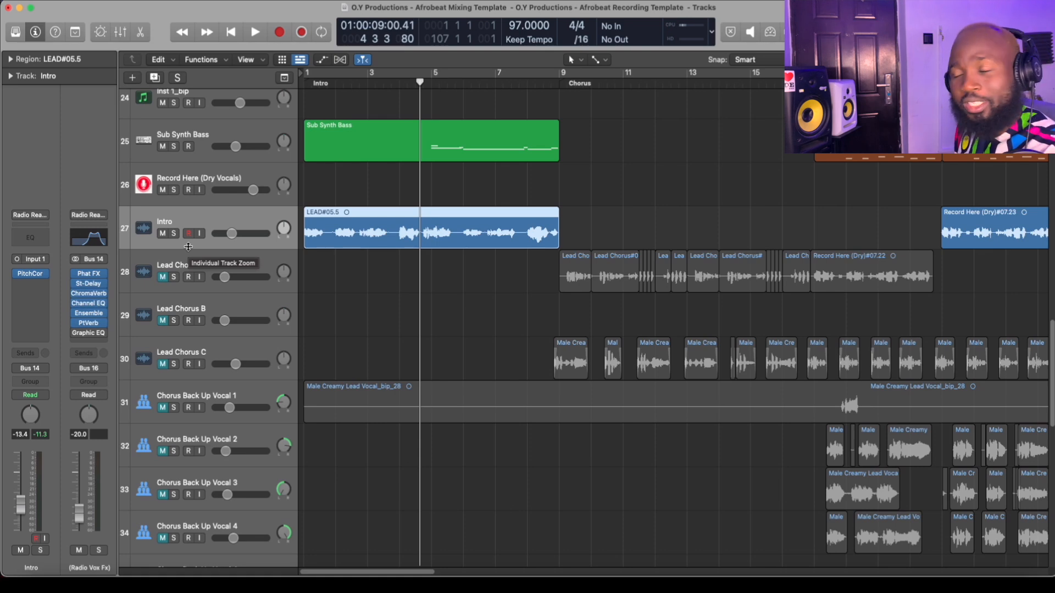
# Zoom the arrangement out horizontally and vertically to examine the vocal tracks across the song sections.
pyautogui.press('super+Left')
pyautogui.press('super+Left')
pyautogui.press('super+Left')
pyautogui.press('super+Up')
pyautogui.press('super+Up')
pyautogui.press('super+Up')
pyautogui.press('super+Up')
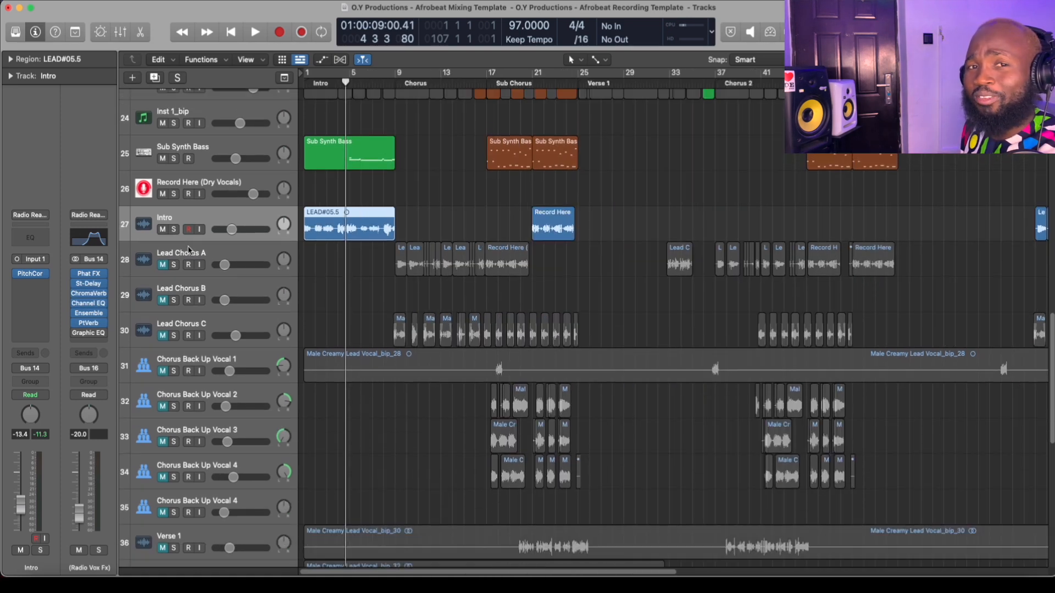
pyautogui.press('super+Up')
pyautogui.press('super+Up')
pyautogui.press('super+Up')
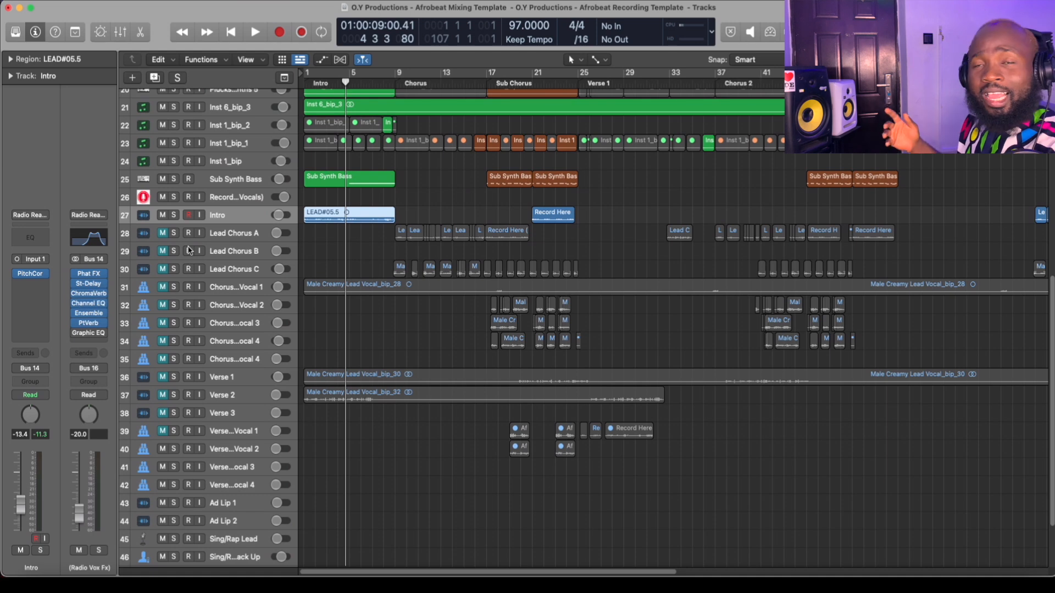